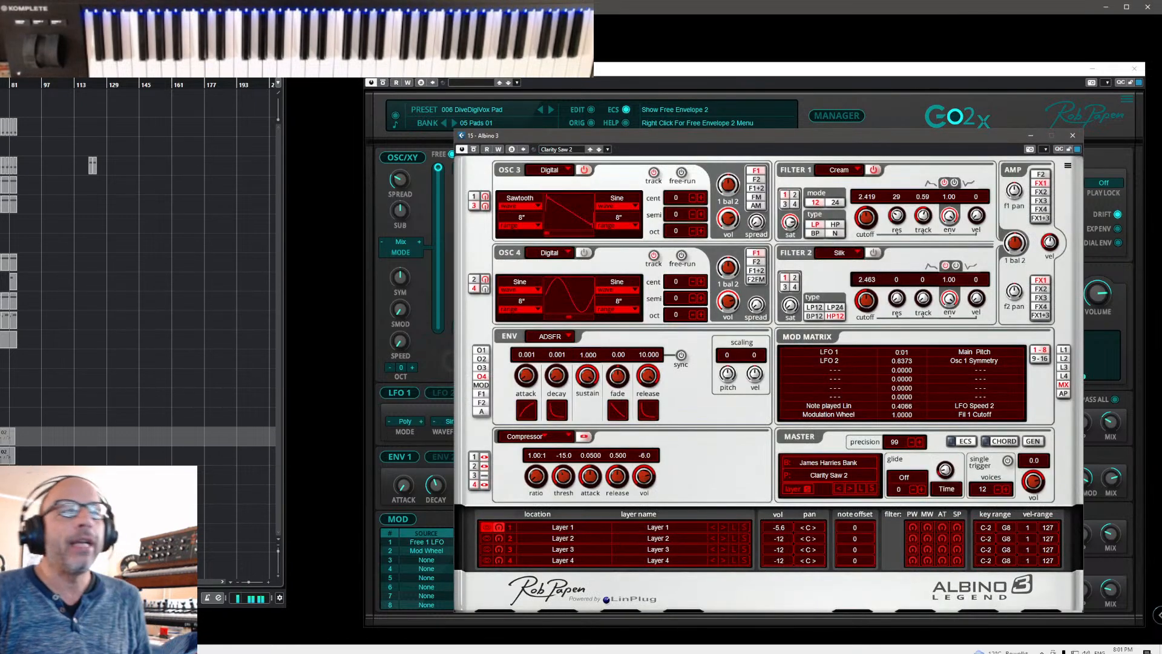
- Check Albino 3 for an available update, move the version message over the synth and dismiss it
click(1067, 167)
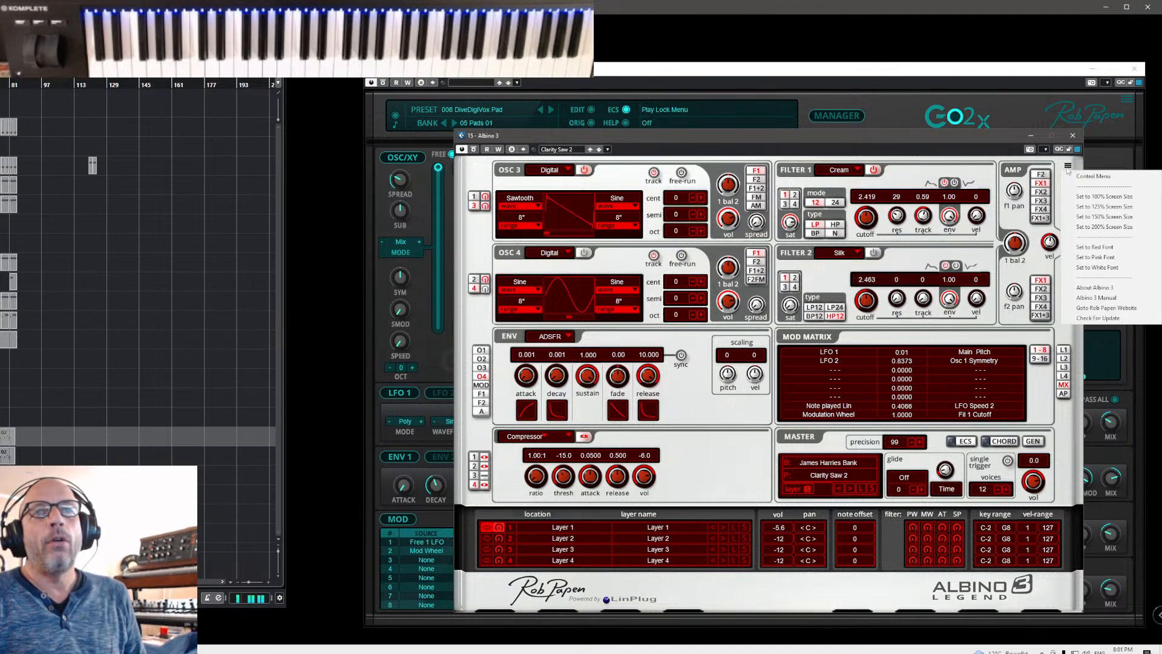
click(1097, 319)
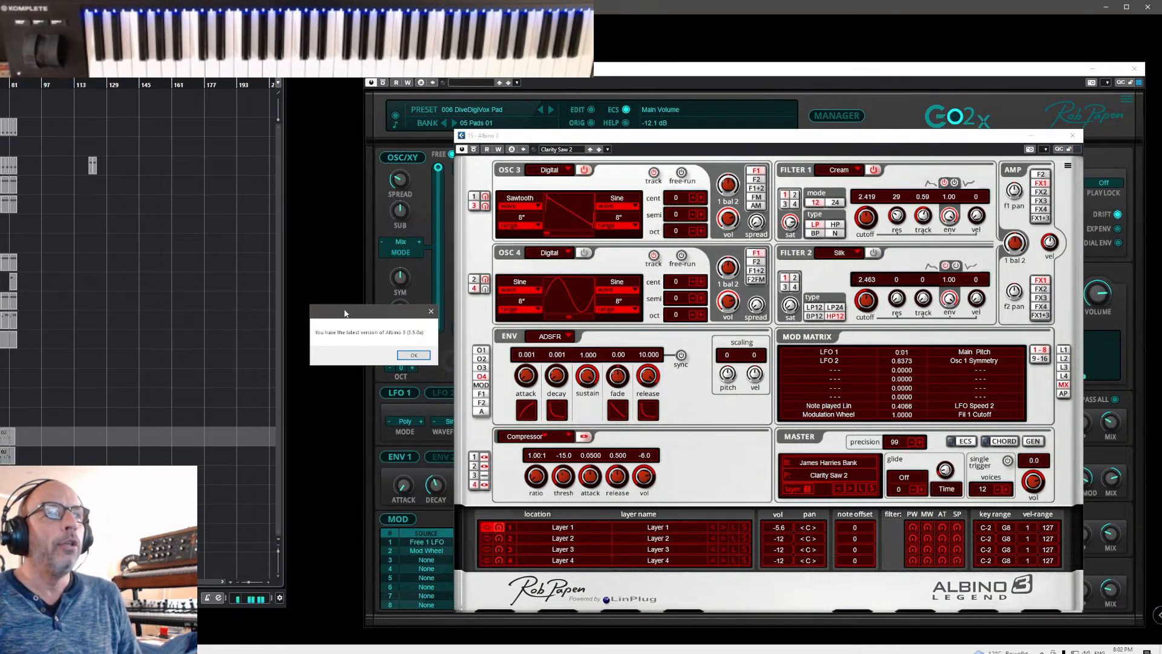
drag(345, 313, 712, 317)
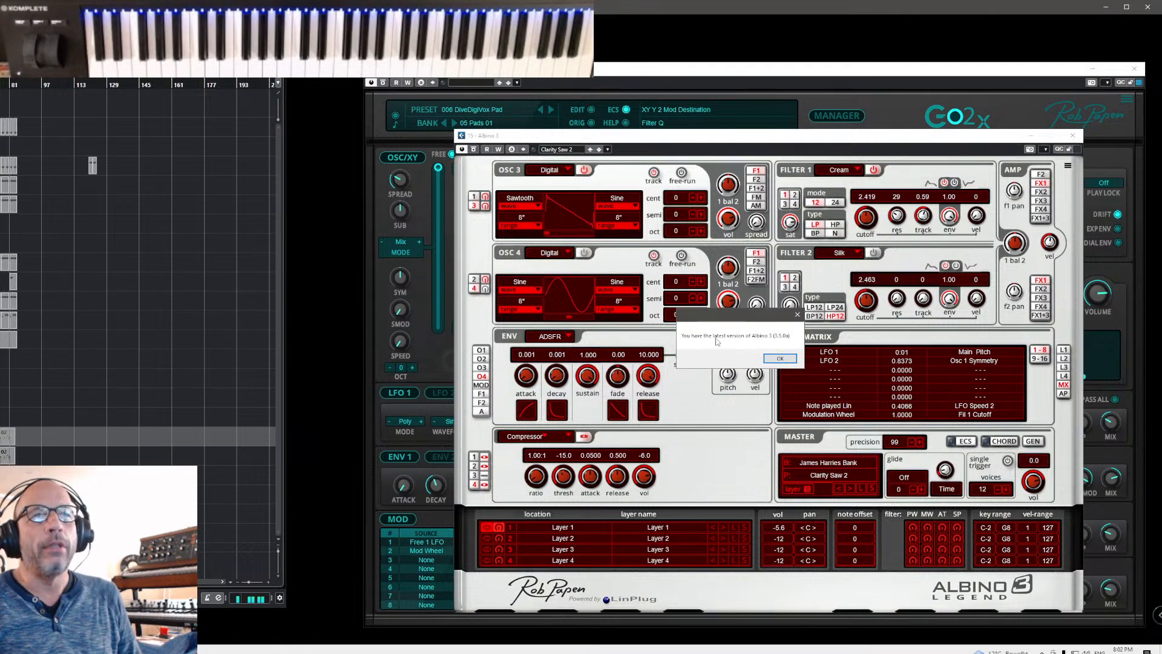
click(781, 360)
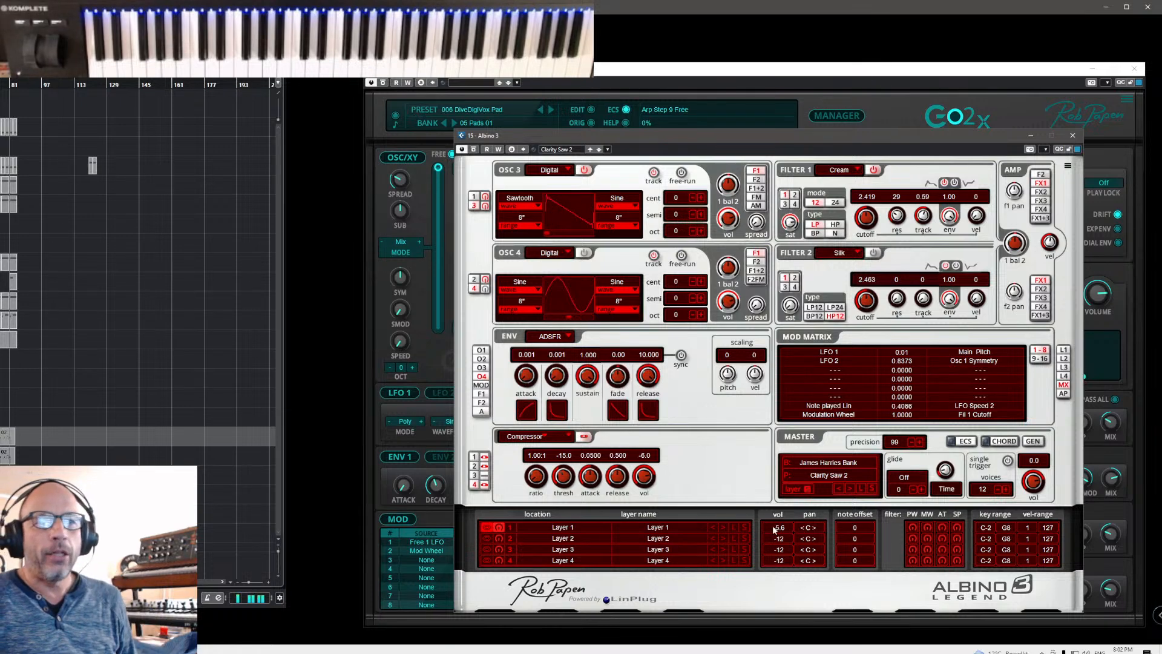
- Set Layer 1's volume to -8.0, minimise the Go2-X window and shift the Albino 3 window slightly
drag(775, 530, 781, 537)
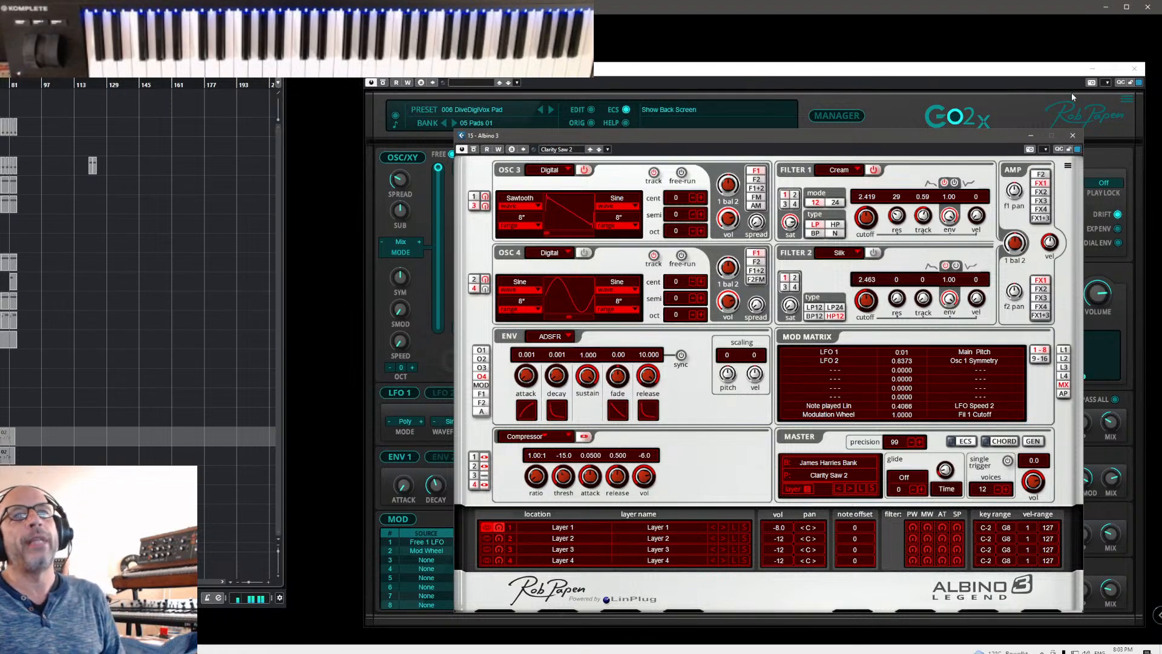
click(1092, 70)
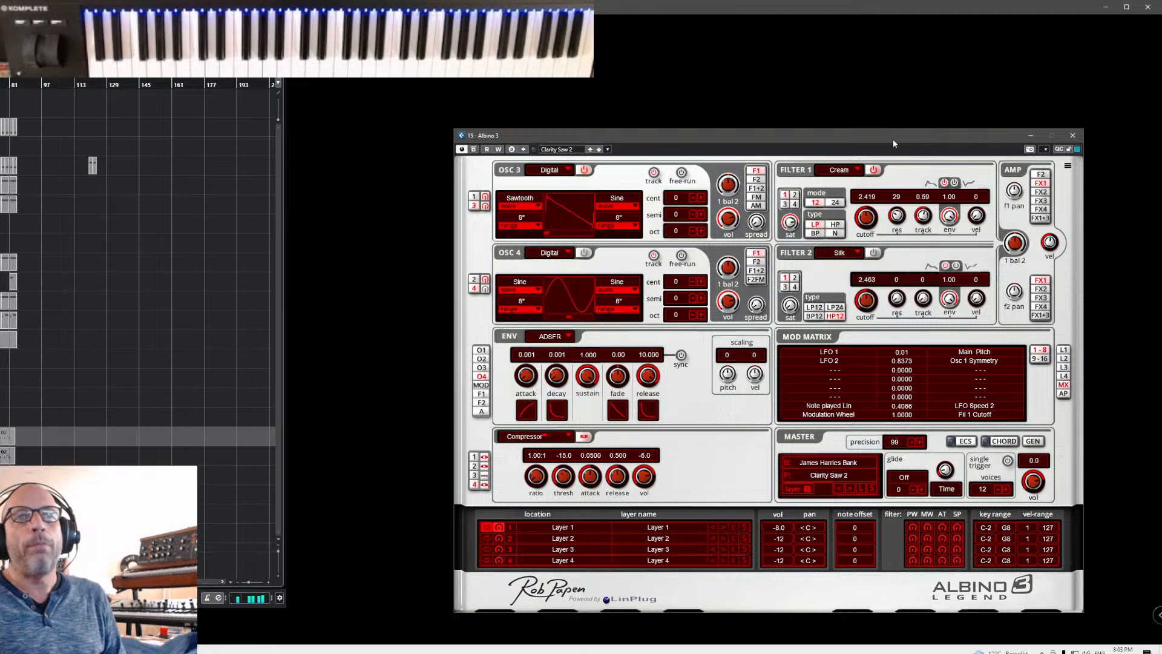
drag(894, 134, 910, 134)
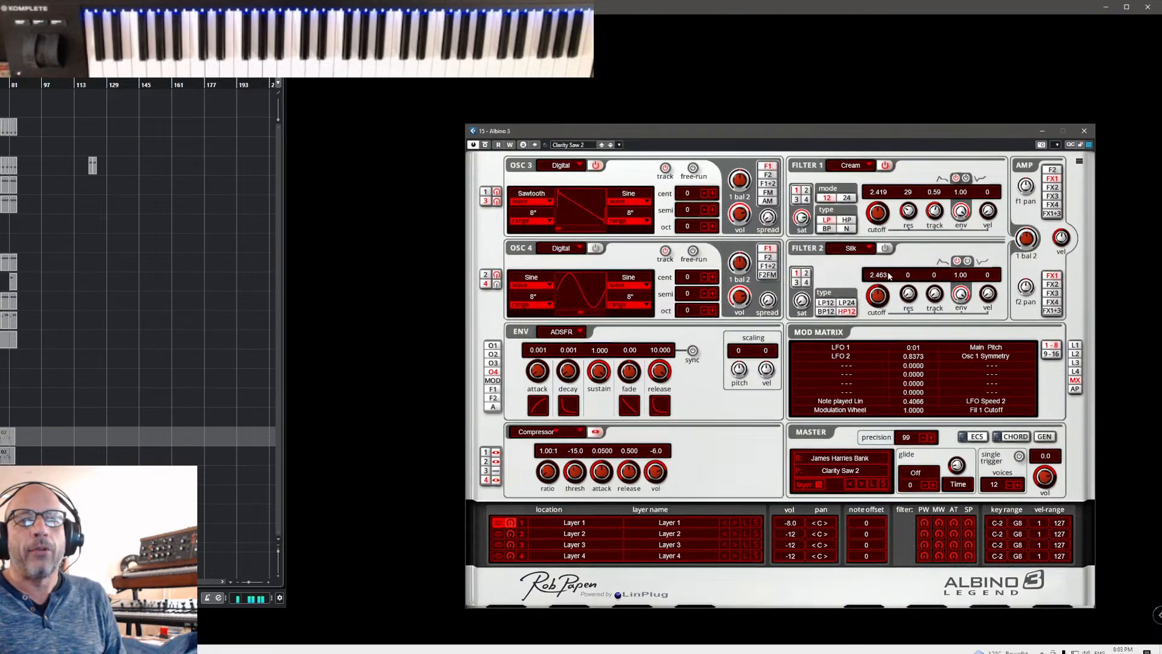
- Switch Albino 3 to the Extra Box presets bank and load the BazziMan Bass preset
click(828, 463)
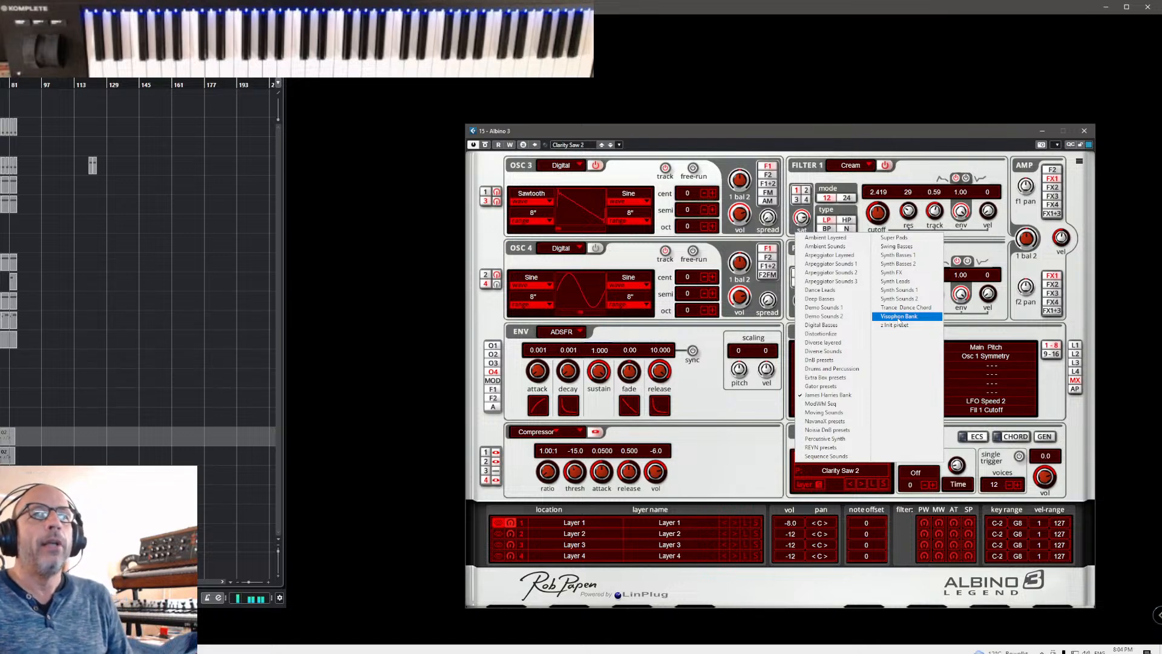
click(840, 379)
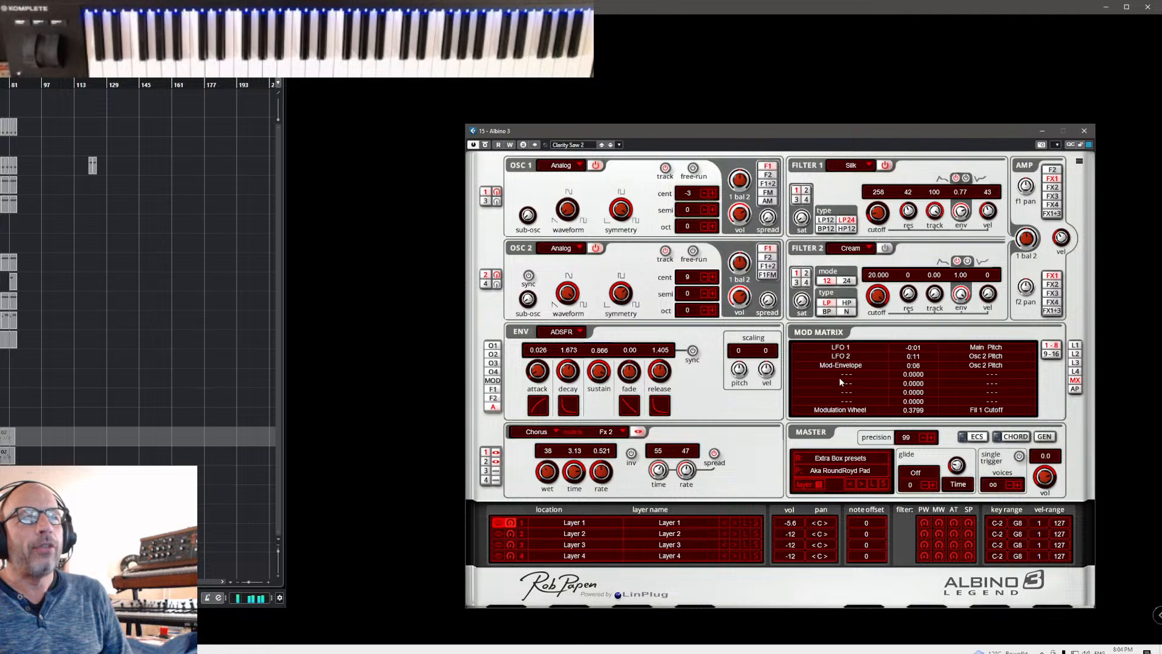
click(862, 485)
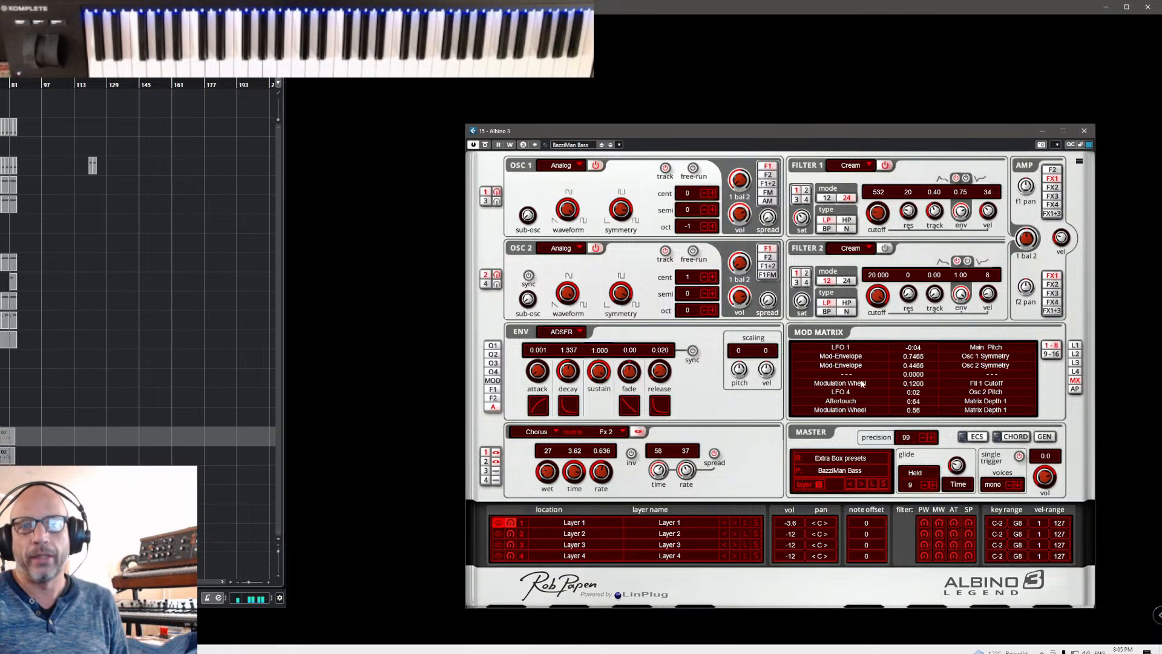
- Switch Albino 3 to the Ambient Sounds bank and load the Stratos preset
click(840, 460)
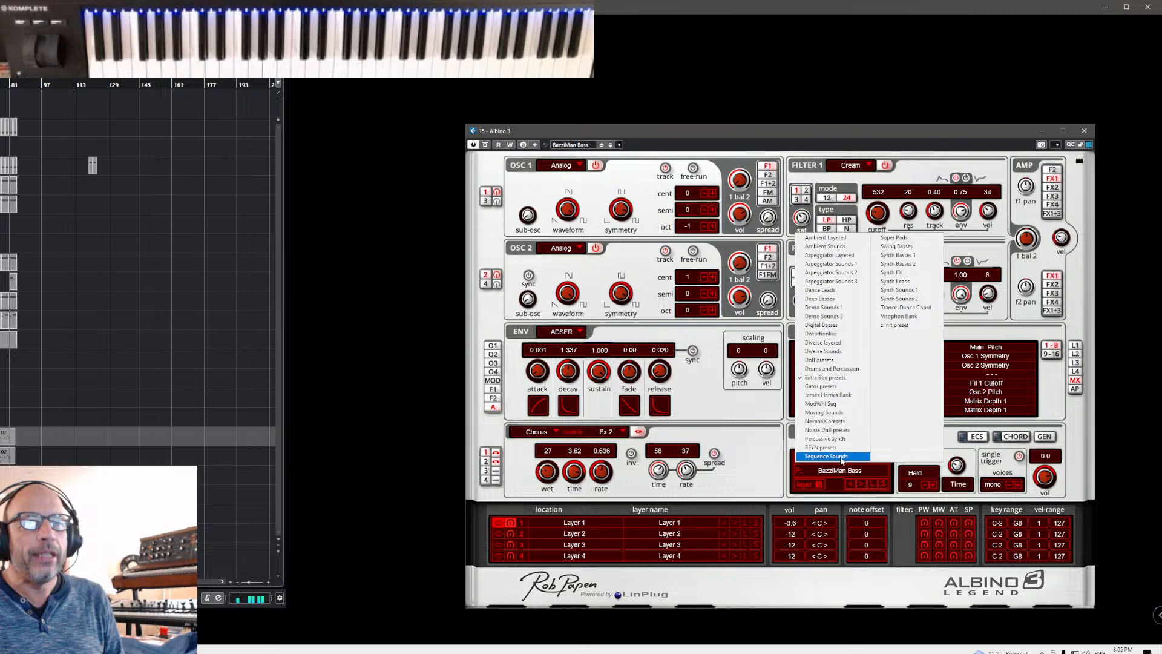
click(846, 247)
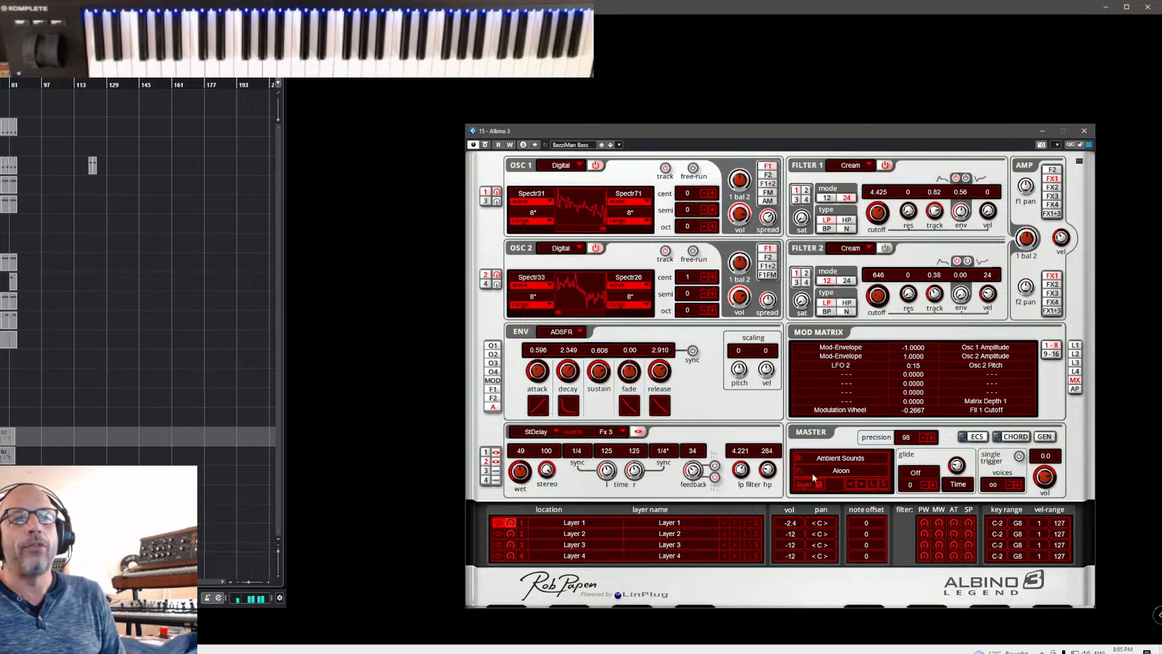
click(847, 472)
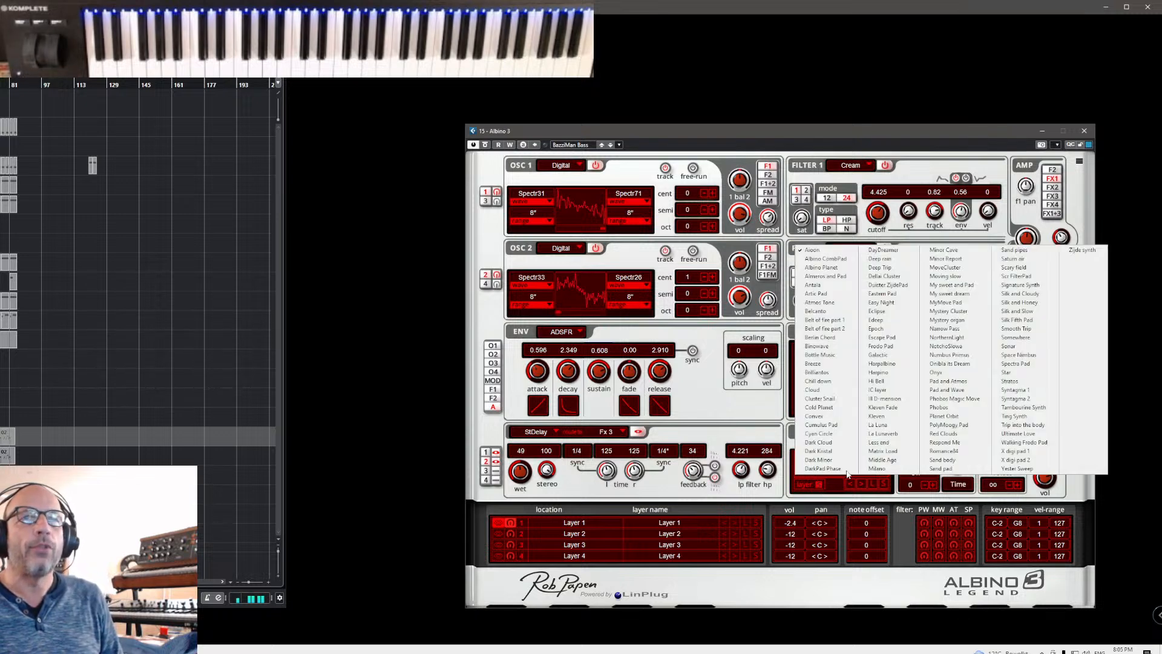
click(1009, 381)
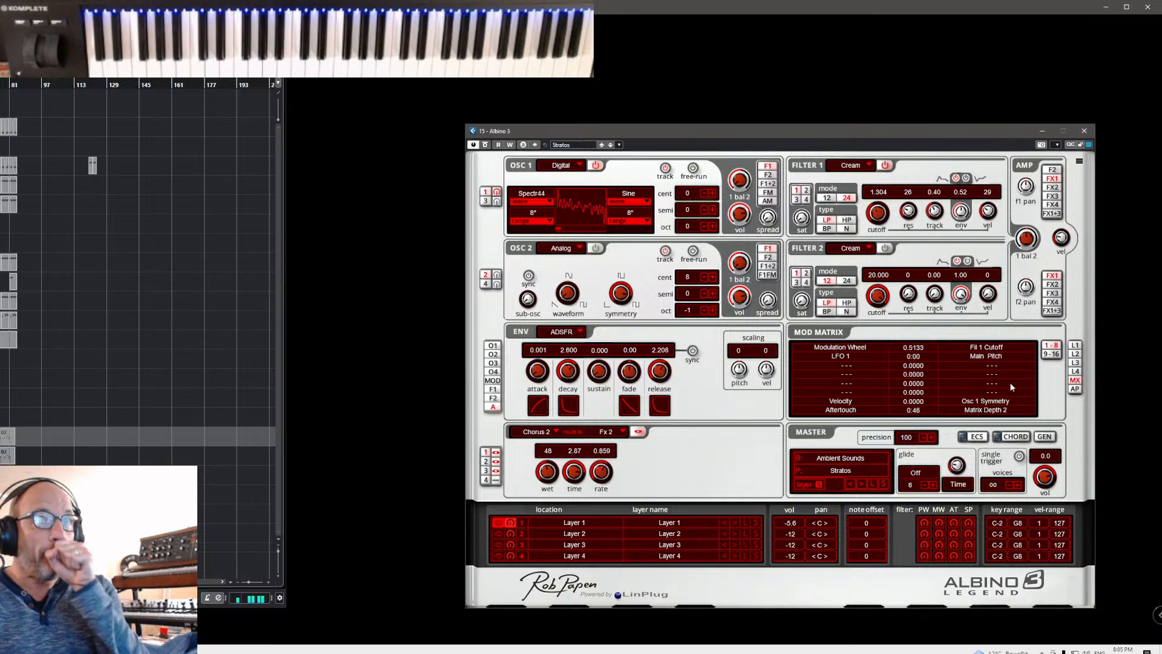
- Look over Albino 3's control menu with the update check option, and close the Albino 3 window
click(1078, 162)
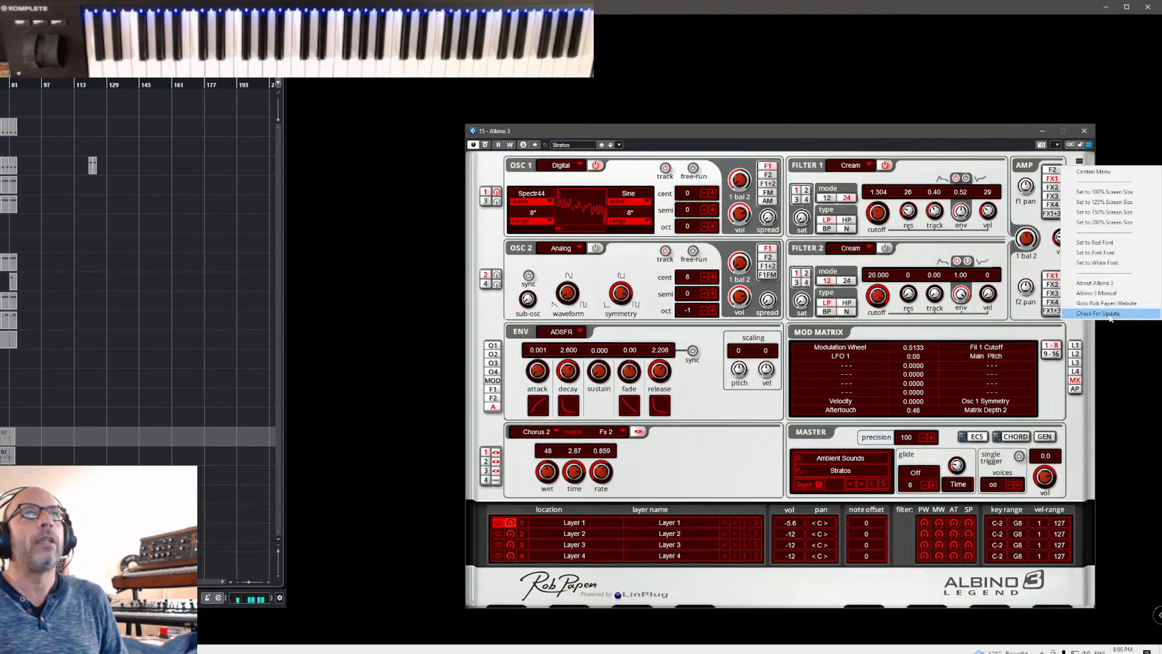
click(972, 126)
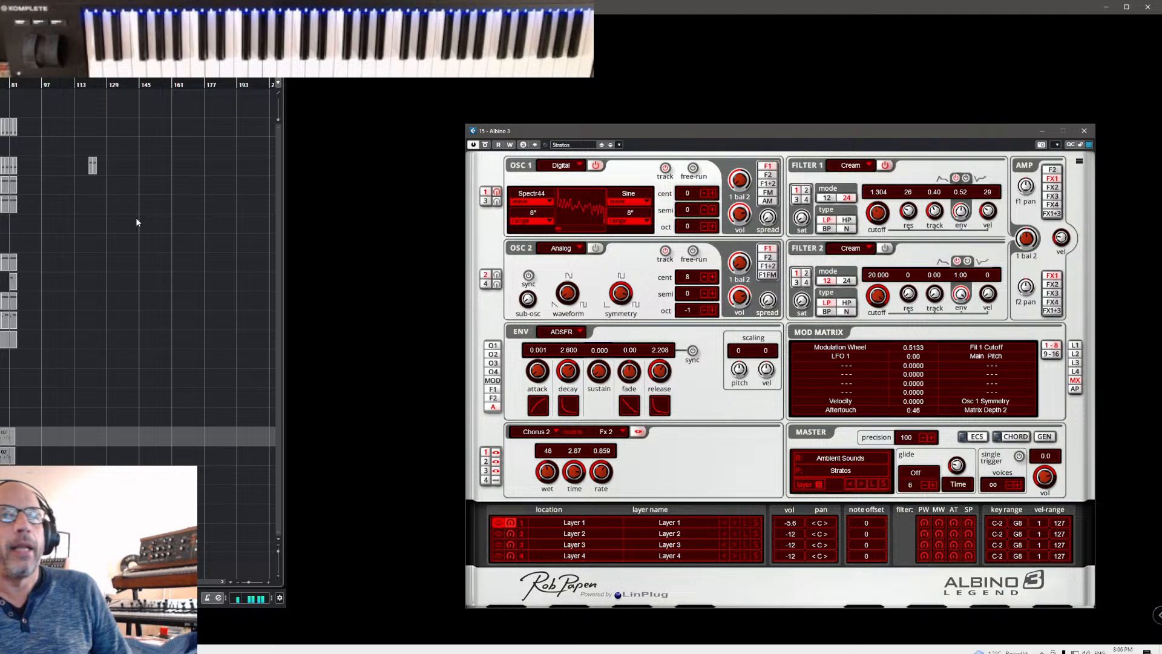
click(1085, 134)
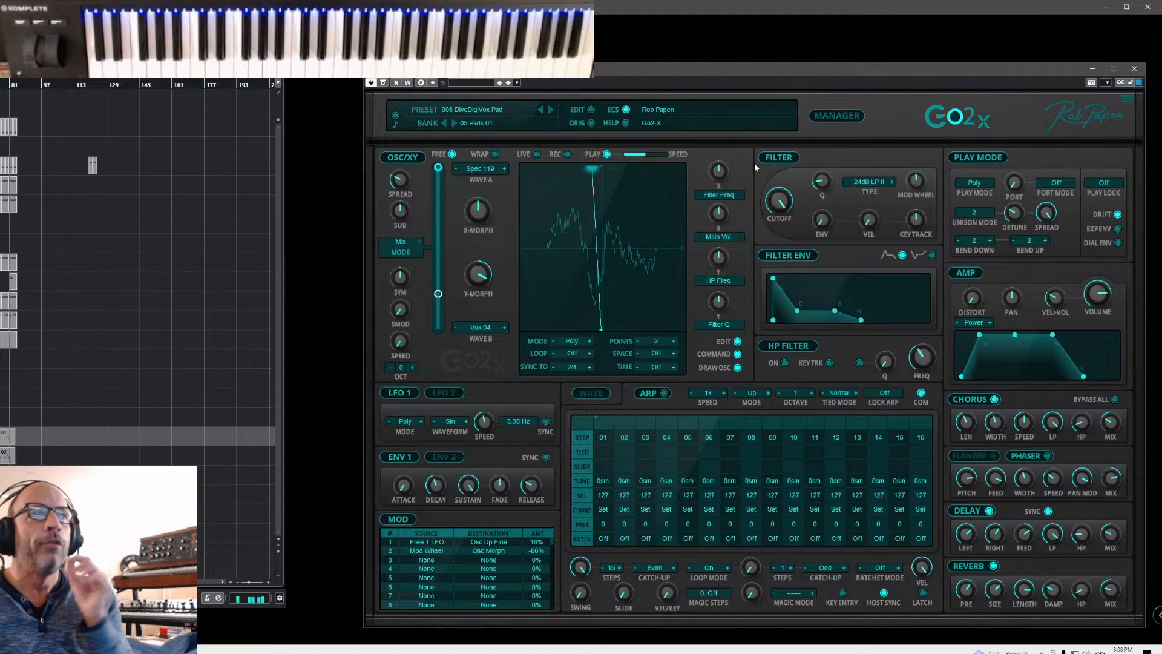
- Load the 002 Default preset from the 00 Rob Bank in Go2-X and return to the main synth screen
click(828, 111)
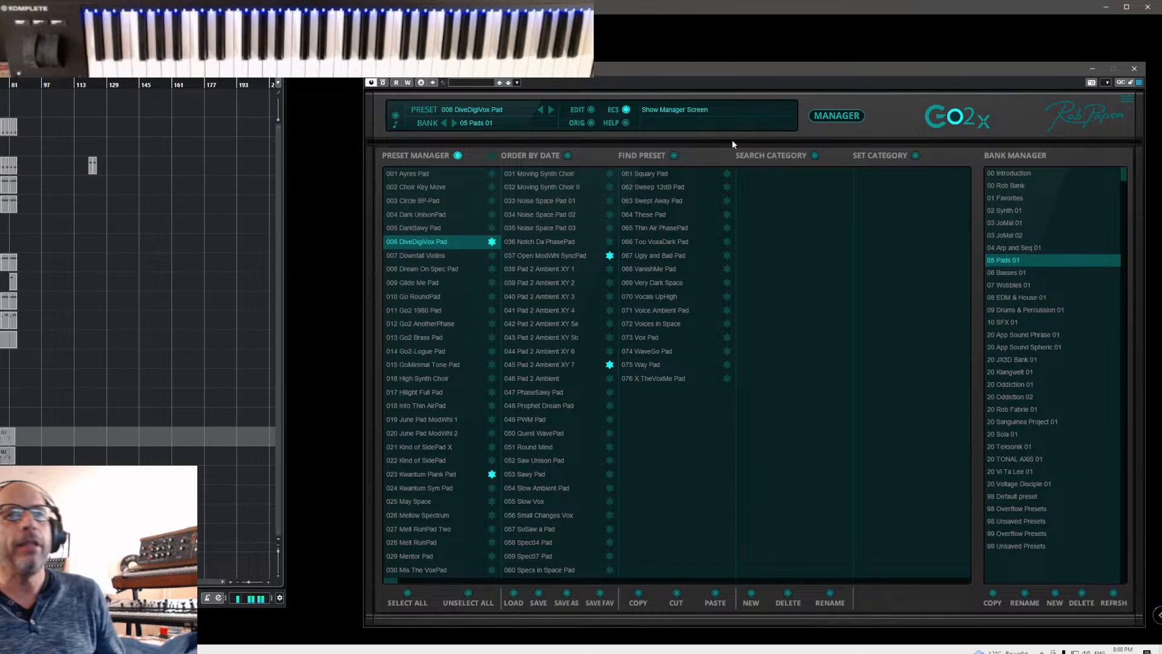
click(1014, 186)
click(404, 191)
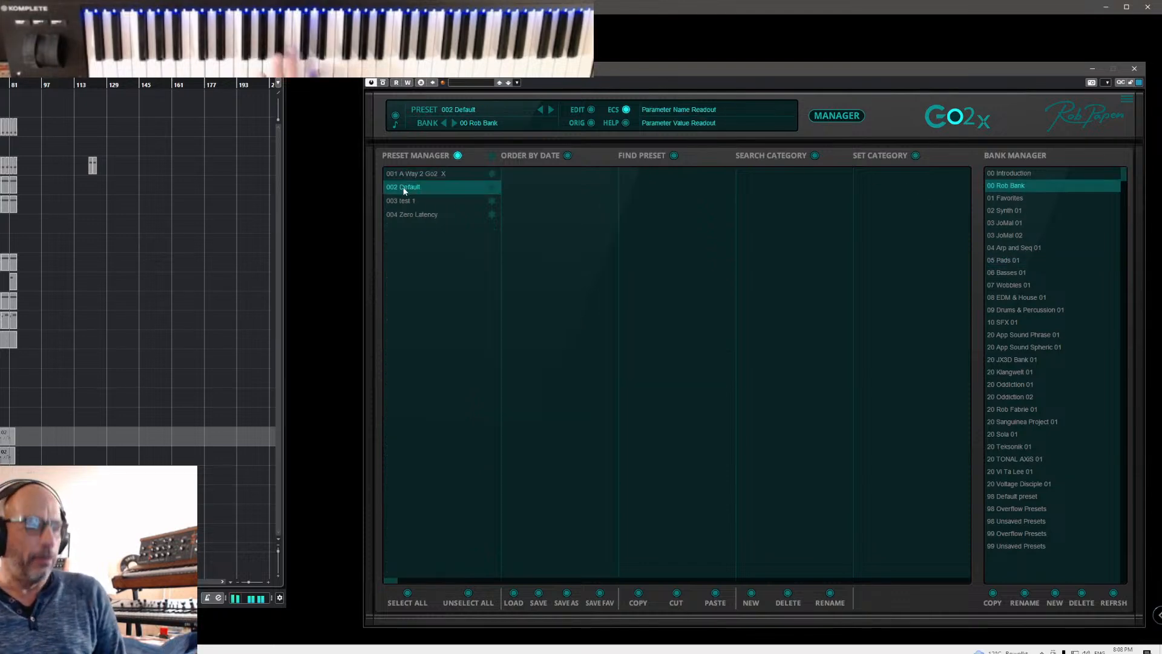
click(848, 116)
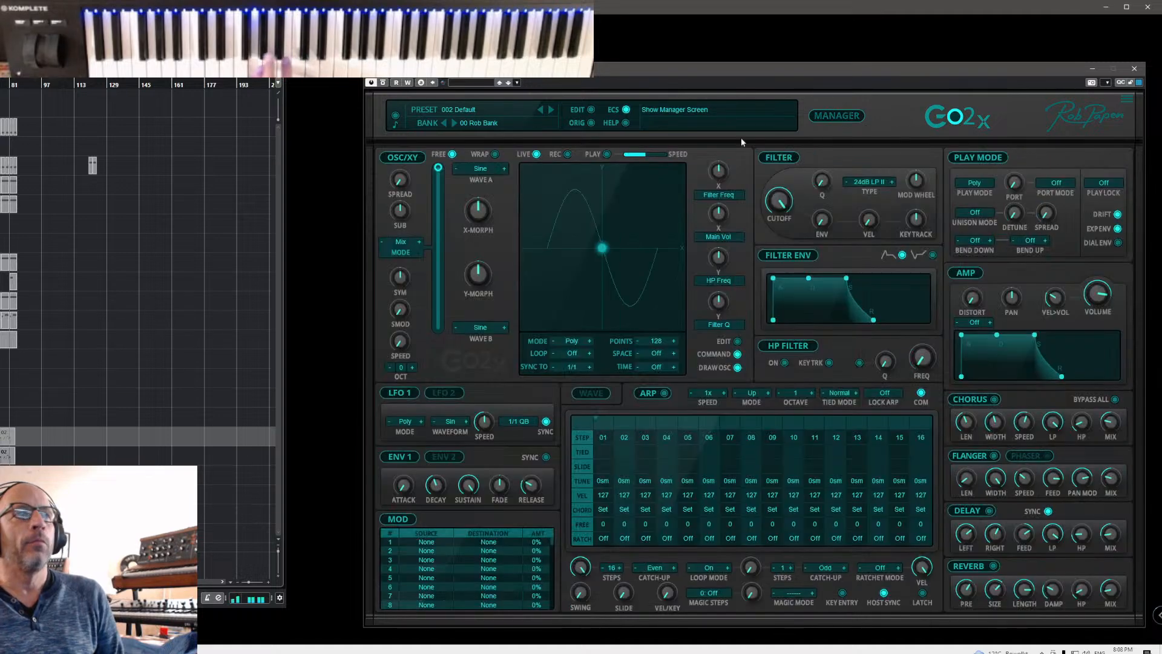
- Set Wave A to Saw and make the filter pluckier with a low-sustain decaying envelope and reduced cutoff
click(504, 169)
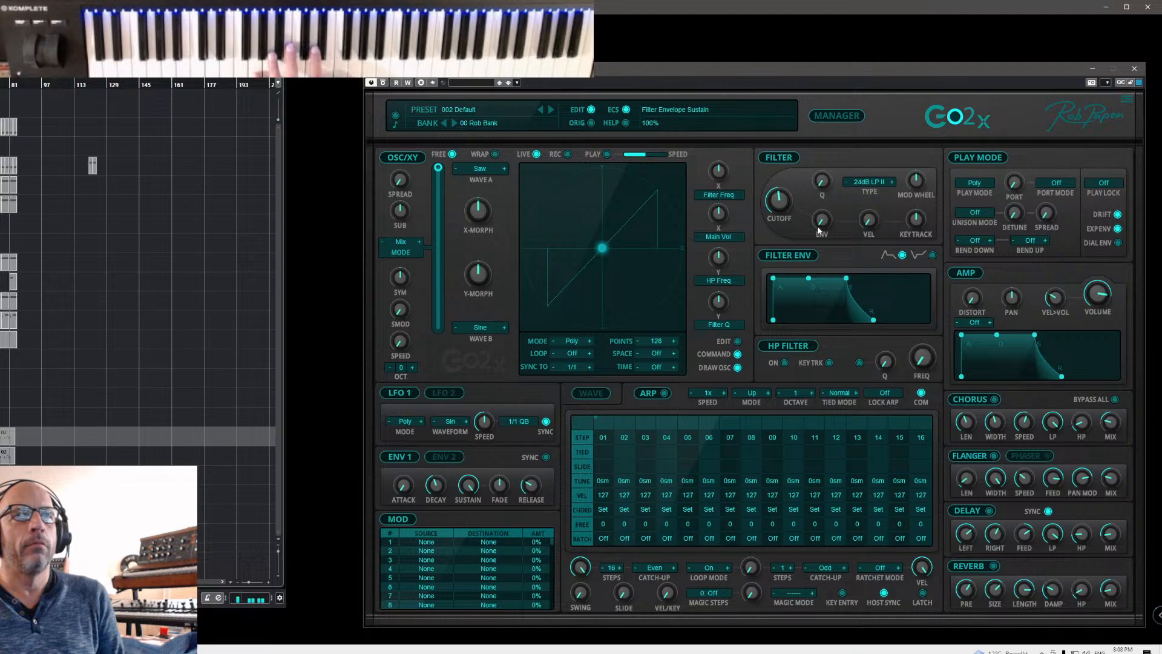
drag(840, 281, 786, 325)
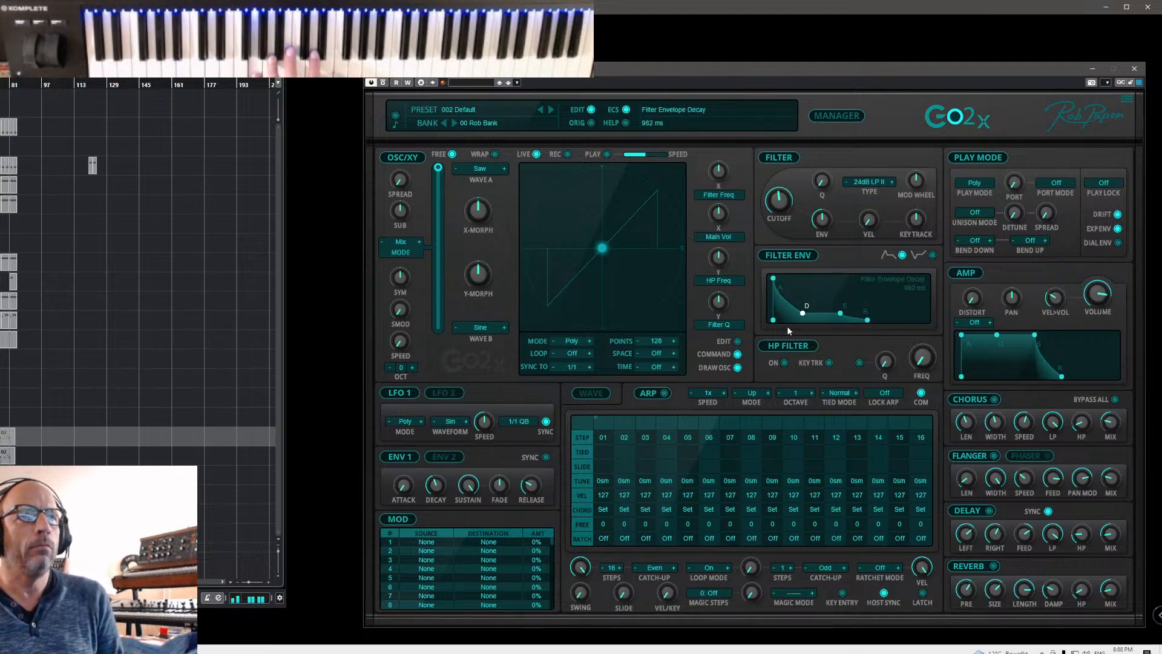
drag(779, 203, 781, 230)
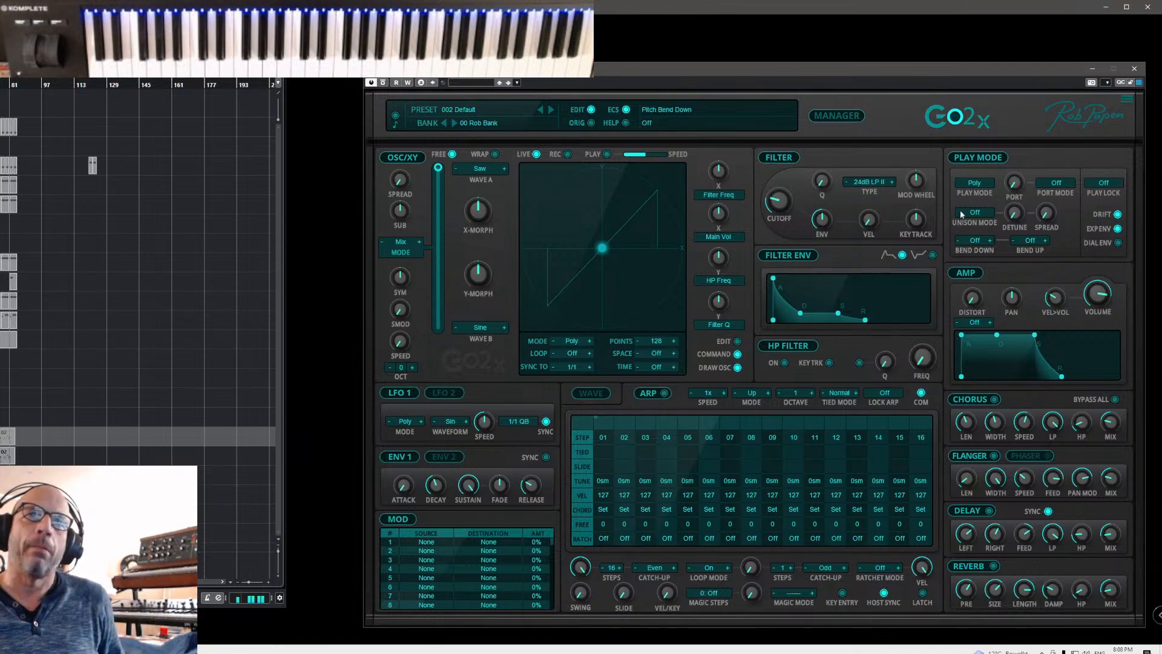
- Turn on the arpeggiator and set its mode to Chord
click(977, 187)
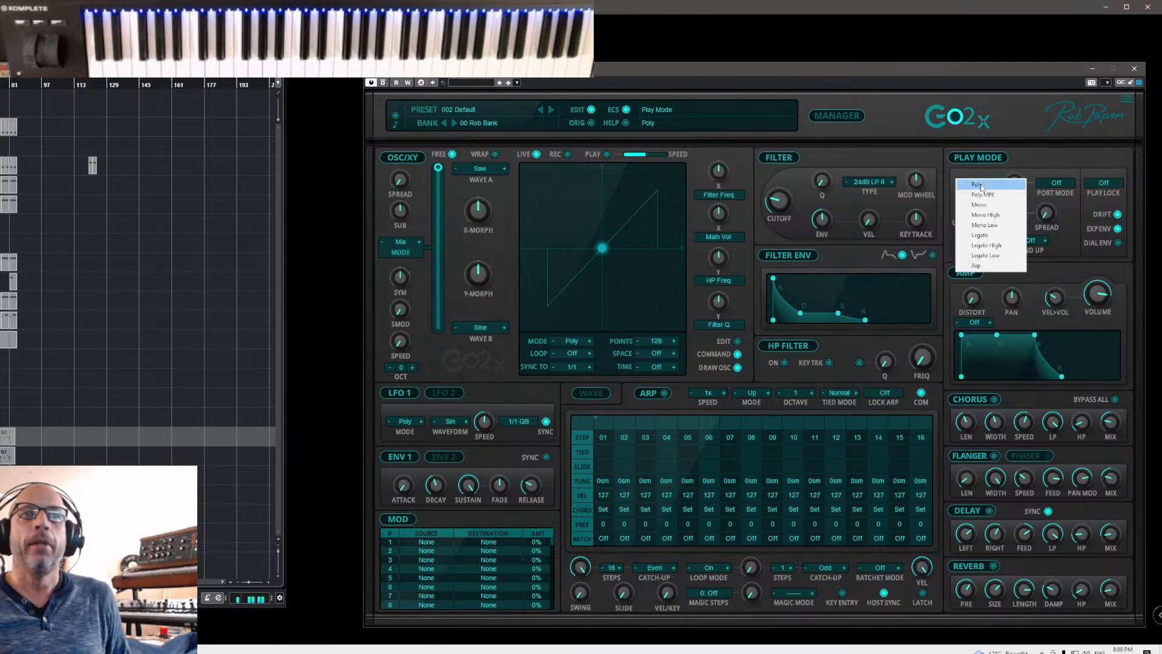
click(1025, 156)
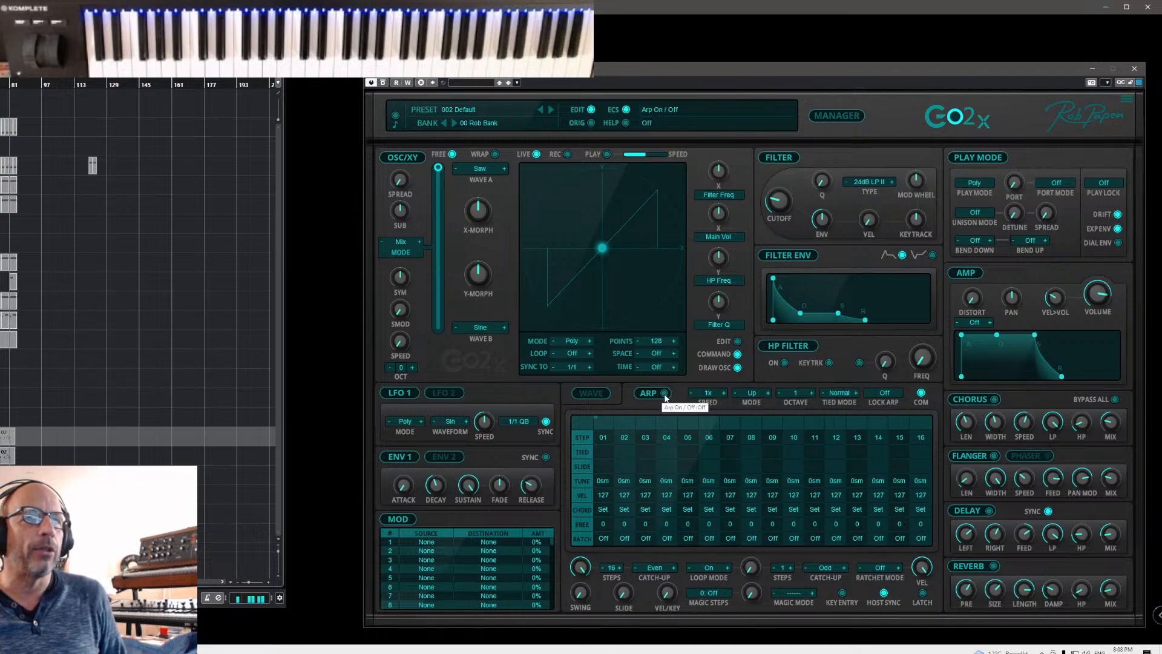
click(664, 393)
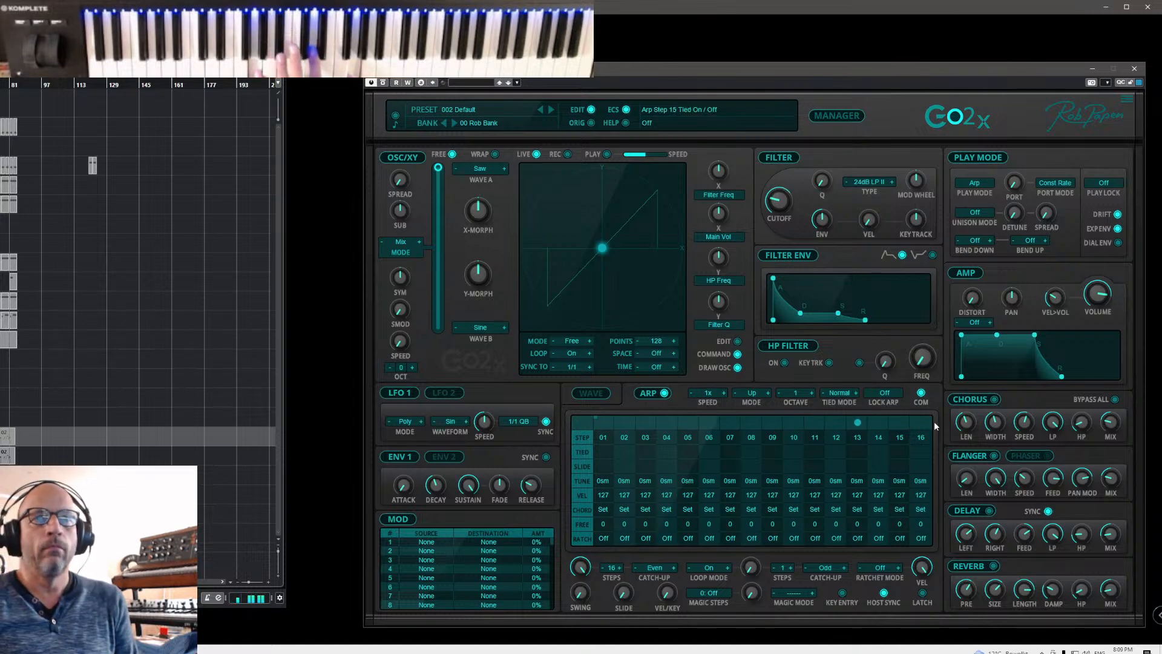
click(735, 393)
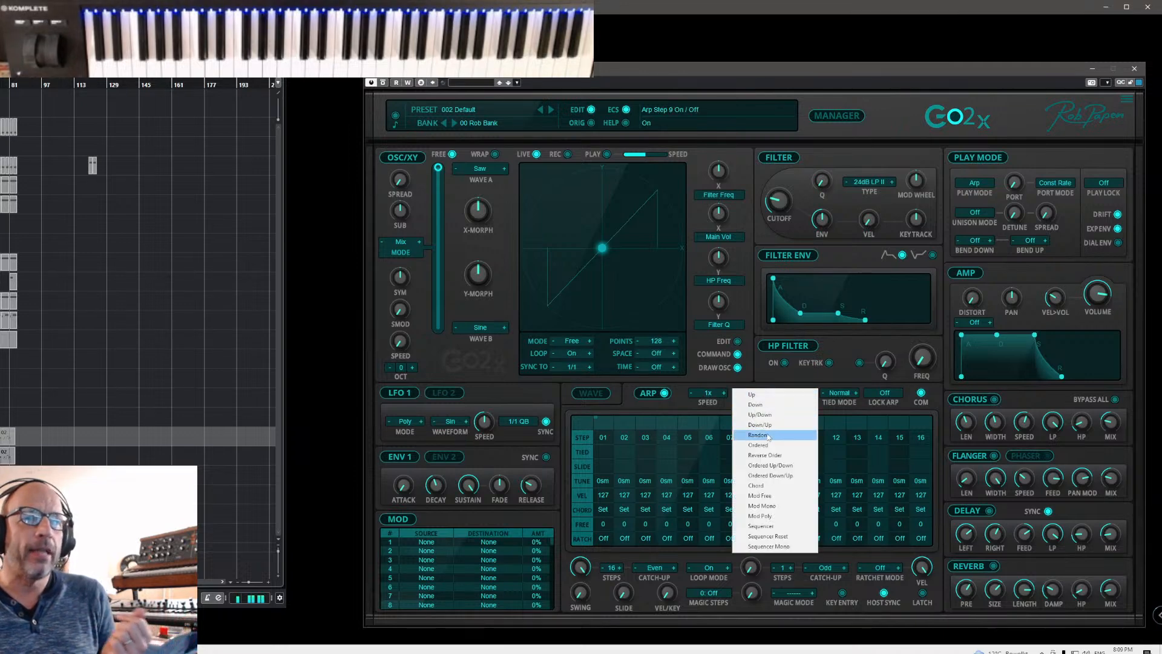
click(764, 489)
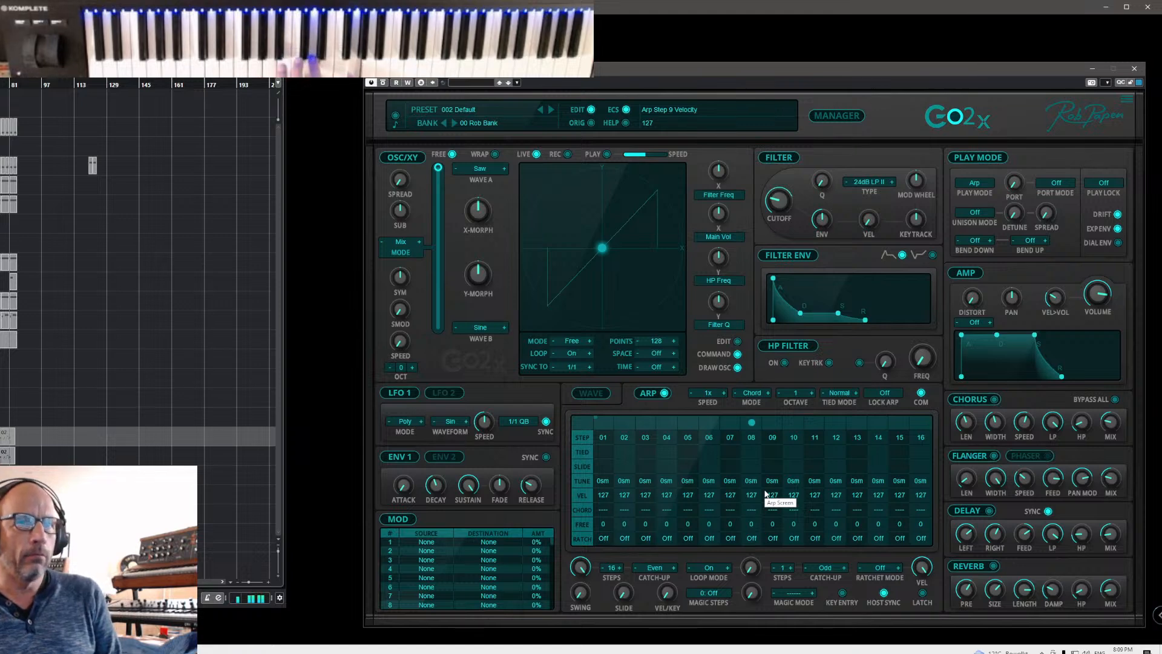
- Switch off arpeggiator steps 7, 9, 13 and 16 to create a rhythmic gap pattern
click(729, 437)
click(771, 437)
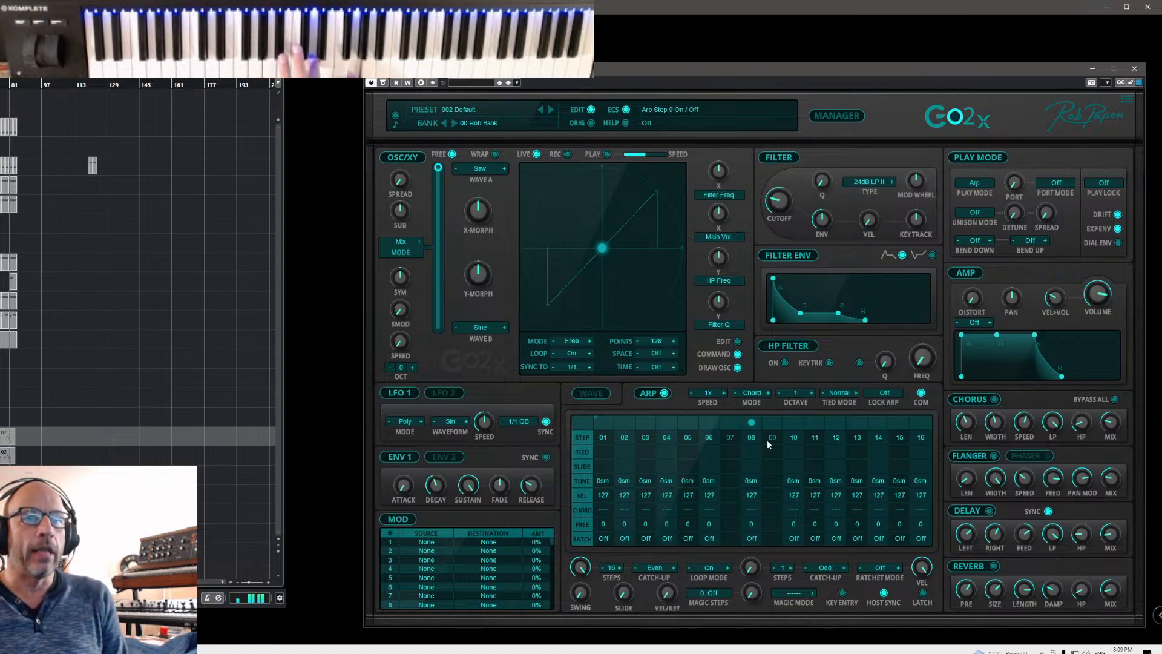
click(857, 437)
click(920, 437)
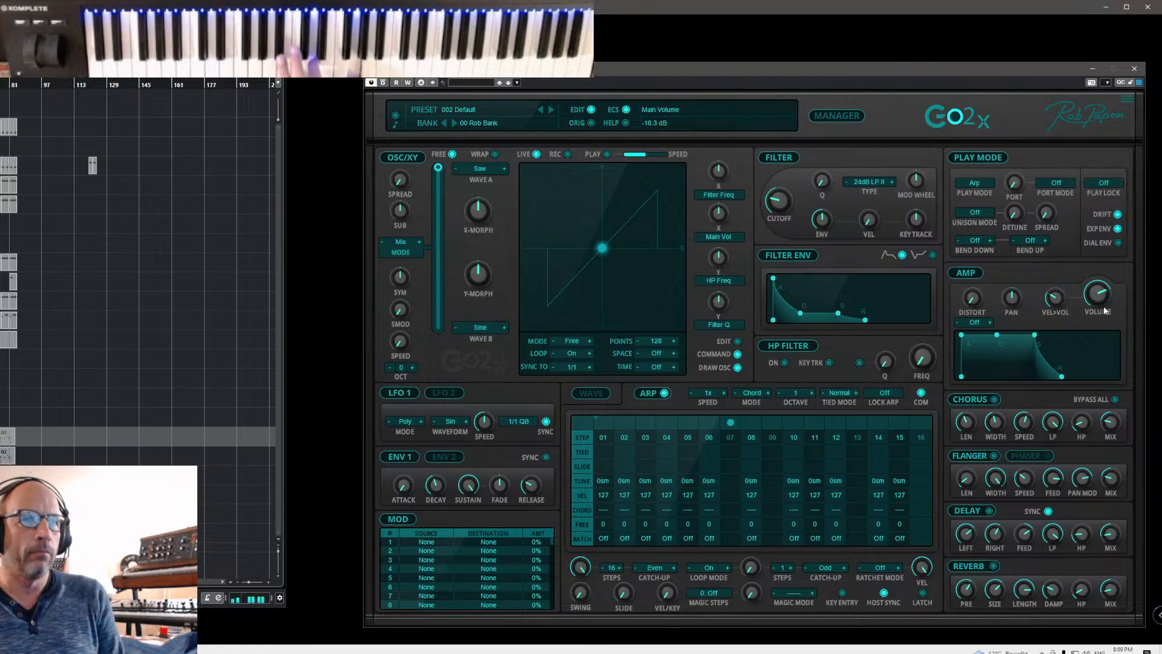
- Set the arpeggiator mode to Sequencer and reset the Tune row after trying changes to the first steps
click(745, 394)
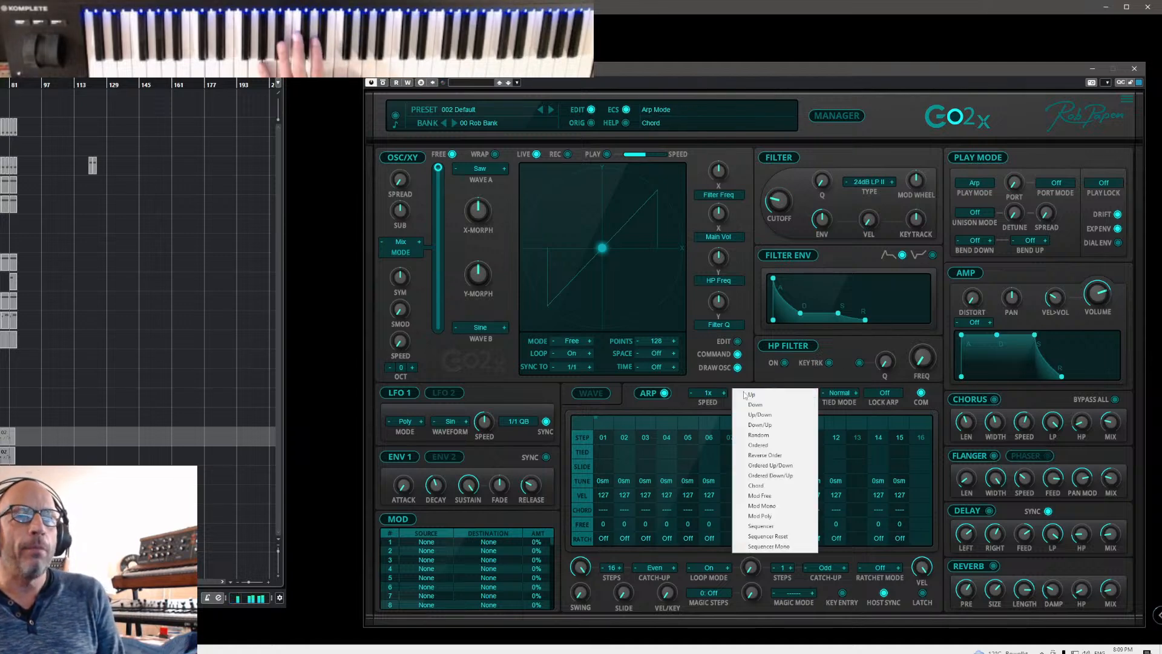
click(760, 526)
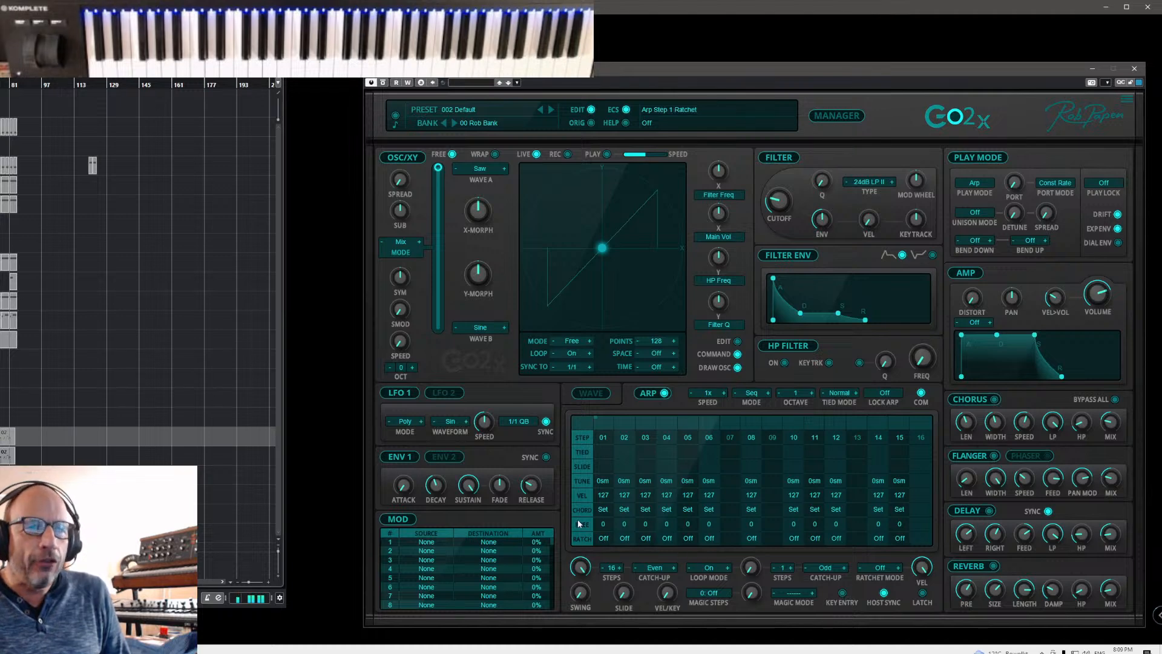
drag(597, 483, 643, 478)
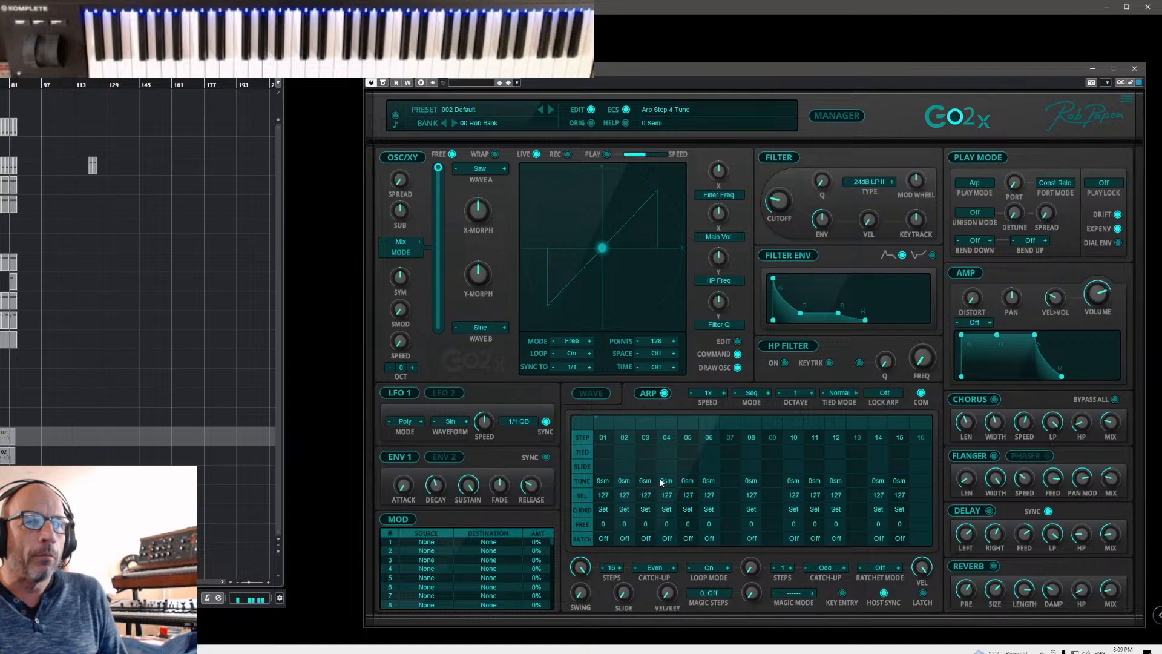
right_click(662, 481)
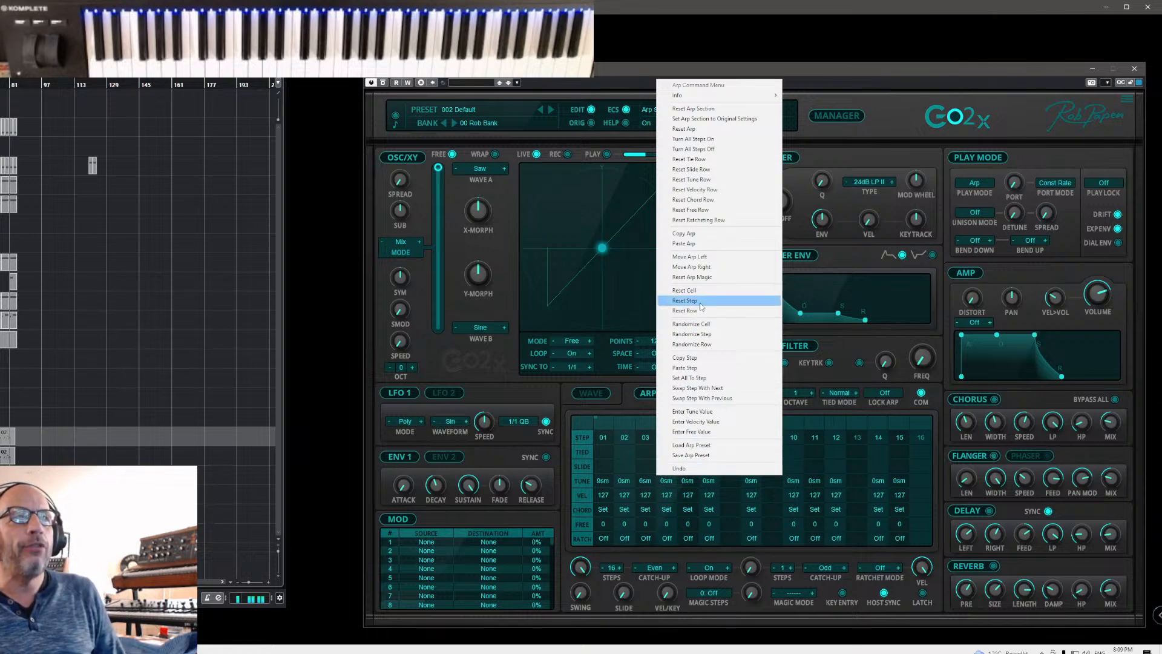
click(705, 180)
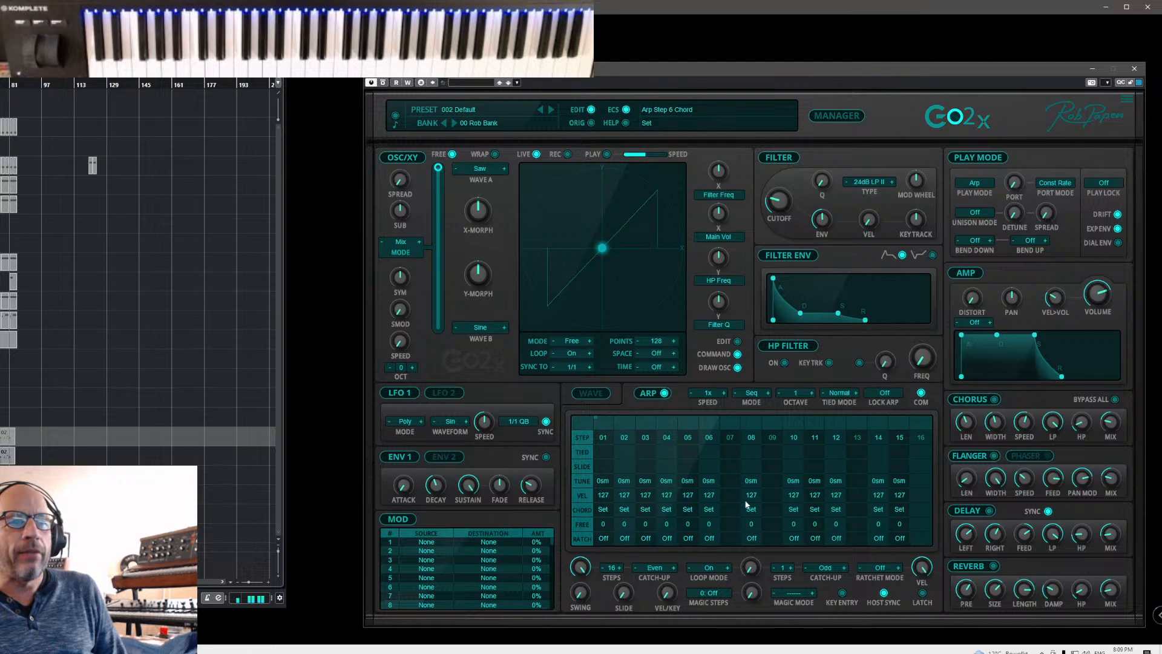
right_click(708, 510)
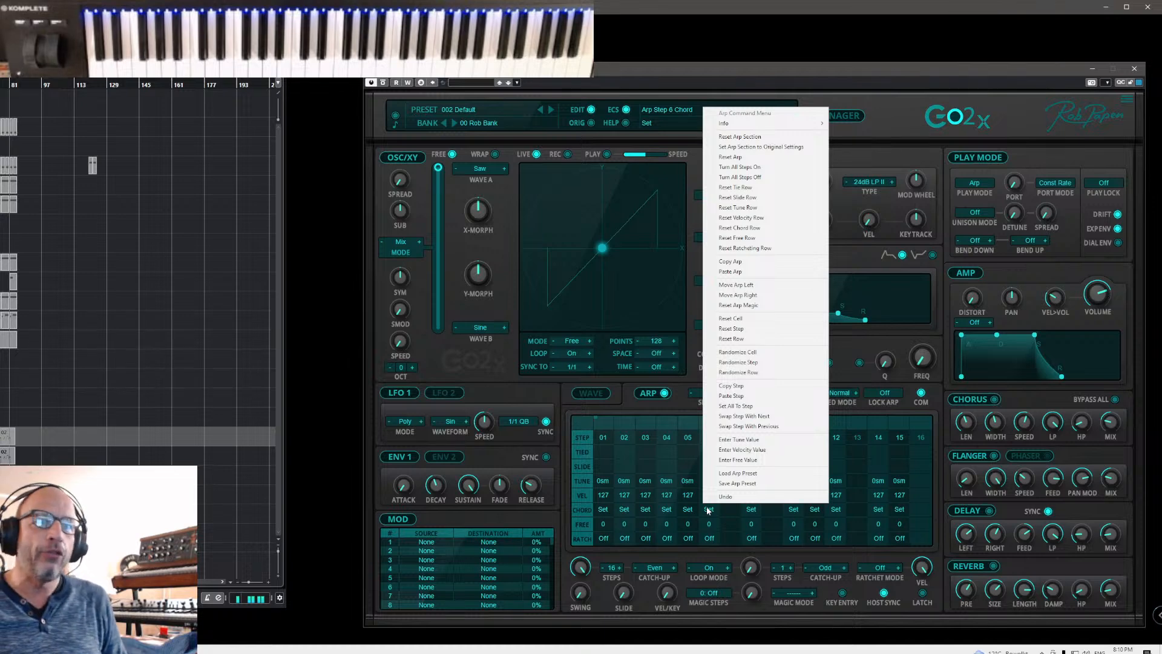
click(869, 593)
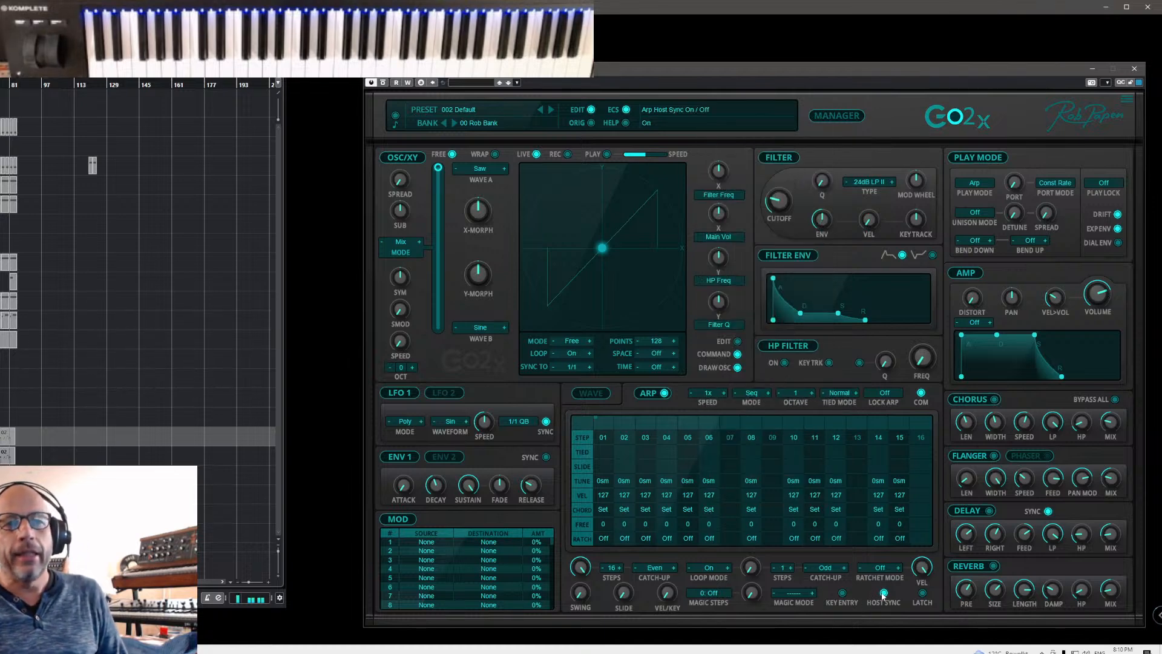
click(922, 393)
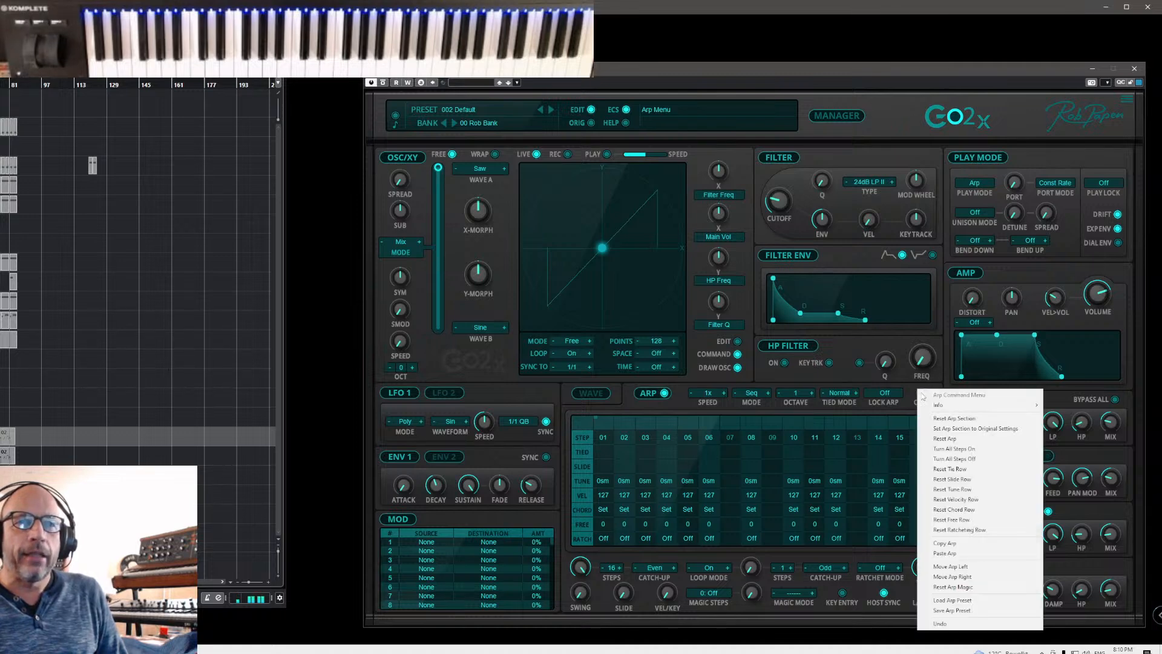
click(906, 404)
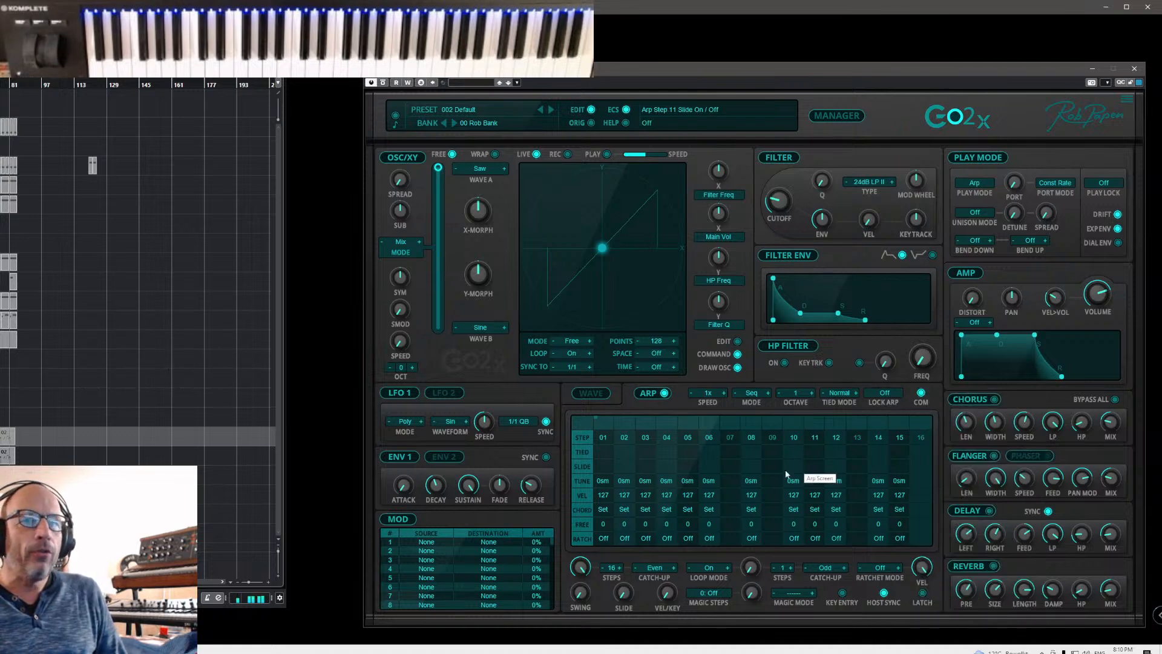
right_click(702, 466)
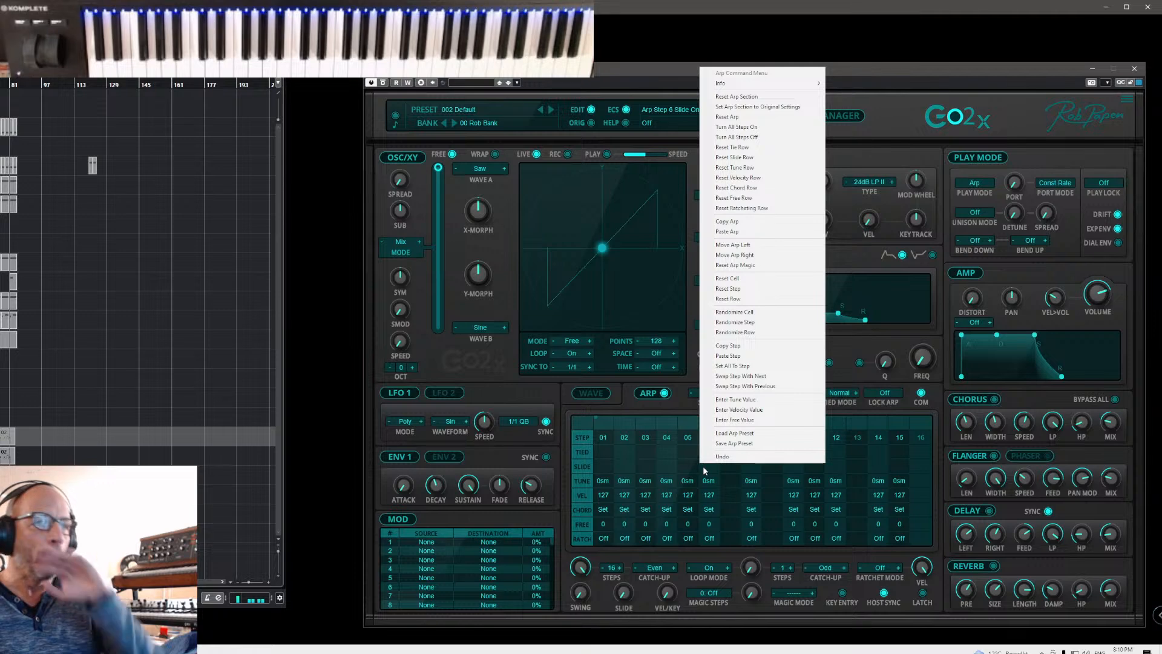
click(679, 403)
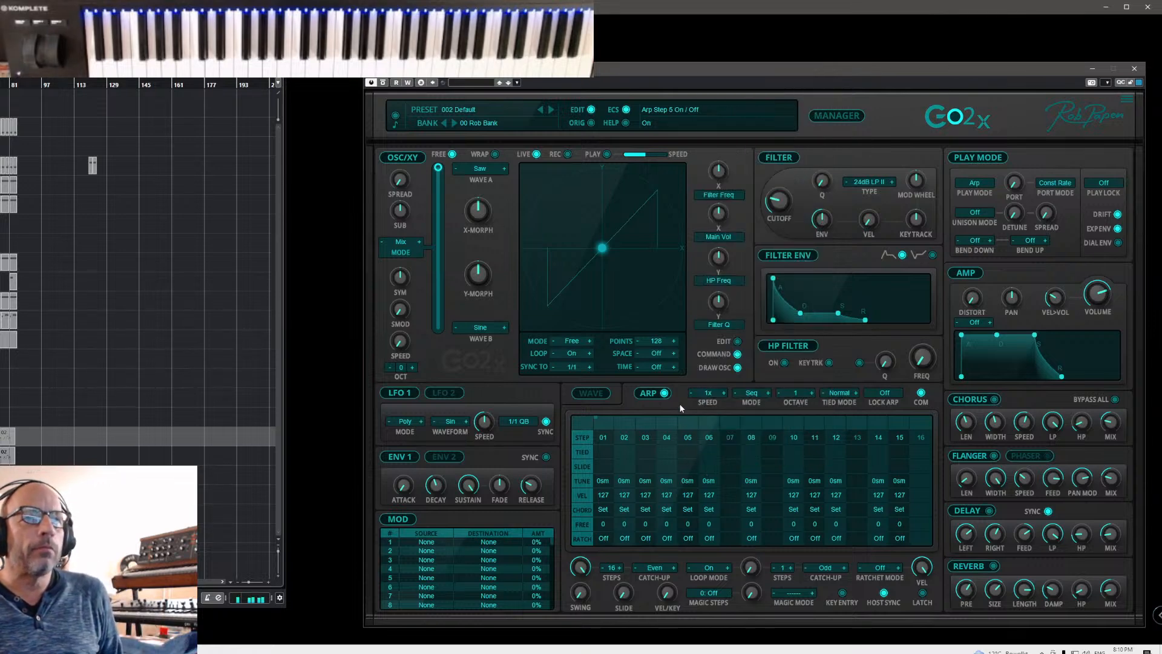
- Record played notes into the arpeggiator steps with Key Entry, and switch off steps 3 and 11
click(842, 593)
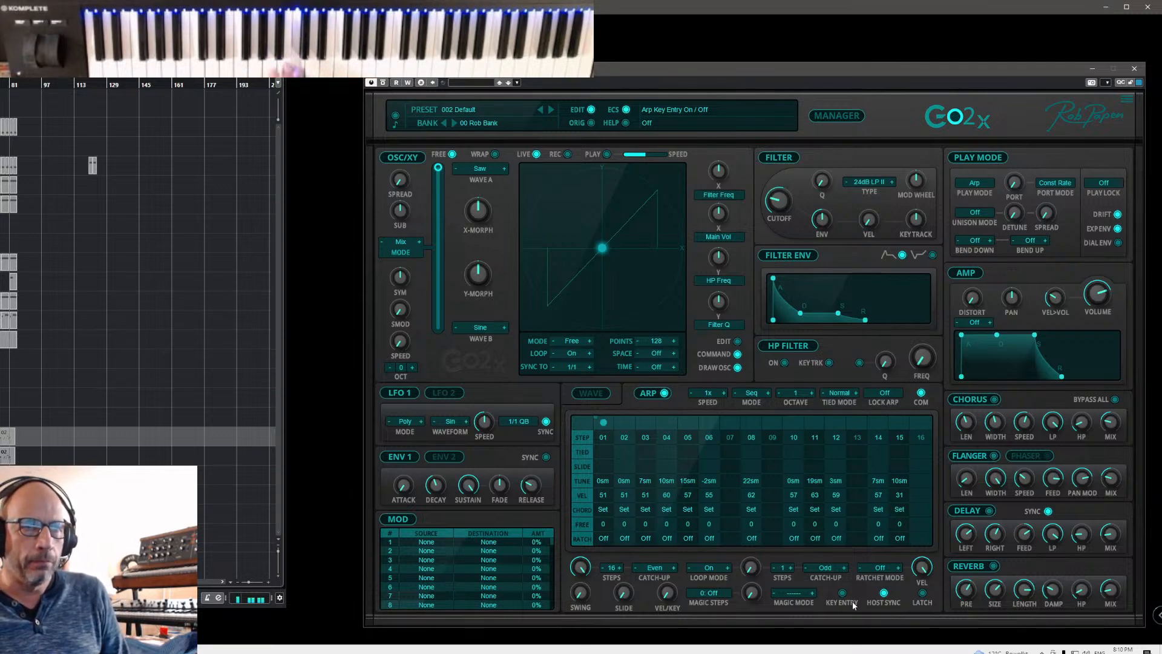
click(645, 437)
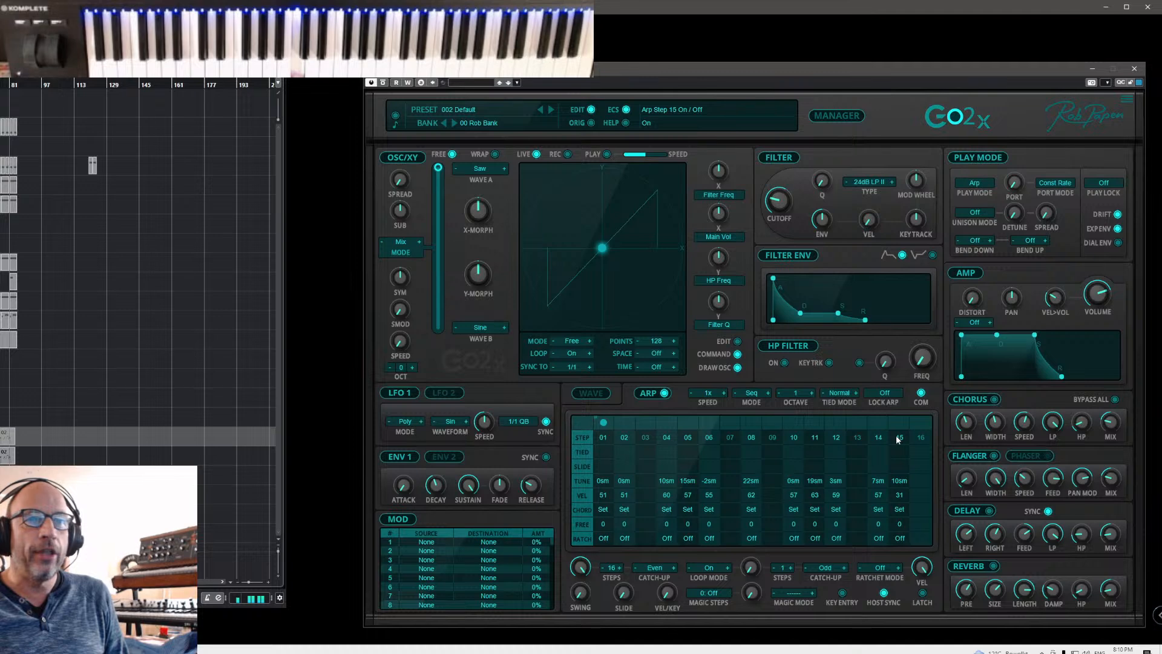
click(814, 437)
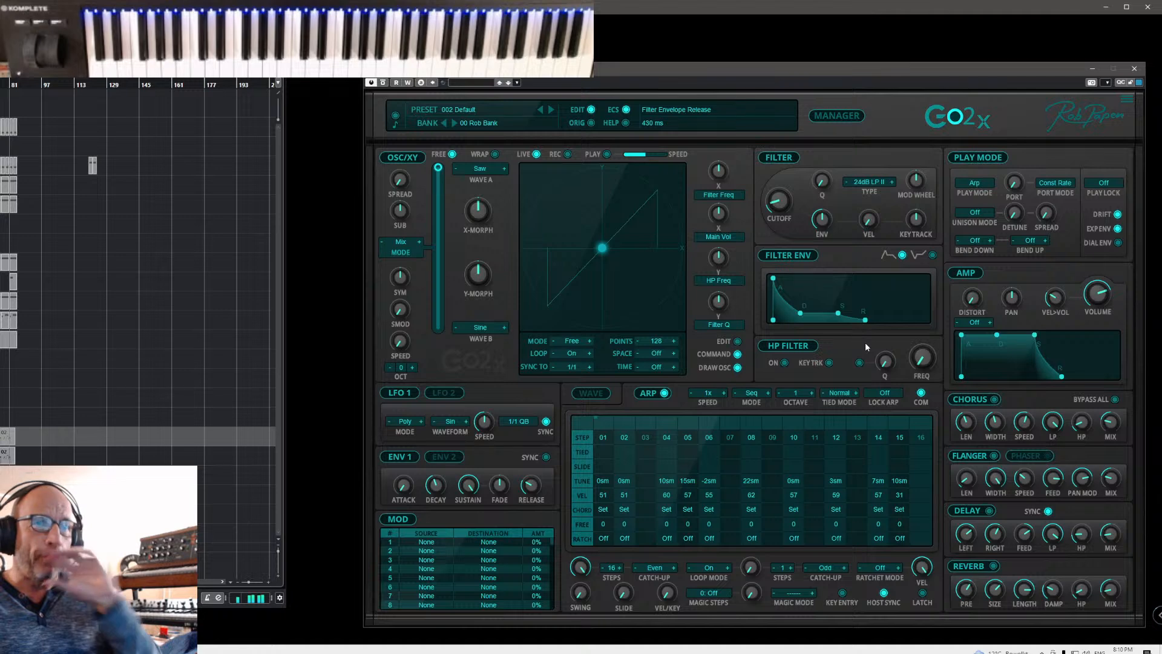
- Try the Sequencer Reset arpeggiator mode and return to Sequencer mode
click(751, 394)
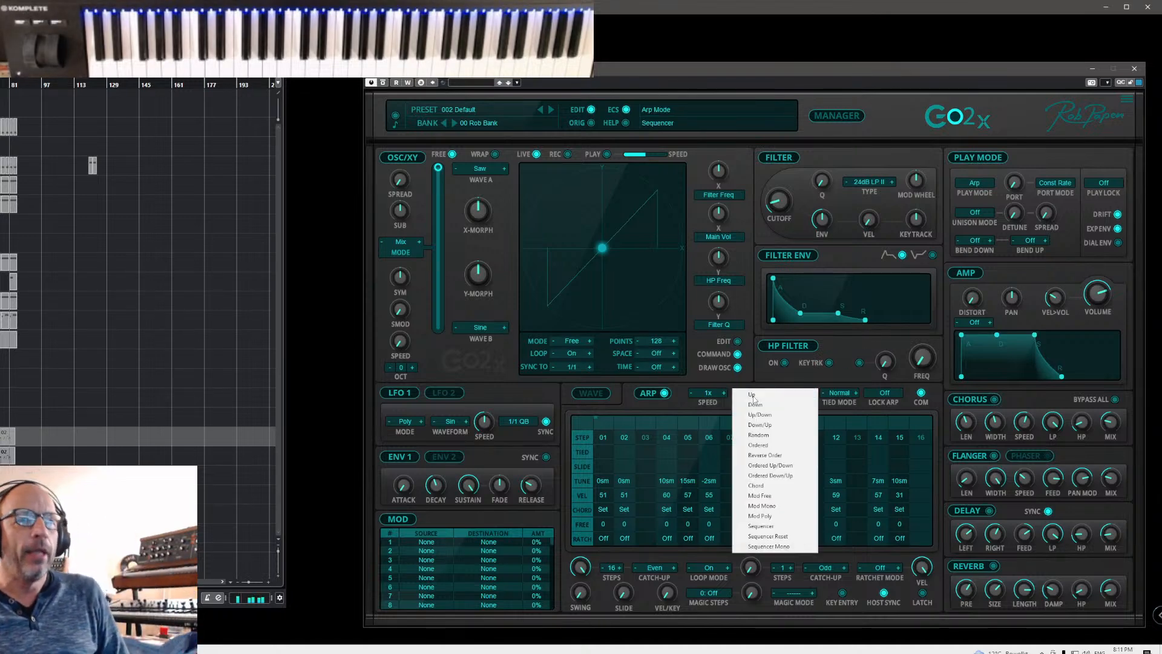
click(786, 536)
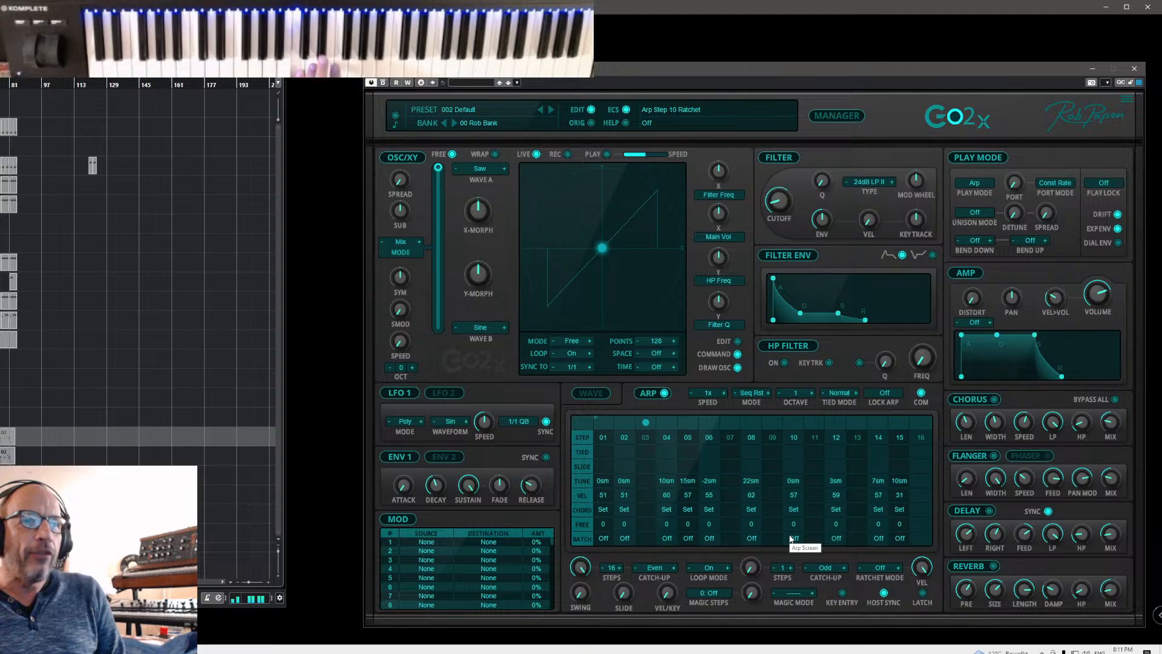
click(760, 397)
click(761, 526)
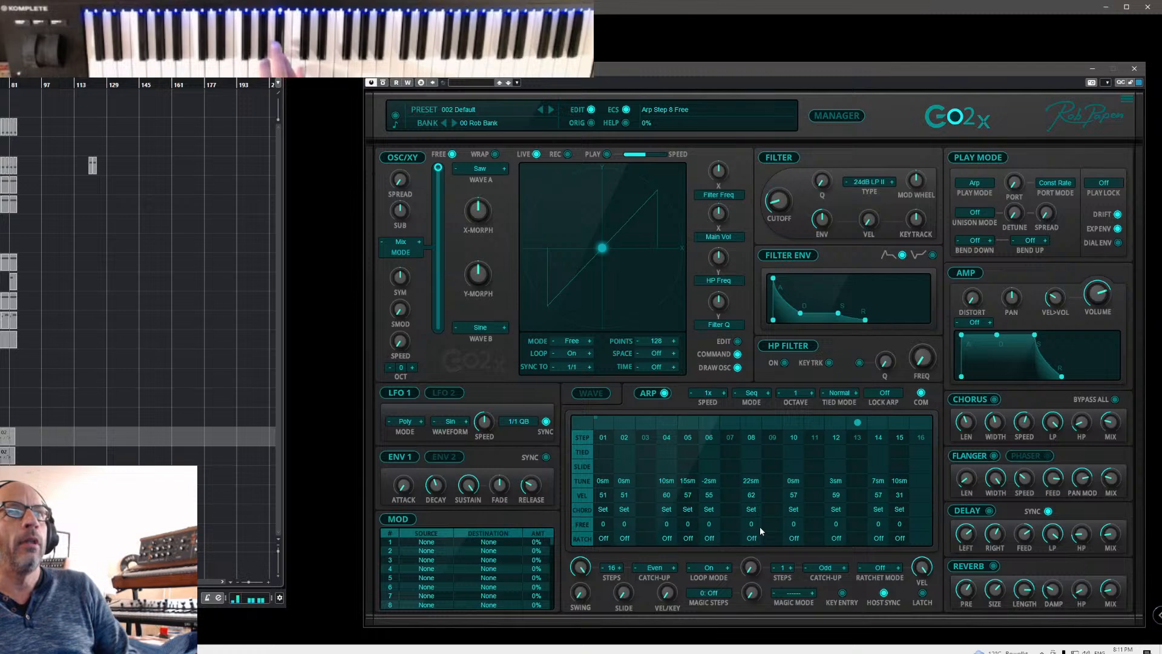
- Set the arpeggiator mode to Sequencer Mono
click(752, 394)
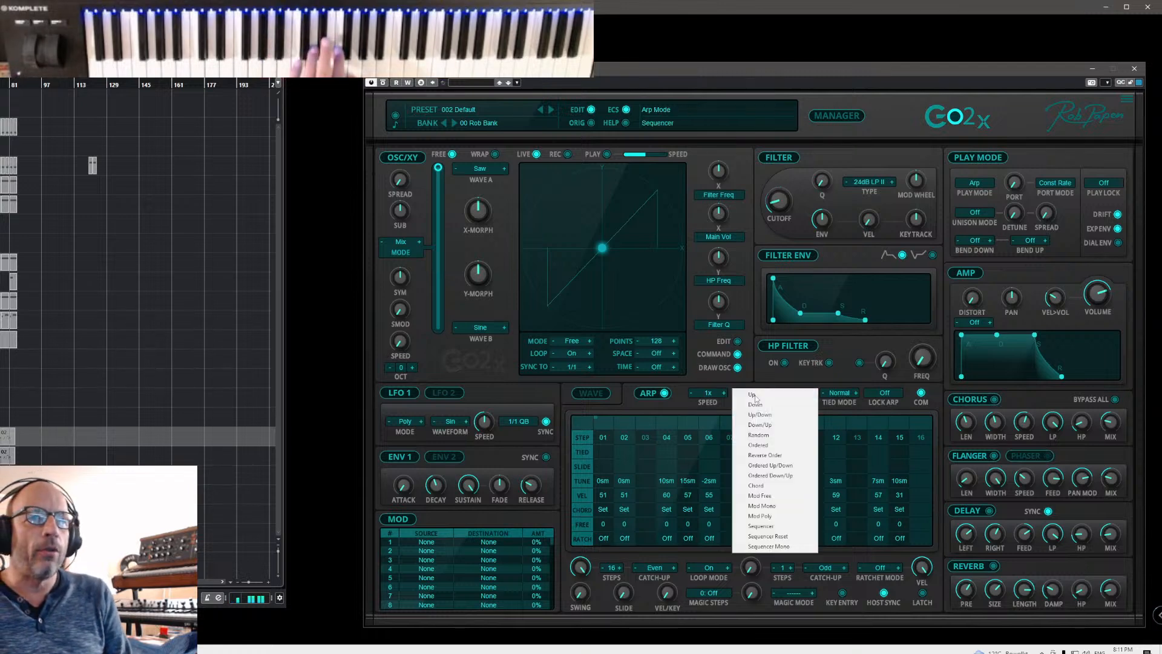
click(760, 546)
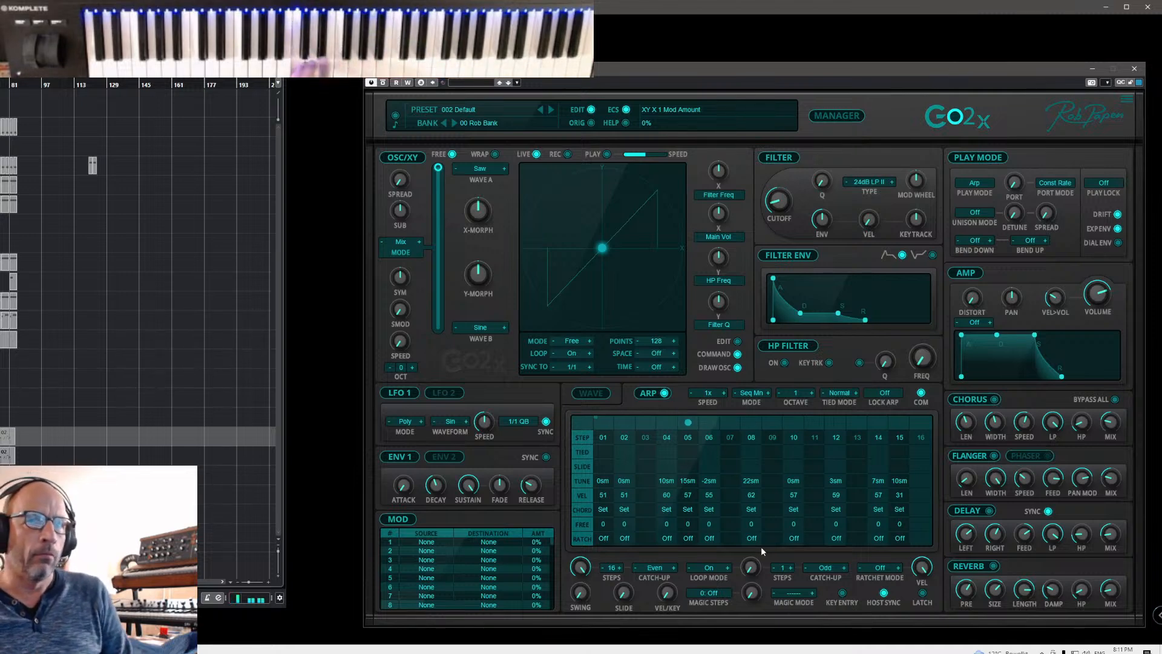
click(751, 394)
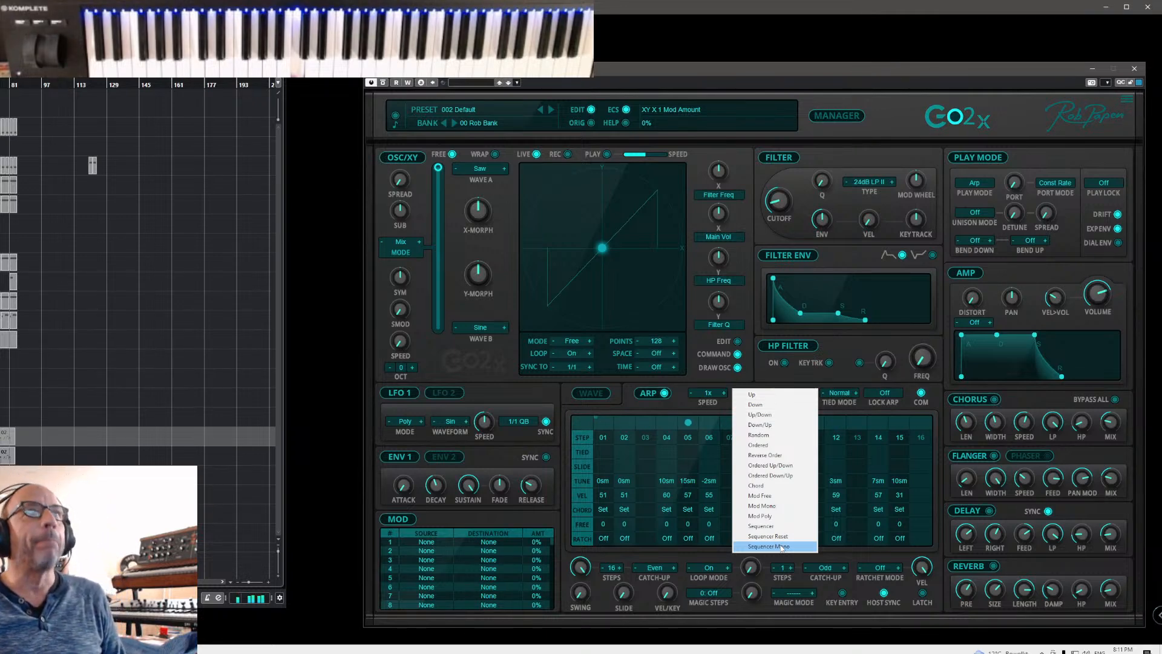
click(757, 365)
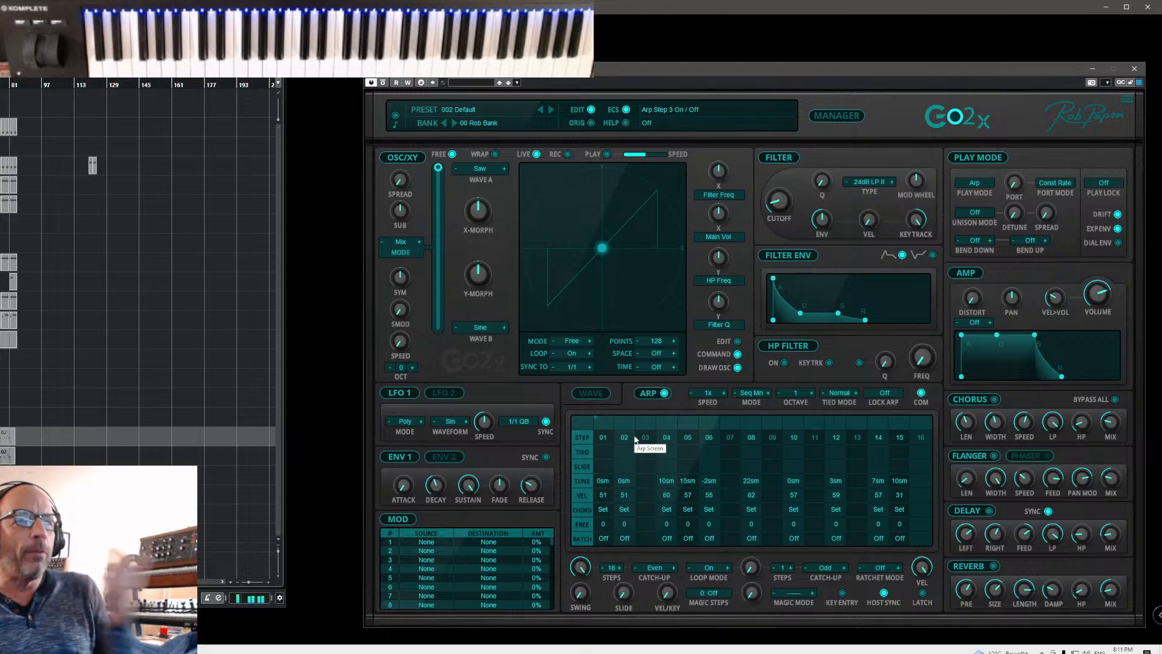
- Tie arpeggiator steps 5 and 6 and set the tied mode to Special
click(708, 452)
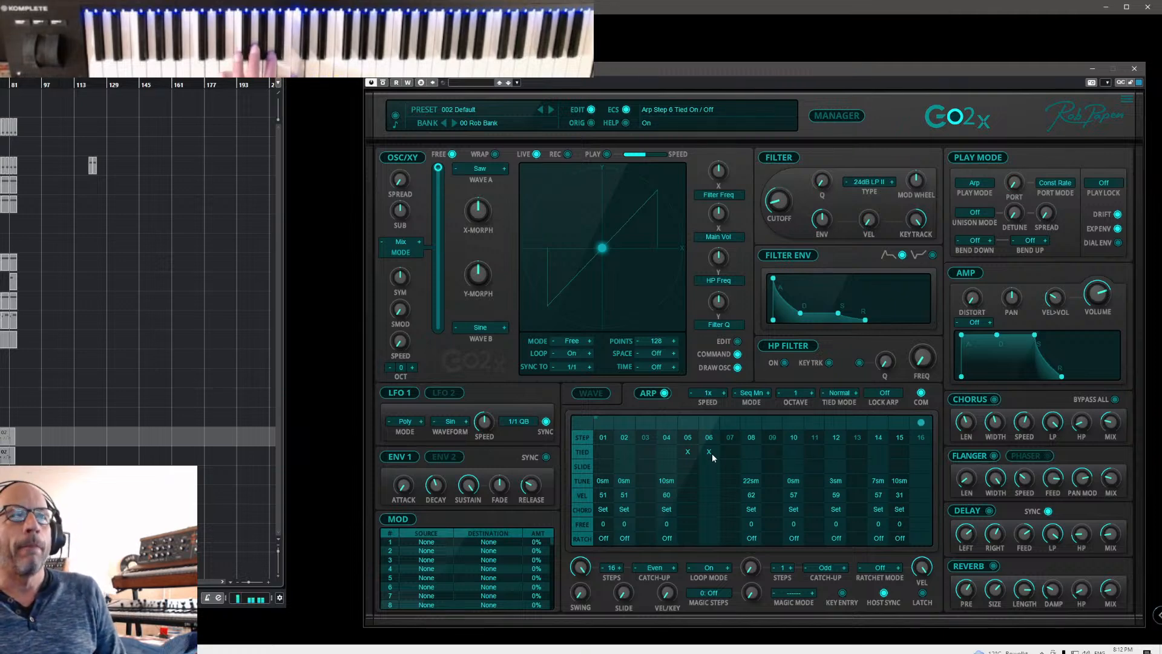
click(843, 397)
click(845, 404)
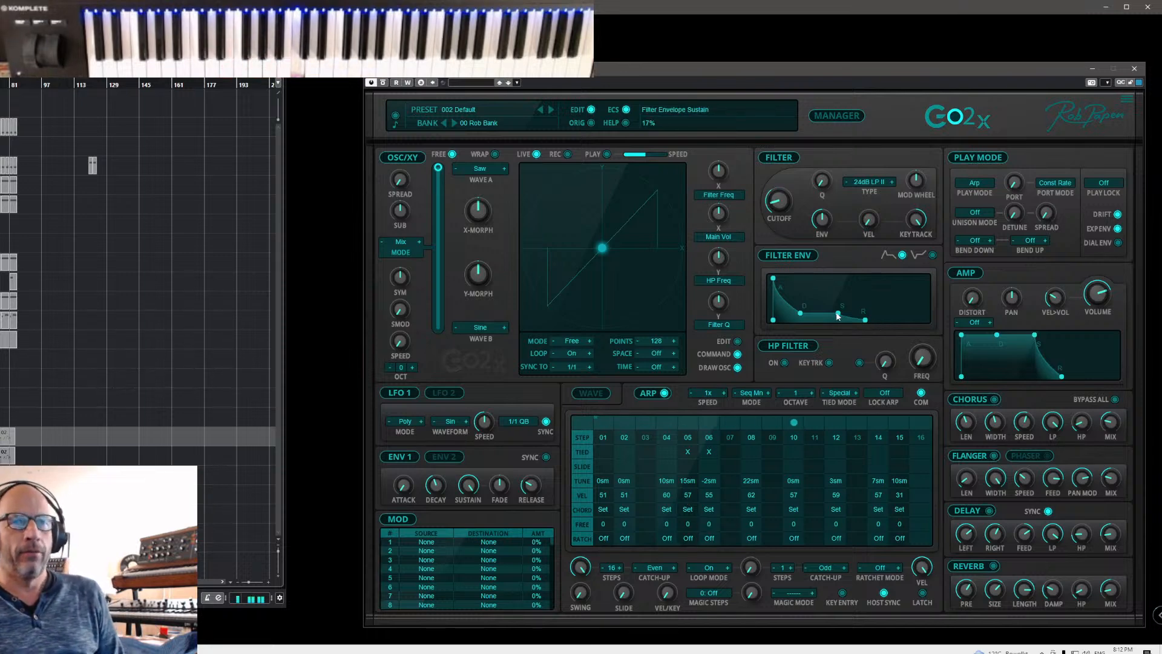
- Raise the filter envelope sustain slightly and turn on slide for arpeggiator steps 5 and 6
drag(838, 315, 838, 306)
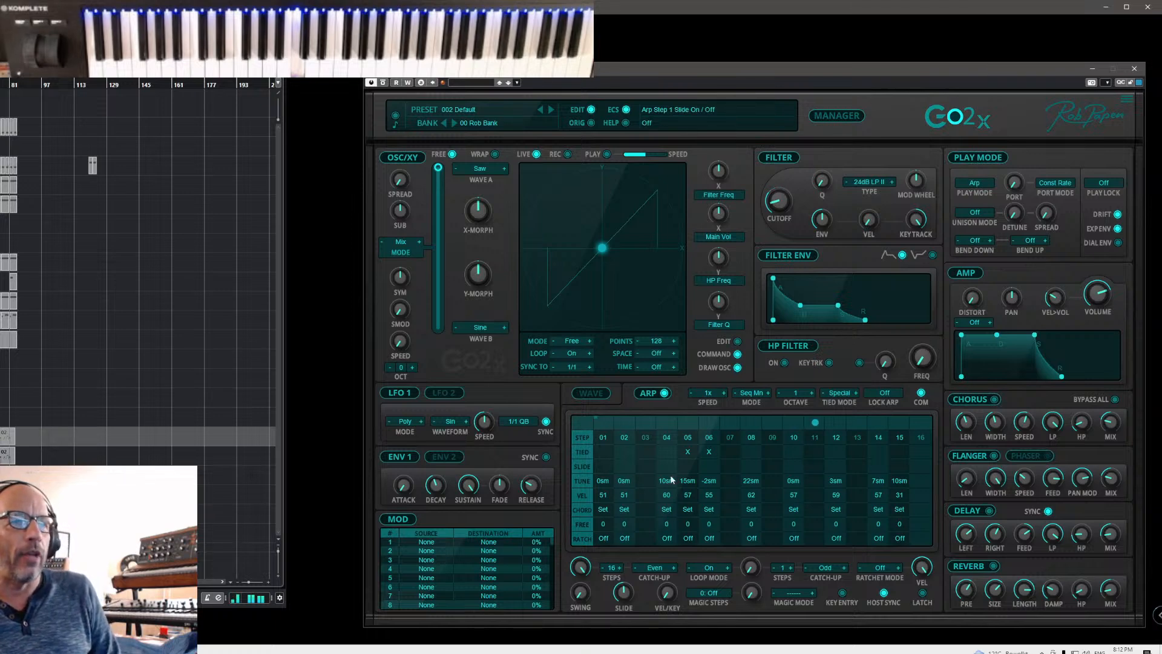
click(686, 465)
click(714, 467)
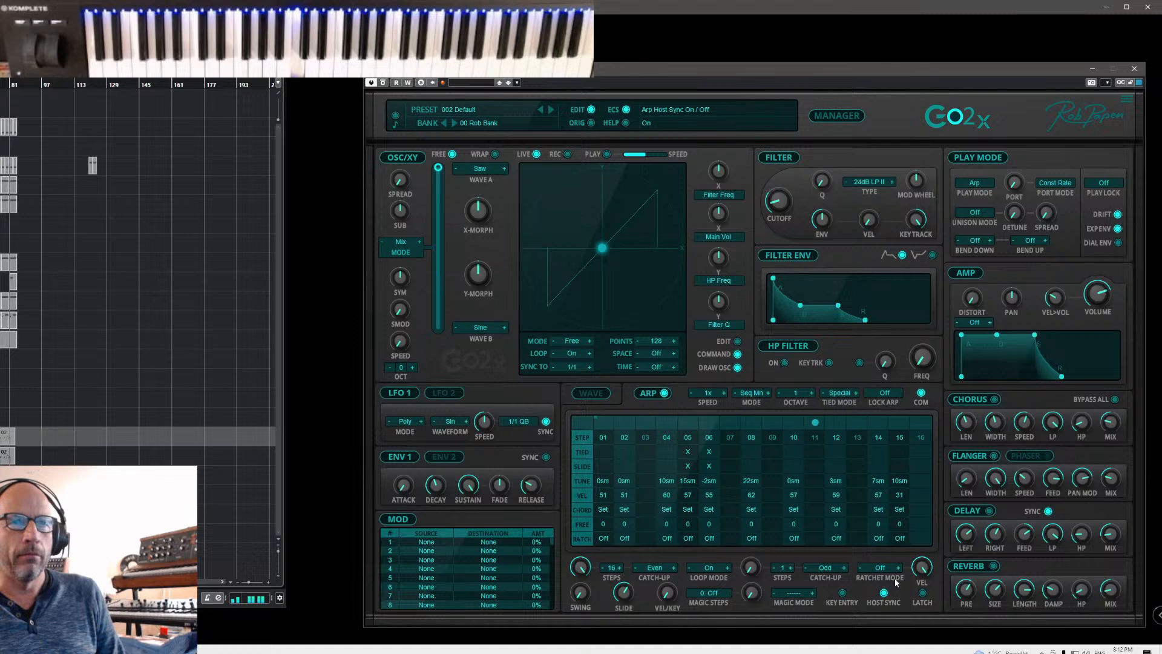
- Try the Normal tied mode and return the arpeggiator's tied mode to Special
click(844, 394)
click(845, 396)
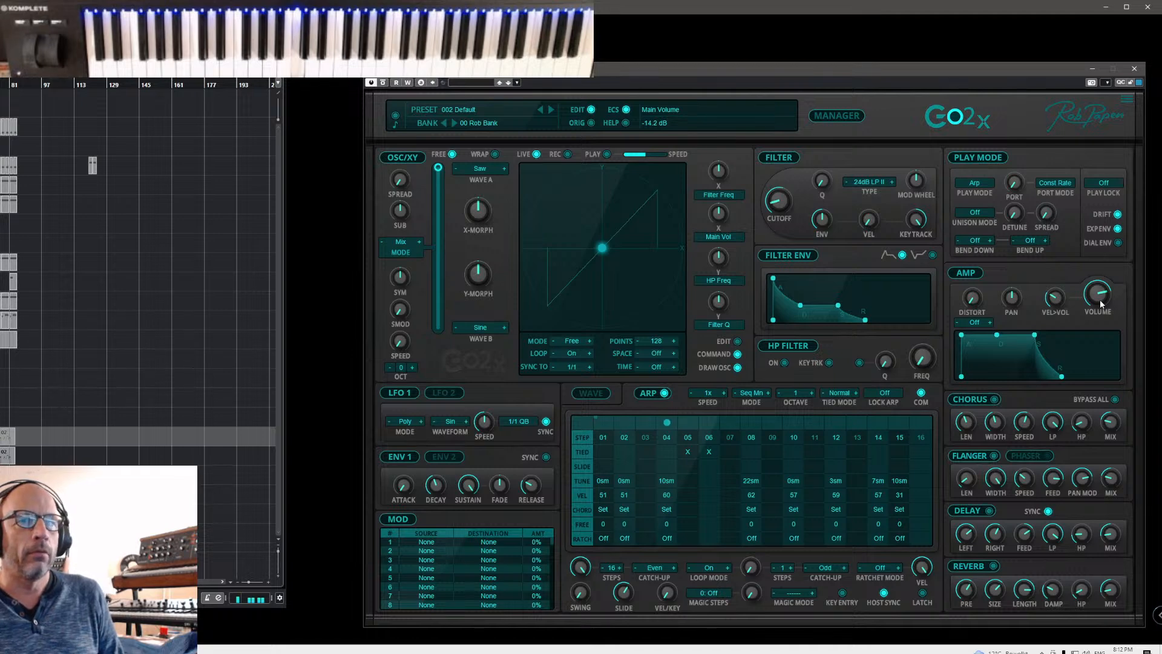
click(841, 394)
click(841, 404)
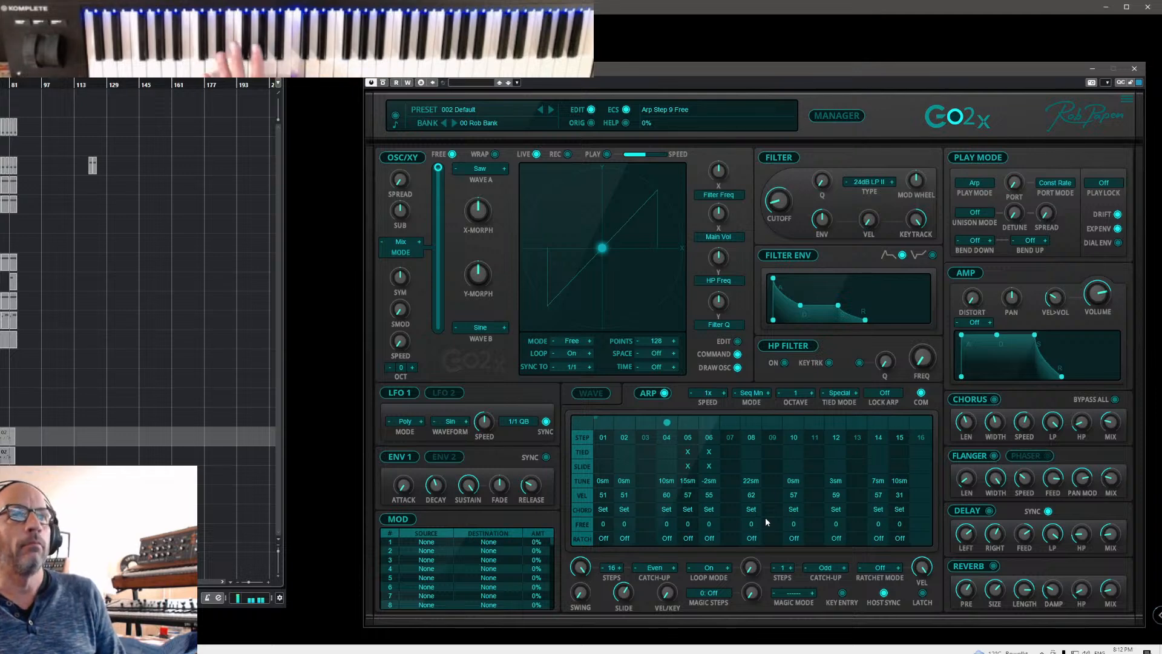
- Set the arpeggiator mode to Sequencer and its tied mode to Toggle1, trying Toggle2 as an alternative
click(746, 394)
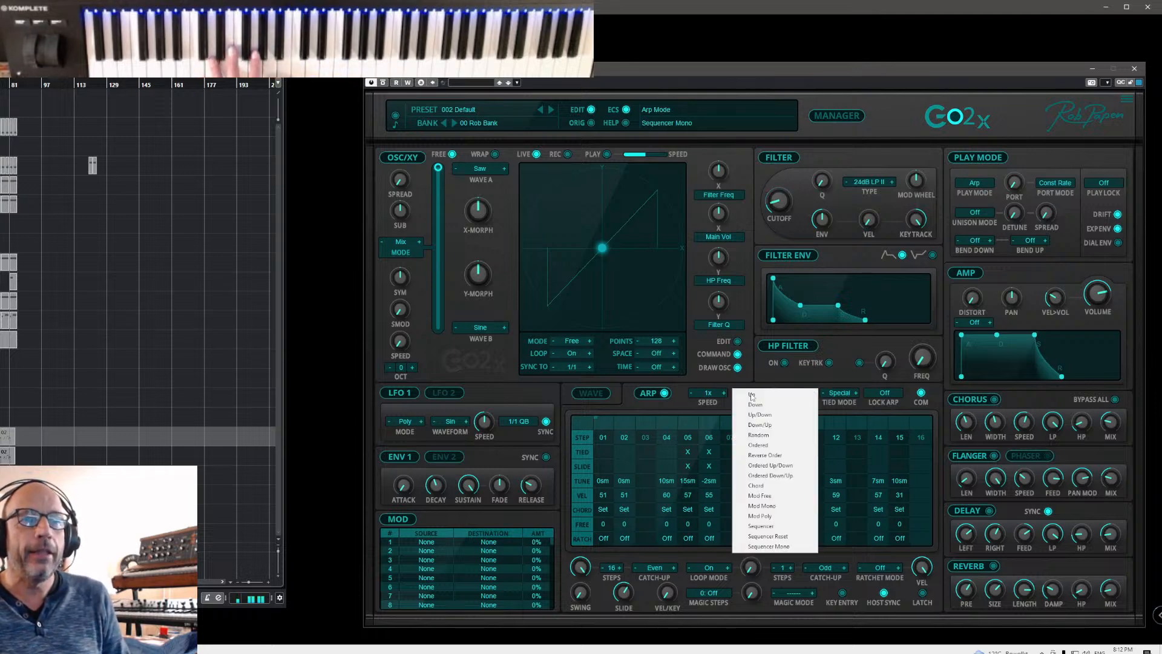
click(777, 526)
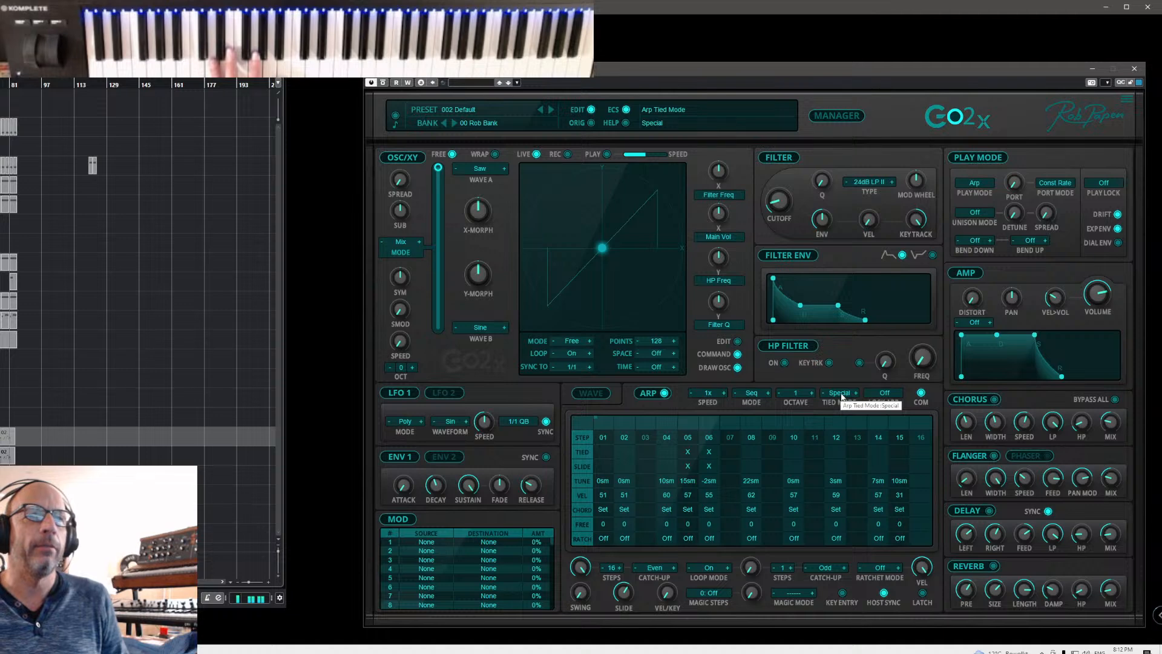
click(841, 397)
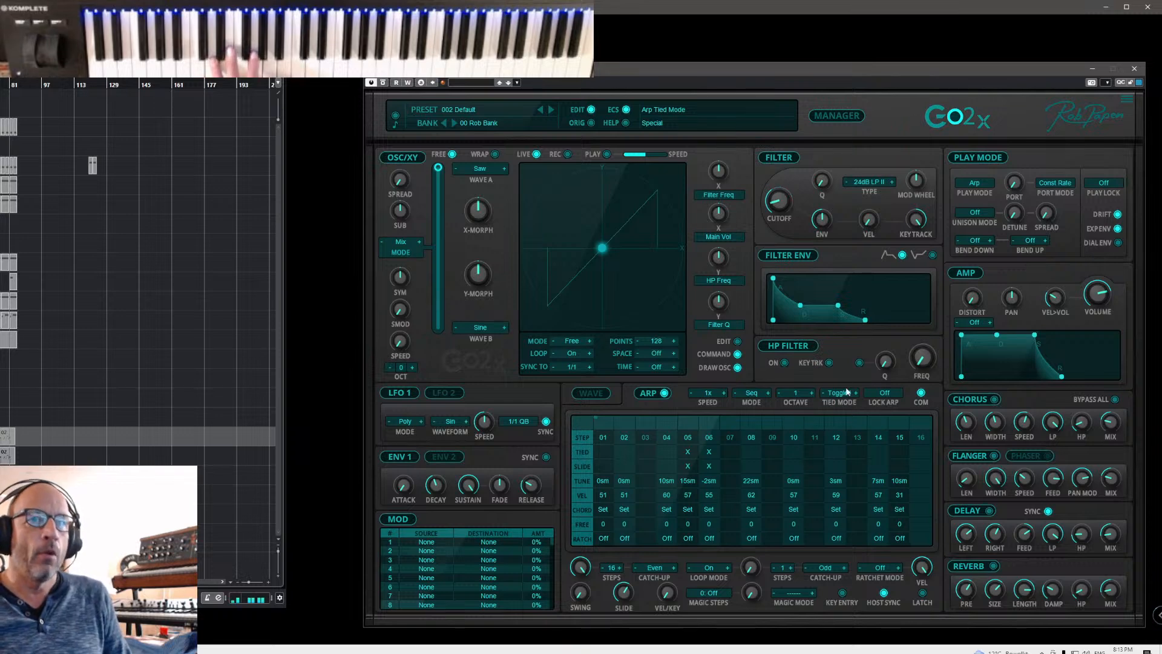
click(847, 391)
click(852, 424)
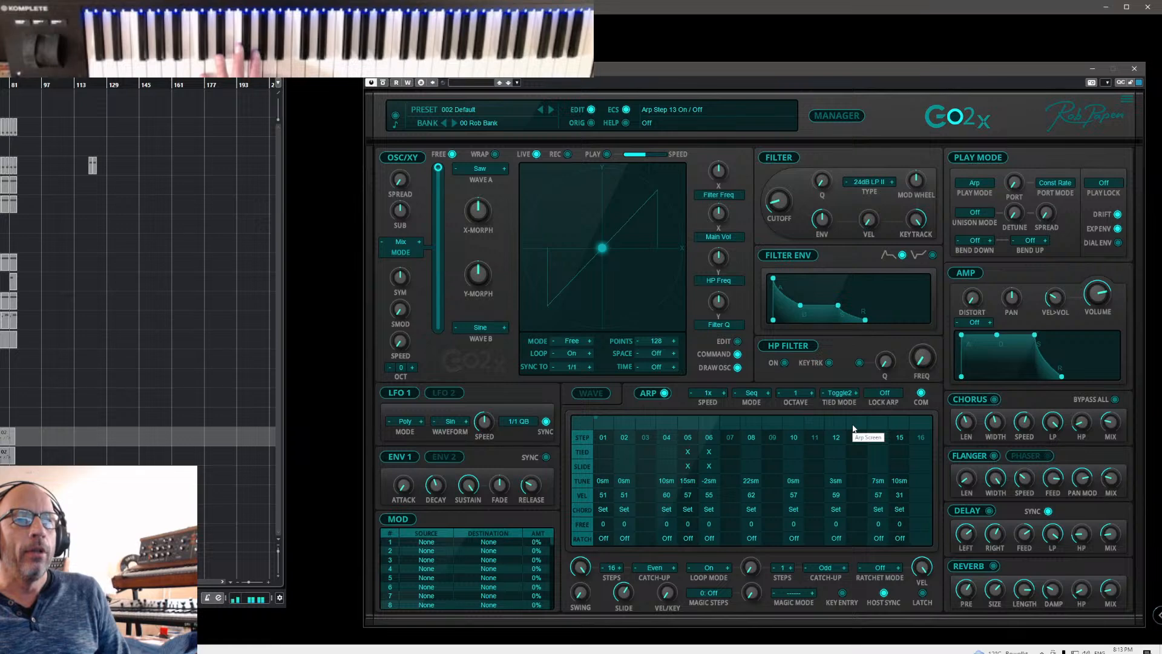
click(841, 392)
click(847, 416)
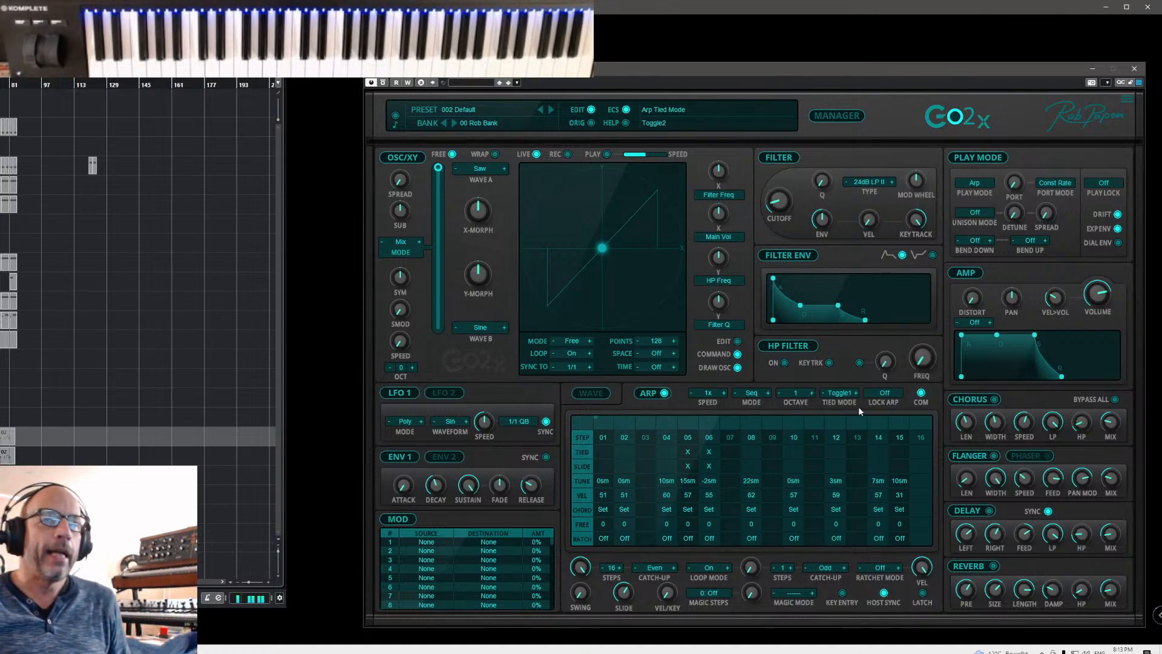
click(762, 394)
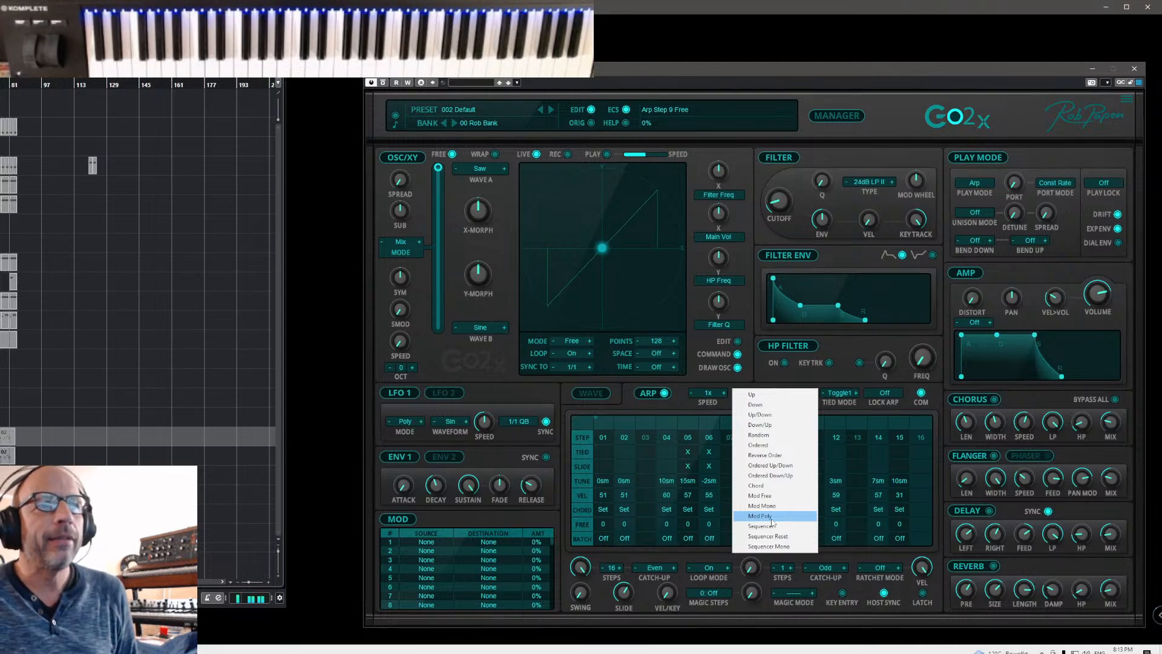
click(783, 386)
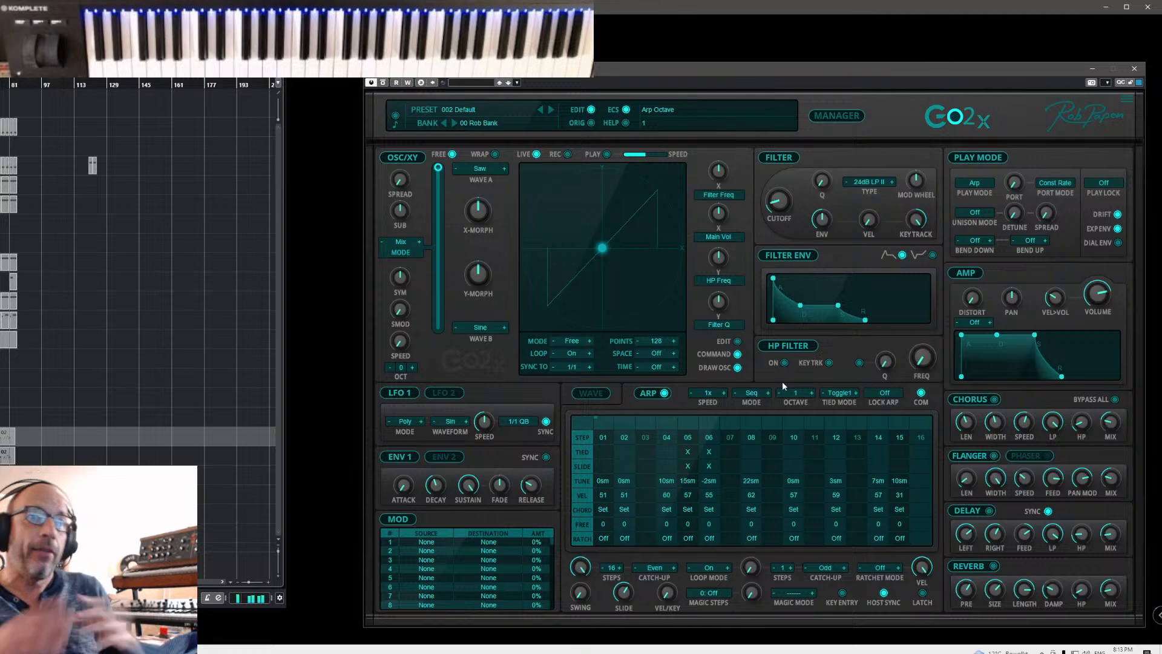
- Try the arpeggiator speeds 1/12x and 1/2x and return the speed to 1x
click(711, 395)
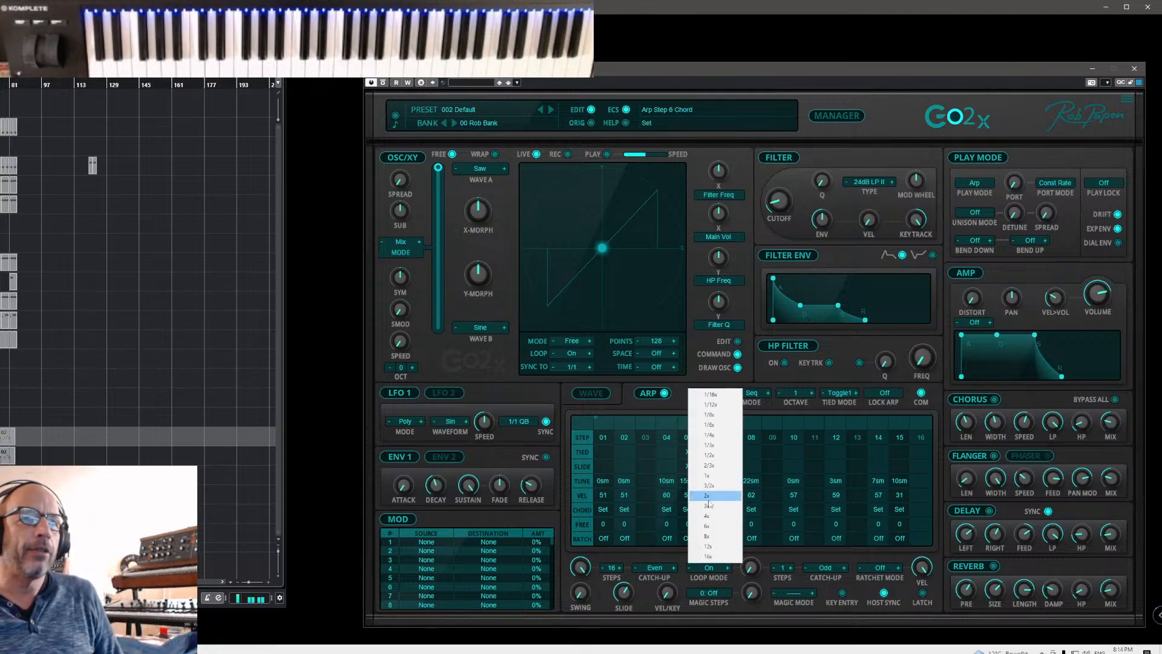
click(716, 403)
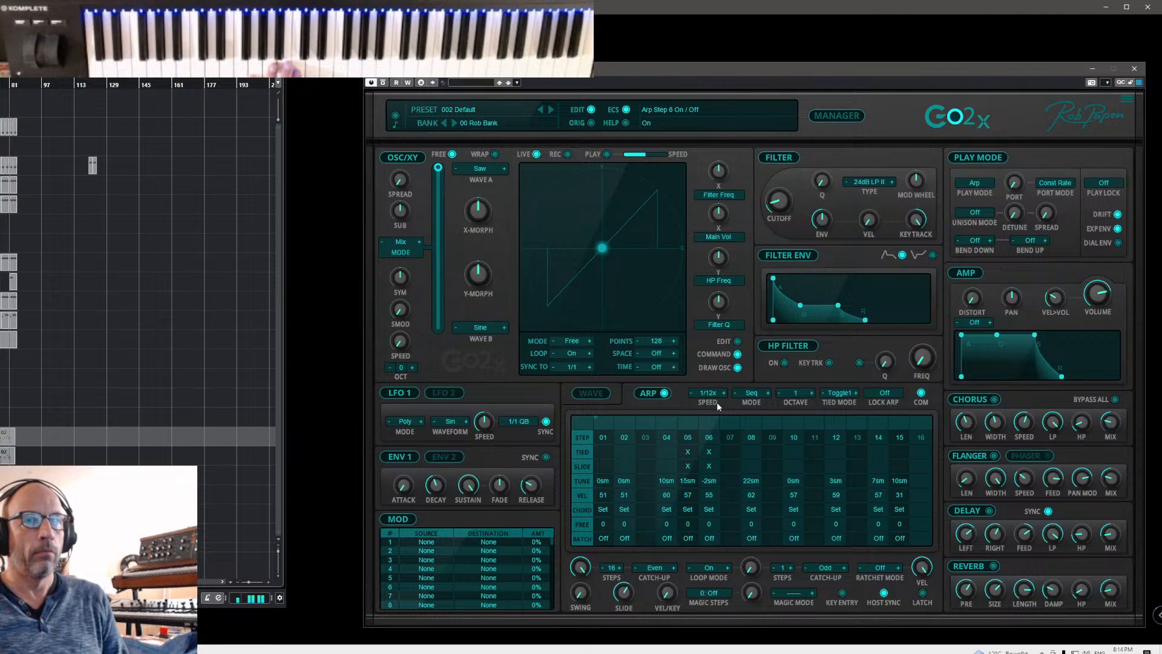
click(716, 402)
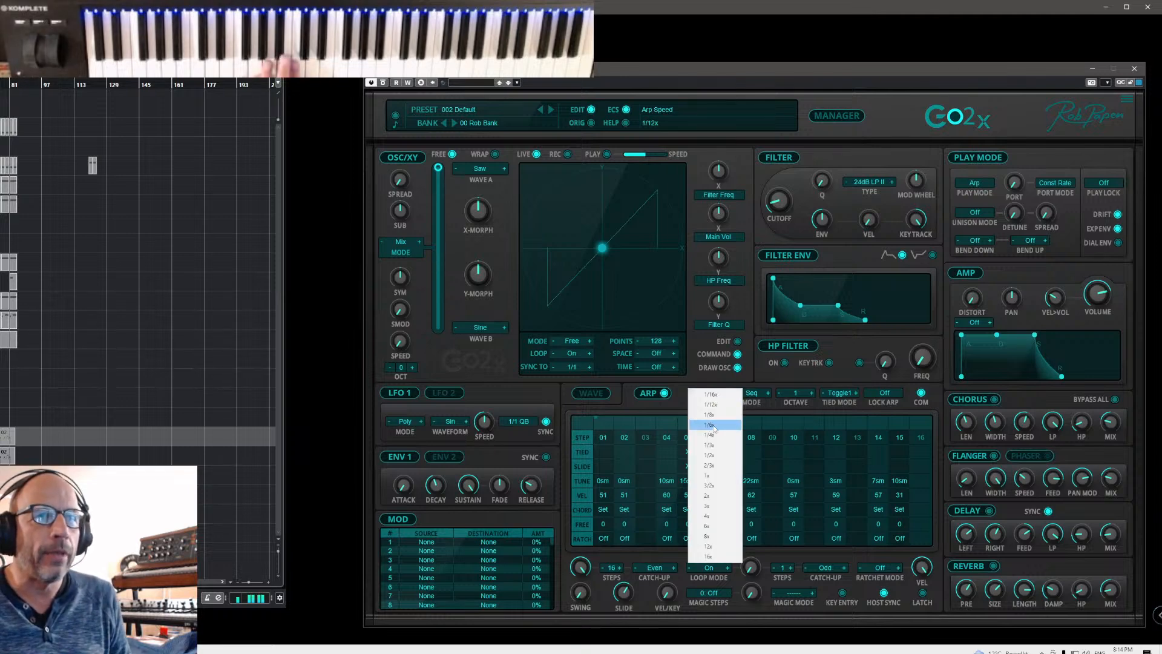
click(716, 455)
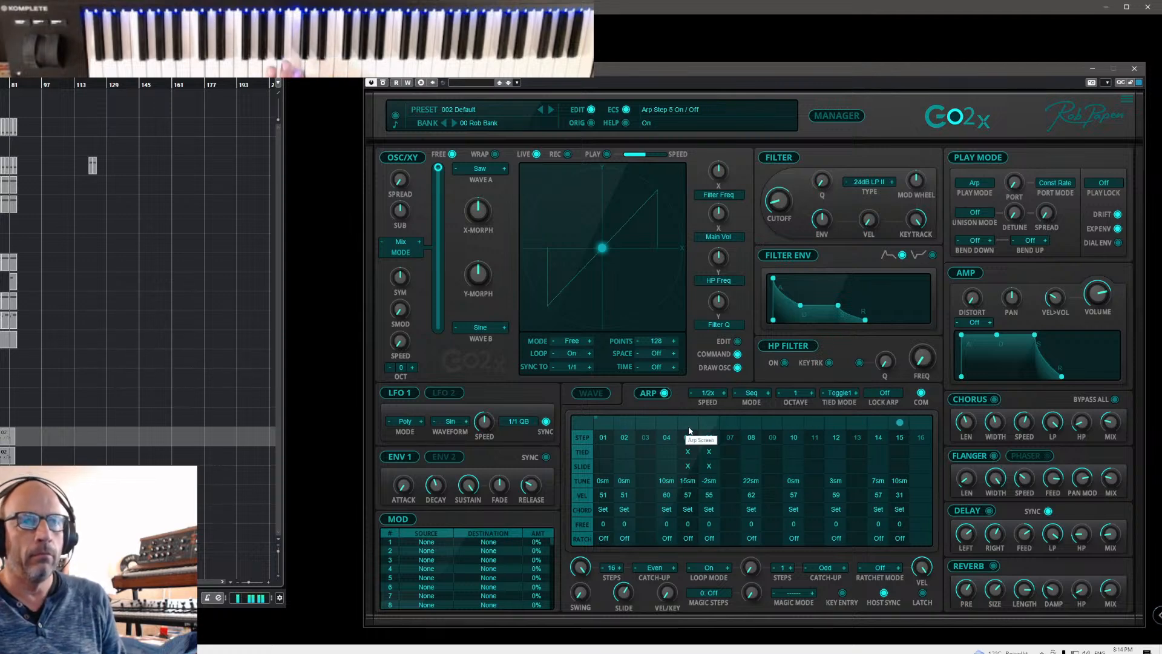
drag(687, 433, 715, 389)
click(715, 392)
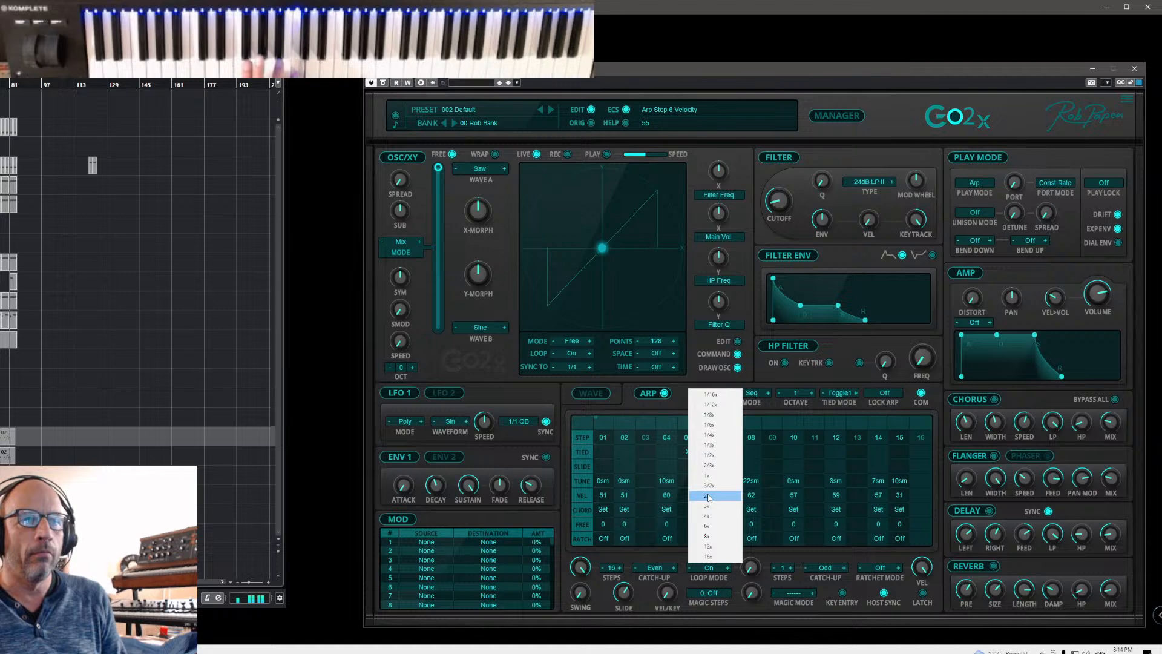
click(715, 476)
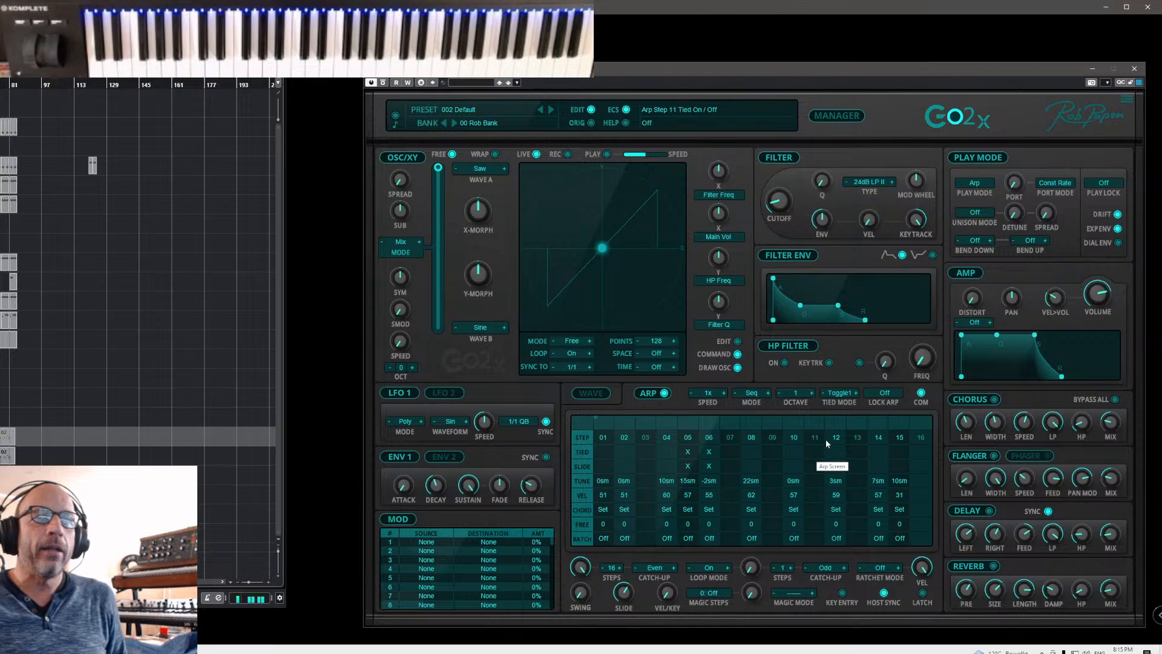
- Set the arpeggiator's tied mode to Normal and remove the tie from step 6
click(839, 392)
click(846, 400)
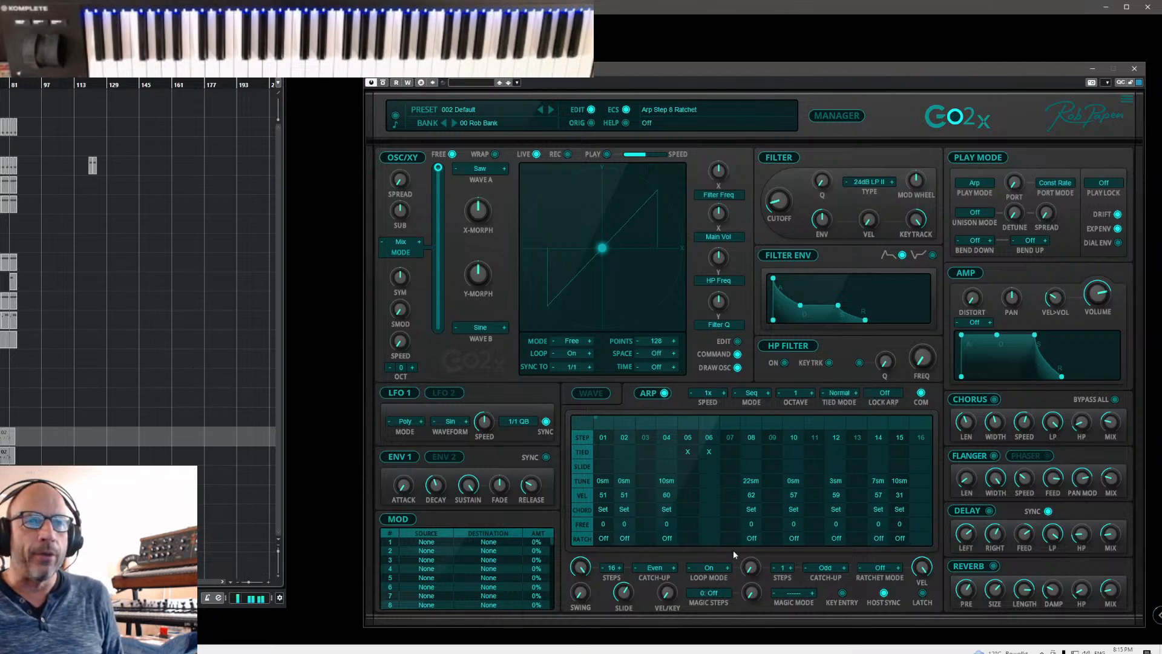
click(706, 452)
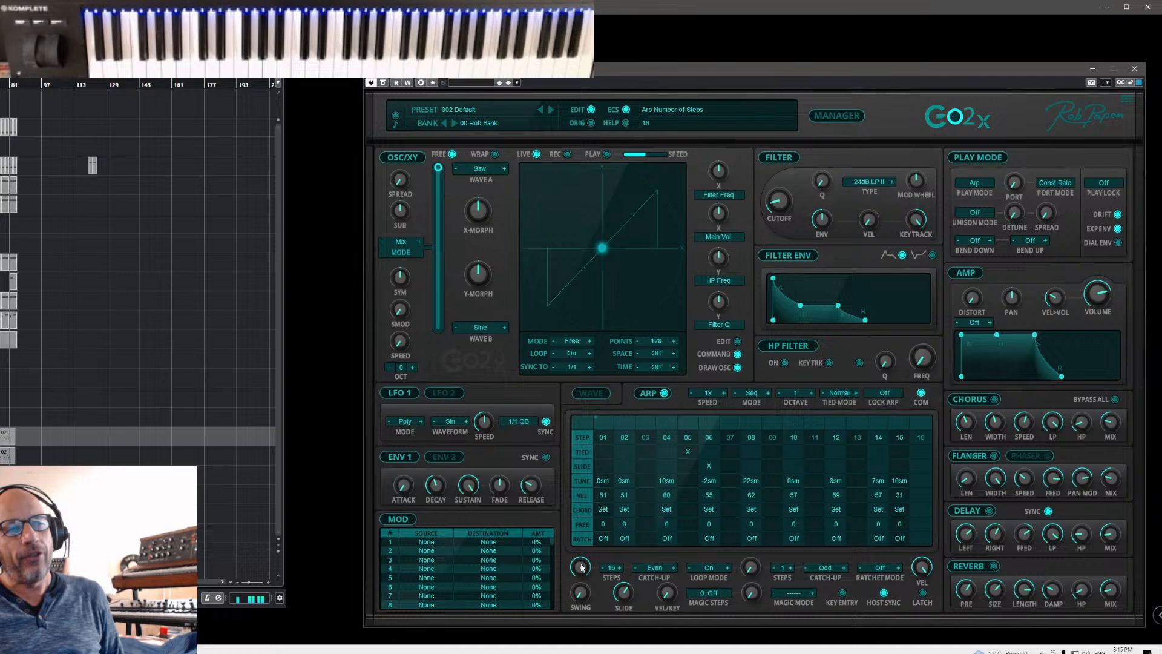
- Try shorter arpeggiator lengths of 8 and 4 steps and return the number of steps to 16
drag(582, 568, 590, 621)
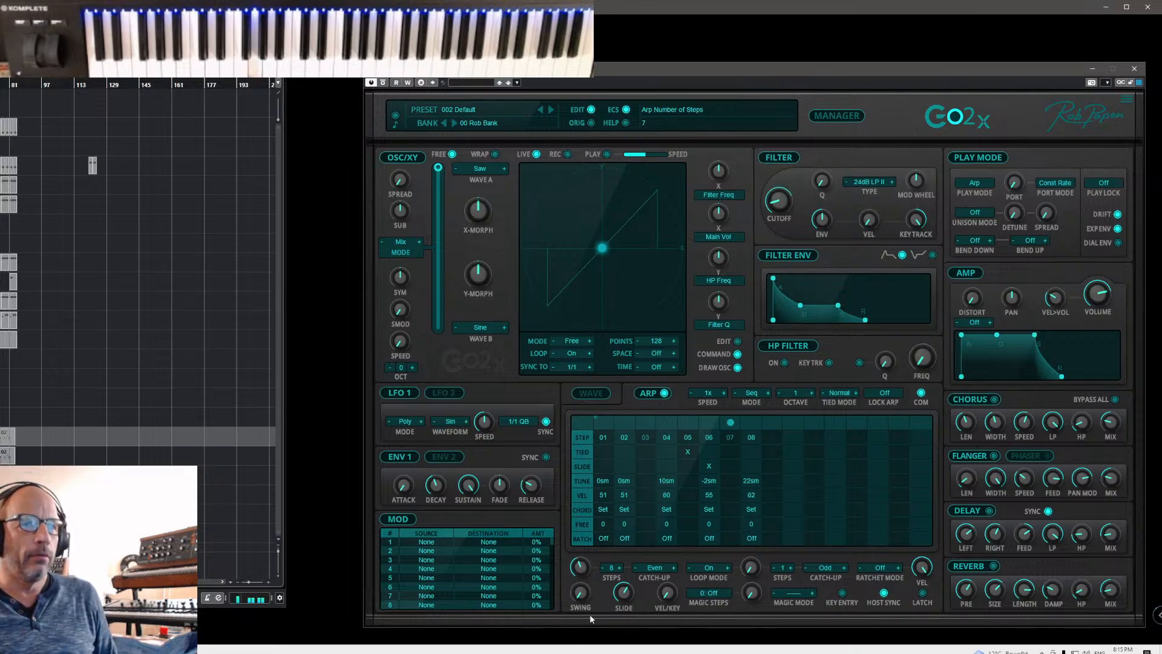
drag(589, 612, 586, 586)
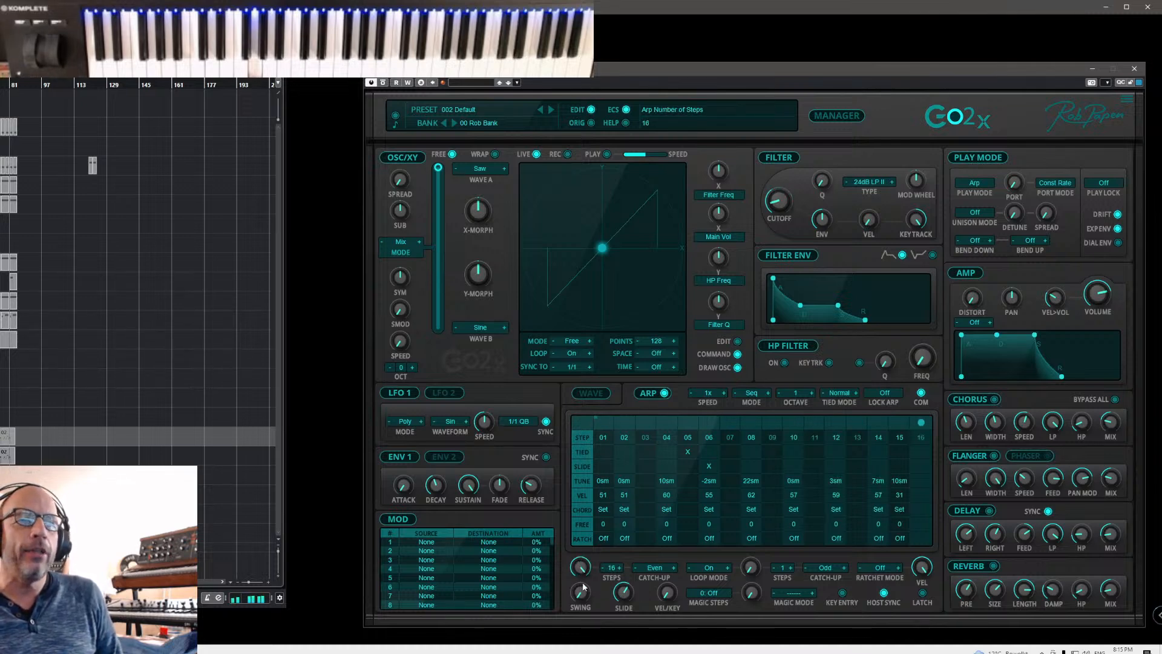
drag(586, 586, 594, 646)
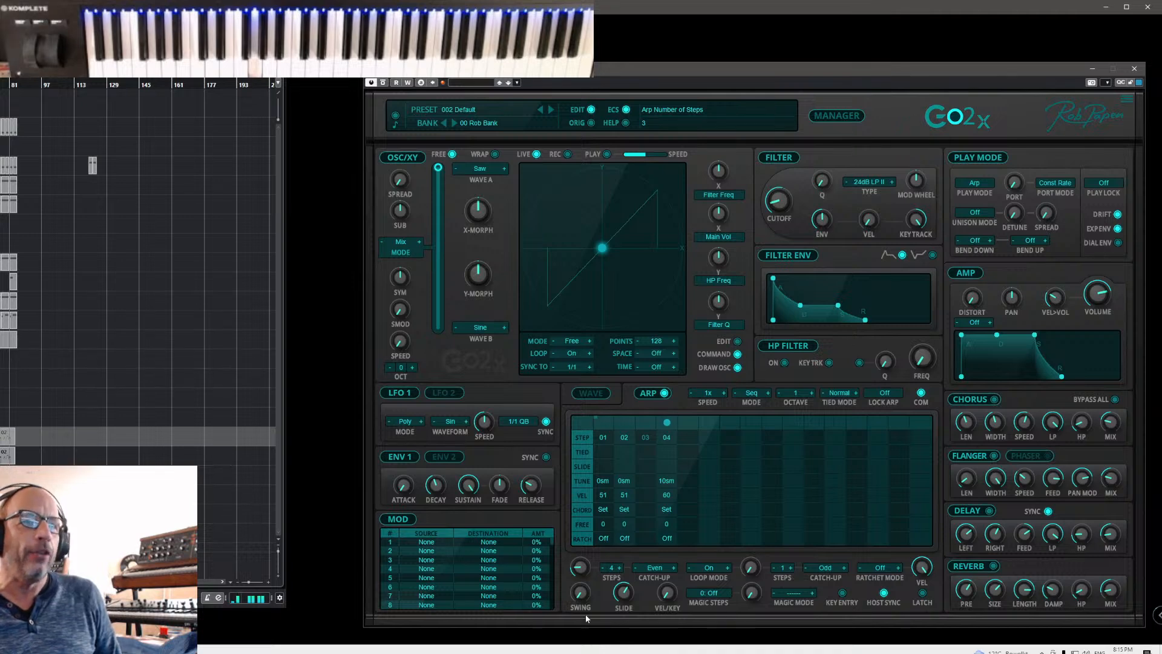
drag(577, 570, 618, 420)
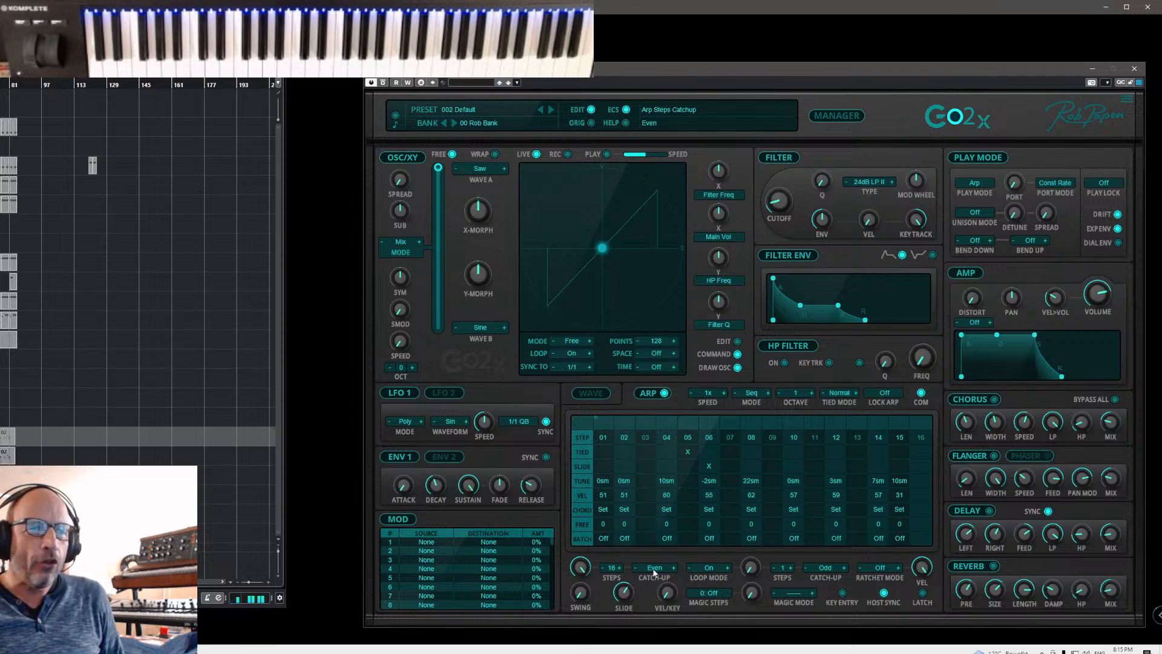
- Try the Odd and All step catch-up modes with a shortened pattern, then restore 16 steps and Even catch-up
drag(580, 568, 608, 646)
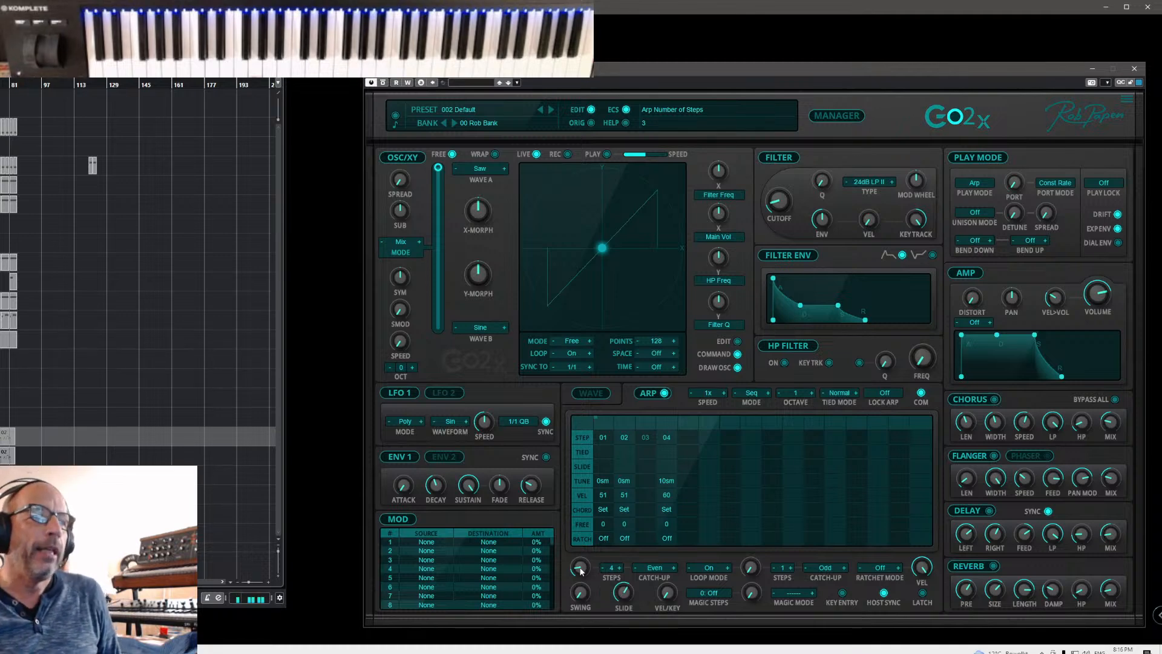
click(659, 573)
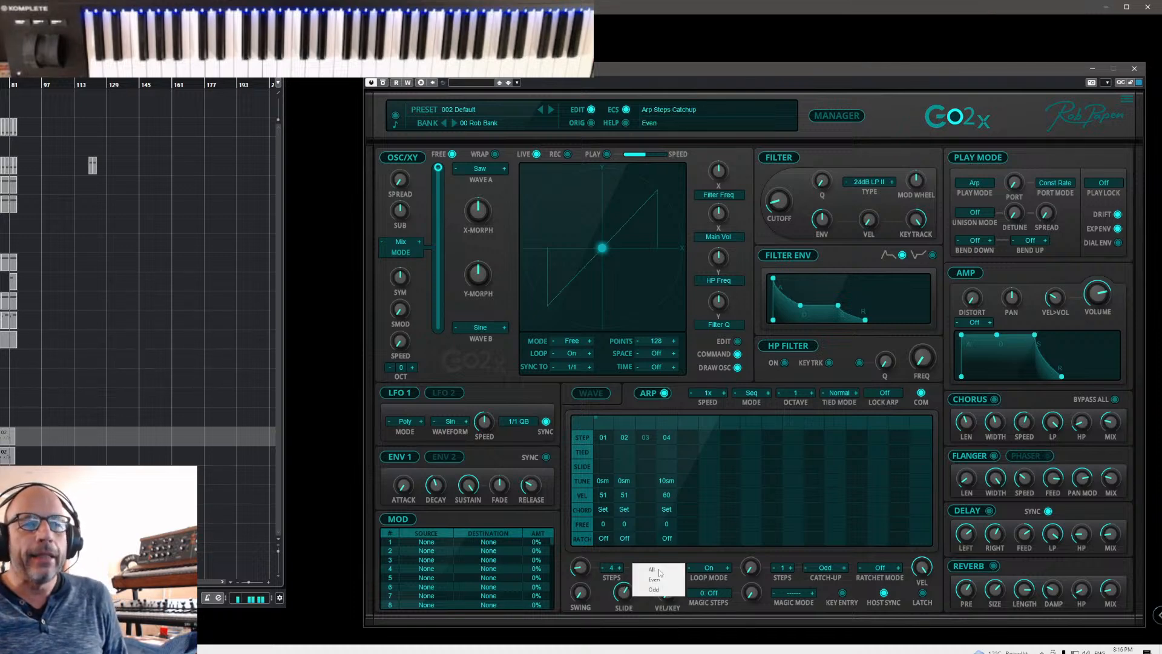
click(664, 590)
click(658, 570)
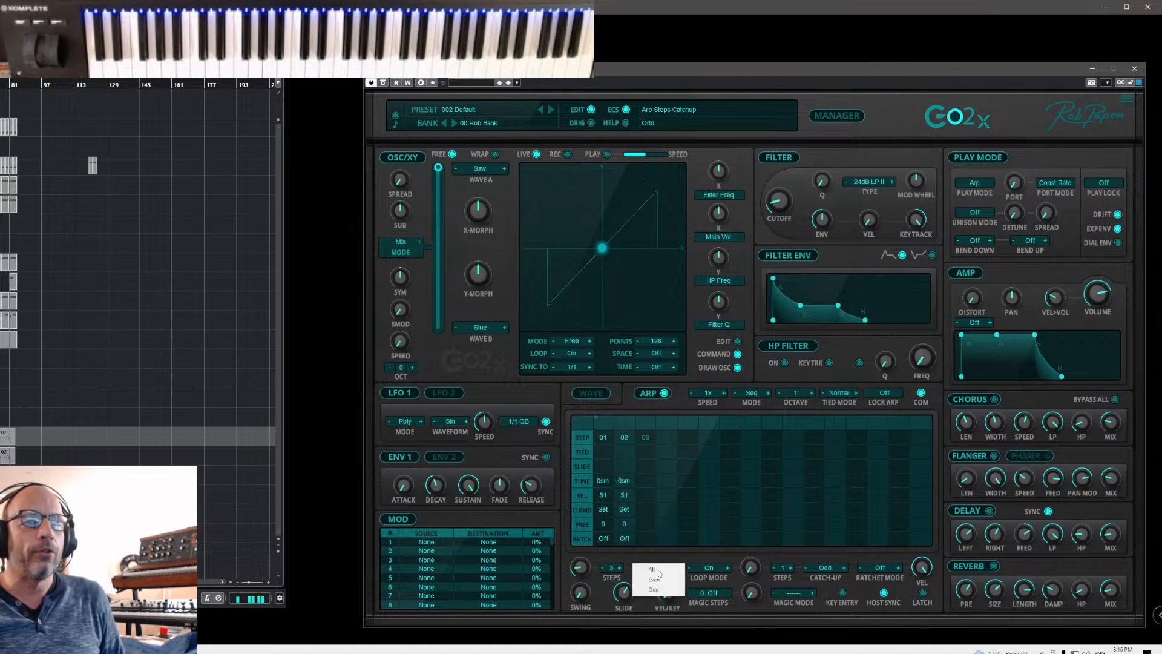
click(658, 570)
drag(588, 571, 594, 524)
click(652, 568)
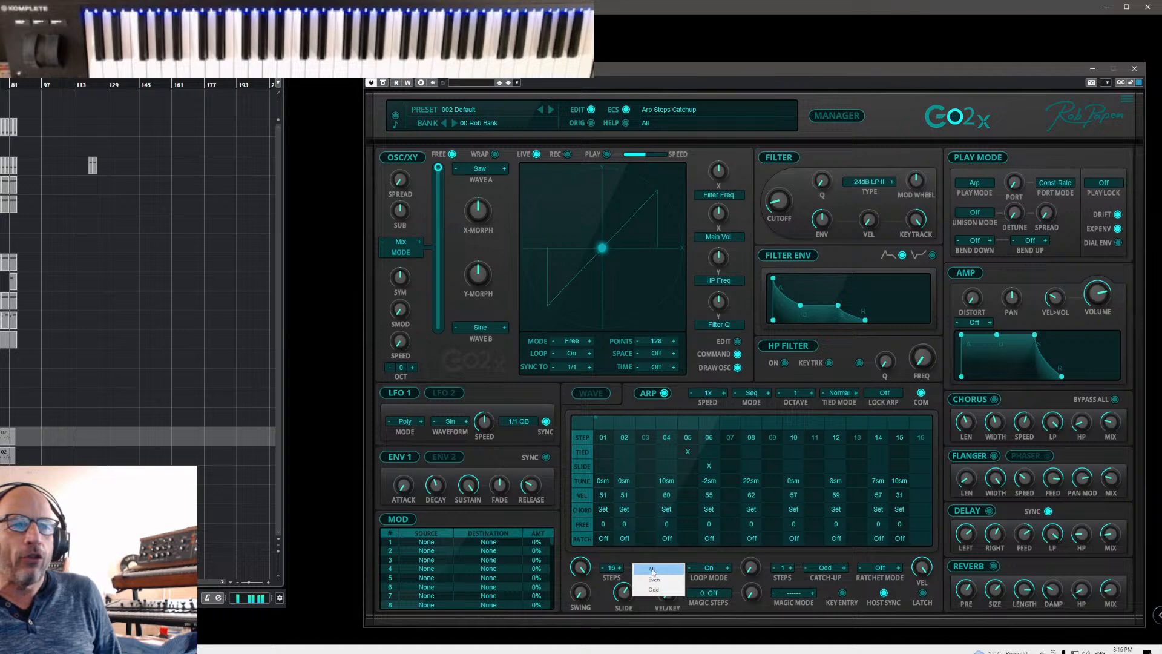
click(658, 581)
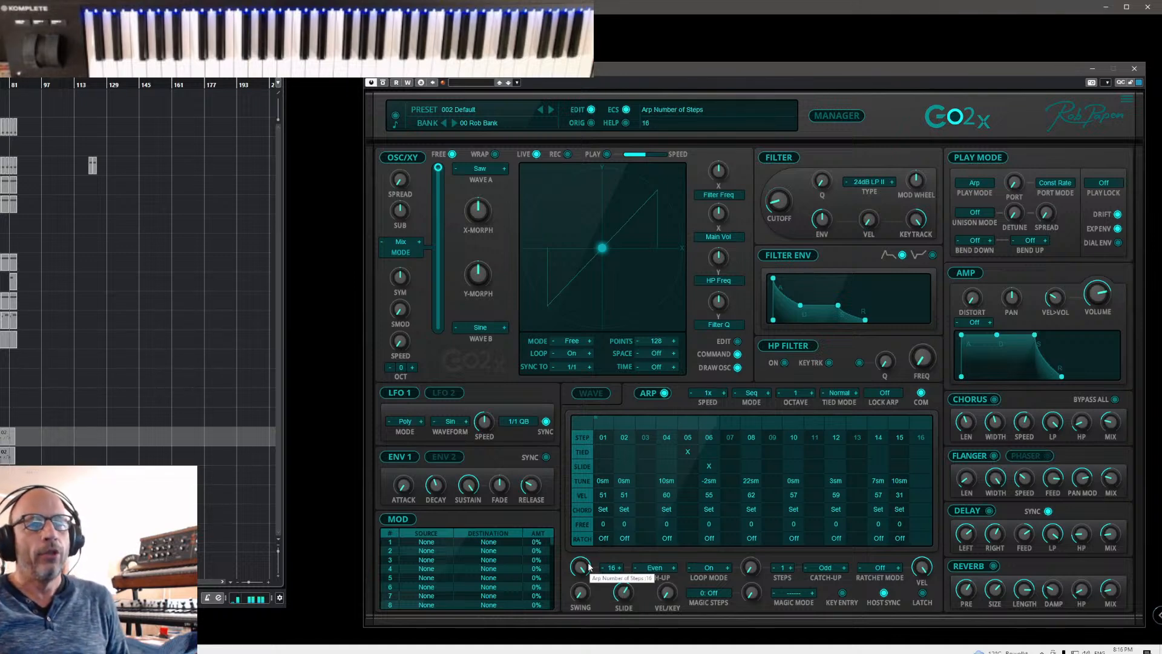
mouse_move(587, 561)
mouse_down()
mouse_move(597, 623)
mouse_move(581, 547)
mouse_up()
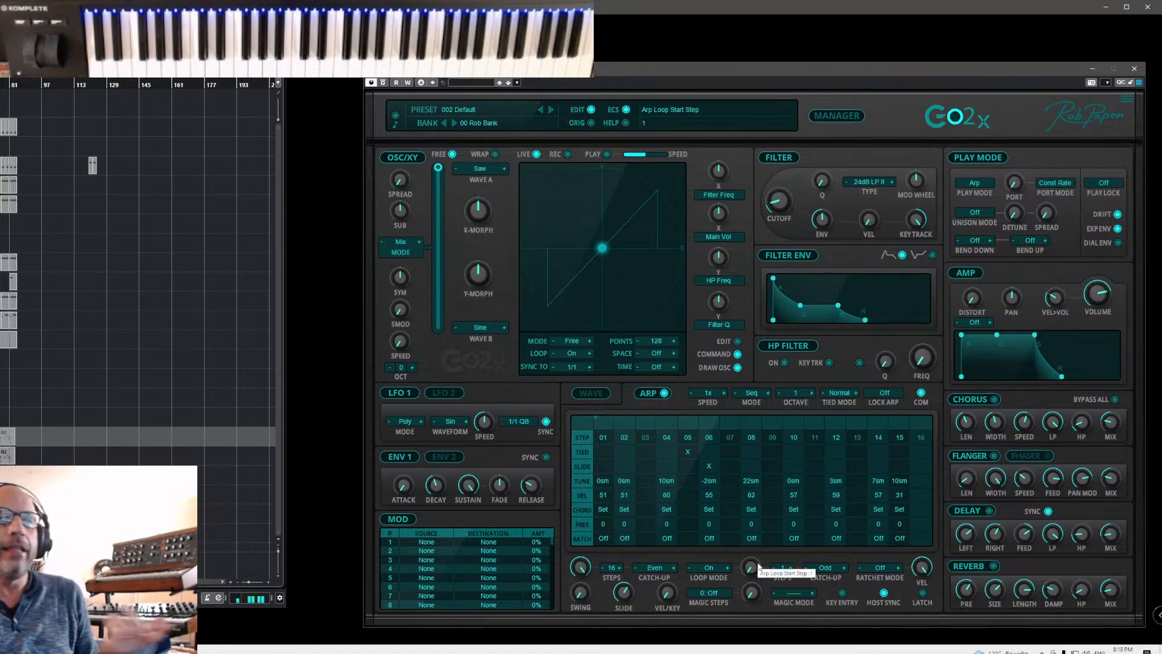
- Try the PingPong and Off arpeggiator loop modes and return the loop mode to On
click(707, 567)
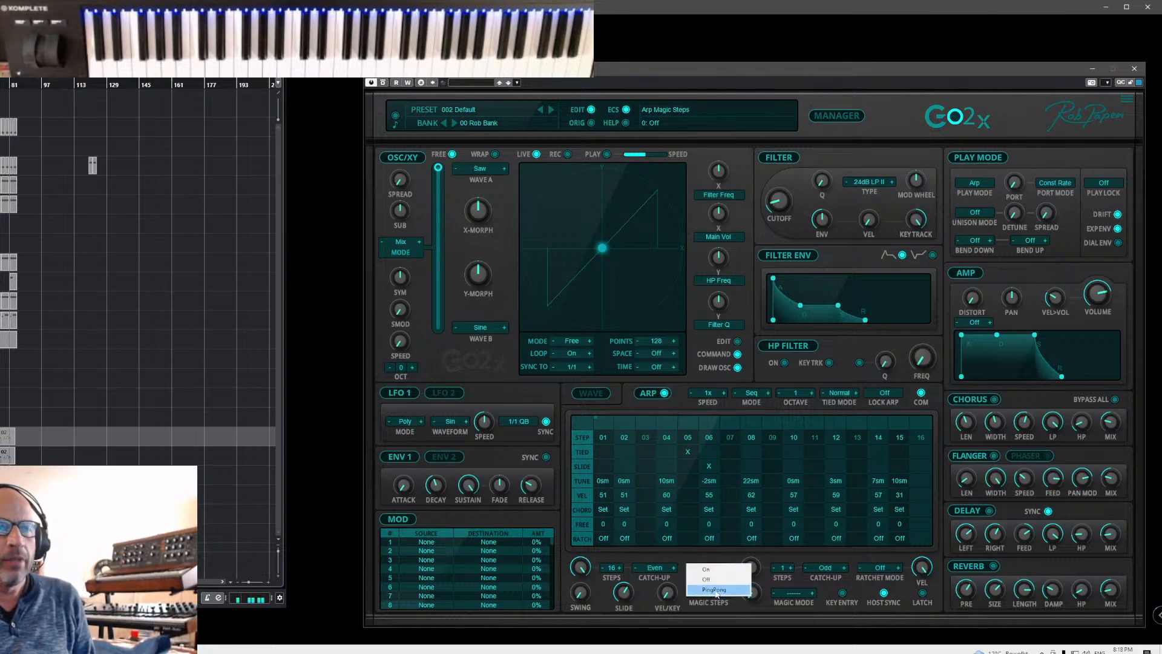
click(714, 588)
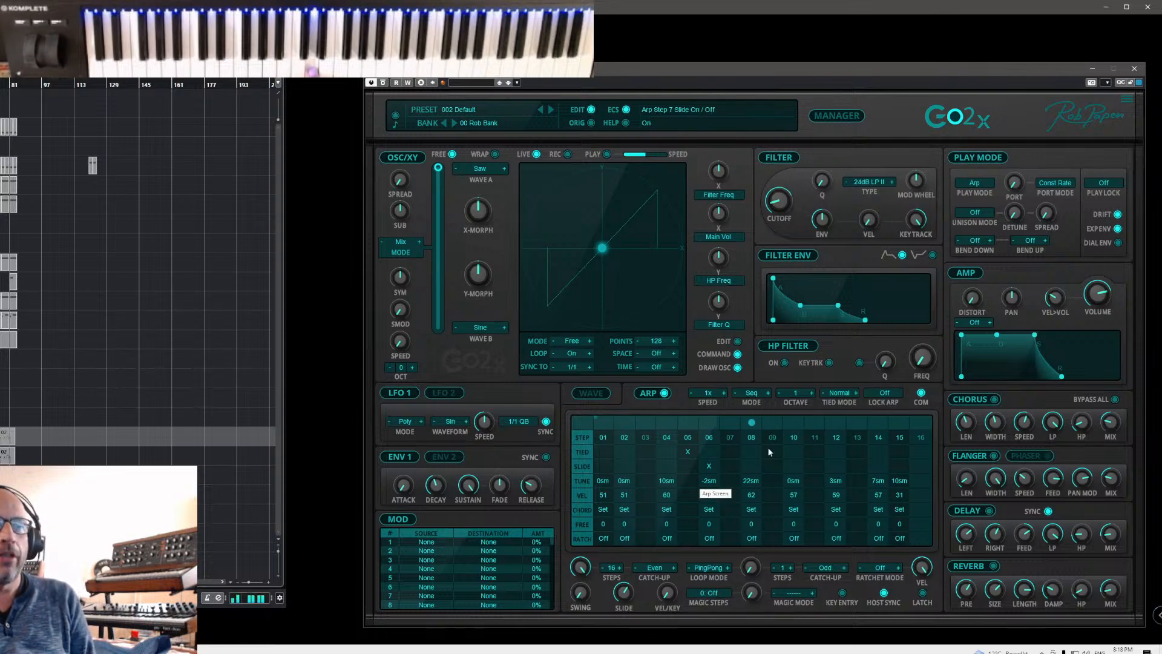
click(708, 568)
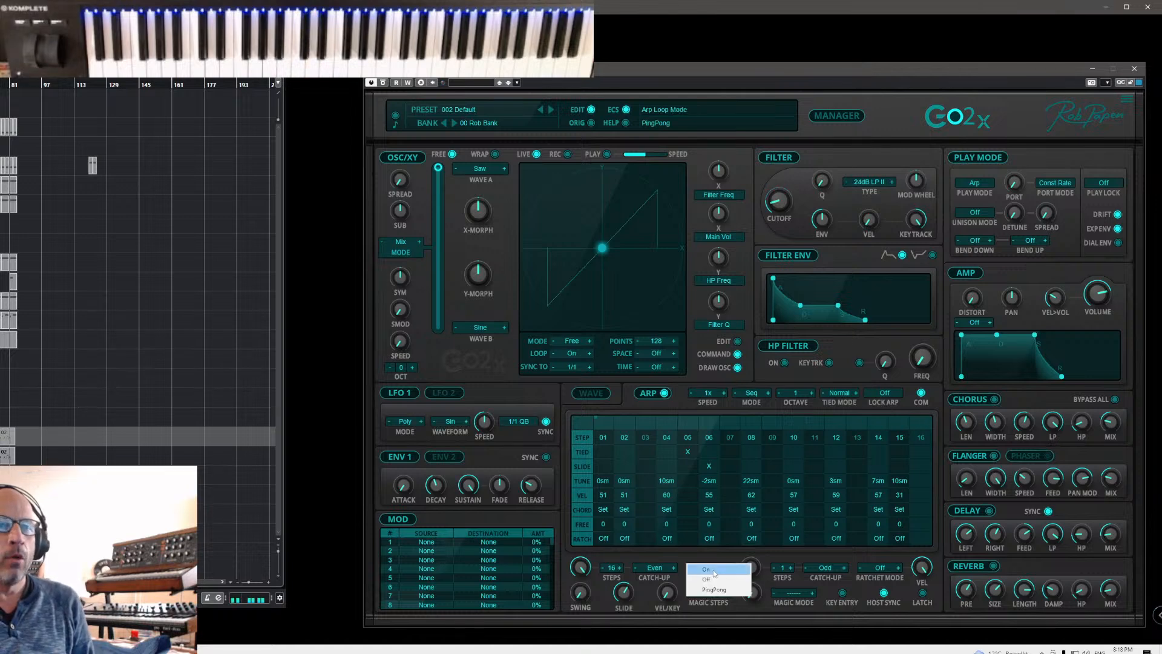
click(711, 569)
click(712, 569)
click(711, 578)
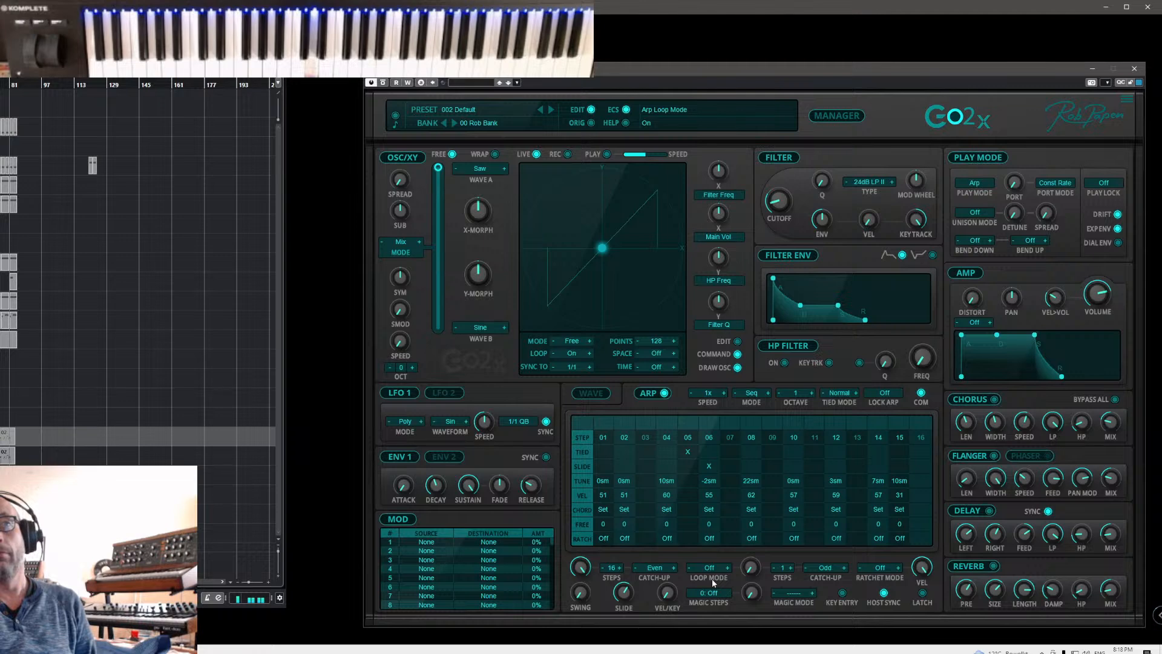
click(712, 567)
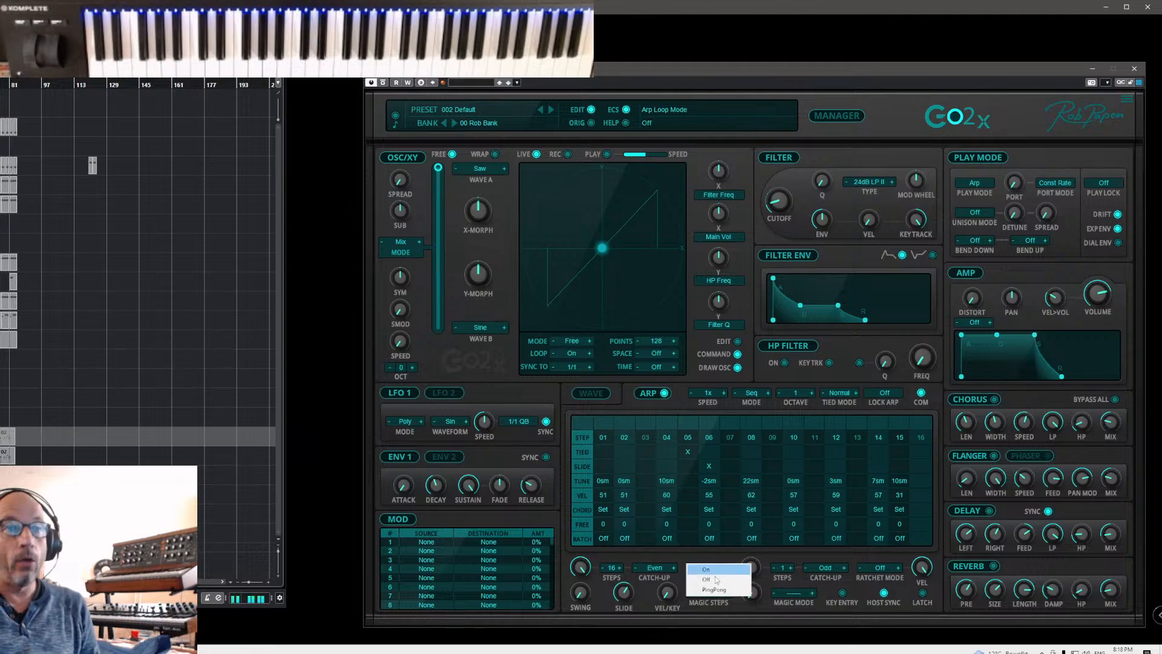
click(715, 570)
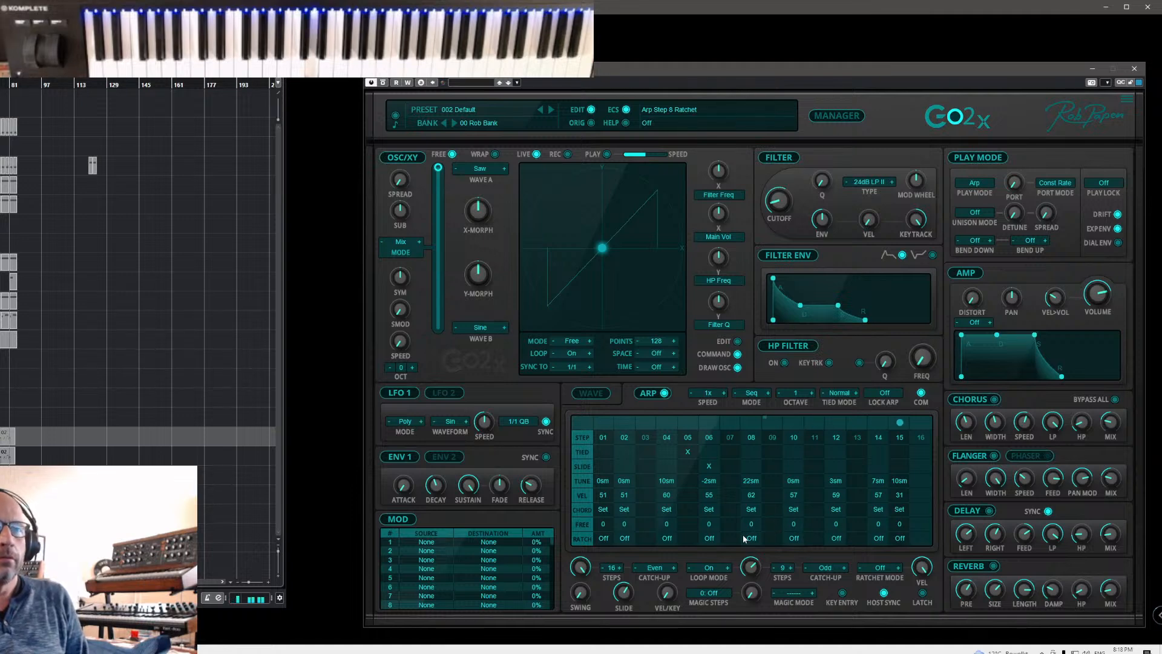
- Set the arpeggiator's loop start catch-up to All and the loop start step to 1
click(823, 570)
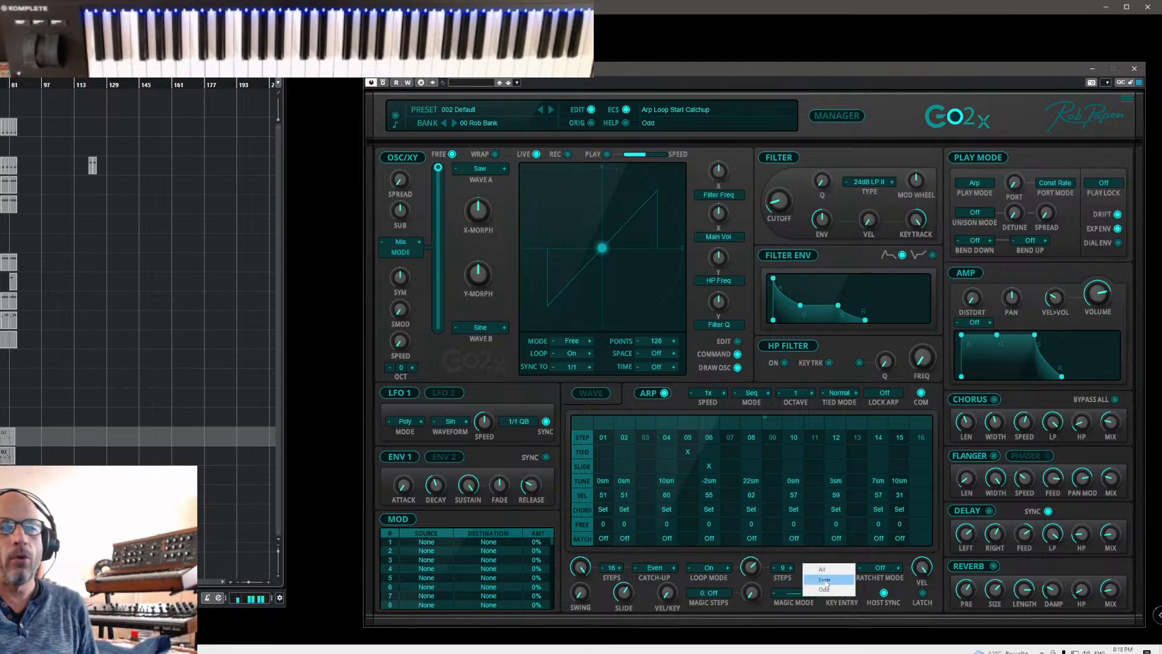
click(821, 568)
scroll(751, 565, up, 1)
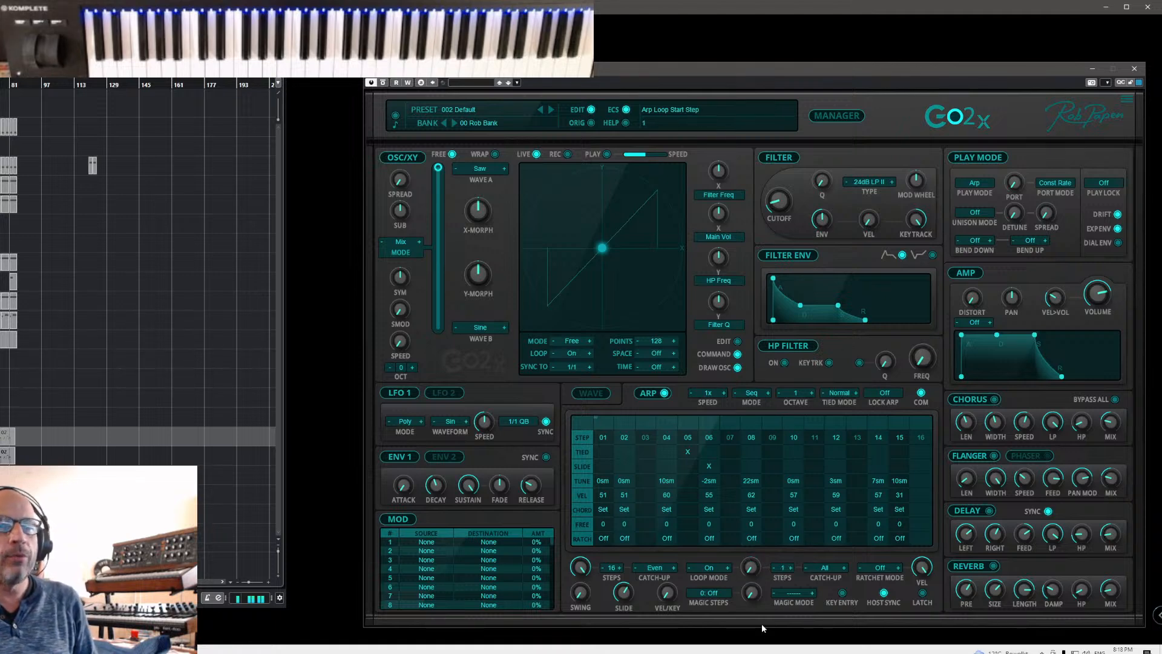
scroll(750, 566, down, 1)
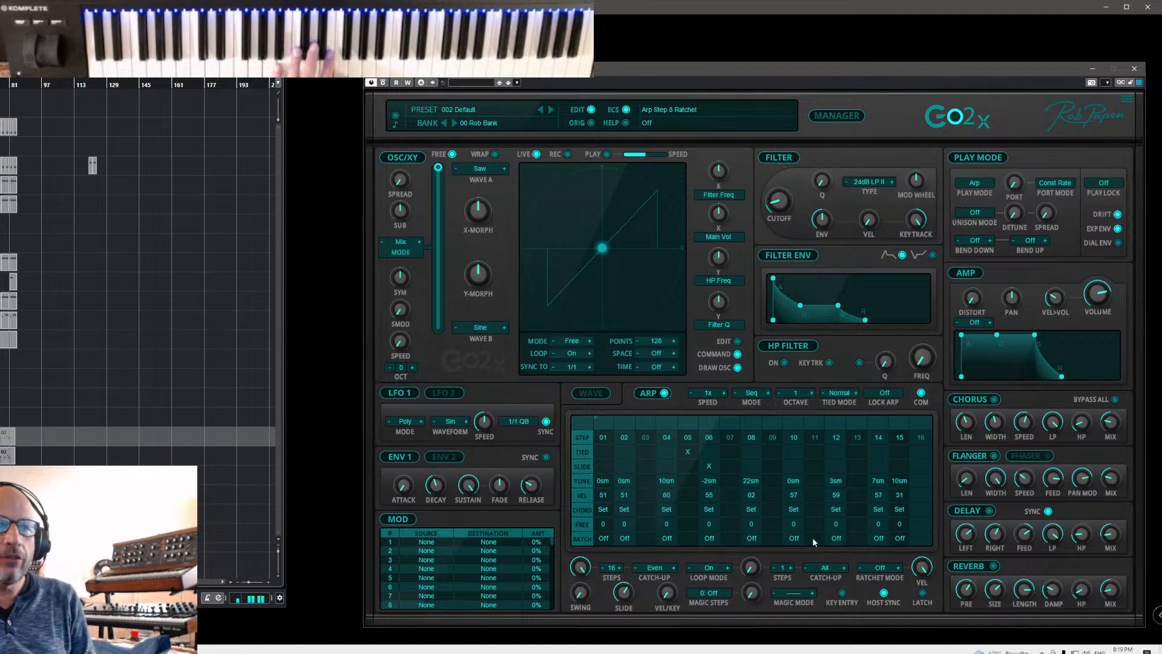
- Set the ratchet mode to On and give arpeggiator step 12 a ratchet of 2
click(881, 569)
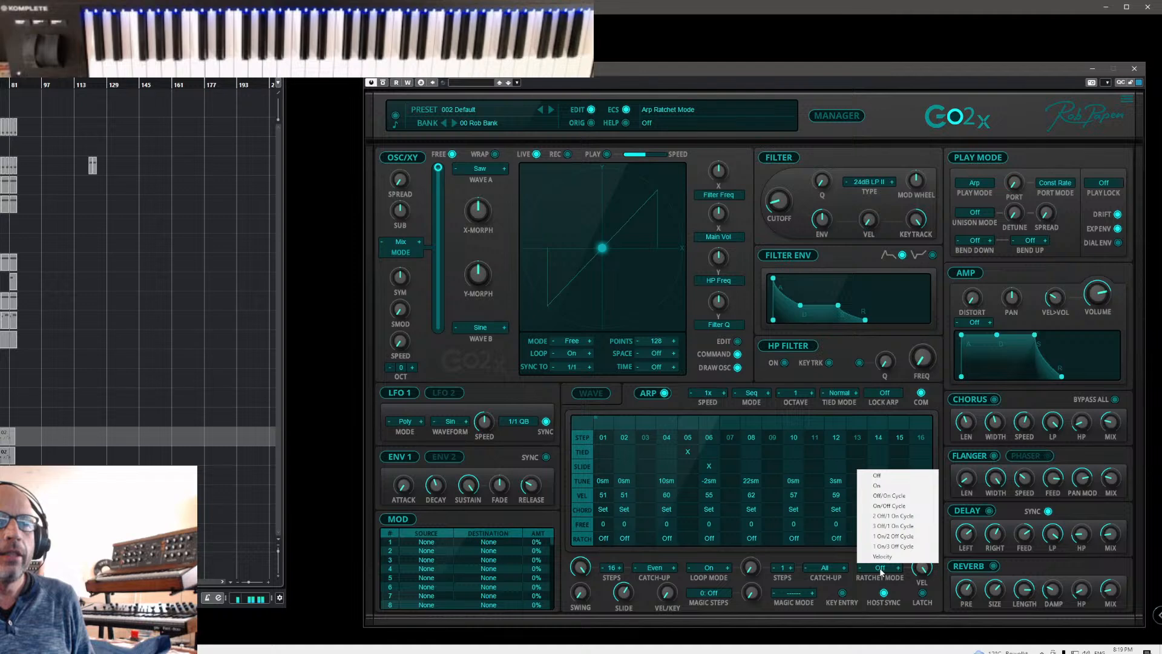
click(876, 487)
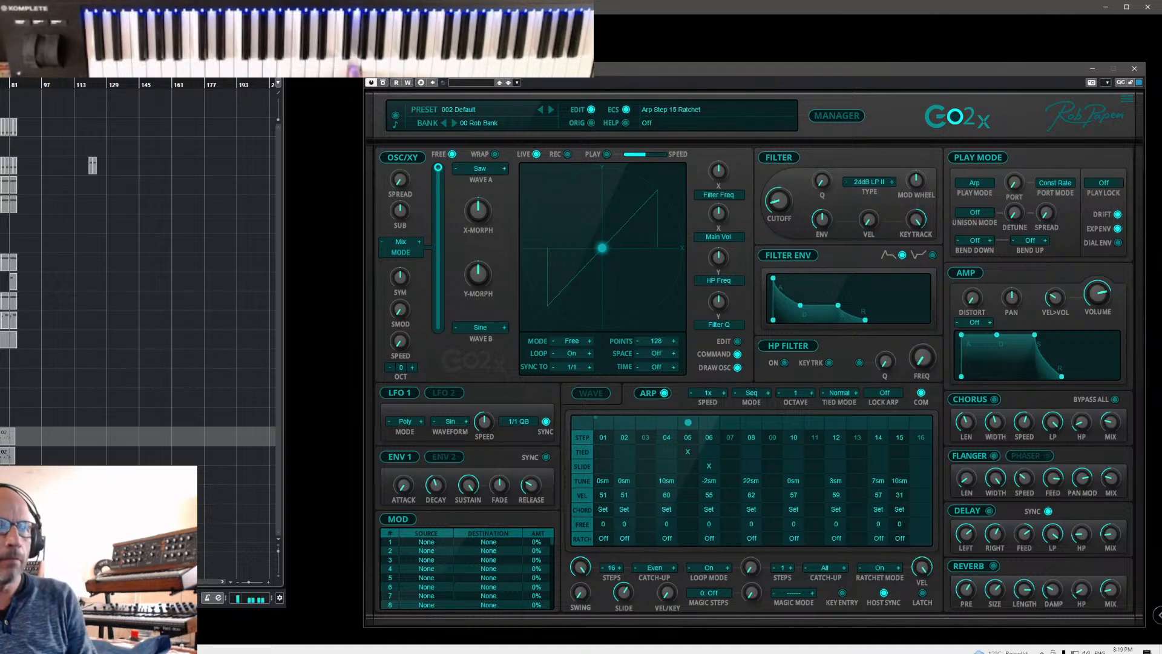
click(835, 538)
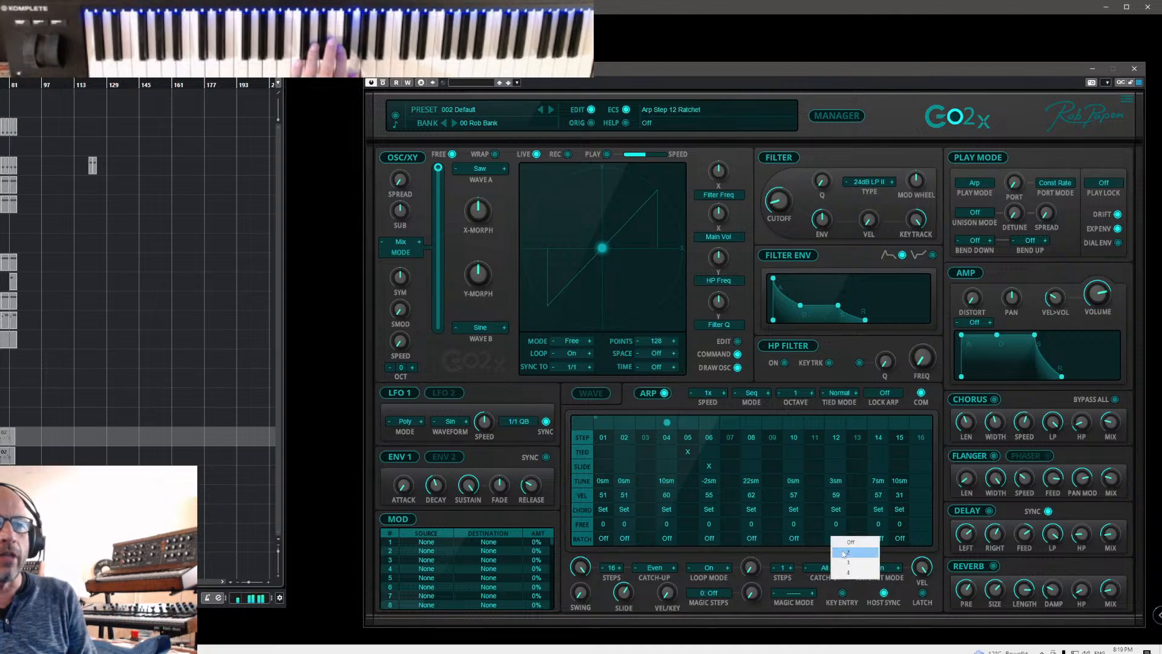
click(846, 552)
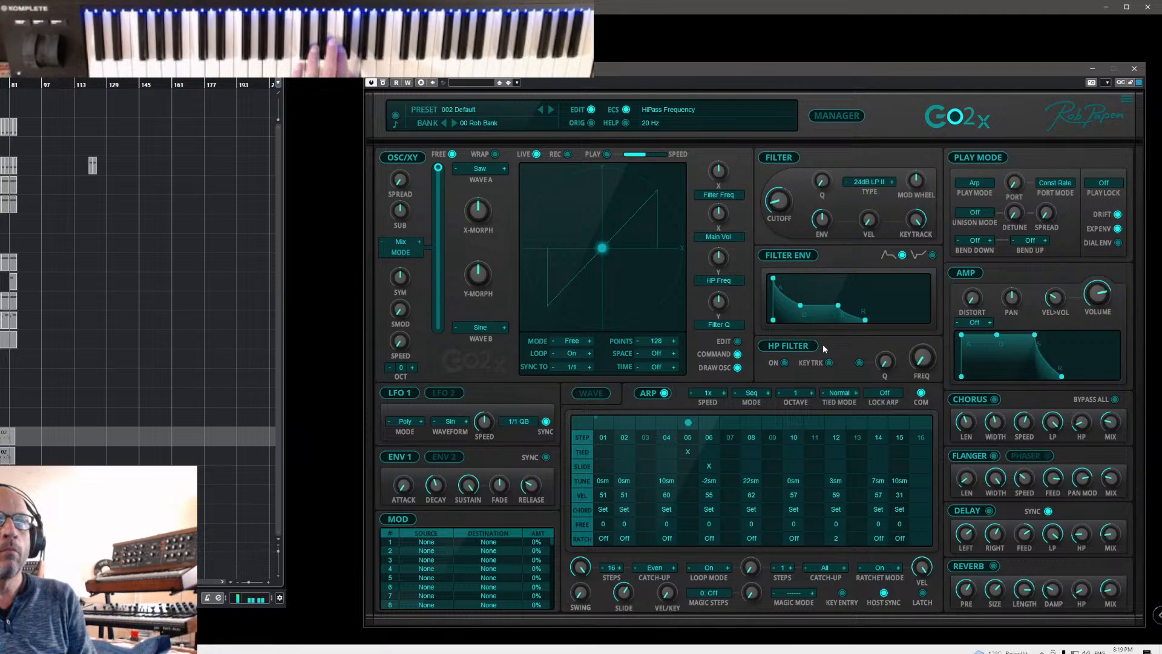
- Lower the filter envelope sustain slightly, and enable arpeggiator step 13 while reducing step 12's velocity to 52
drag(799, 306, 794, 311)
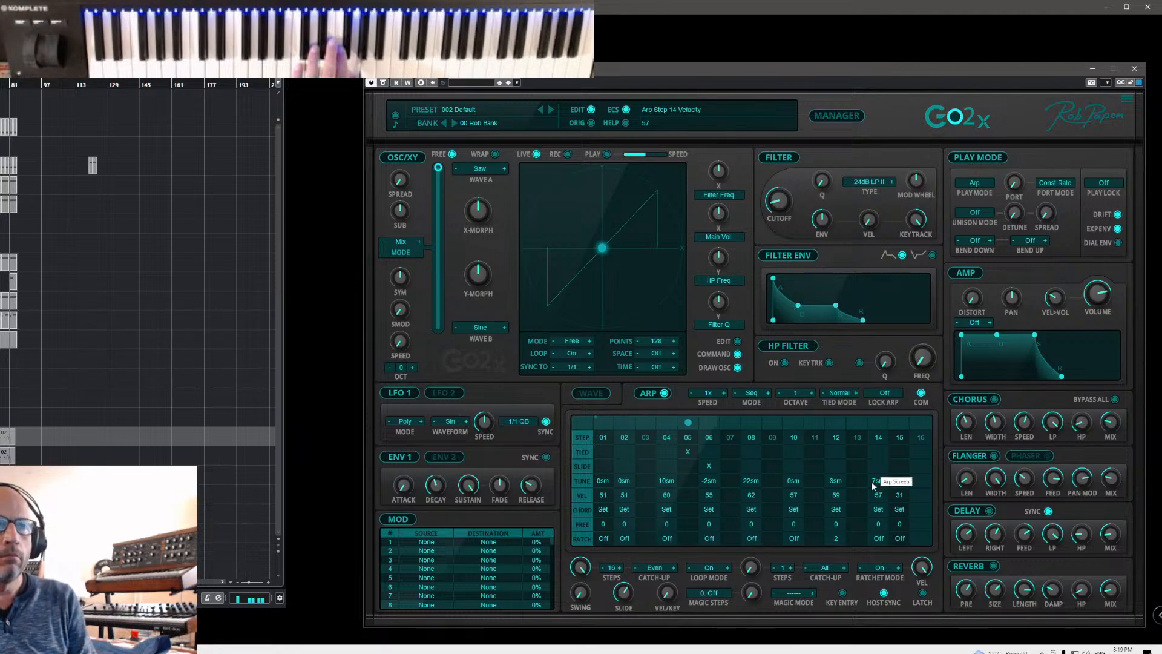
click(857, 438)
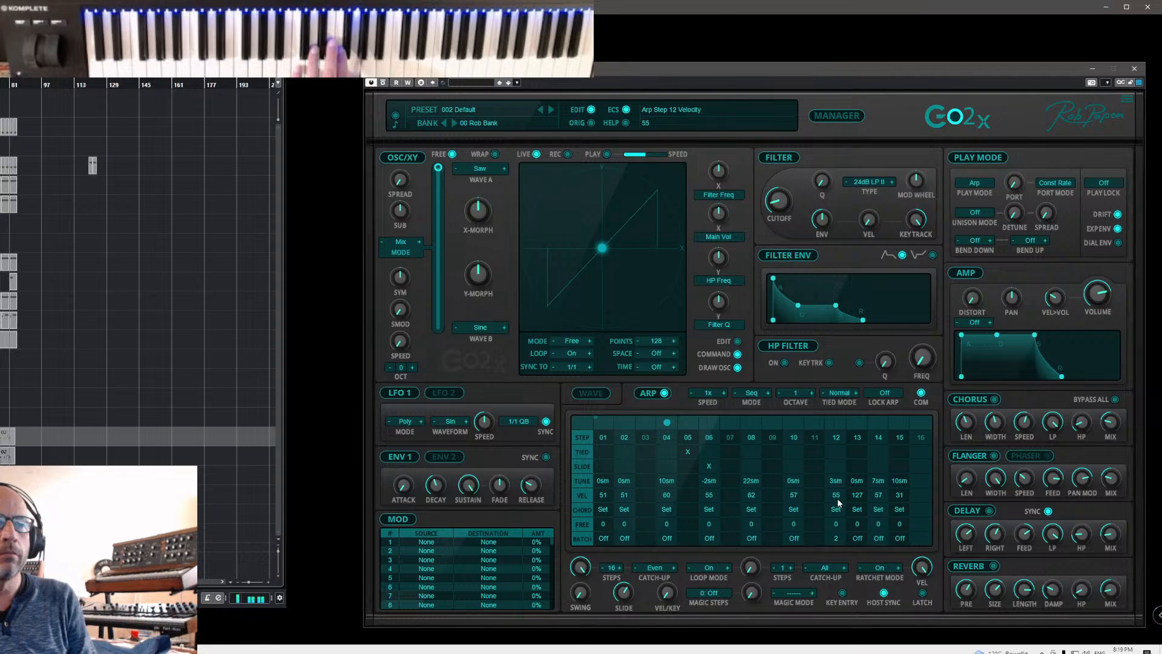
drag(838, 498, 841, 513)
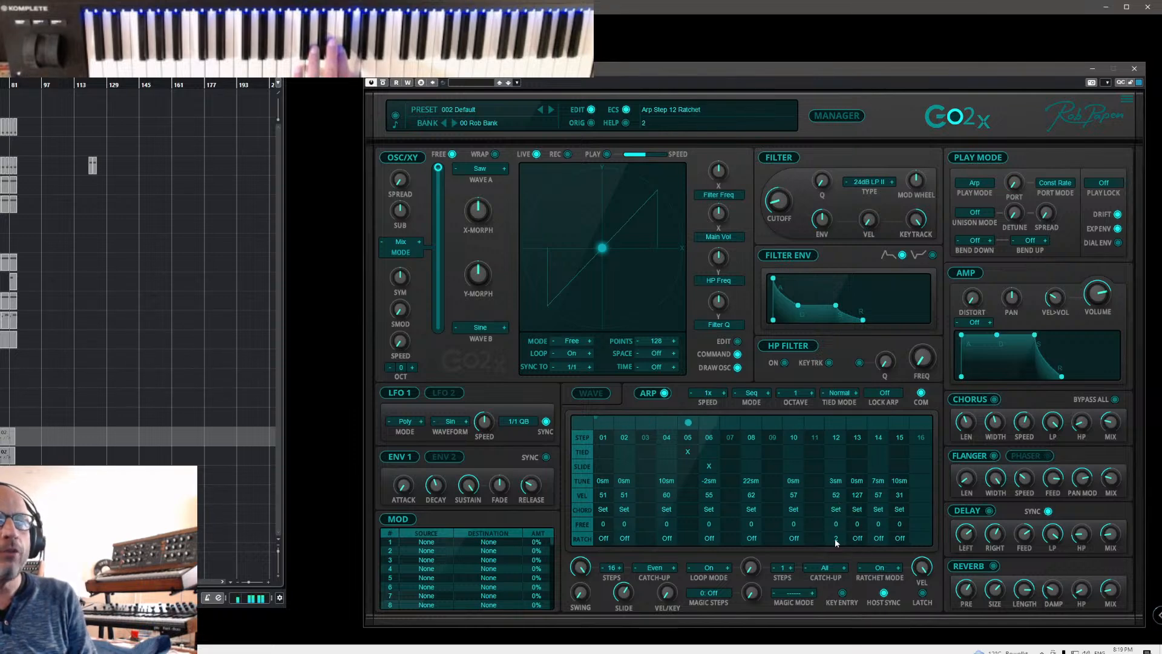
- Try ratchet values 4 and 3 on arpeggiator step 12, returning to 2 with step 13 enabled again
click(836, 538)
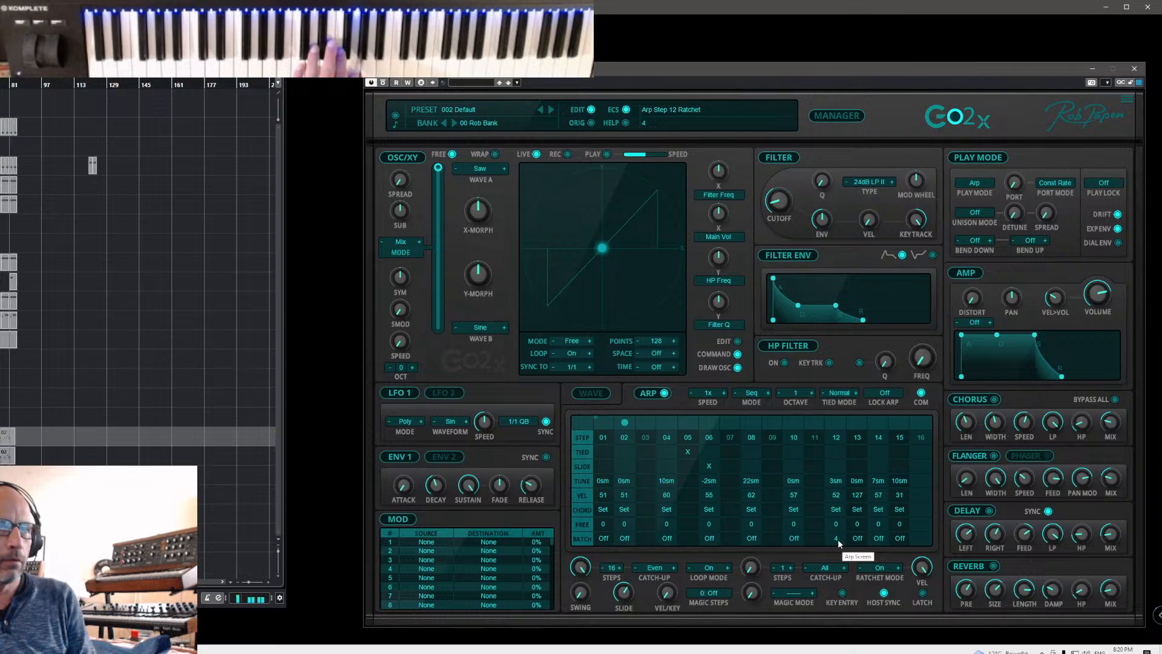
click(837, 539)
click(851, 566)
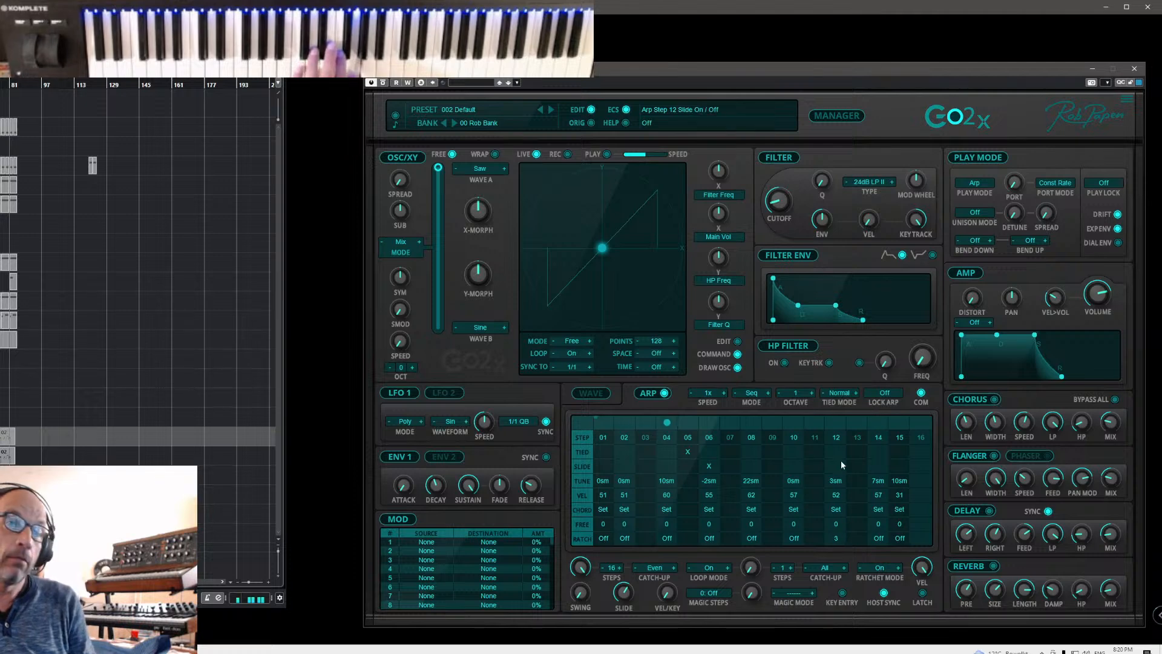
click(840, 539)
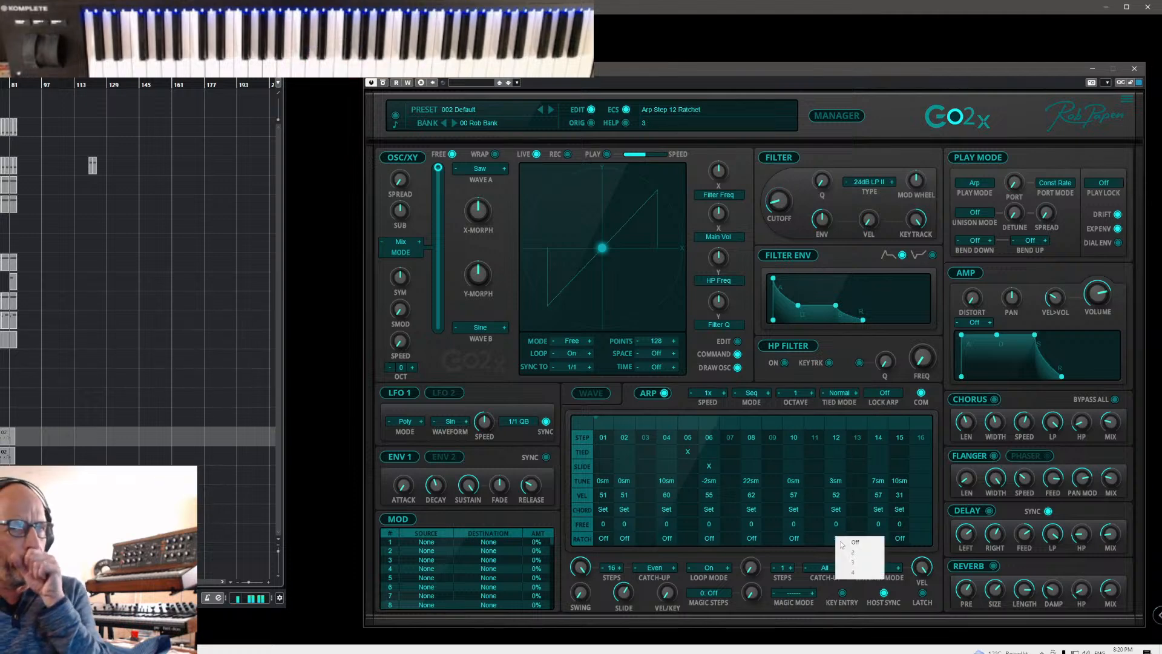
click(853, 548)
click(858, 441)
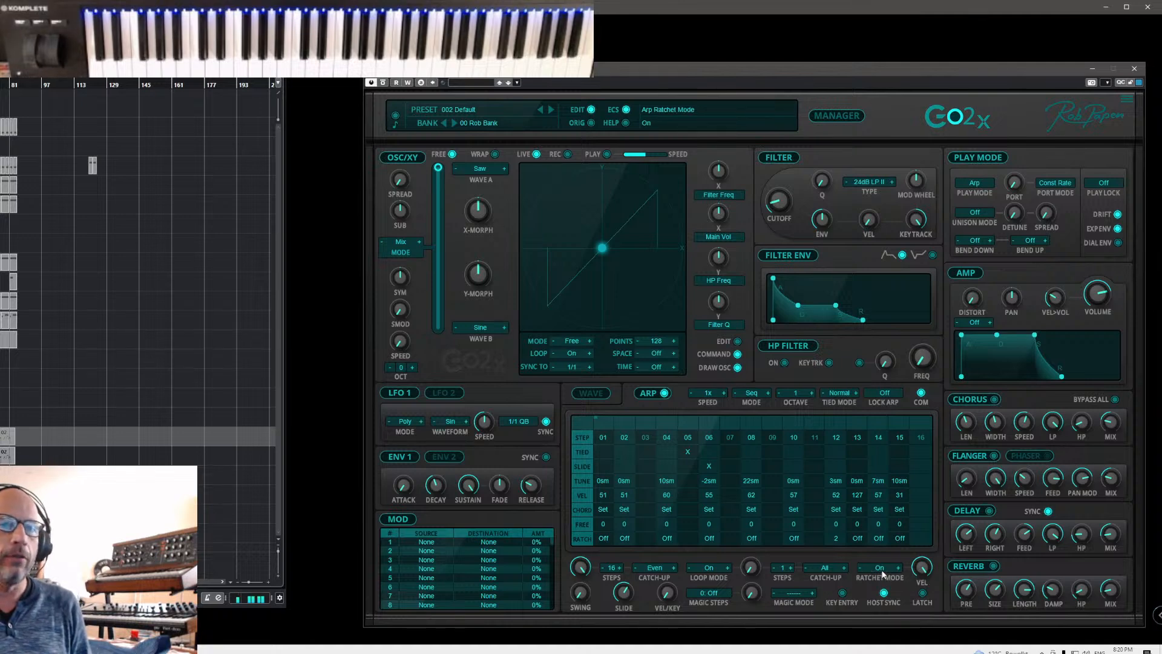
- Try the Off/On Cycle ratchet mode on the arpeggiator, and switch the ratchet mode to Velocity
click(882, 573)
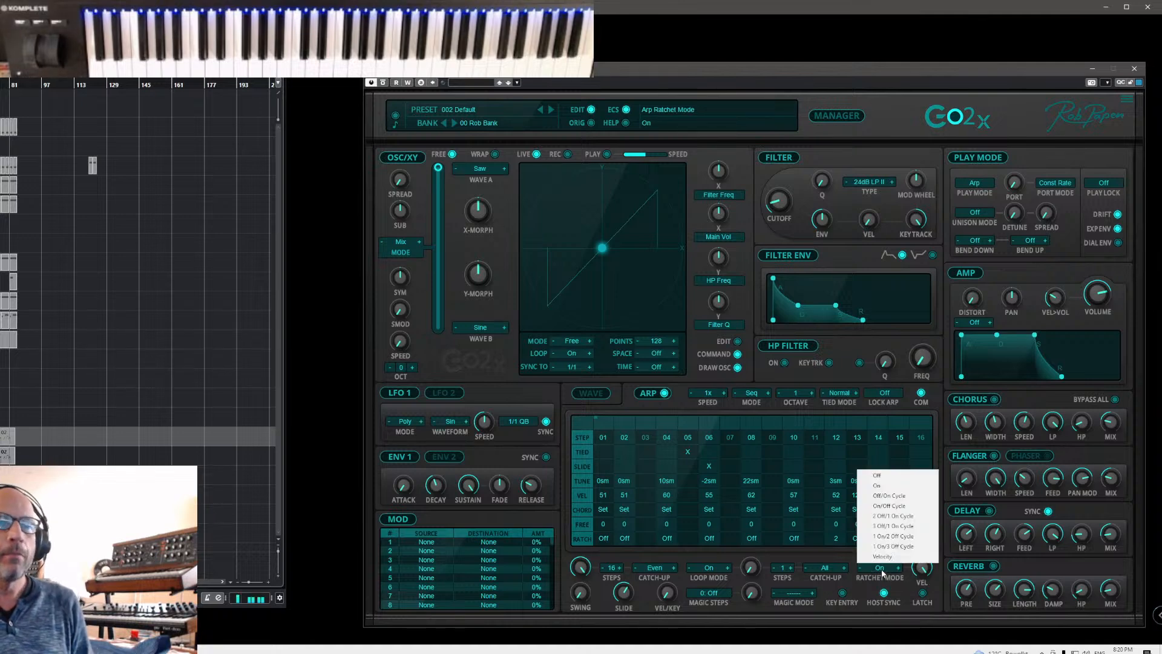
click(886, 500)
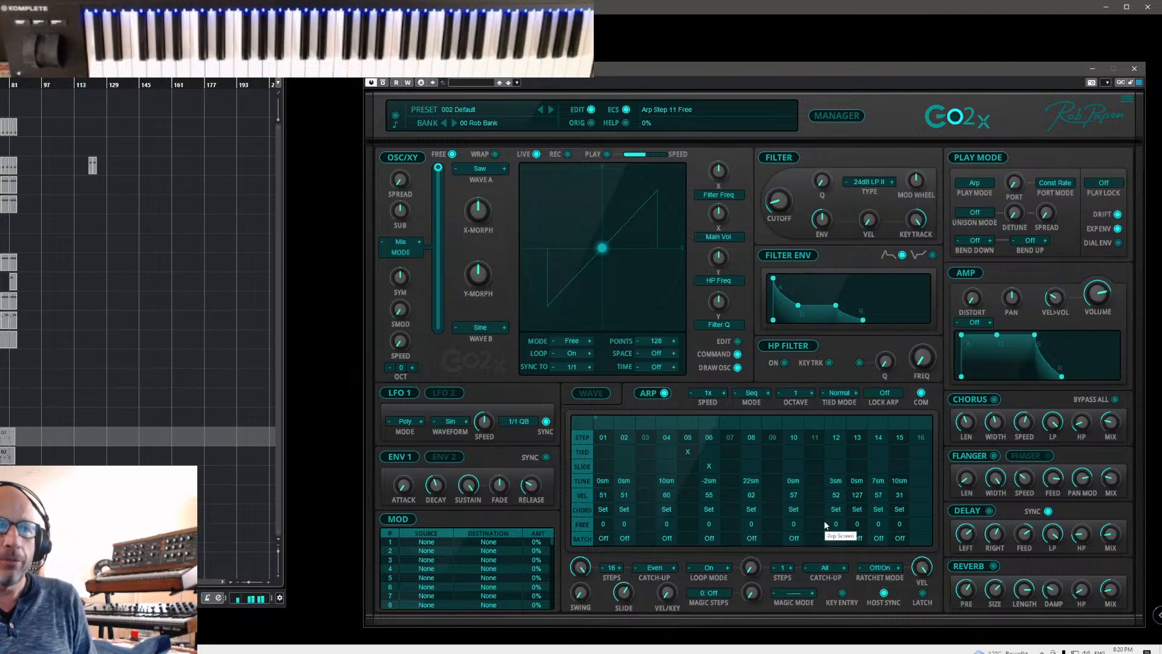
click(881, 567)
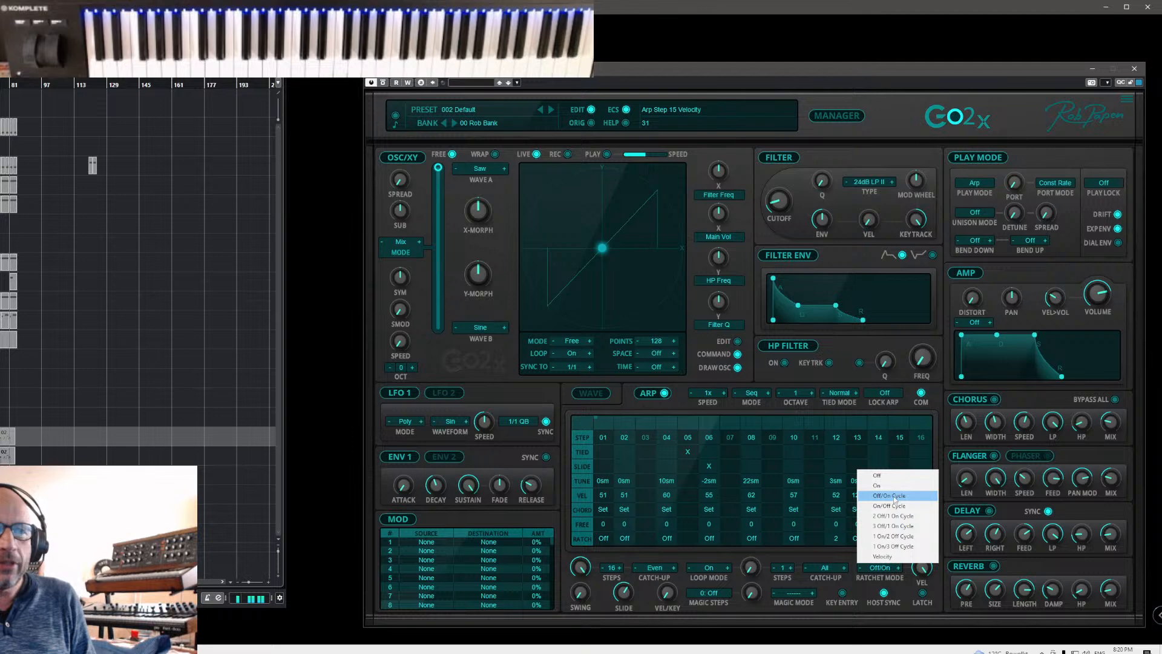
click(894, 557)
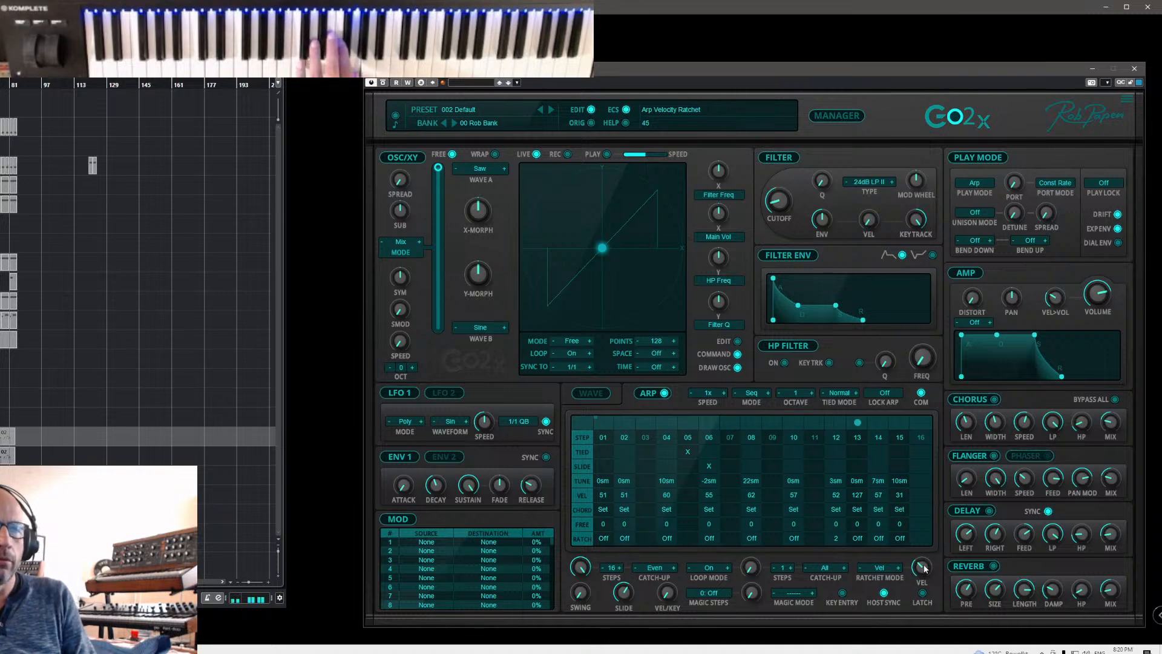
- Sweep the velocity ratchet threshold through 34, 127, 64 and 0, and raise it again from zero
drag(922, 577, 920, 545)
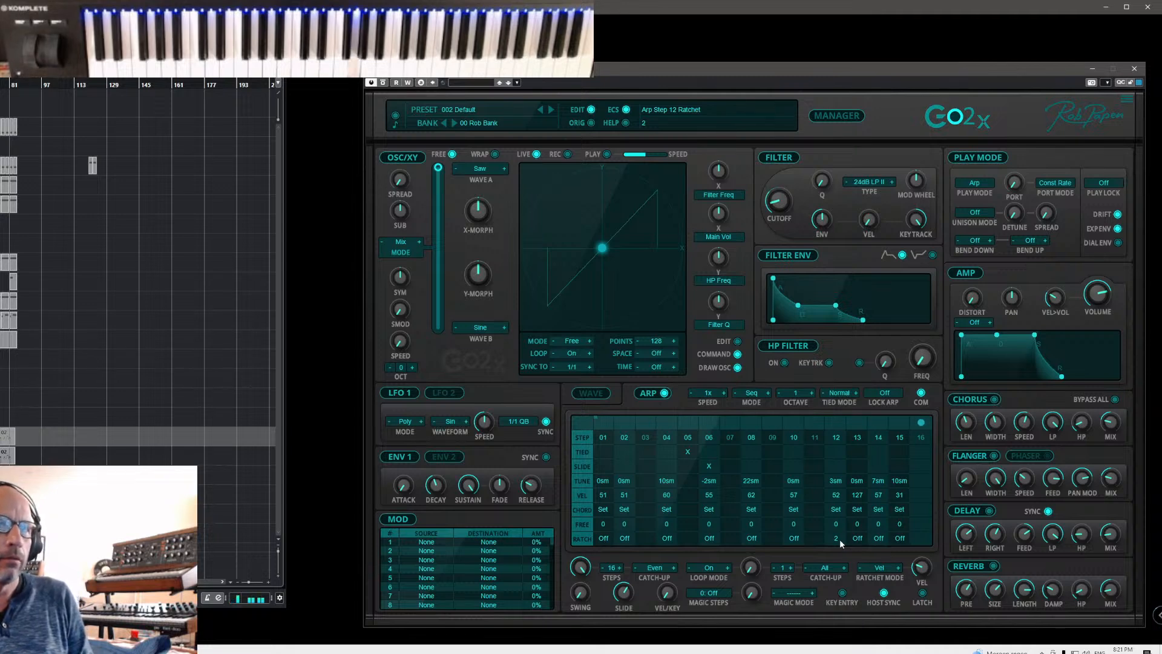
drag(920, 567, 918, 579)
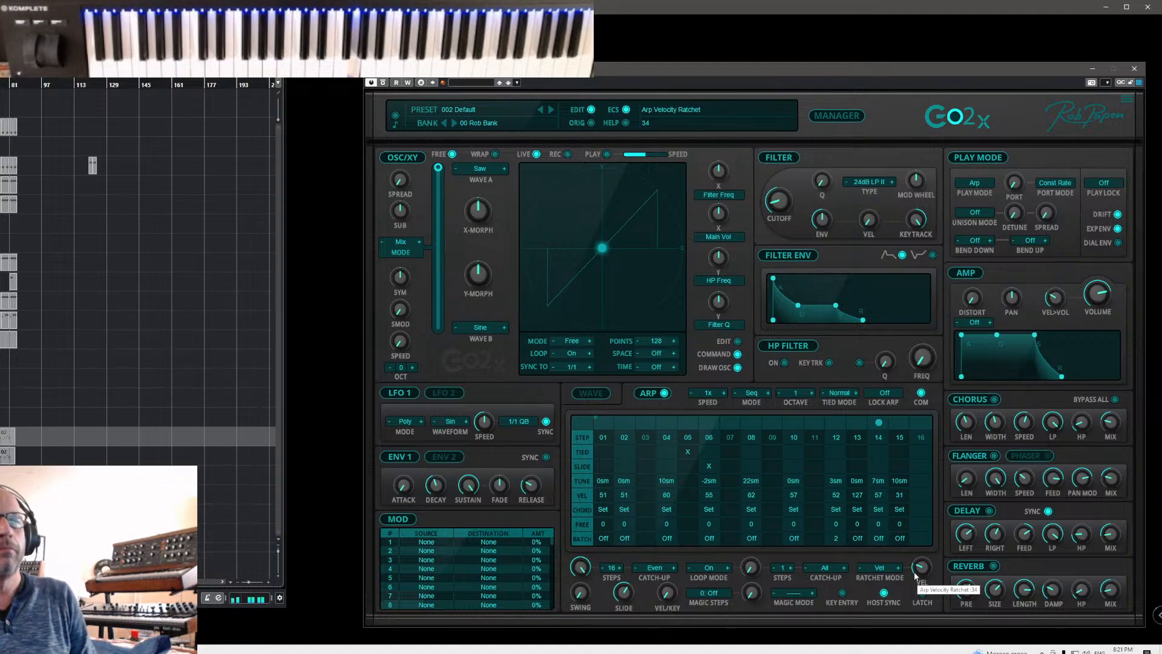
drag(915, 577, 931, 595)
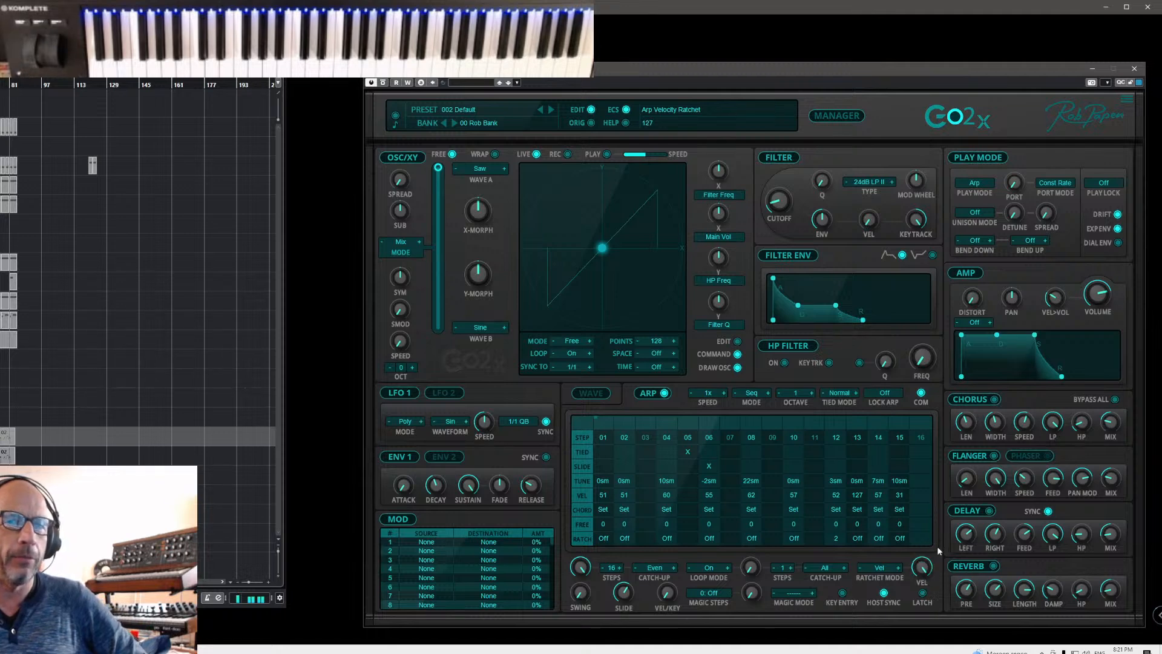
drag(922, 566, 935, 513)
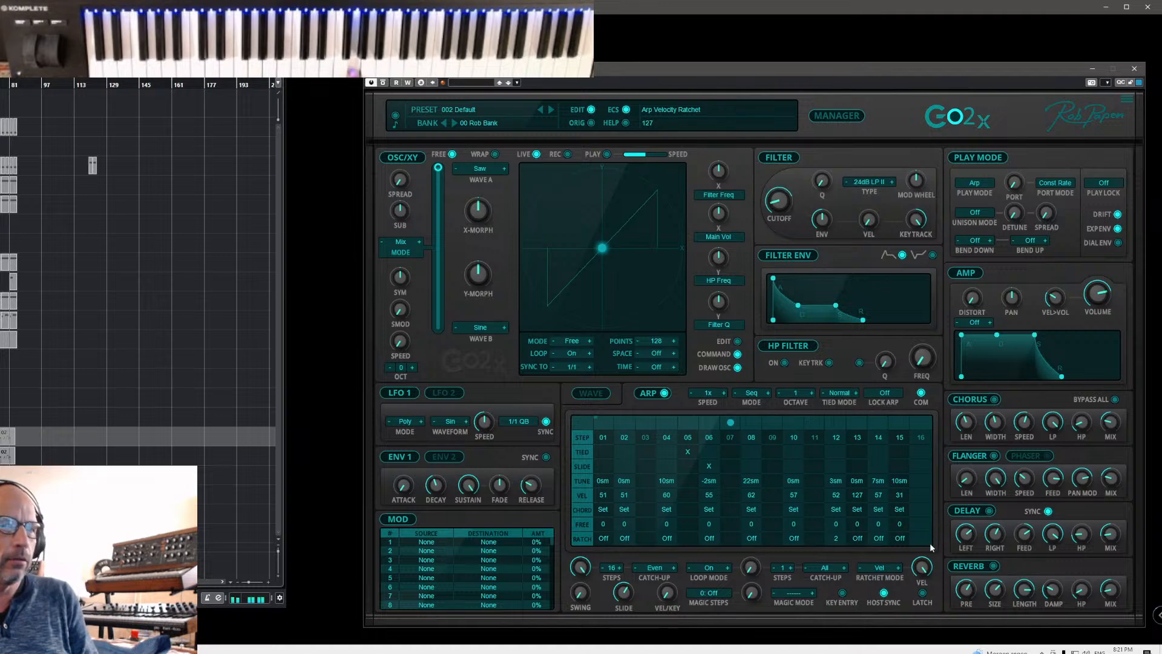
drag(922, 568, 924, 602)
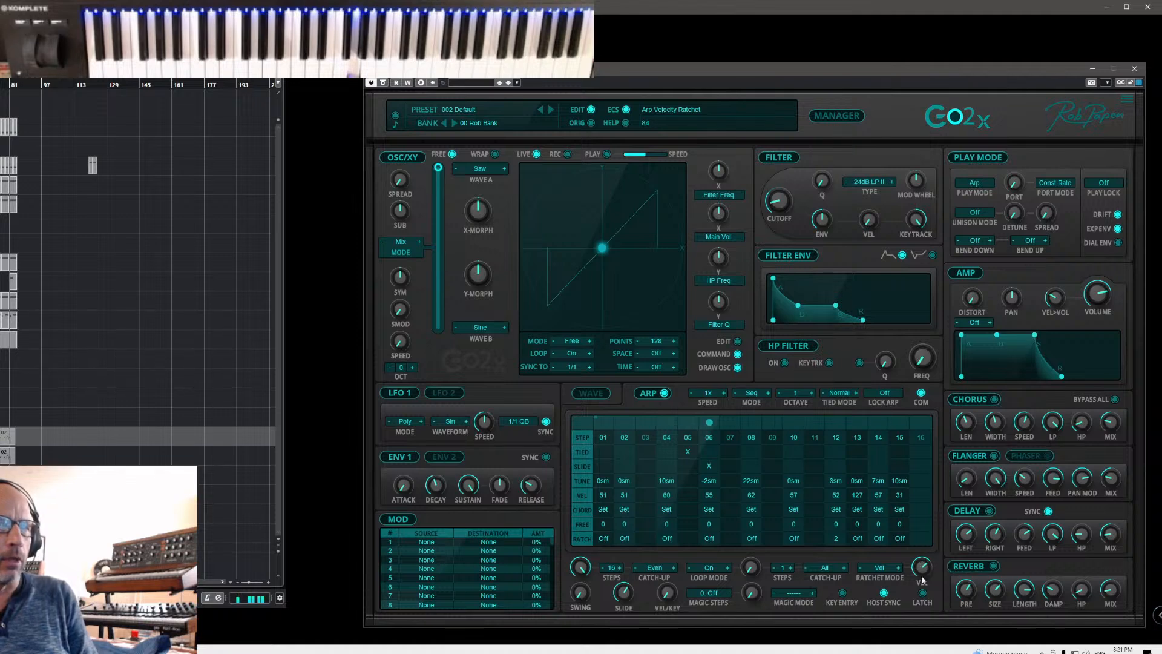
drag(922, 580, 928, 627)
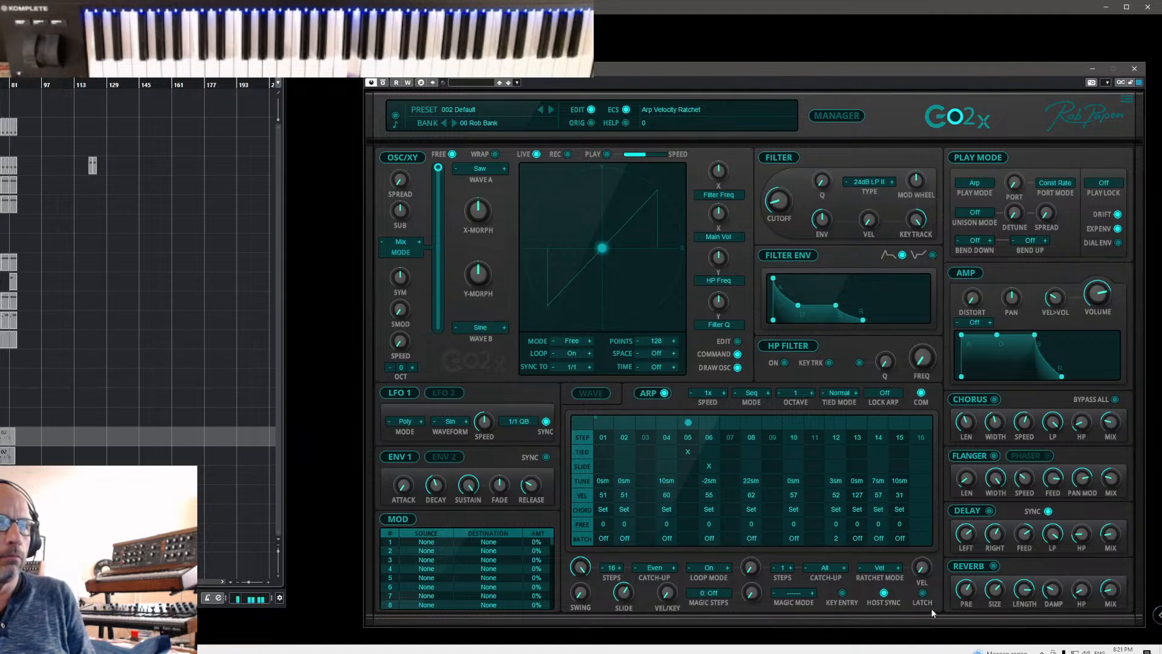
drag(922, 572, 931, 516)
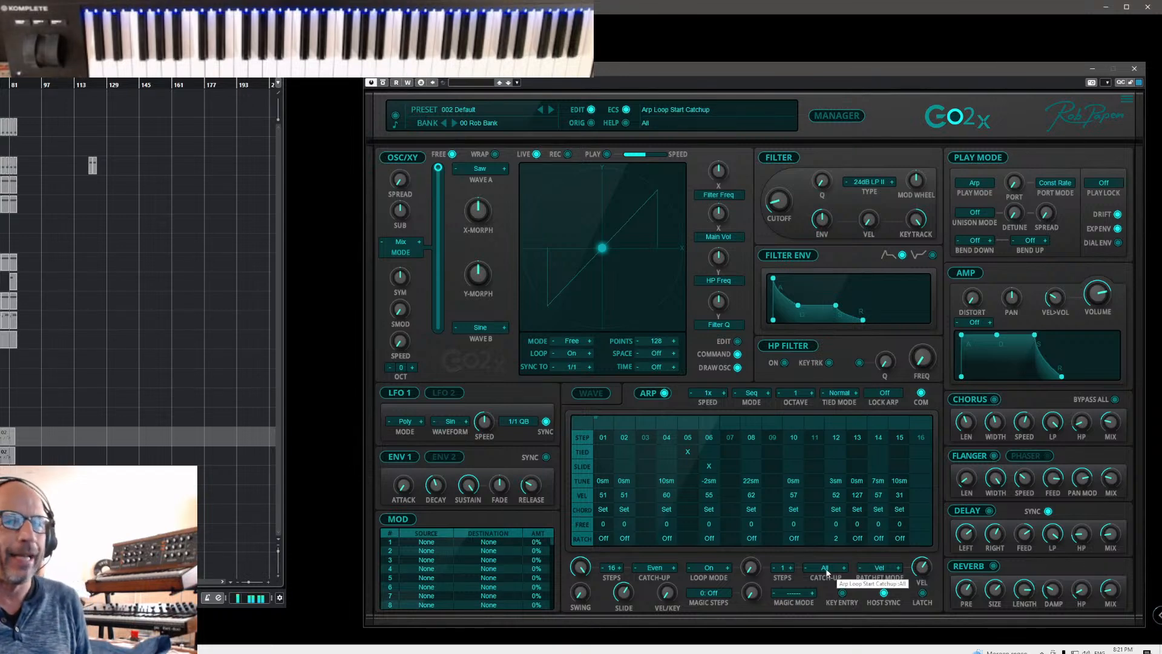
- Set the arpeggiator's ratchet mode to Off and enable step 11
click(882, 567)
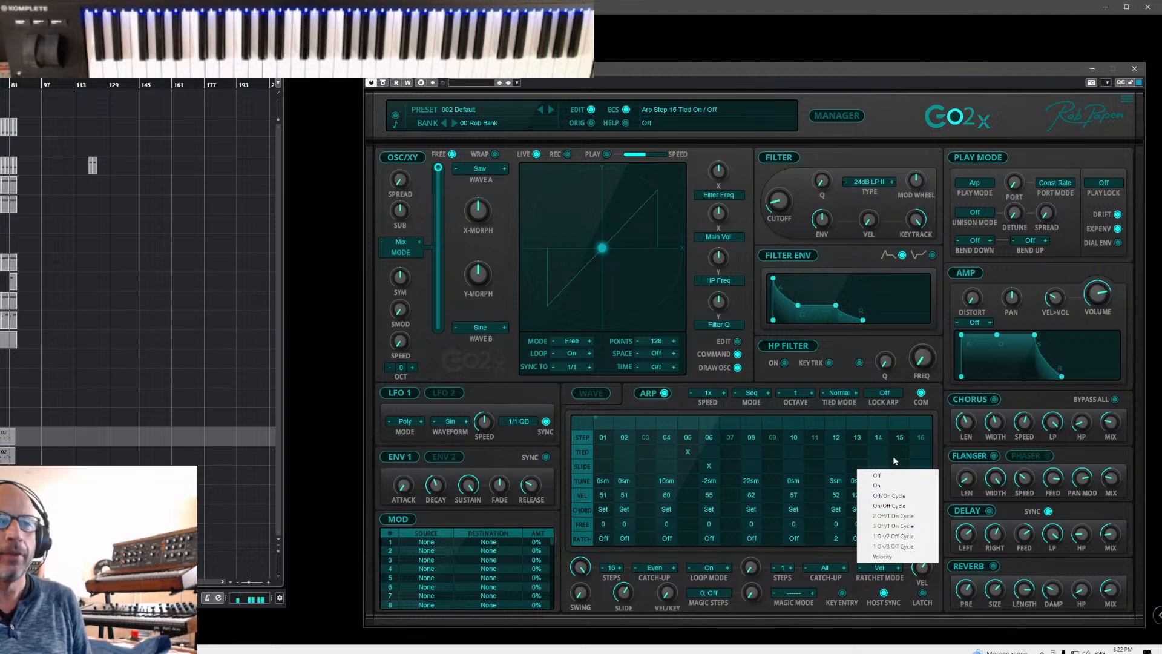
click(893, 474)
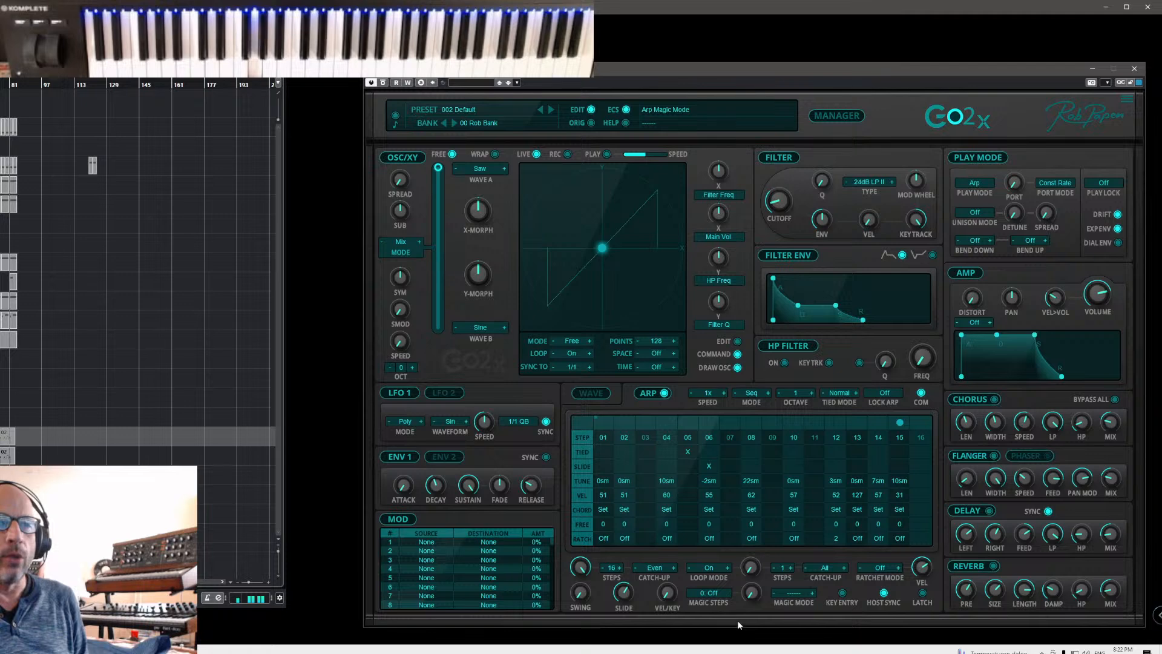
click(817, 437)
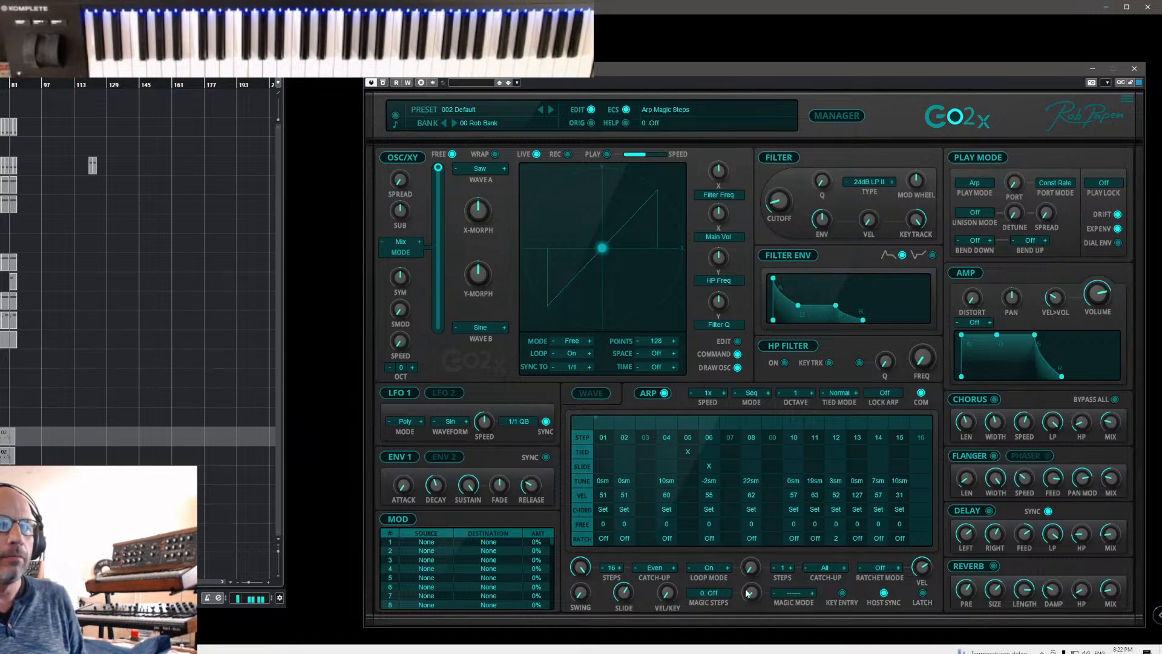
- Try the arpeggiator's magic steps on 1 Step: Set Random, and change them to 1 Step: Random
scroll(748, 588, up, 1)
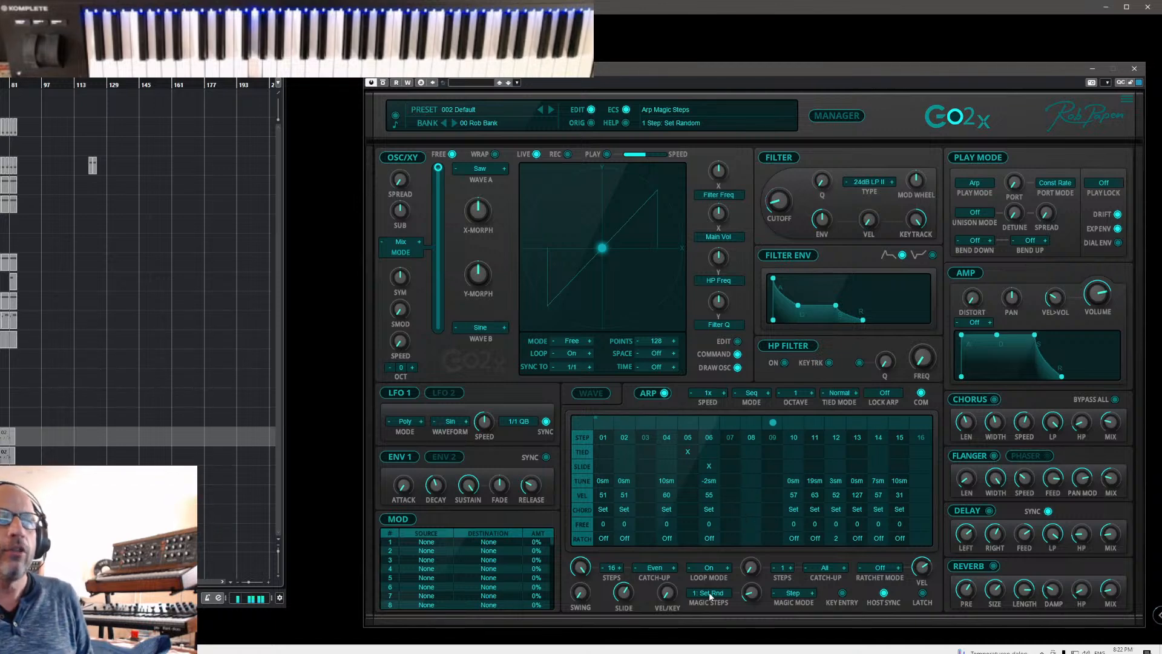
click(751, 437)
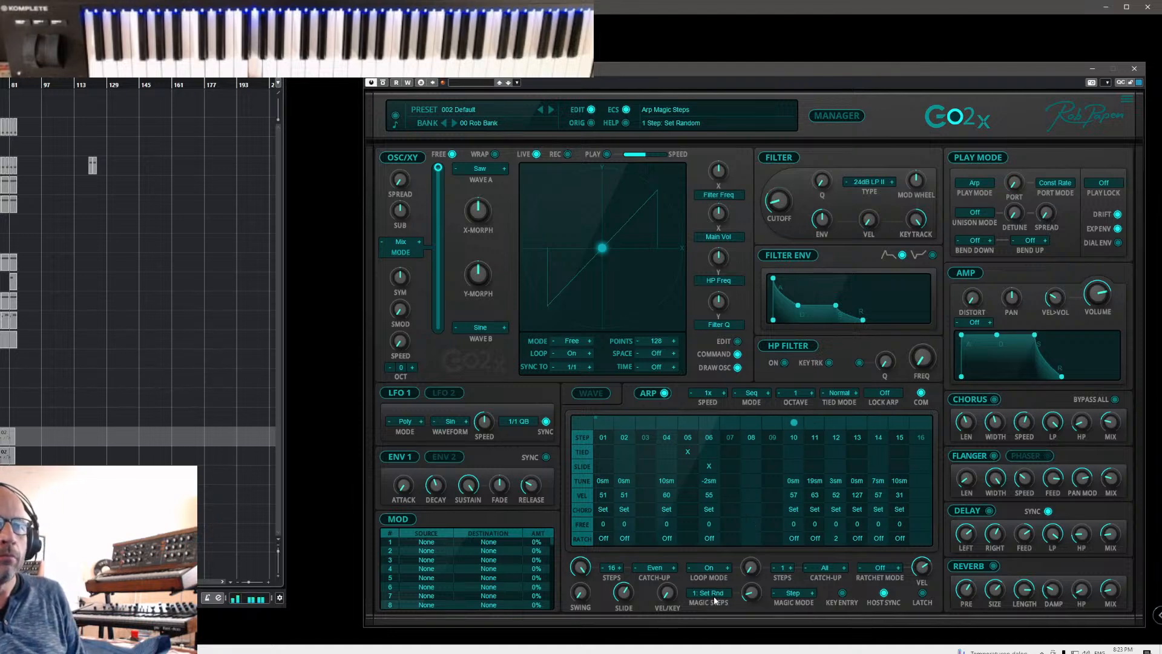
click(713, 594)
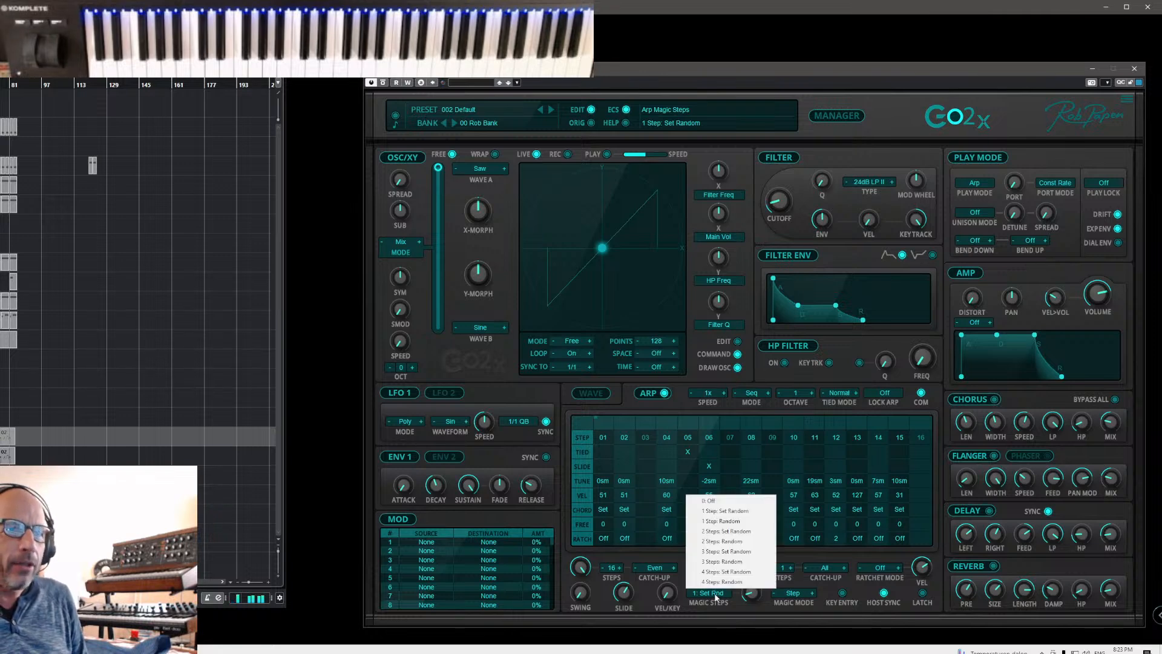
click(721, 521)
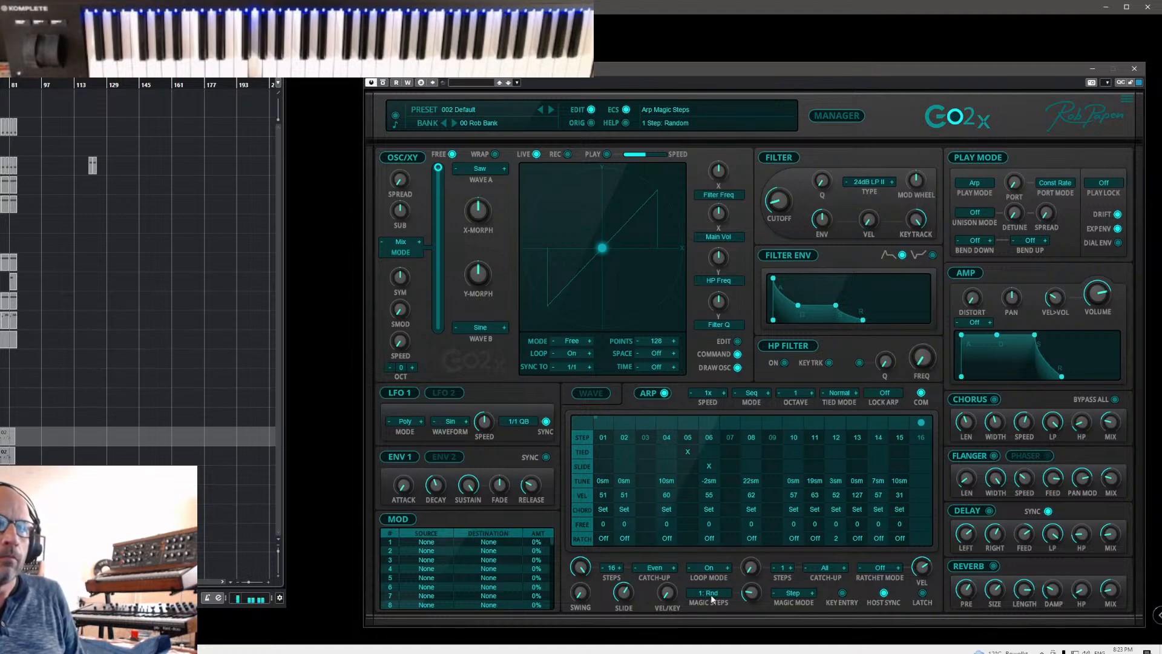
- Try magic steps on 2 Steps: Set Random, 2 Steps: Random and 1 Step: Random, returning to 2 Steps: Random
click(712, 598)
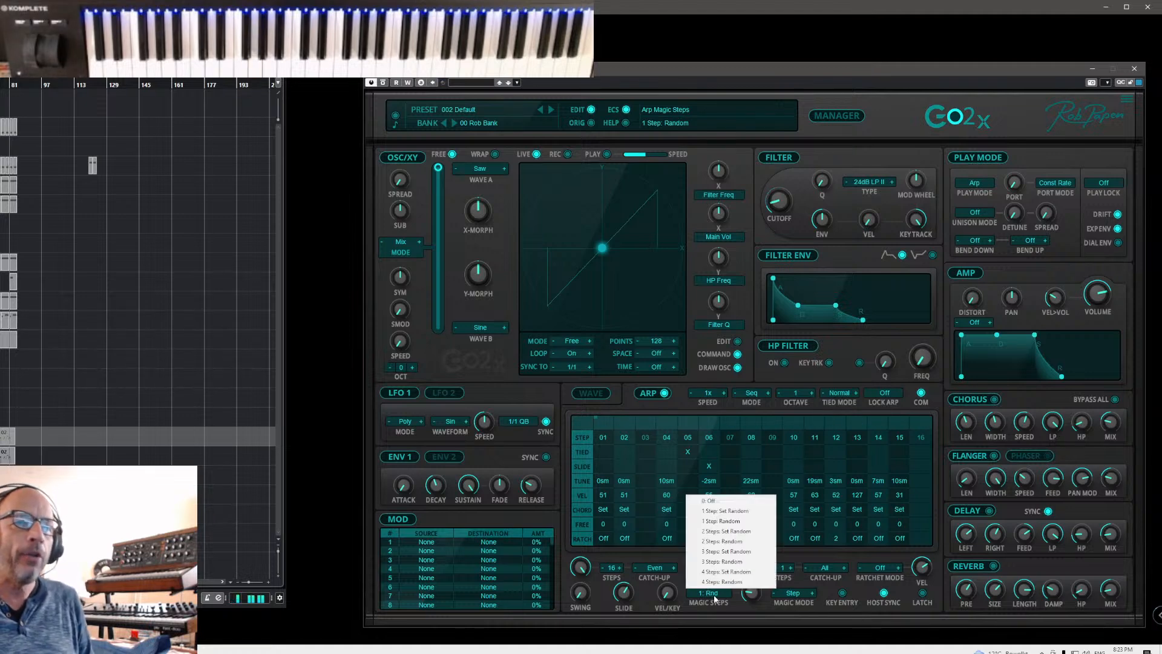
click(729, 532)
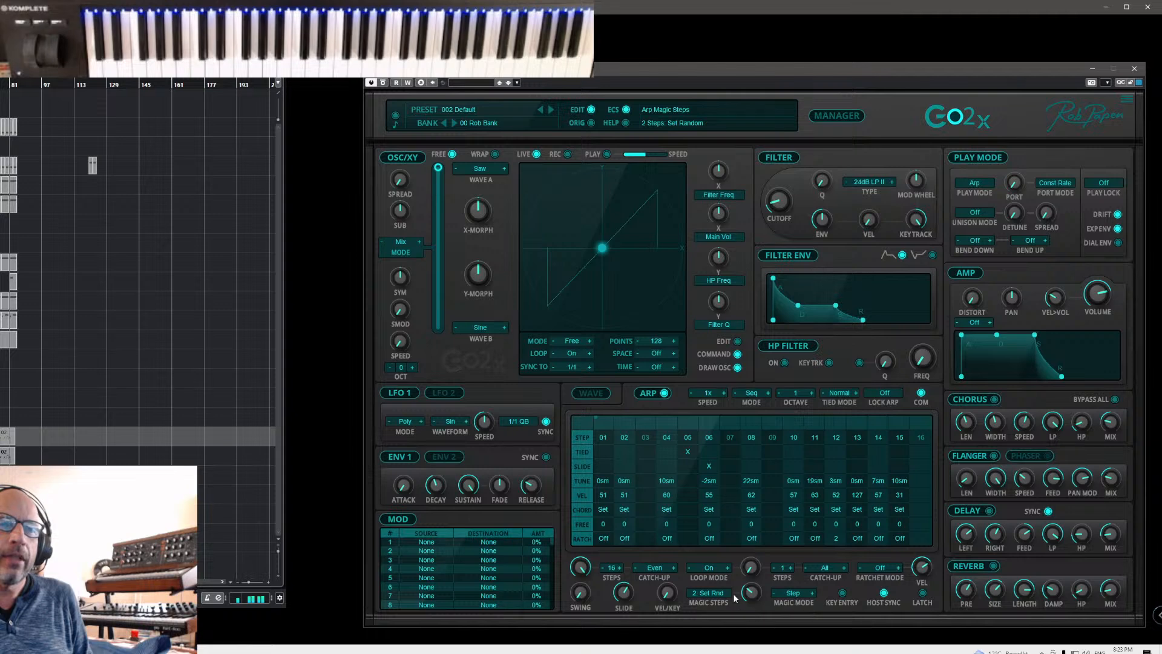
drag(751, 589, 751, 583)
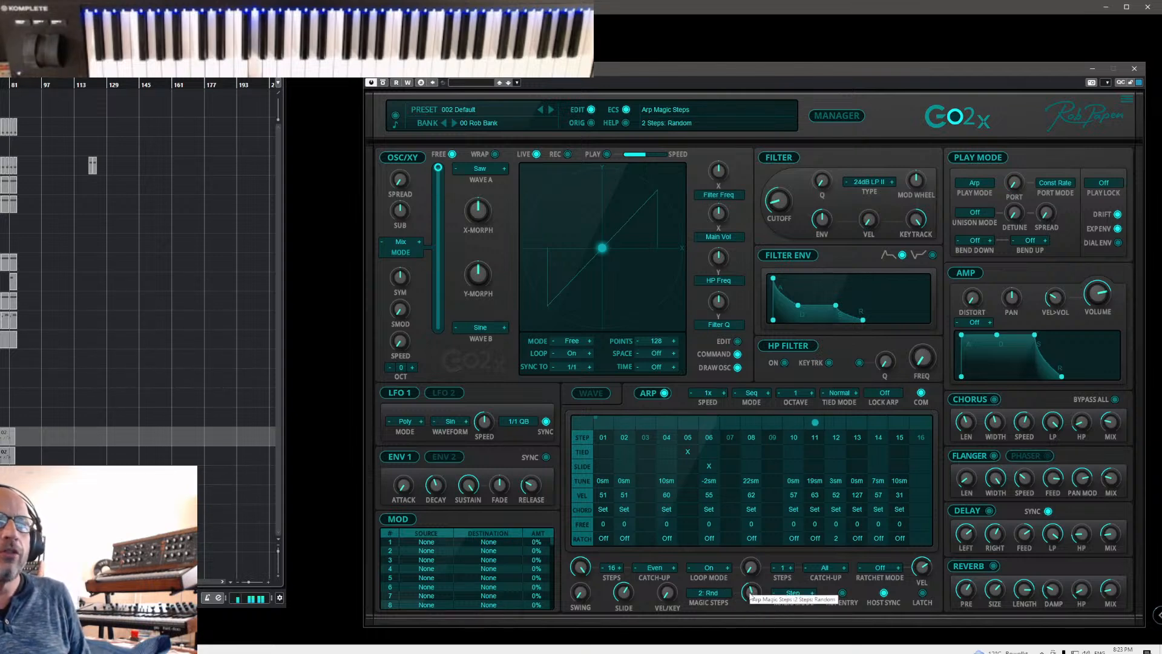
drag(751, 596, 751, 599)
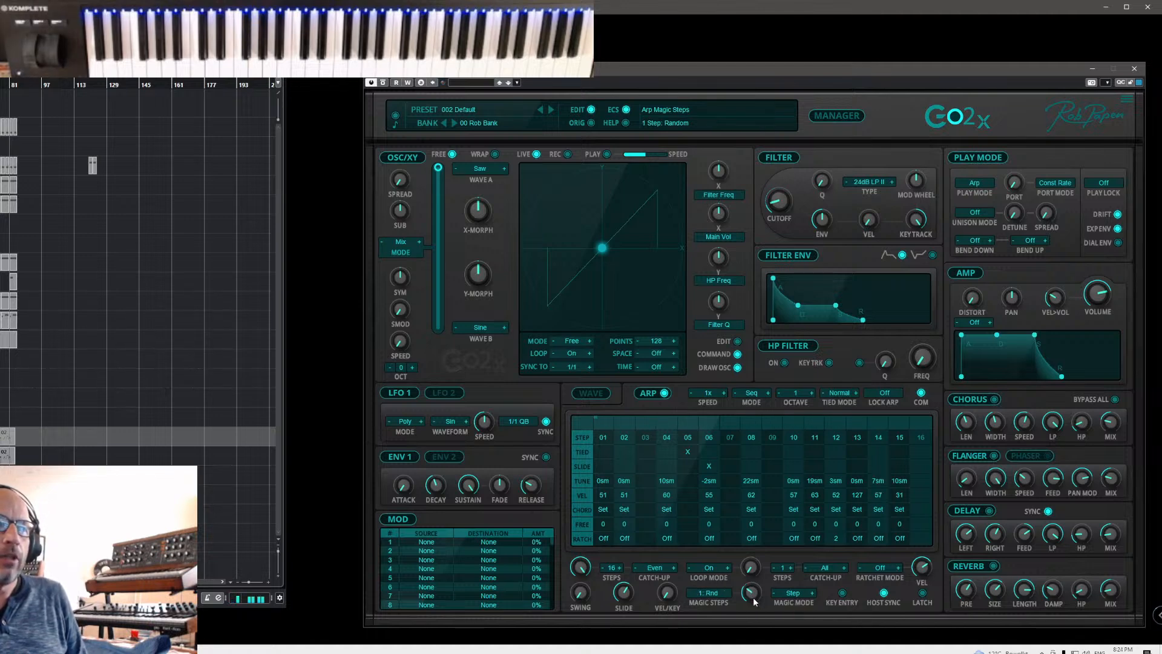
scroll(752, 591, down, 1)
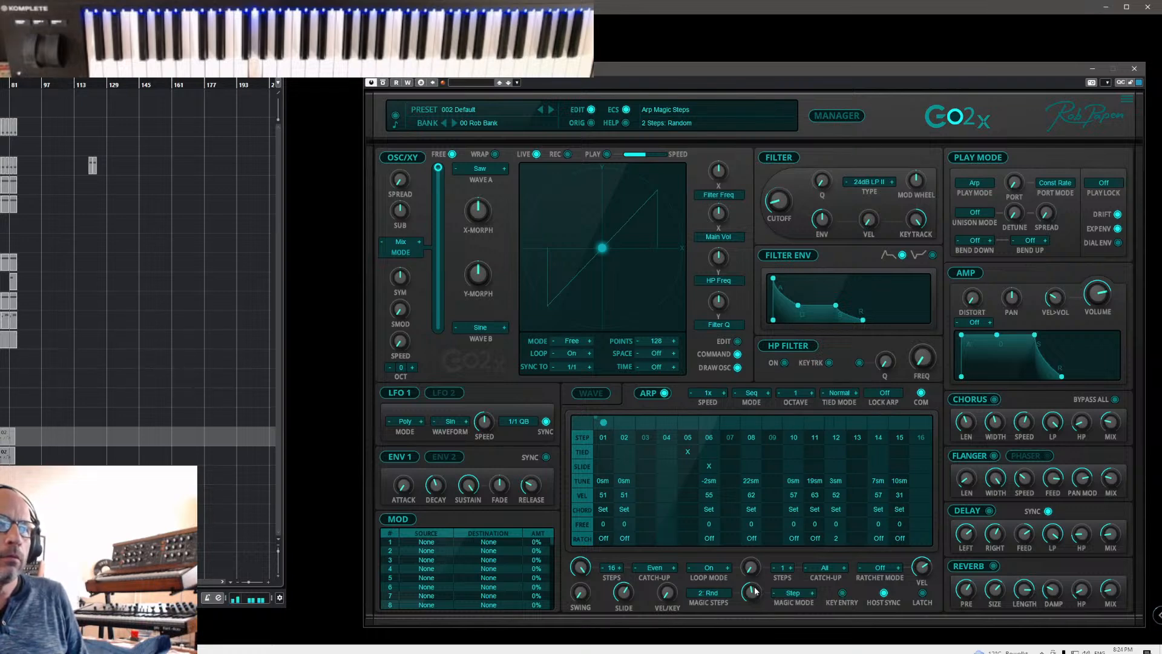
- Compare magic steps by alternating between 2 Steps: Set Random and 2 Steps: Random, ending on 2 Steps: Set Random
drag(755, 589, 755, 597)
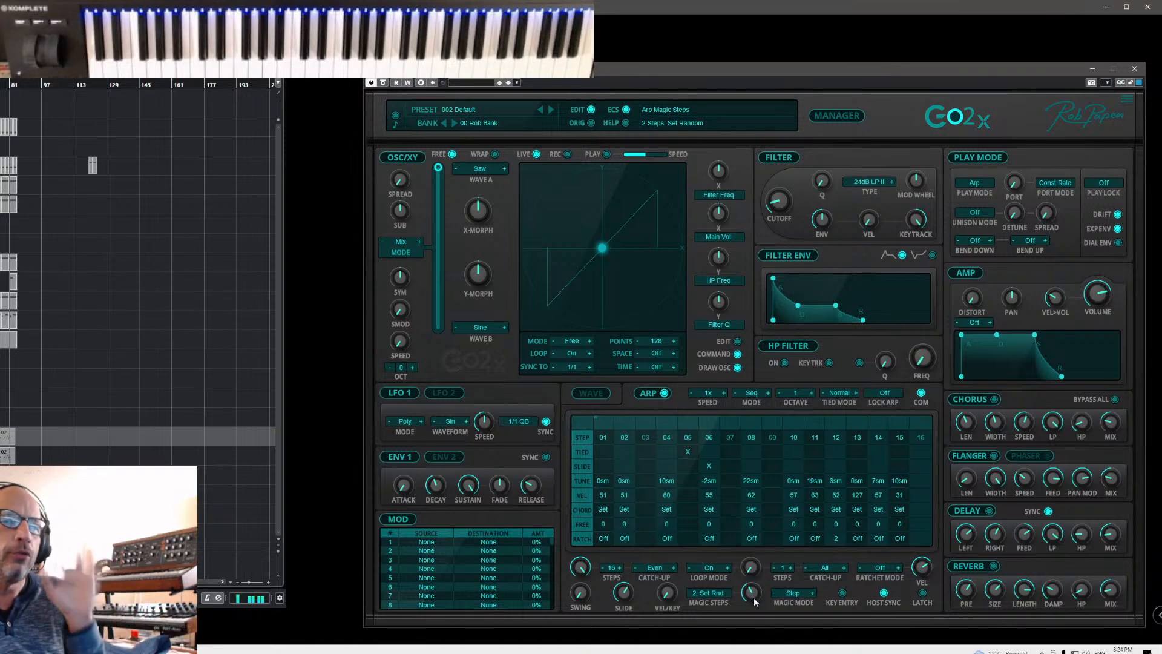
drag(755, 595, 756, 591)
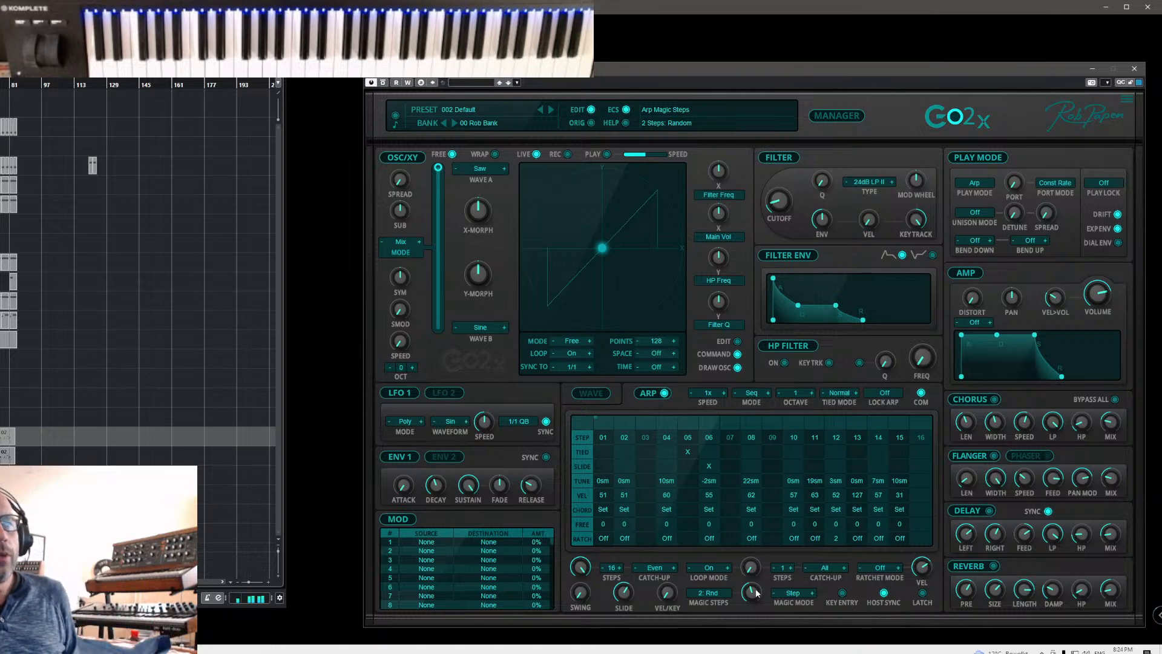
drag(756, 591, 756, 599)
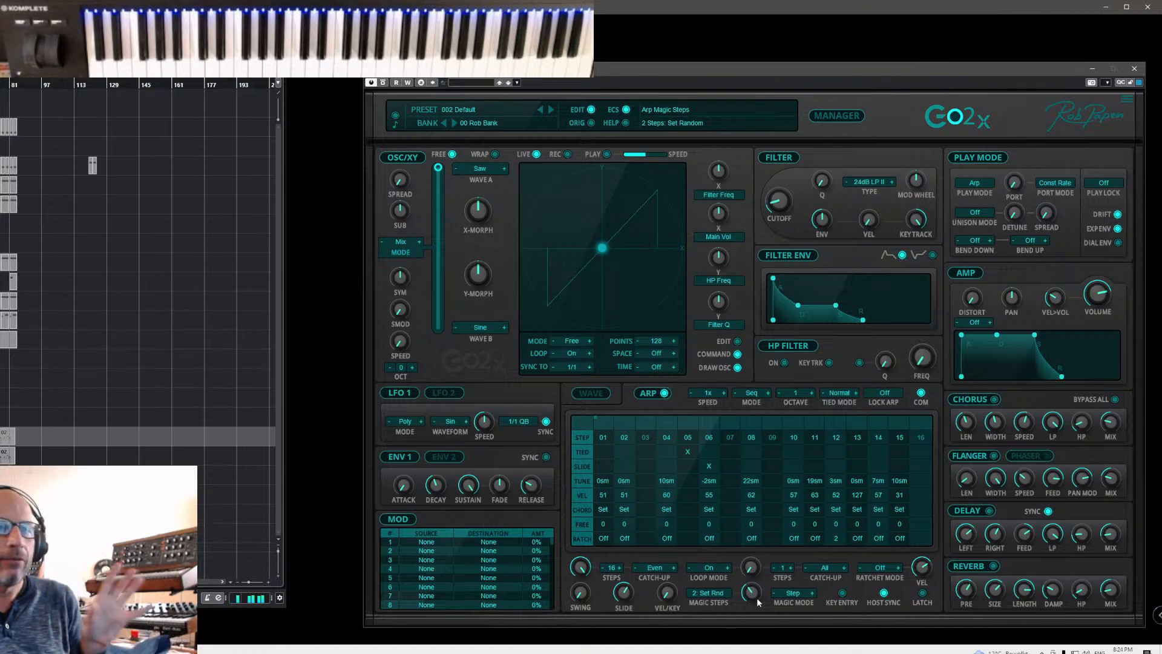
drag(760, 595, 756, 585)
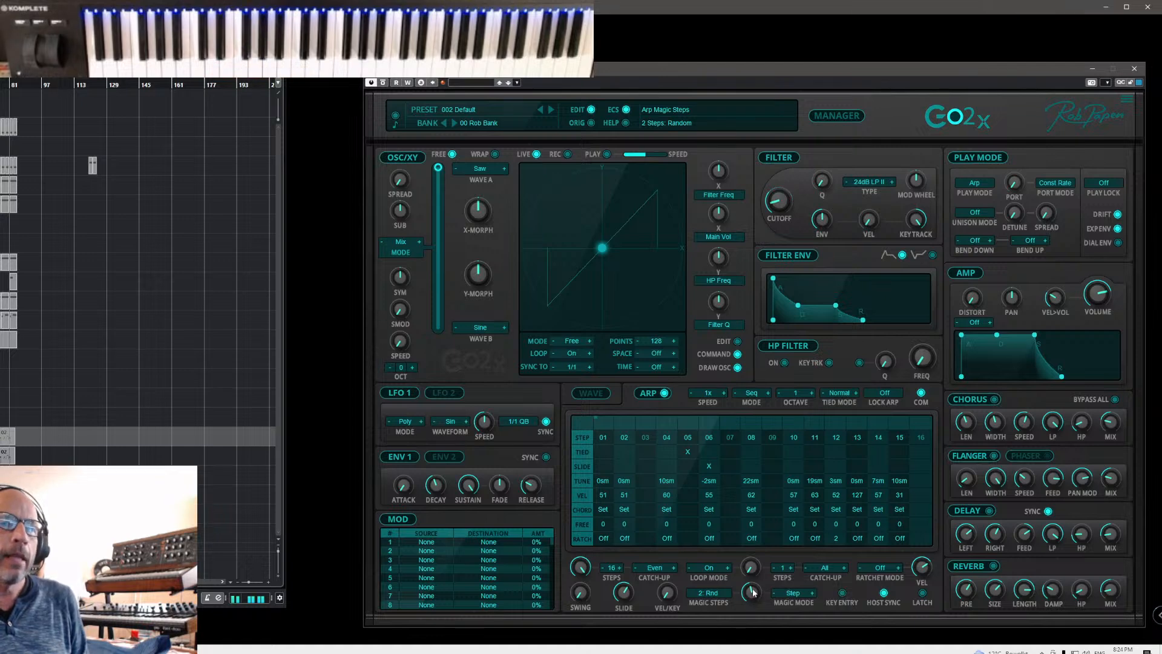
drag(750, 599, 753, 596)
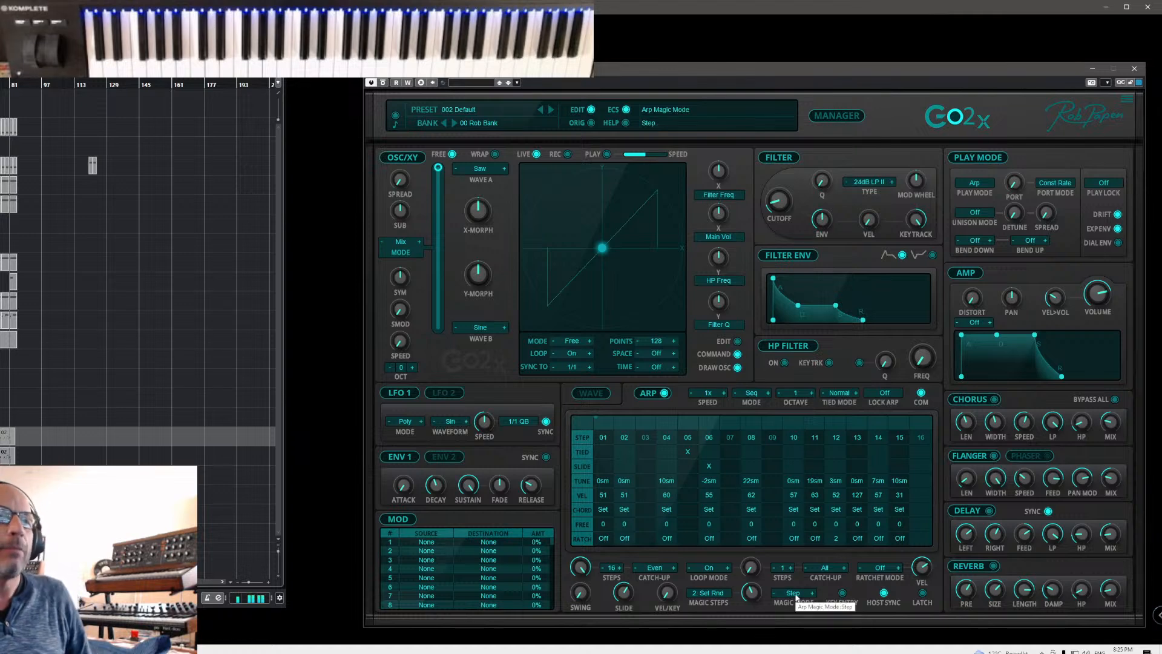
- Set the arpeggiator's magic steps to 1 Step: Set Random
click(708, 593)
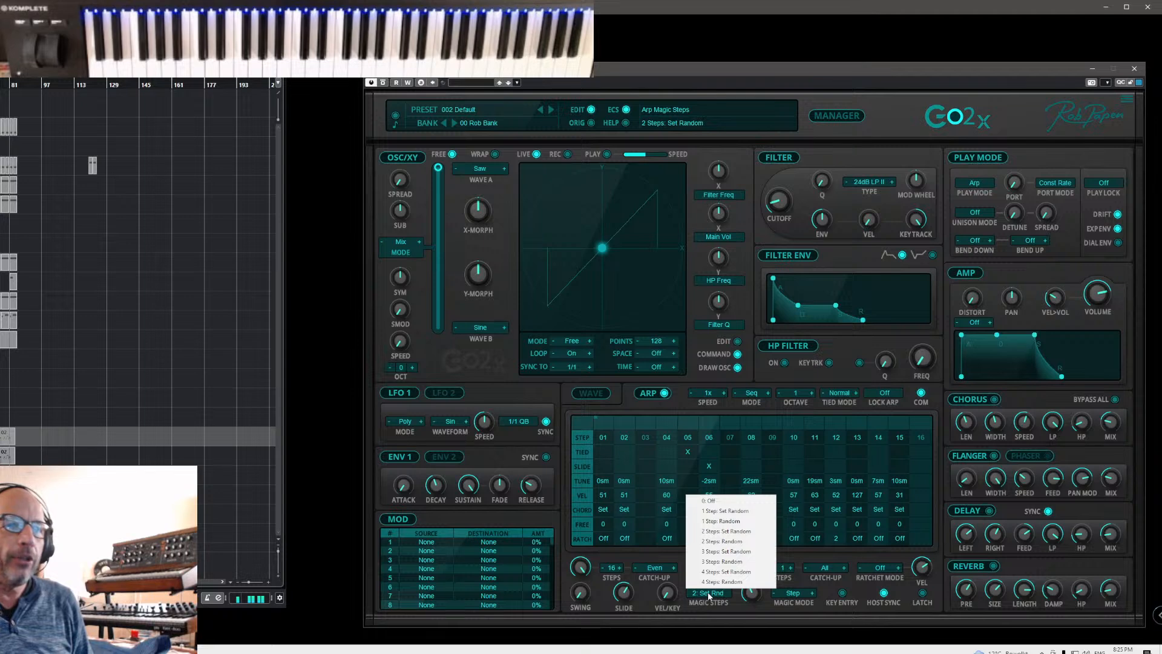
click(734, 510)
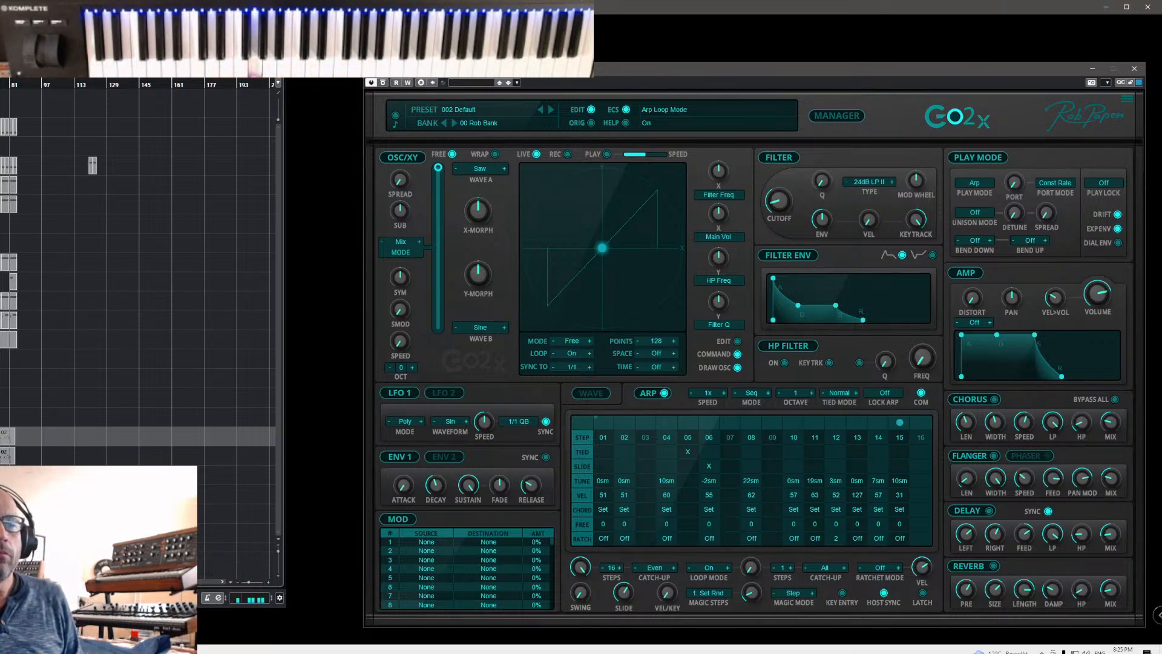
click(834, 444)
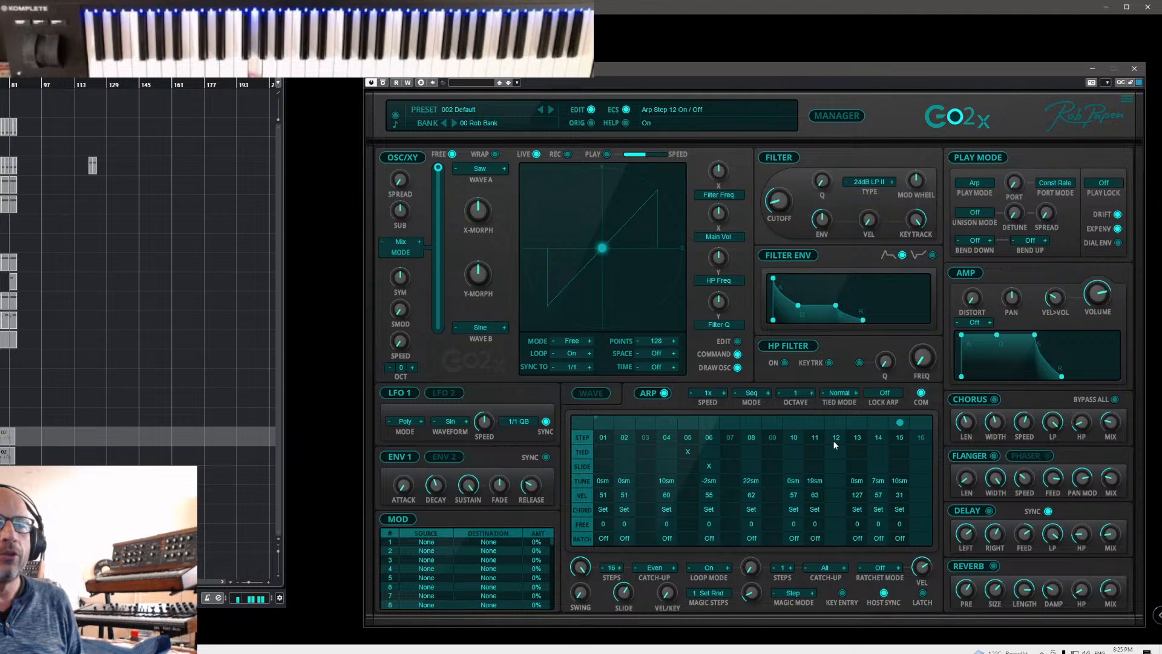
- Try the +12 sm magic mode, and set the arpeggiator's magic mode to +7 sm
click(793, 593)
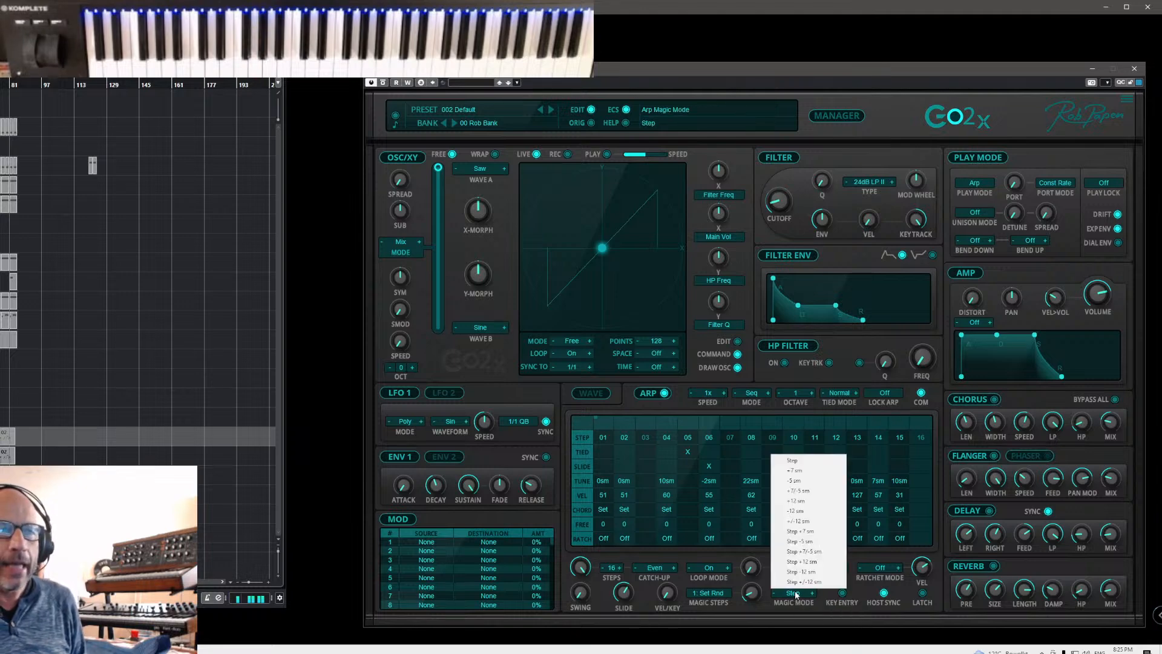
click(812, 501)
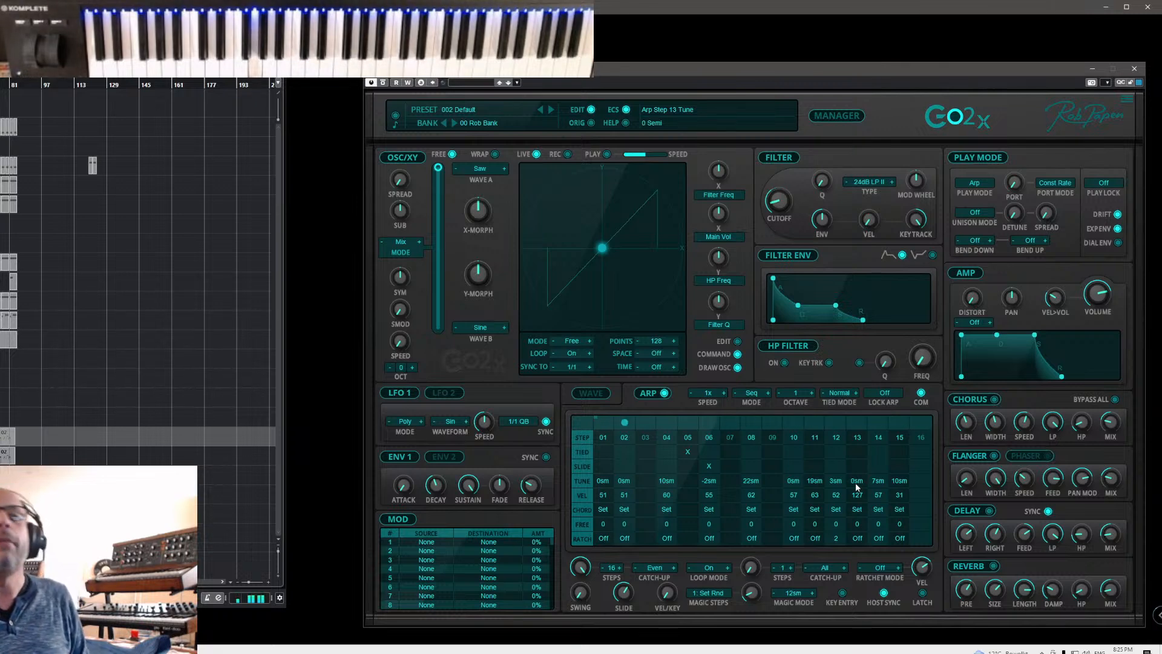
click(794, 594)
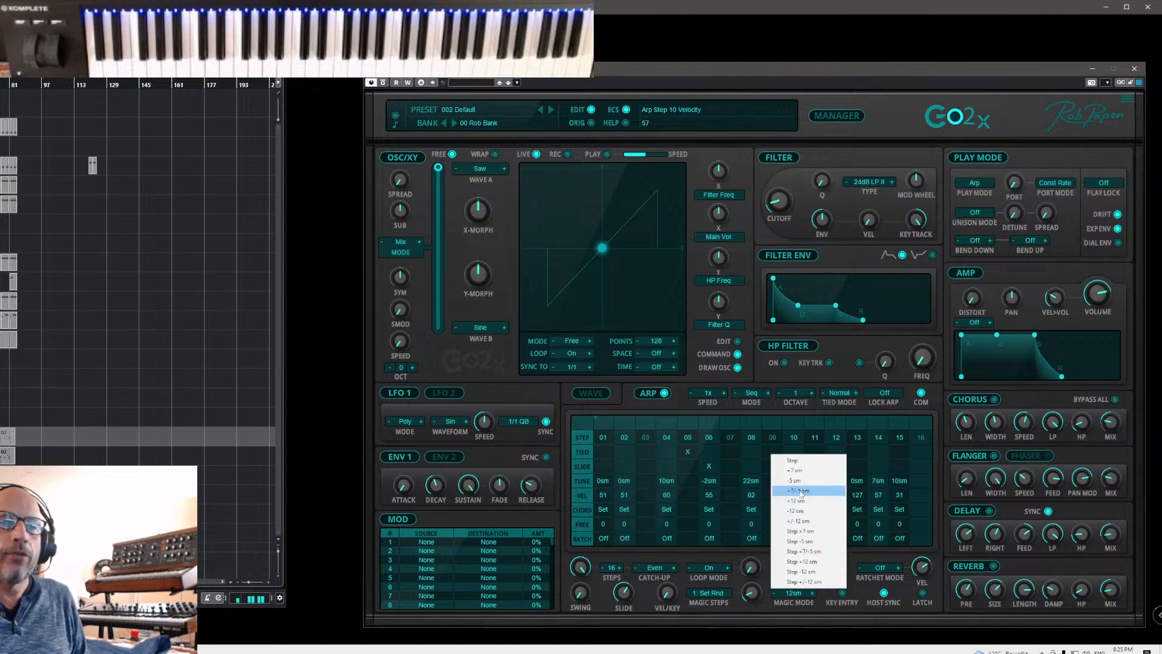
click(797, 470)
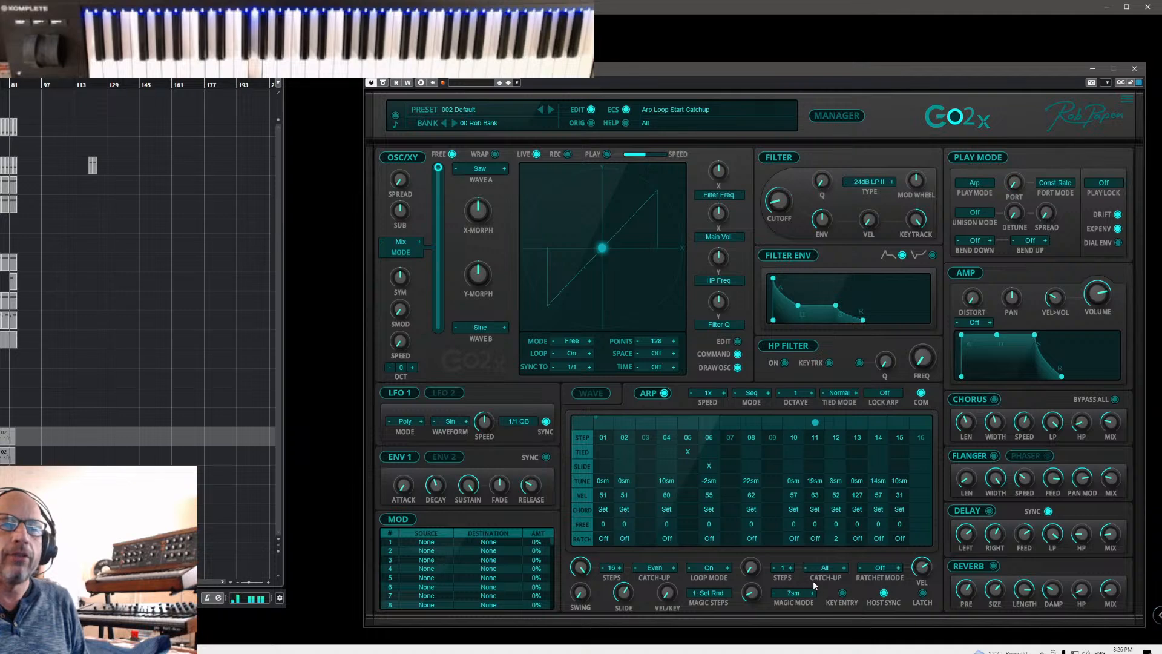
- Set the arpeggiator's magic mode to -5 sm and its magic steps to 4 Steps: Set Random
click(793, 593)
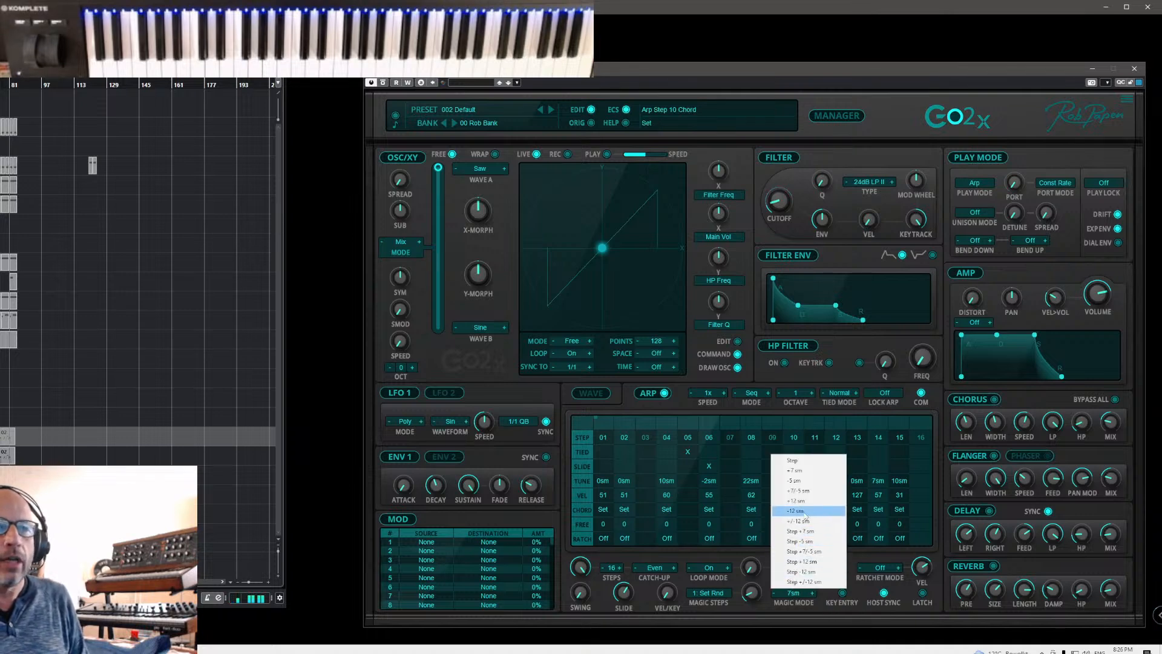
click(807, 480)
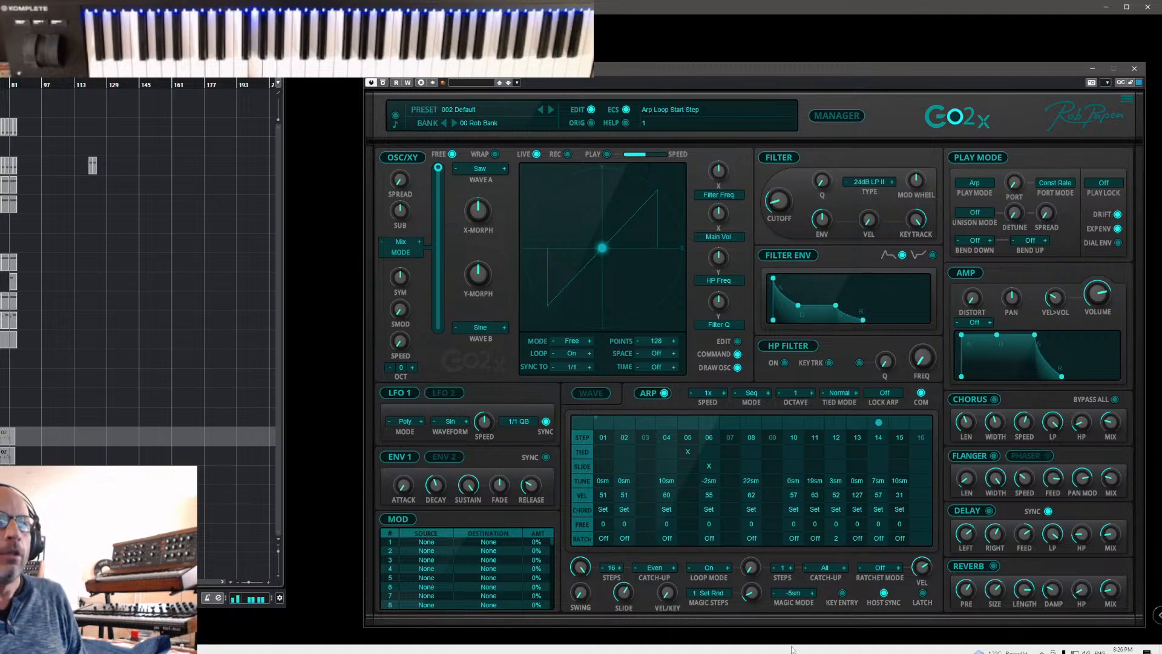
click(713, 598)
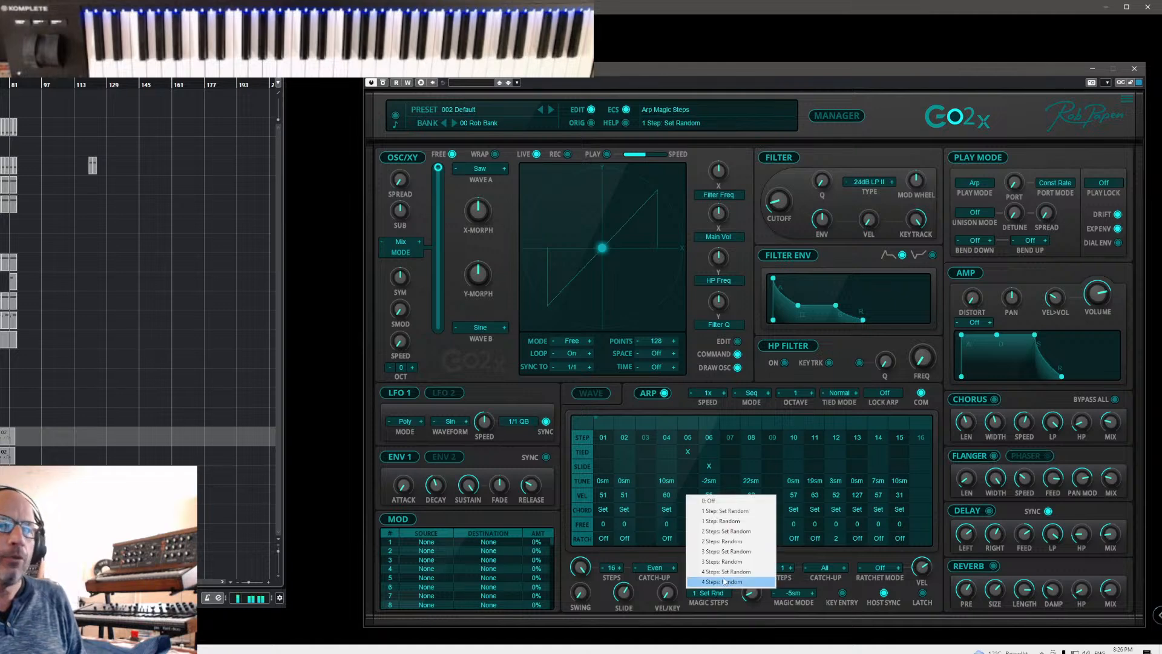
click(726, 572)
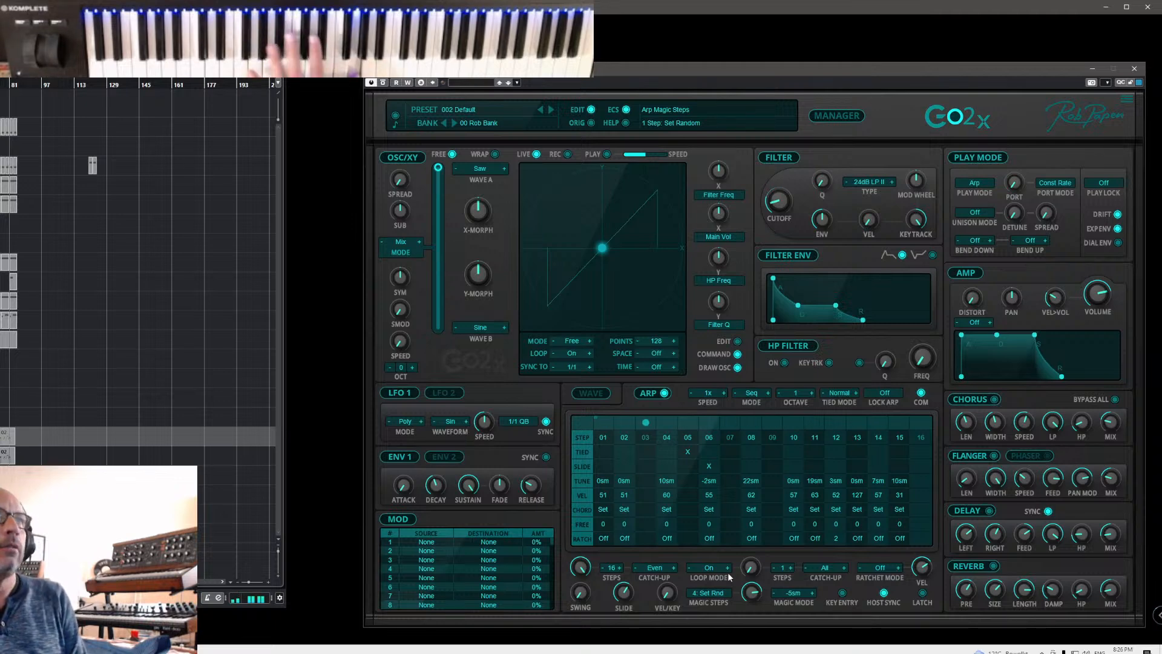
- Set the arpeggiator's magic mode to +12 sm and its tied mode to Toggle1
click(801, 592)
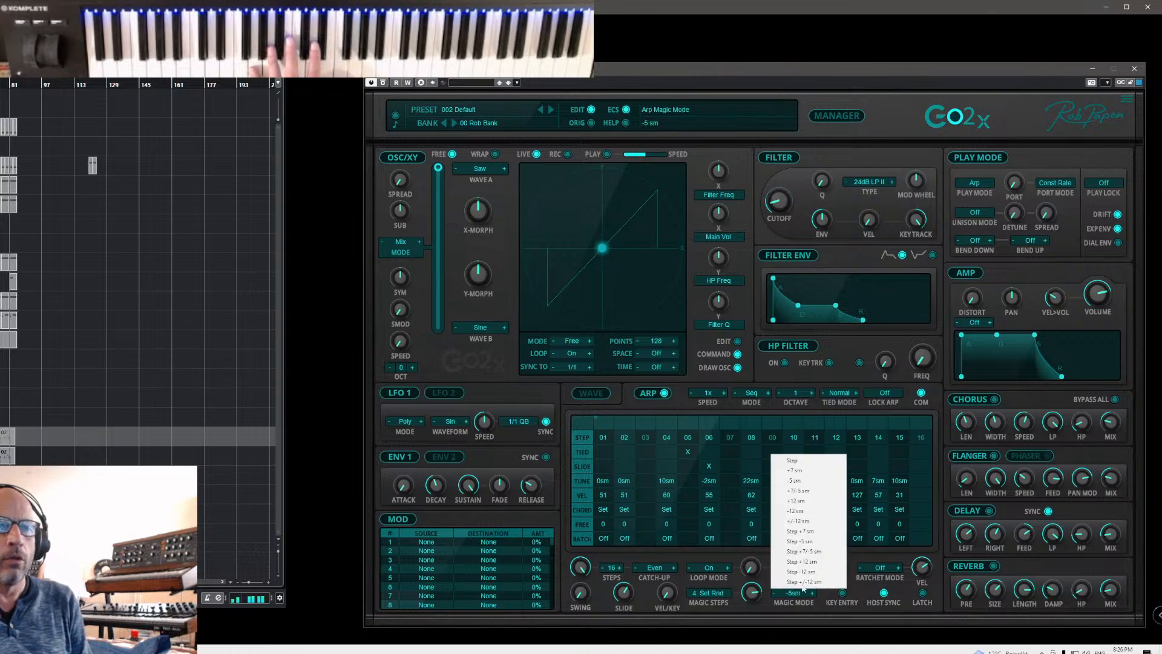
click(809, 501)
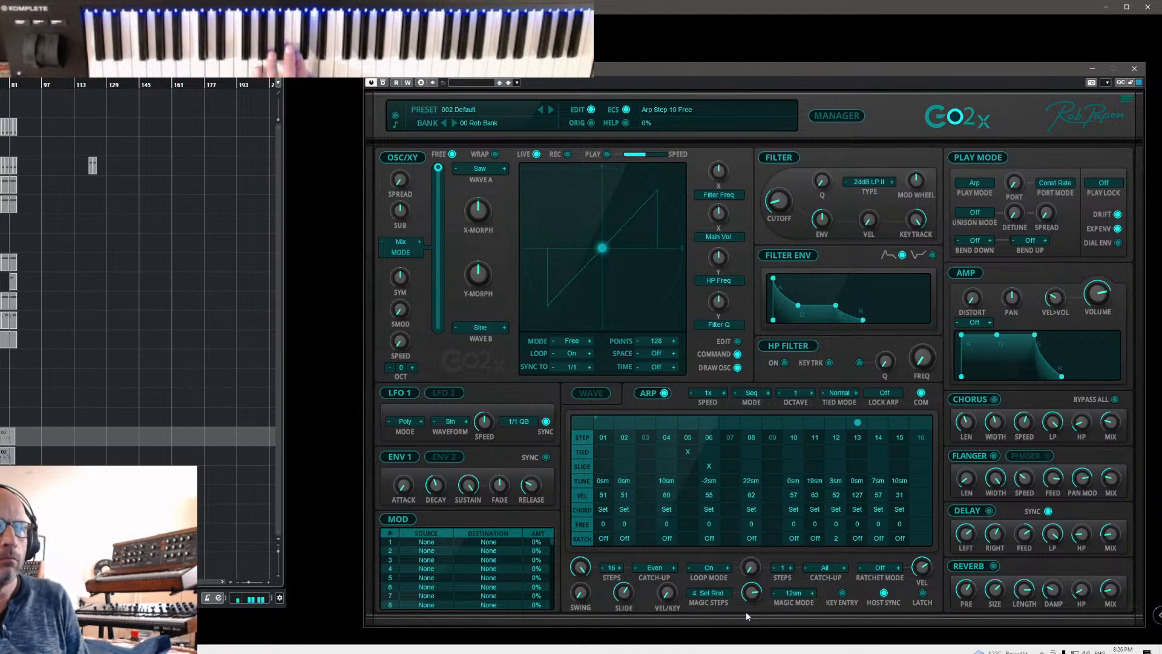
click(840, 394)
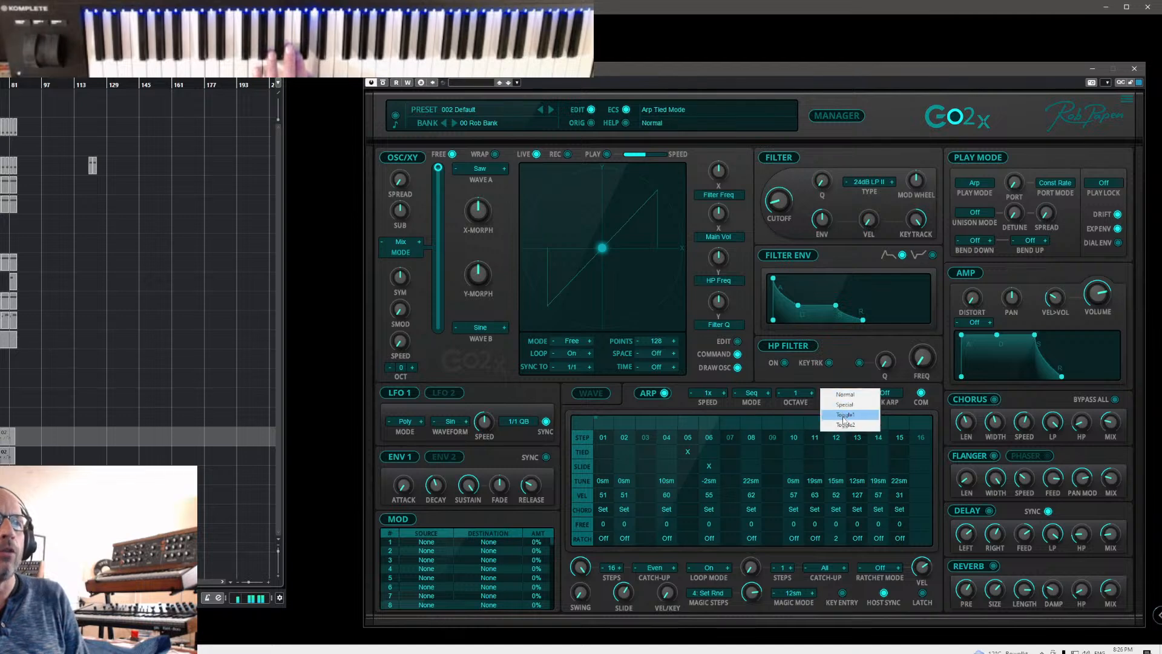
click(847, 415)
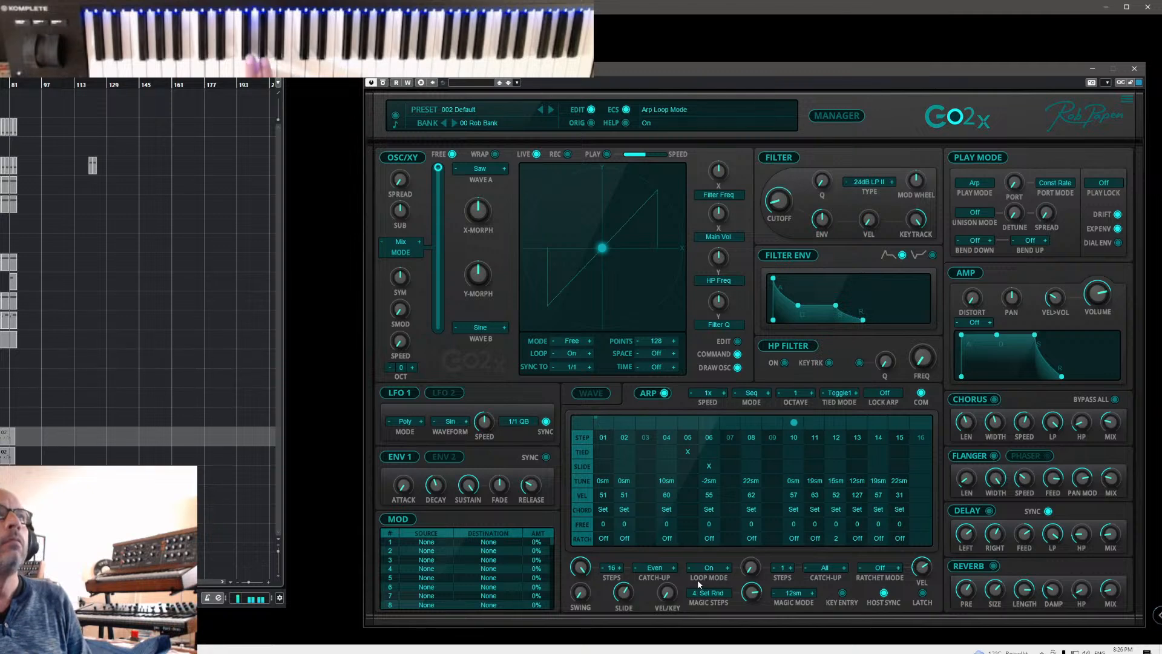
click(790, 593)
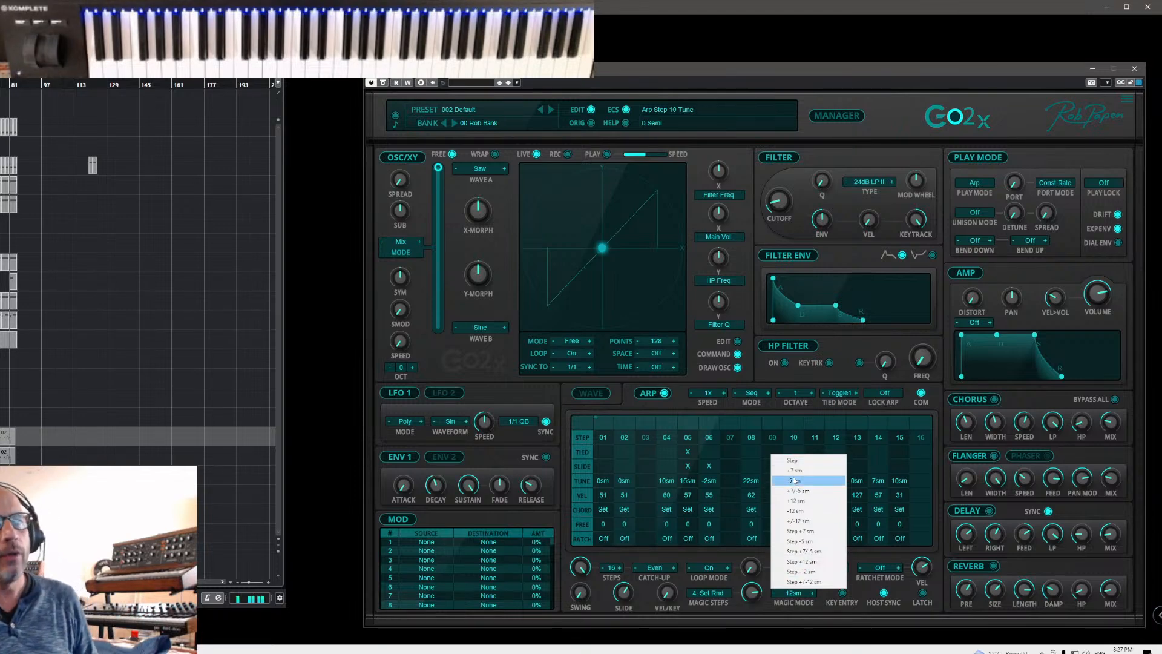
click(726, 587)
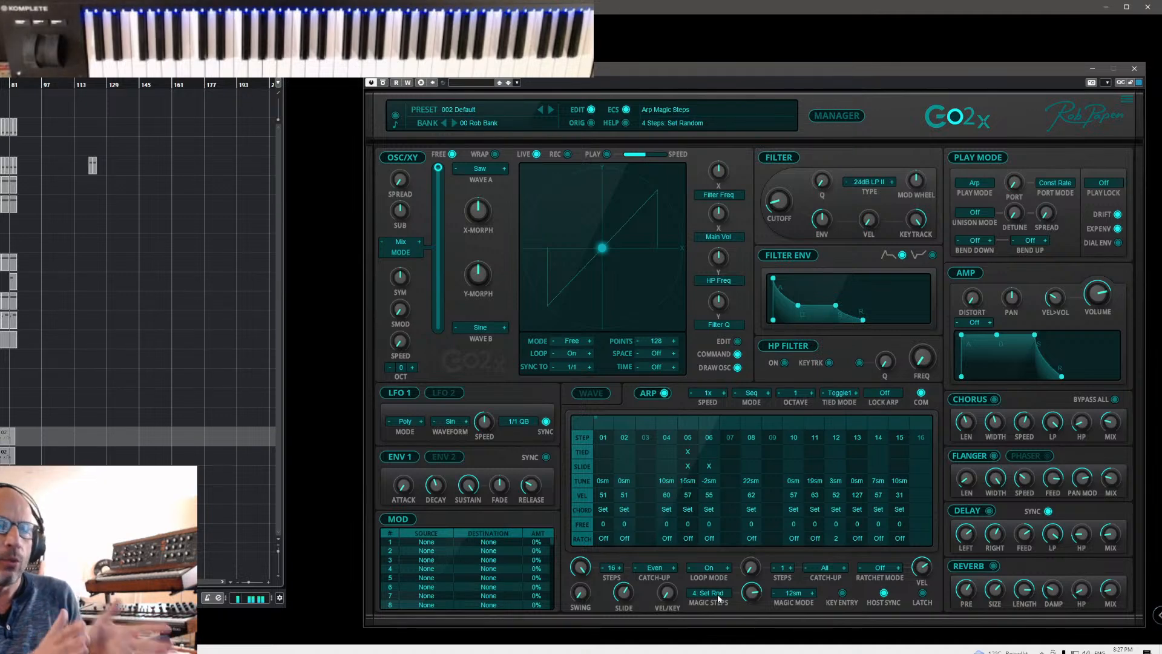
- Try the arpeggio with magic steps off, and set magic steps to 1 Step: Set Random
click(719, 598)
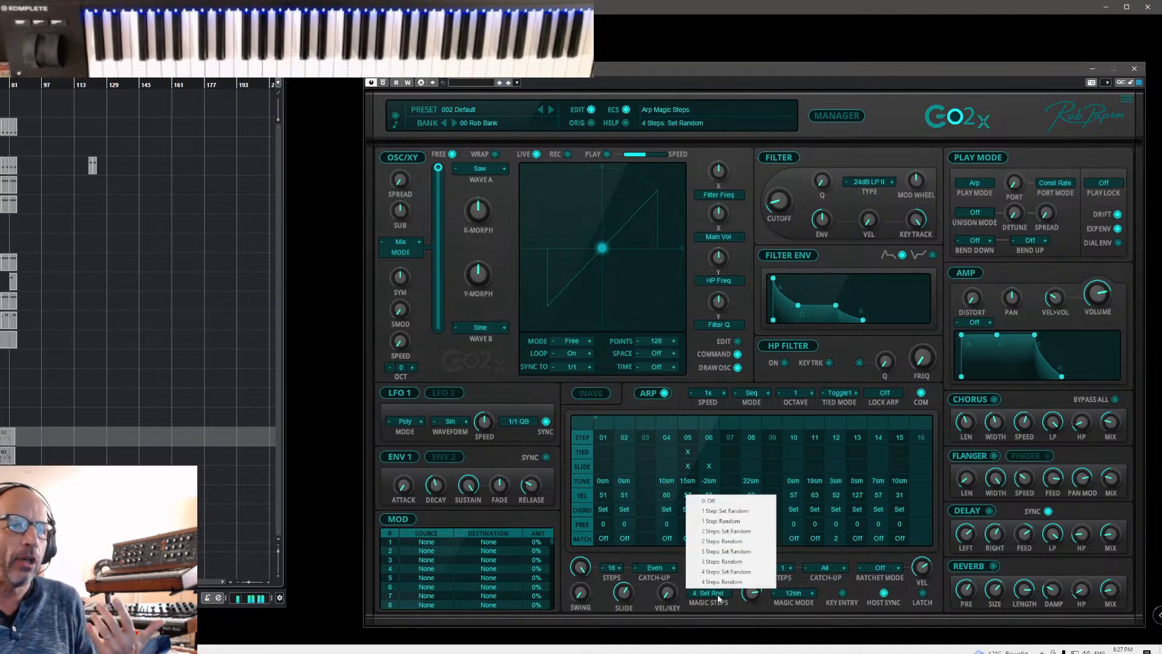
click(738, 506)
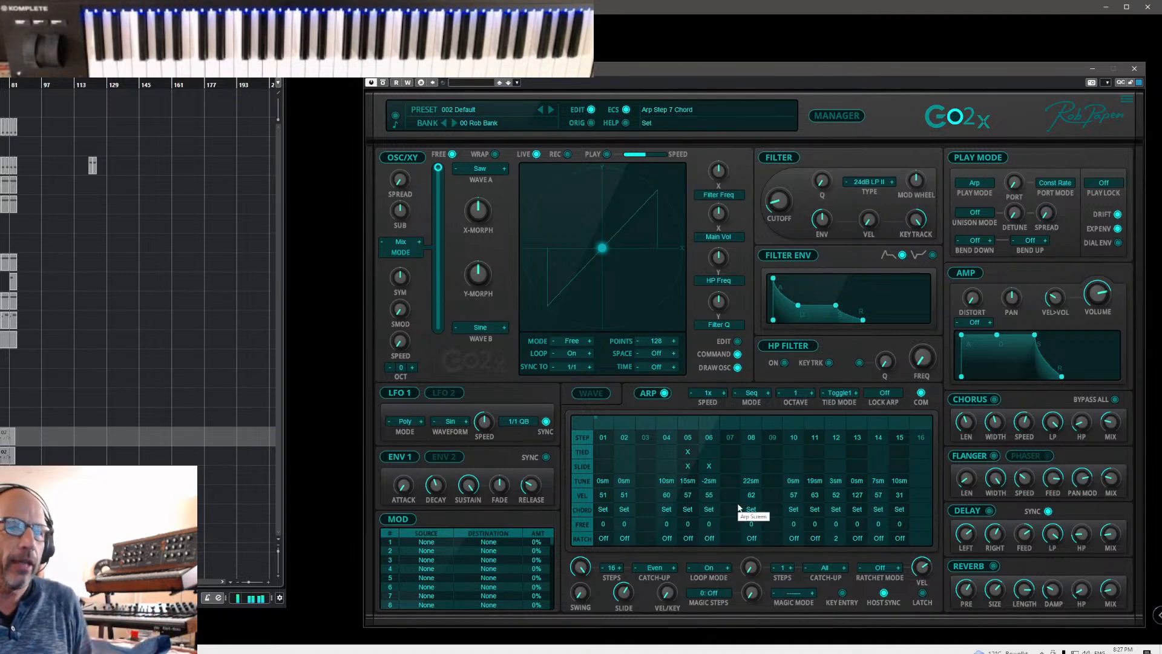
click(712, 594)
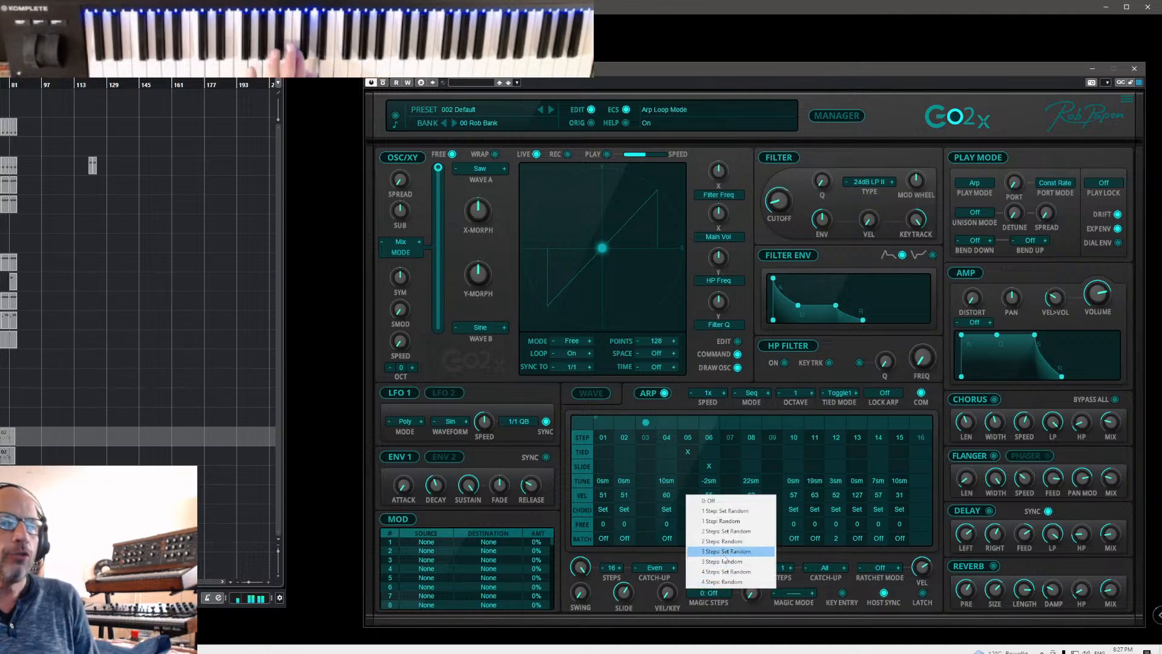
click(726, 510)
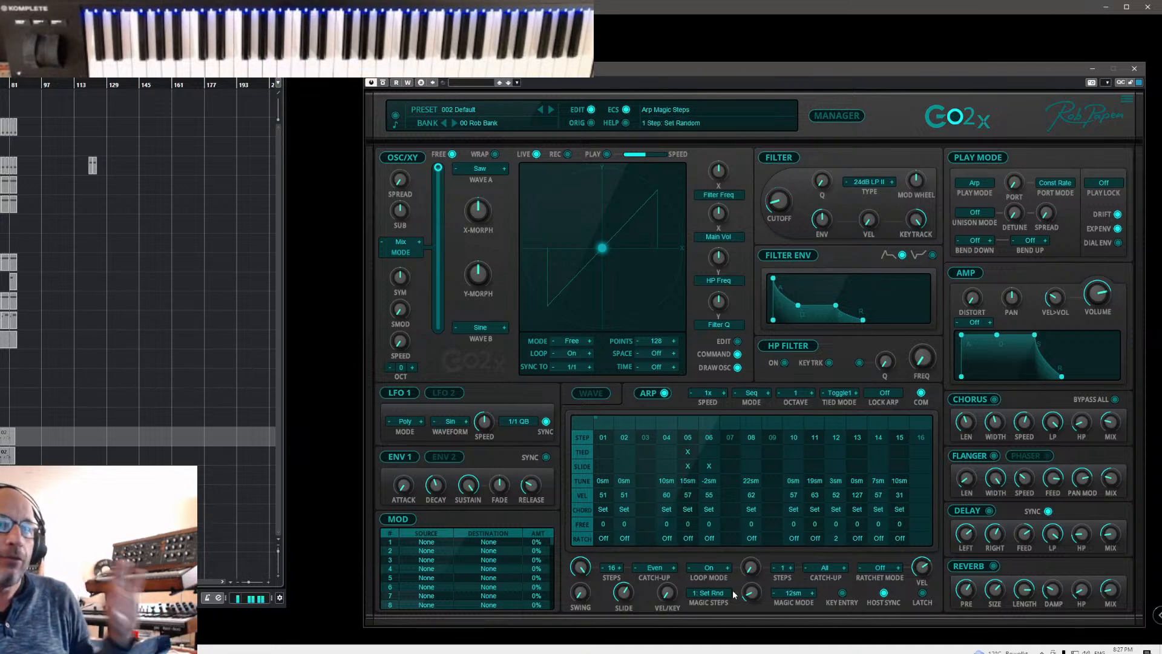
- Compare magic steps Off with 1 Step: Set Random, ending on 1 Step: Random
click(695, 594)
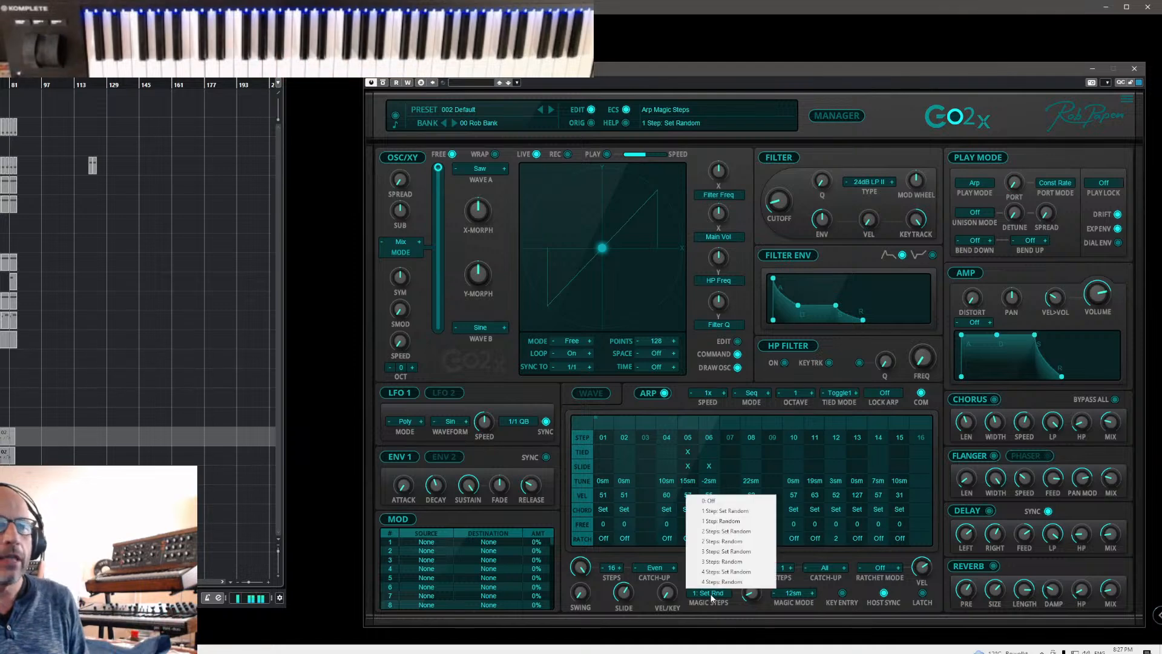
click(719, 502)
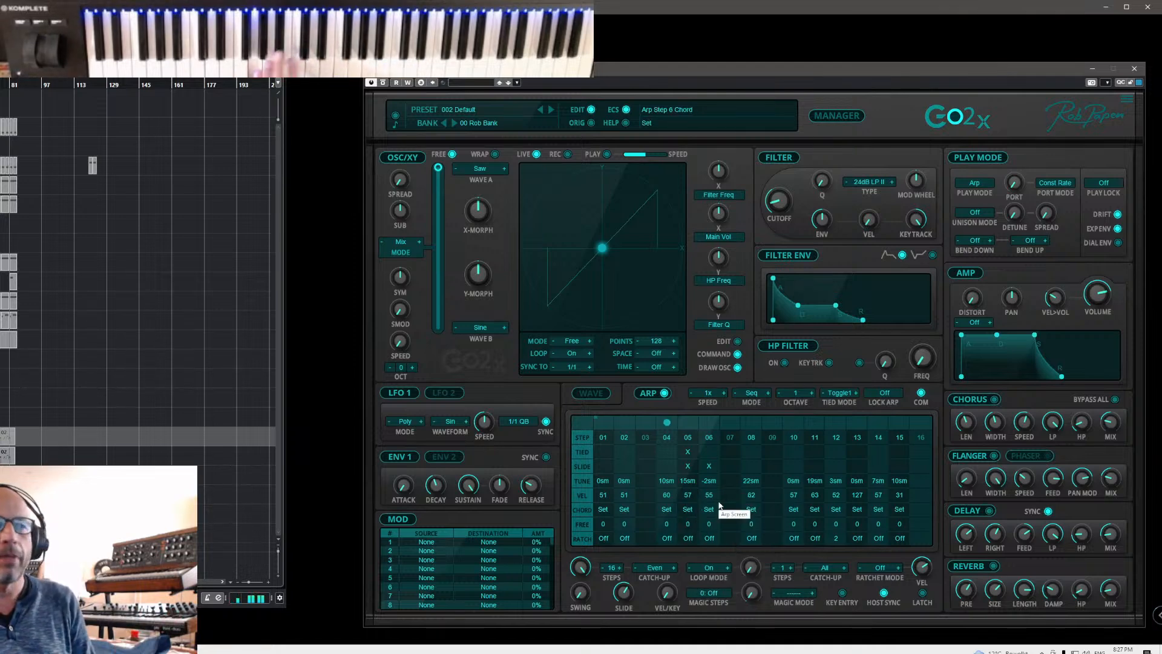
click(712, 594)
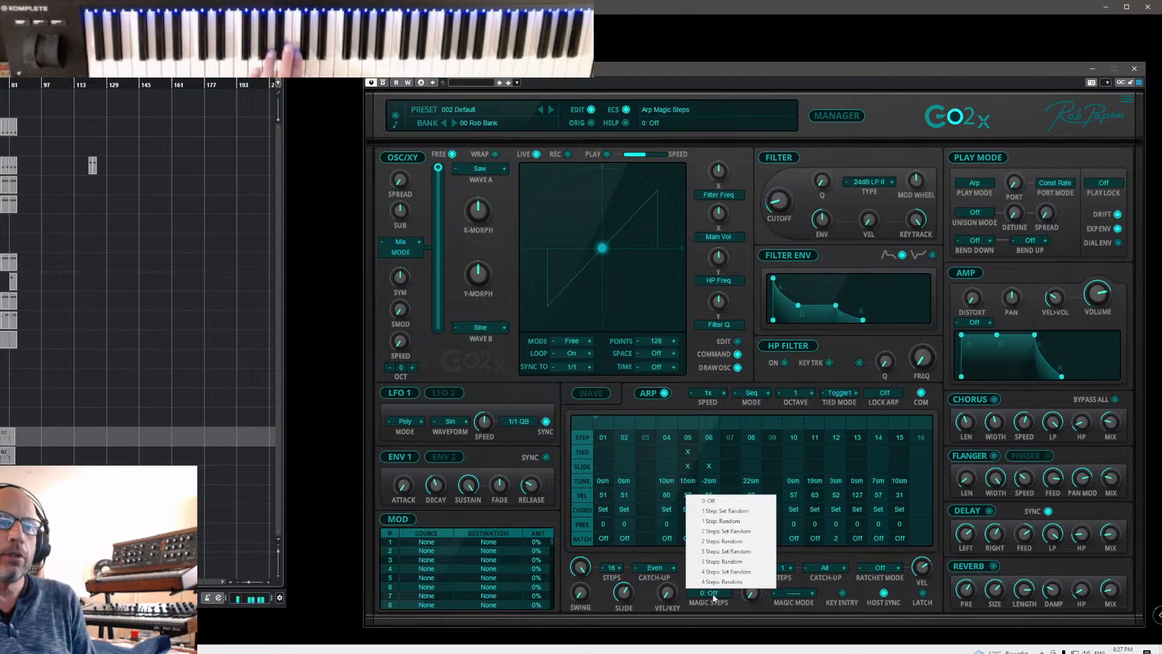
click(730, 510)
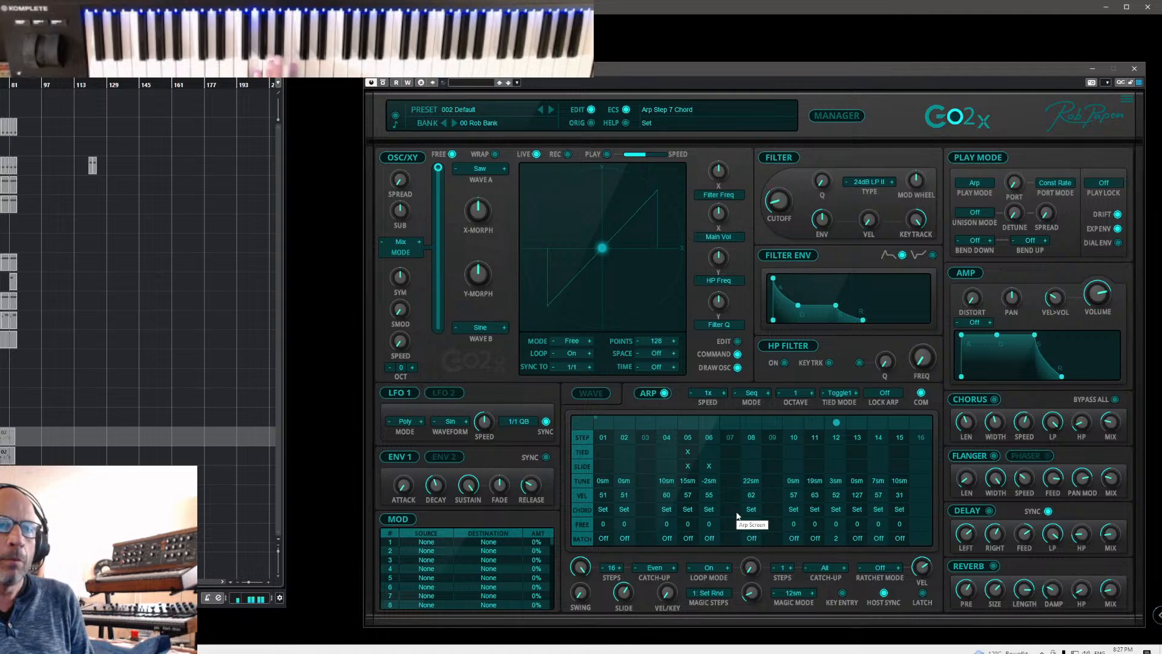
click(709, 596)
click(727, 528)
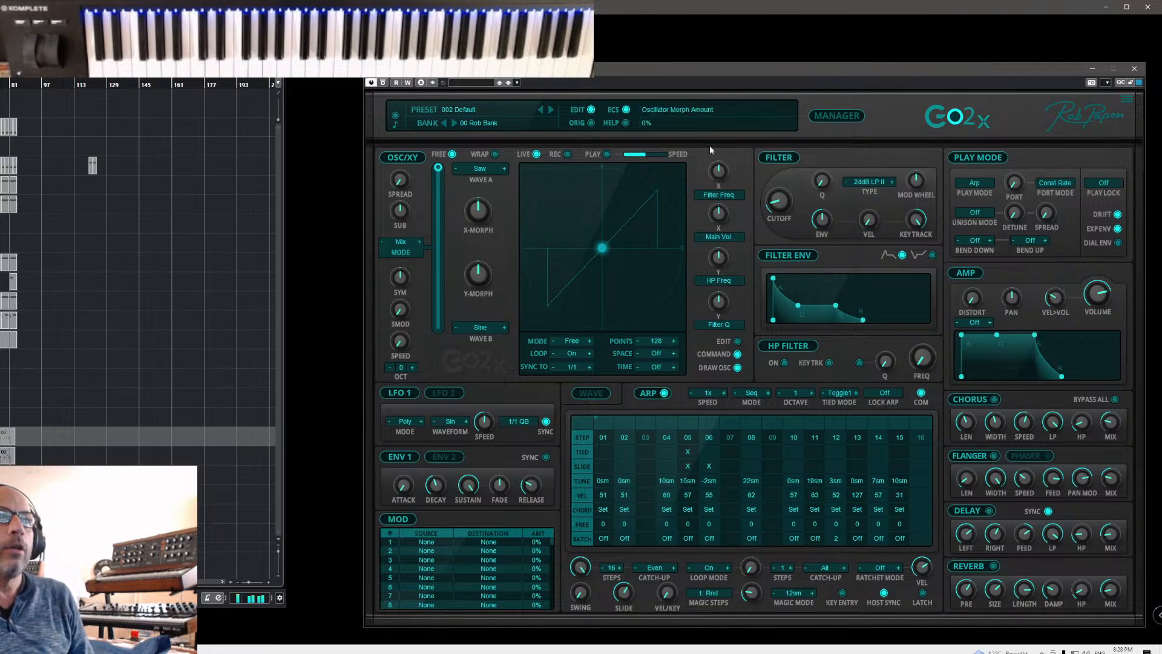
- Look at the preset manager, return to the synth view and reset the patch to the default preset
click(824, 117)
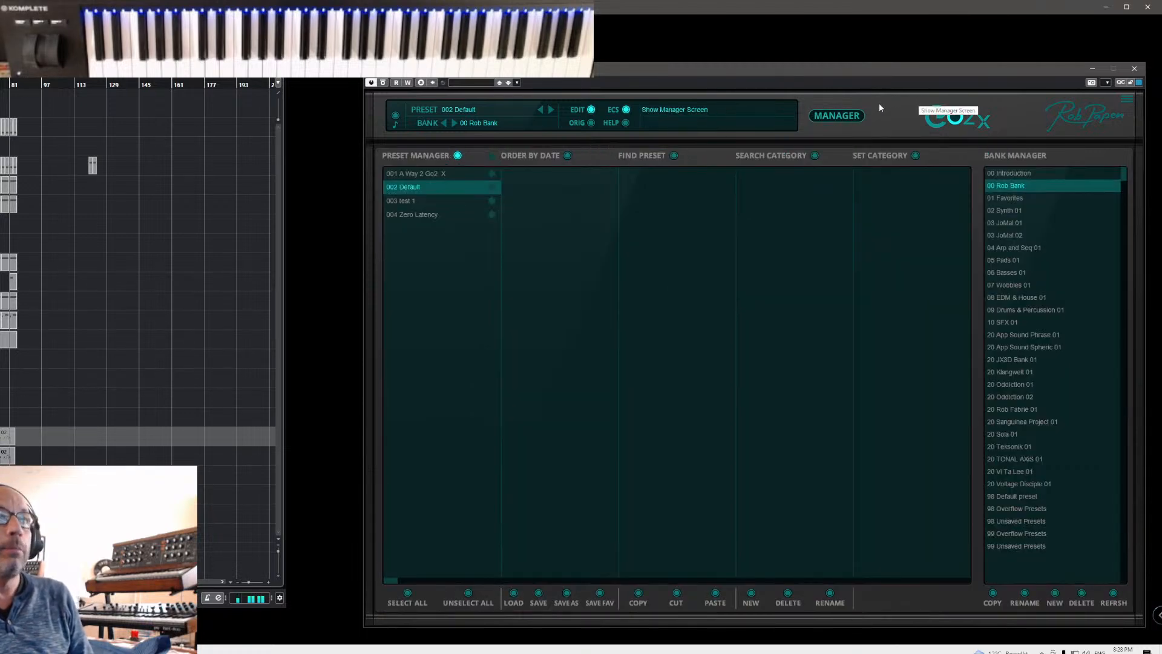
click(847, 118)
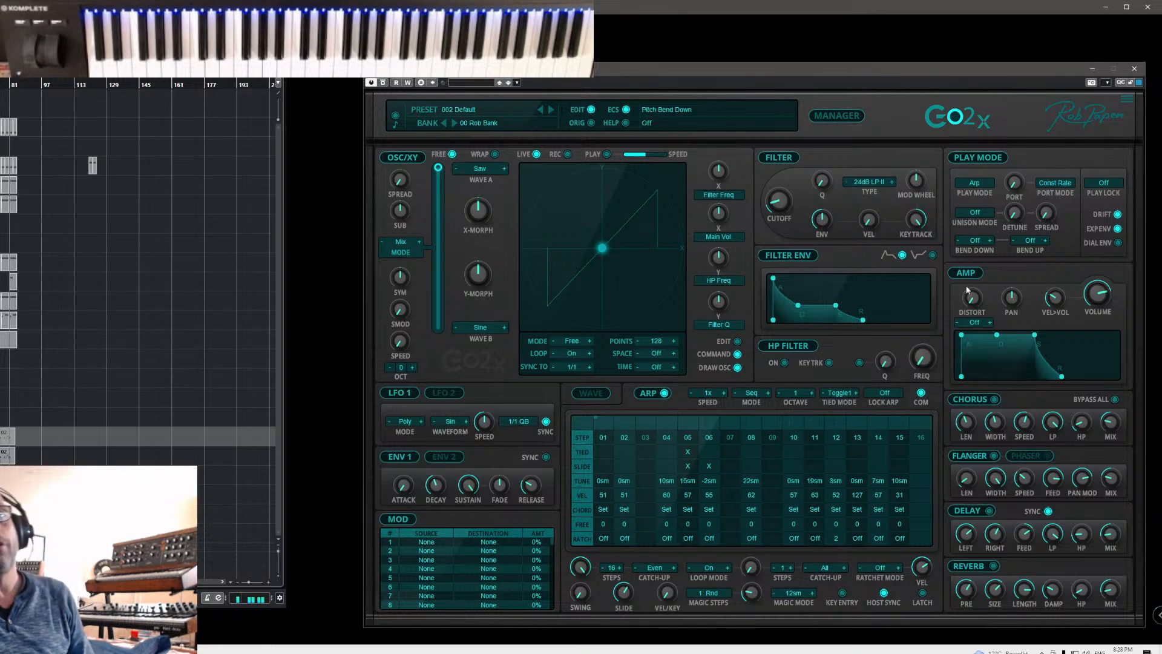
click(444, 109)
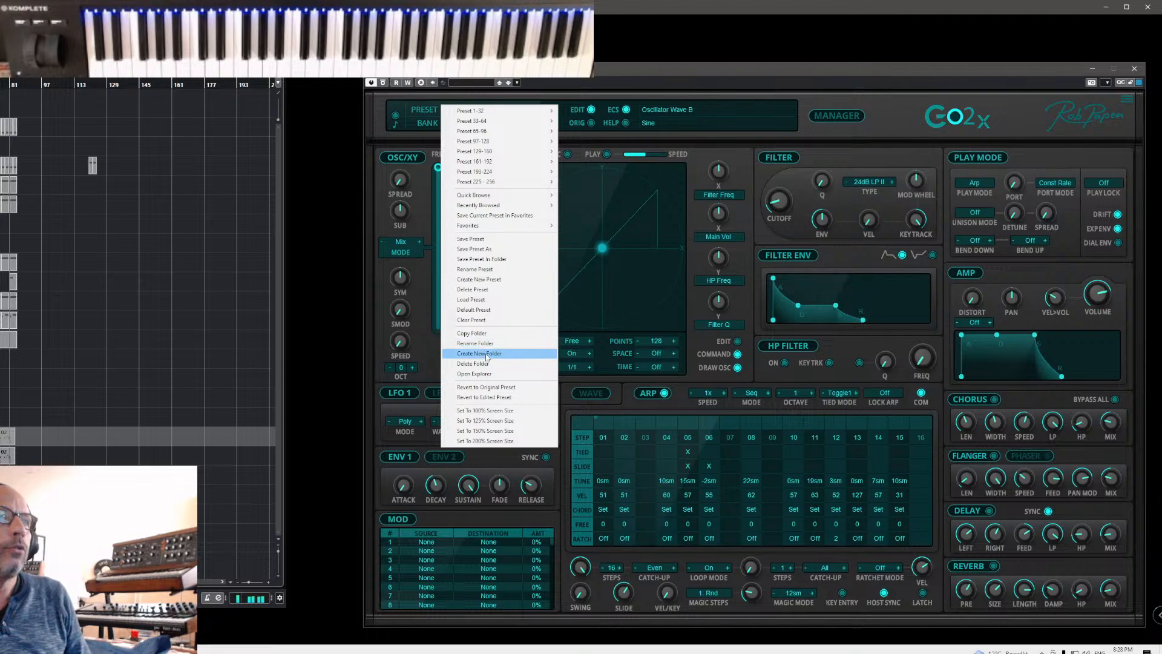
mouse_move(492, 230)
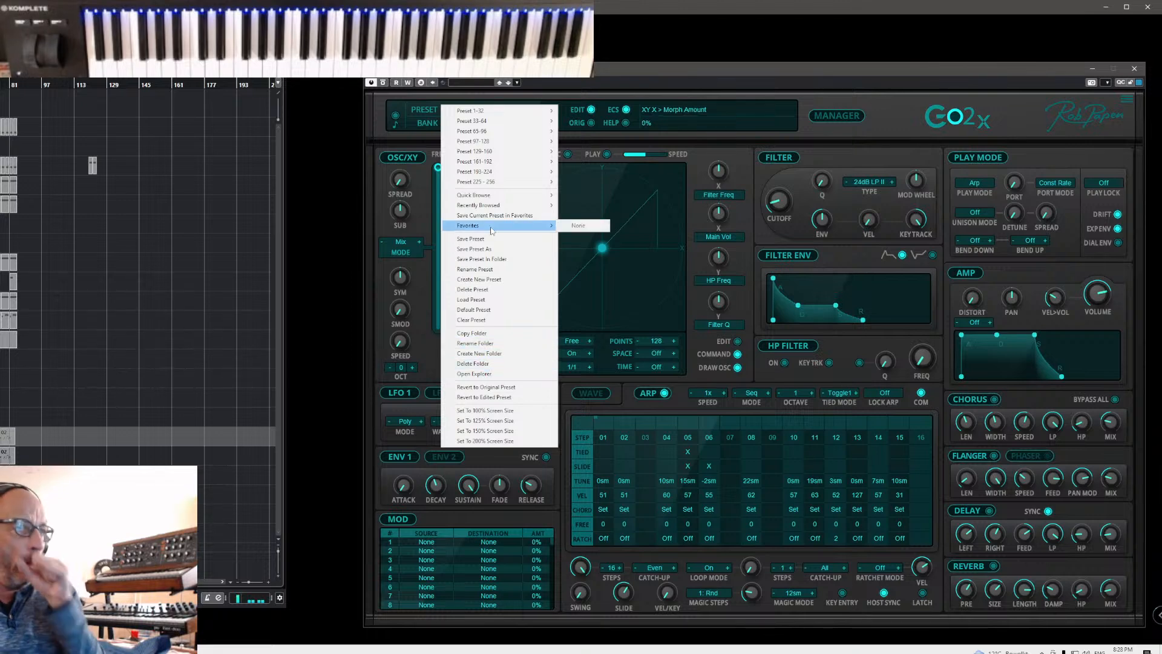
click(497, 310)
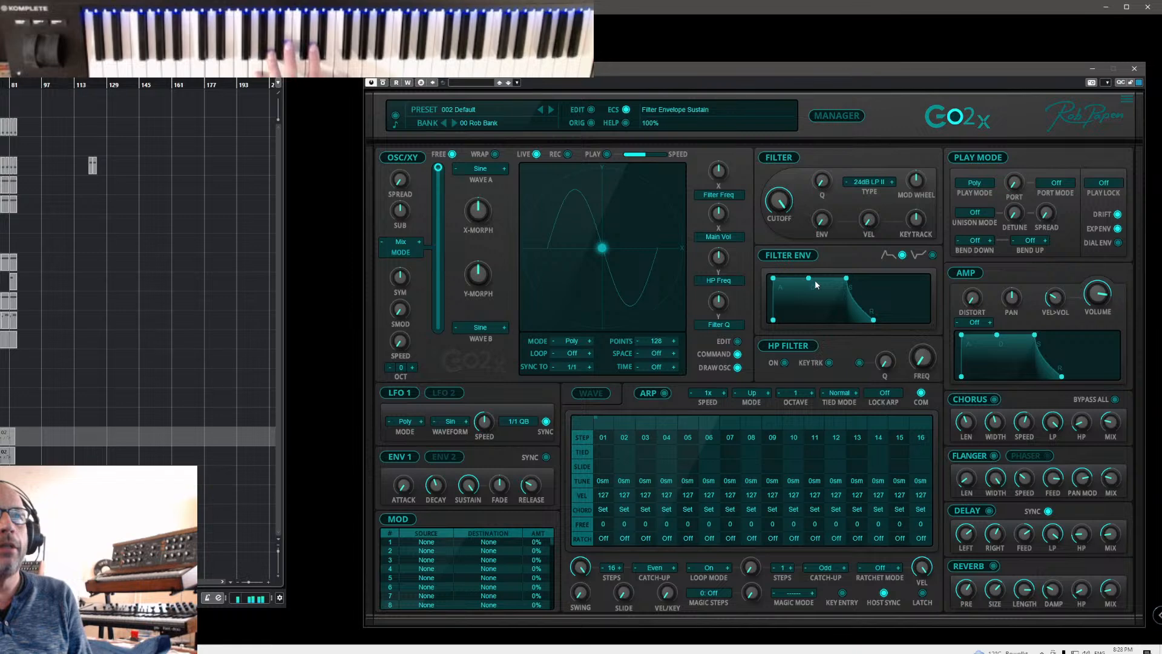
- Build an arpeggiated pluck from the default patch, with Wave A on Saw and the amp envelope's sustain at minimum
drag(1035, 338, 963, 384)
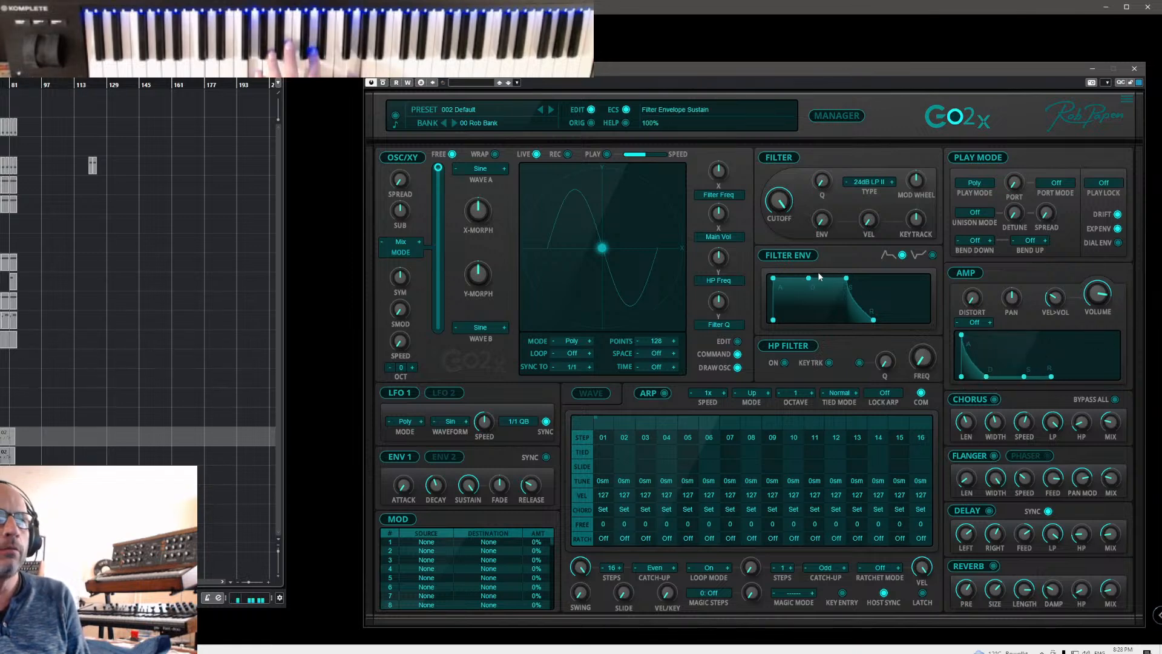
click(664, 394)
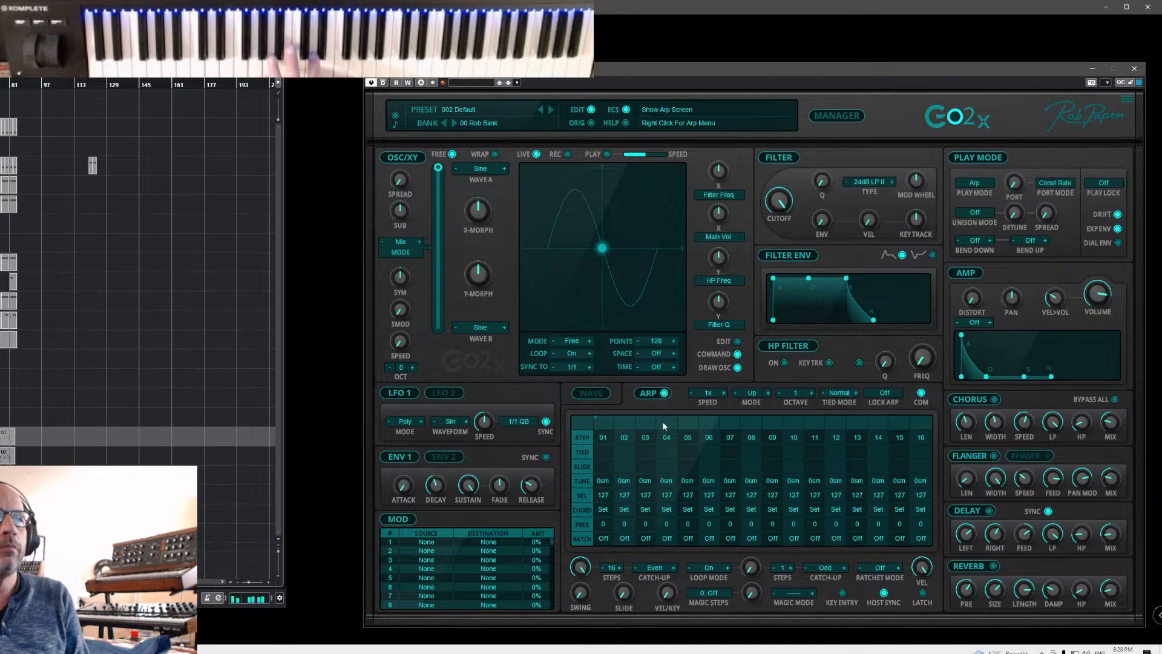
click(503, 168)
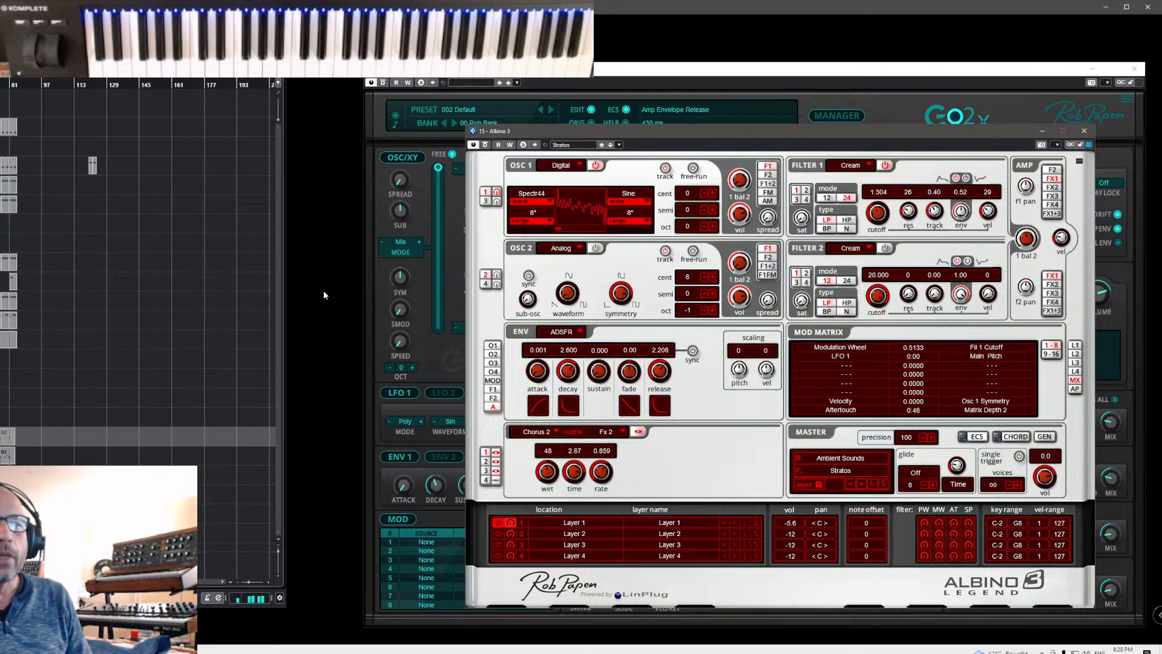
- View the arpeggiator page in Albino 3 and close that synth's window
click(1074, 389)
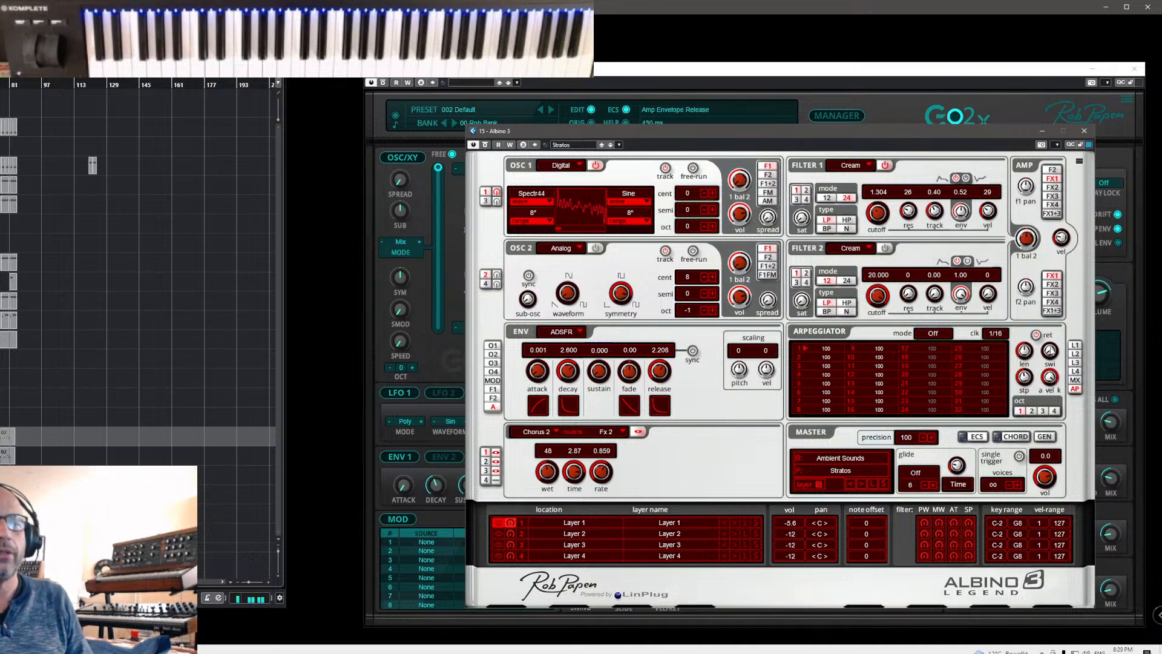
click(1085, 131)
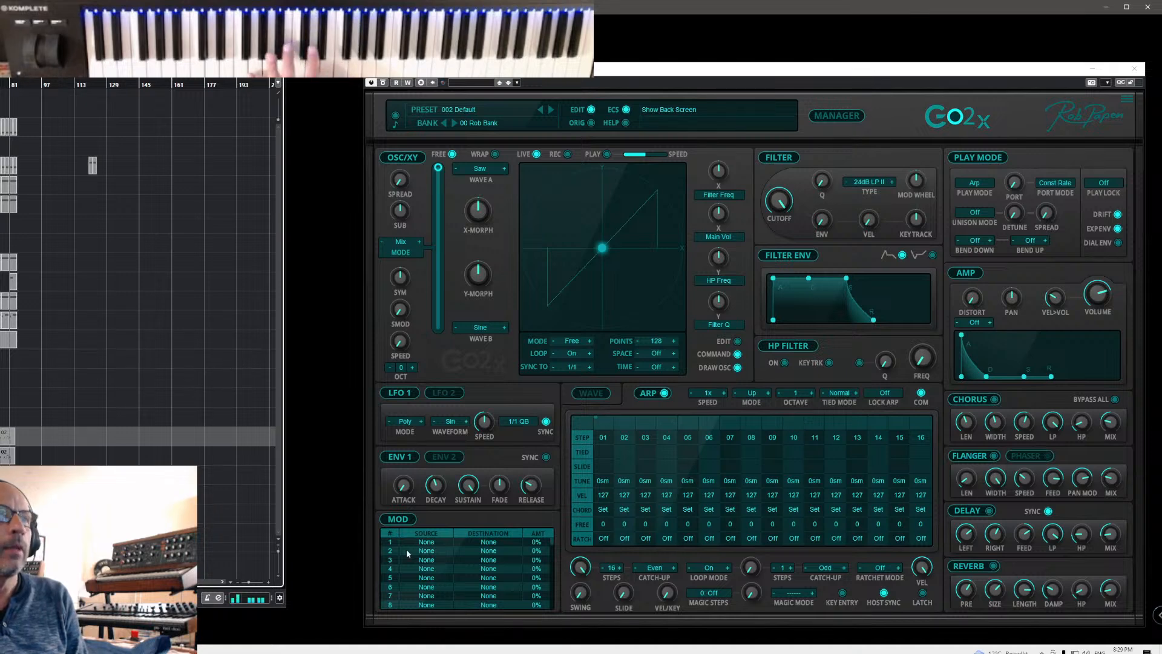
- Lower the filter cutoff, give the filter envelope zero sustain, and adjust the filter's envelope and velocity amounts
drag(780, 205, 836, 353)
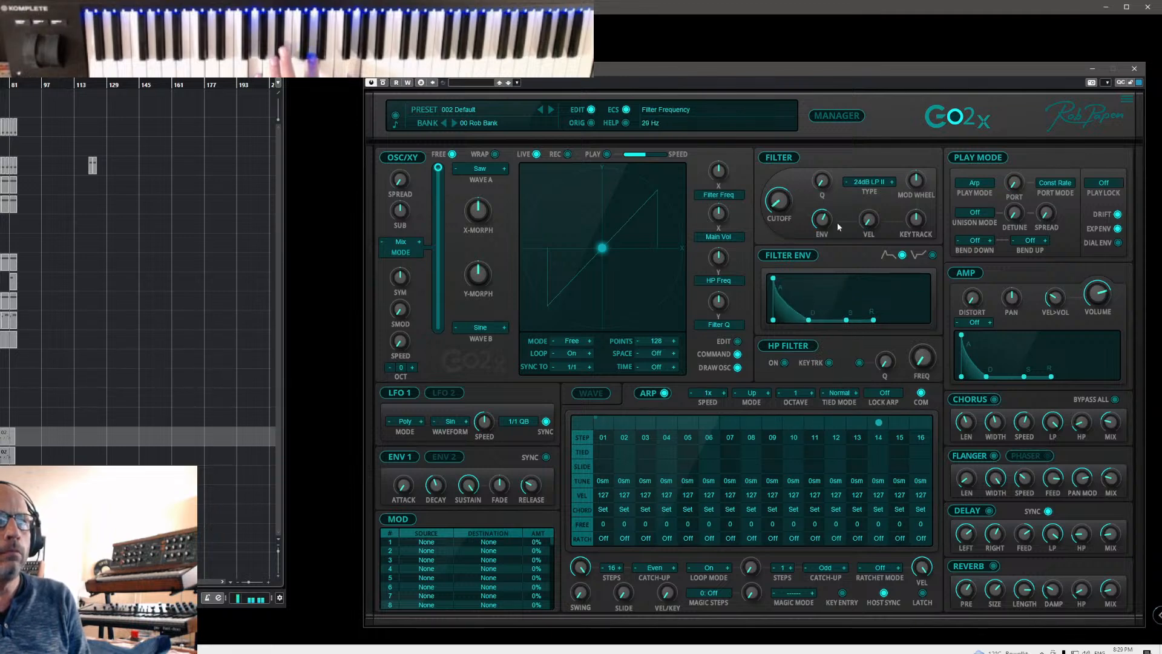
drag(826, 220, 805, 242)
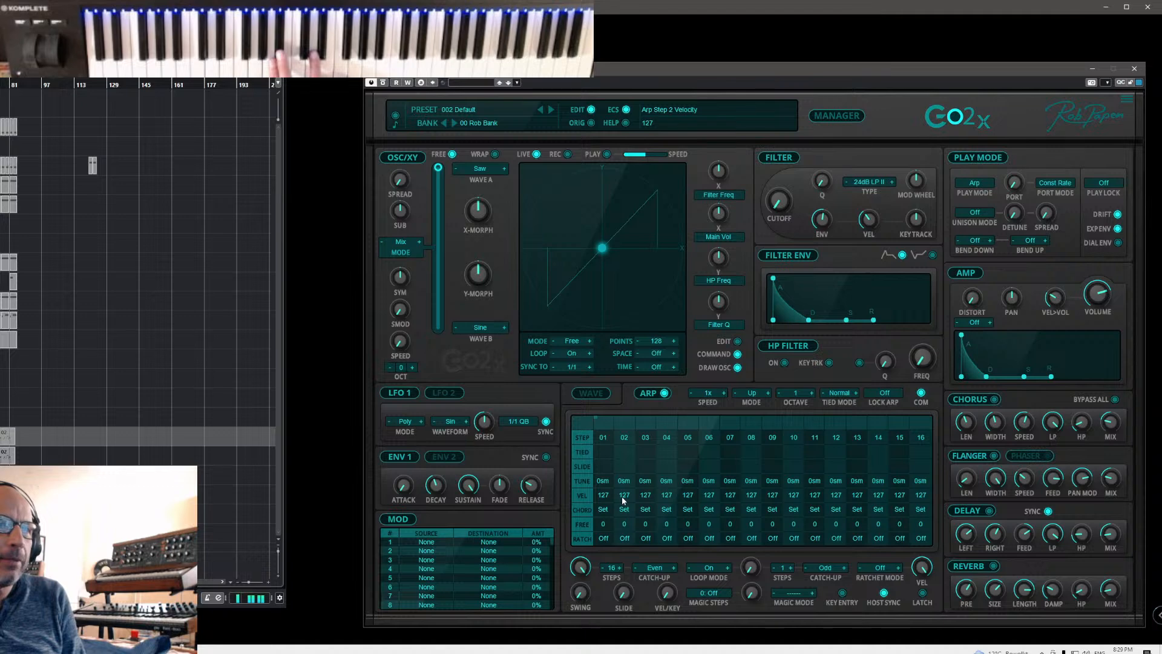
- Set arpeggiator velocities to 99, 97, 99, 86 on steps 2, 4, 6, 8 and 93, 56, 86, 27 on steps 11, 13, 14, 15
mouse_move(624, 496)
mouse_down()
mouse_move(626, 508)
mouse_move(670, 509)
mouse_up()
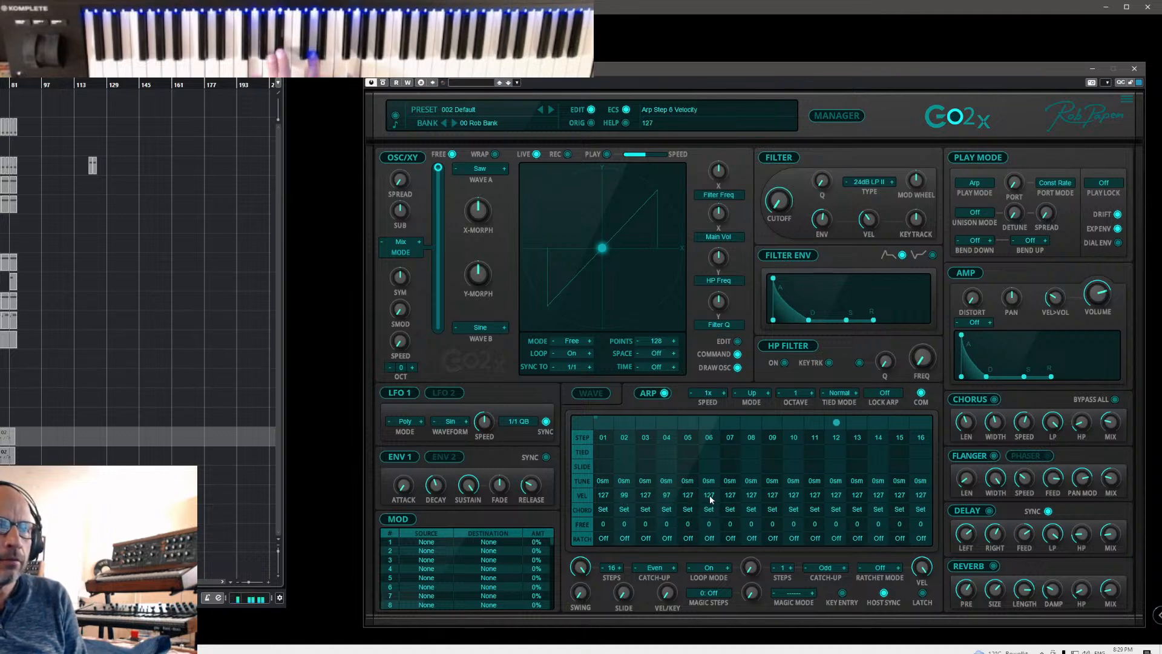
drag(755, 532, 756, 545)
drag(814, 496, 900, 532)
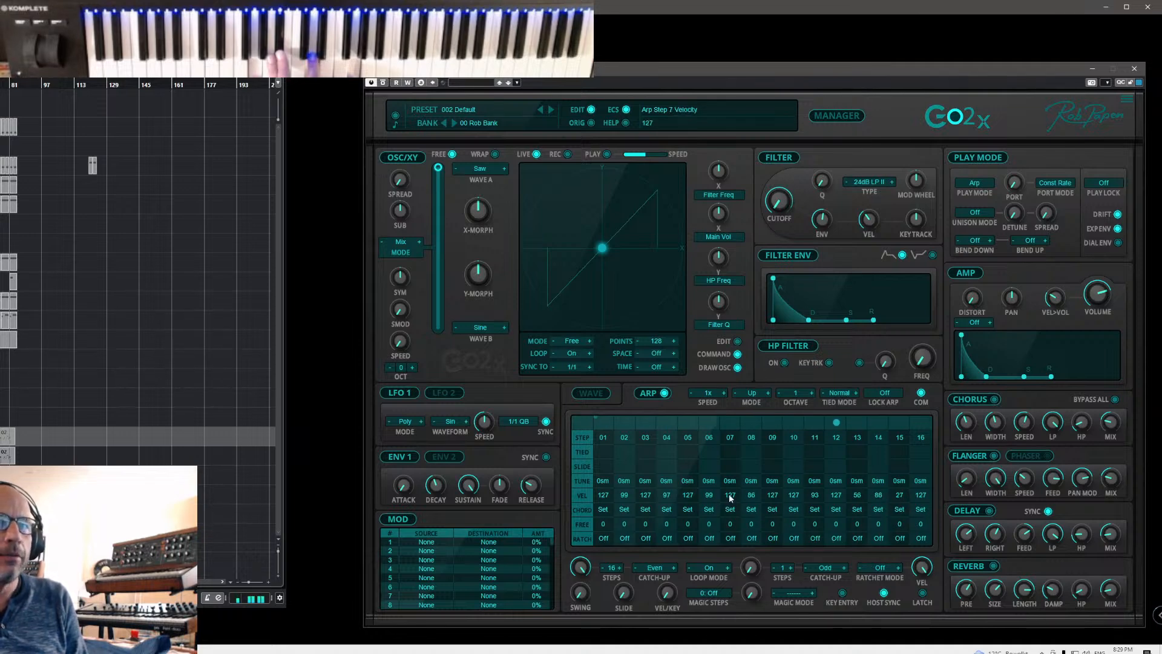
- Set arpeggiator velocities to 102 on step 1, 83 on step 2, 40 on step 5, 73 on step 7 and 72 on step 16
drag(729, 493, 695, 504)
drag(681, 545, 679, 552)
drag(620, 493, 624, 506)
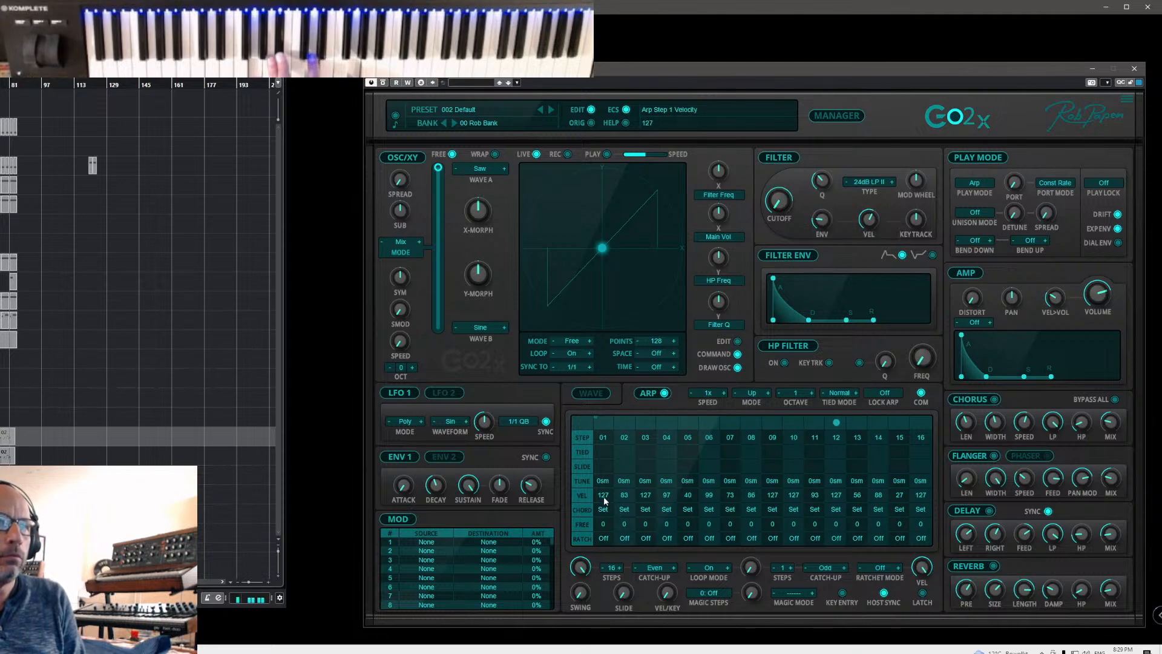
drag(604, 496, 604, 510)
drag(921, 501, 871, 536)
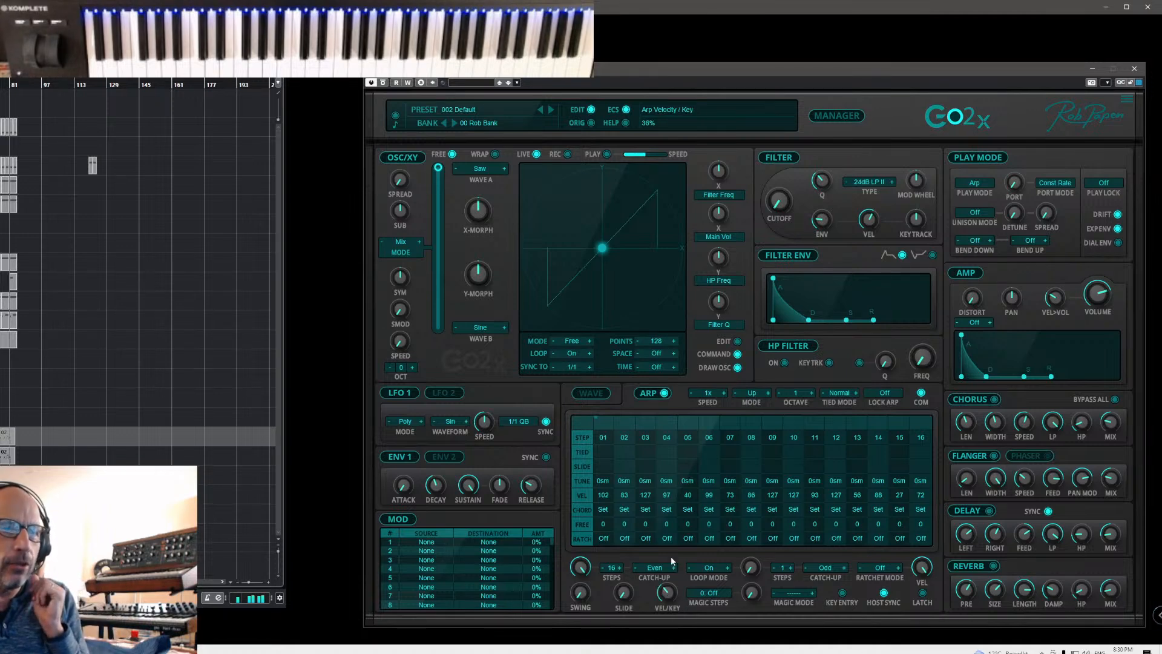
- Try different Vel/Key amounts for the arpeggiator, including 20%, and raise the filter cutoff to 60 Hz
drag(664, 599, 668, 593)
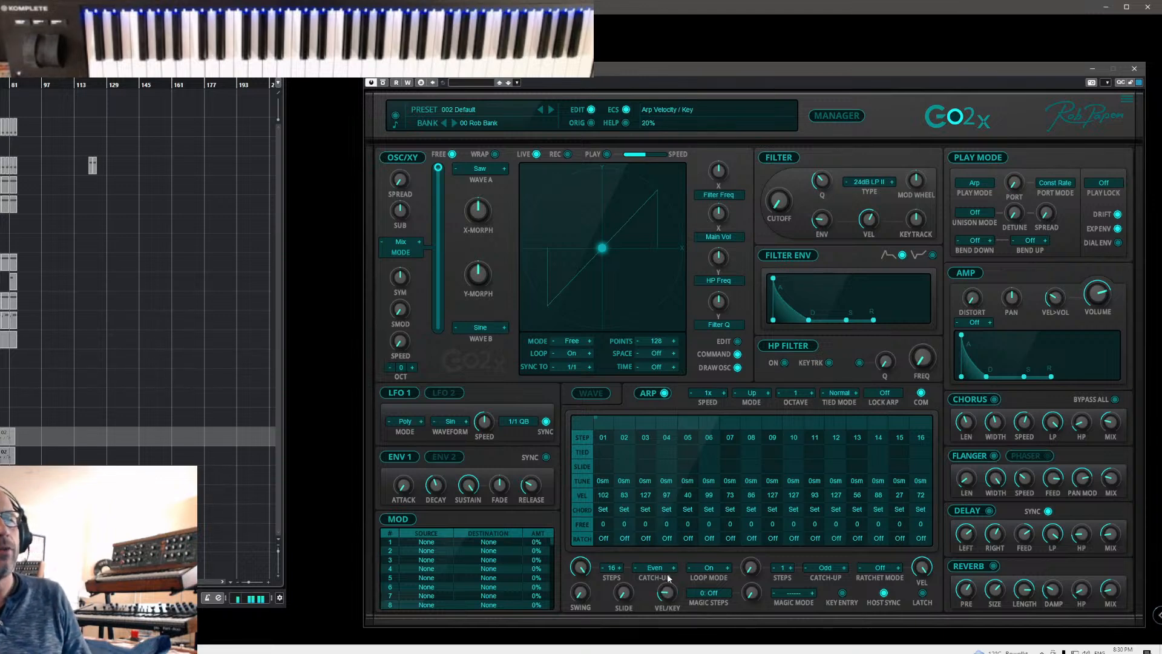
drag(666, 593, 667, 607)
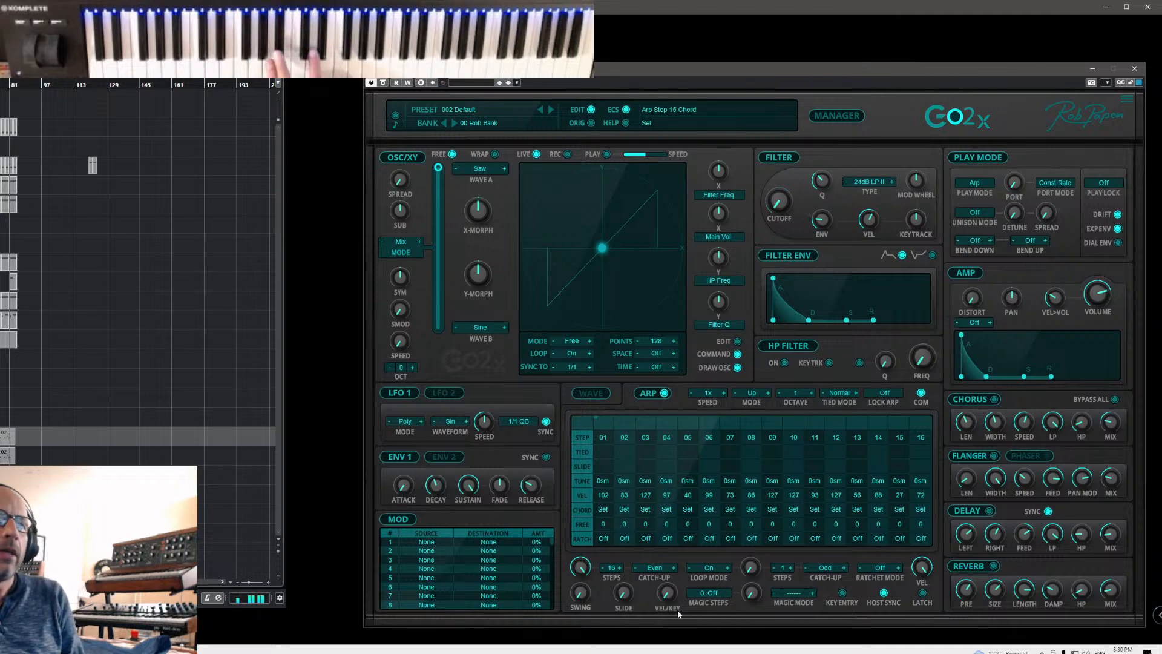
drag(673, 526, 681, 465)
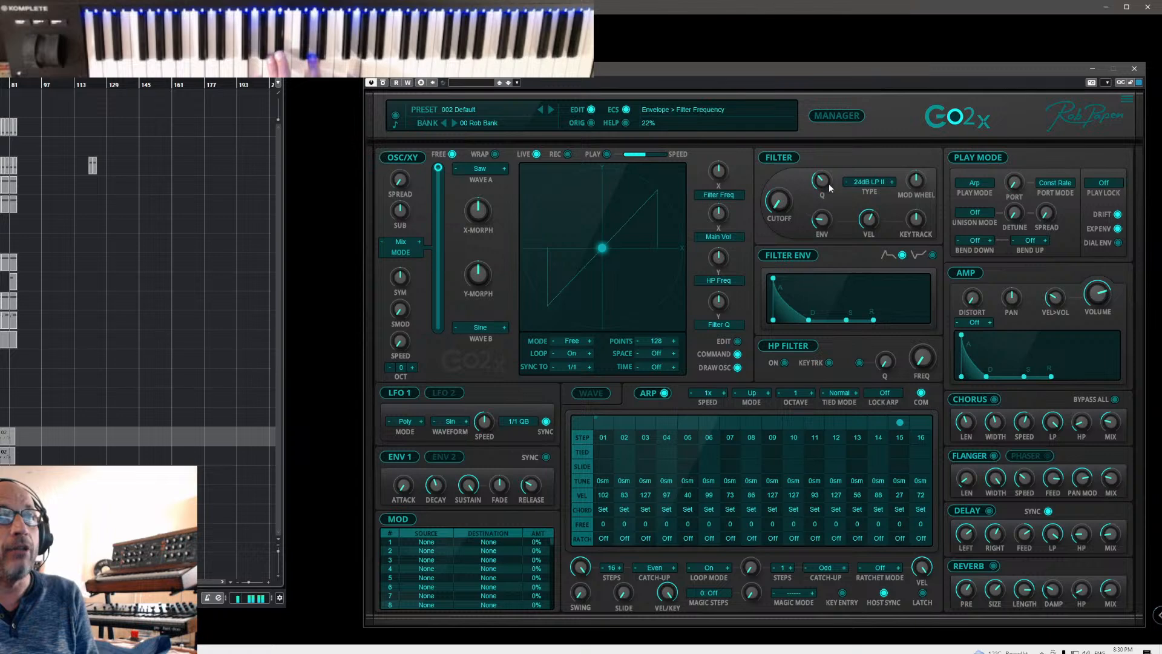
drag(779, 201, 780, 184)
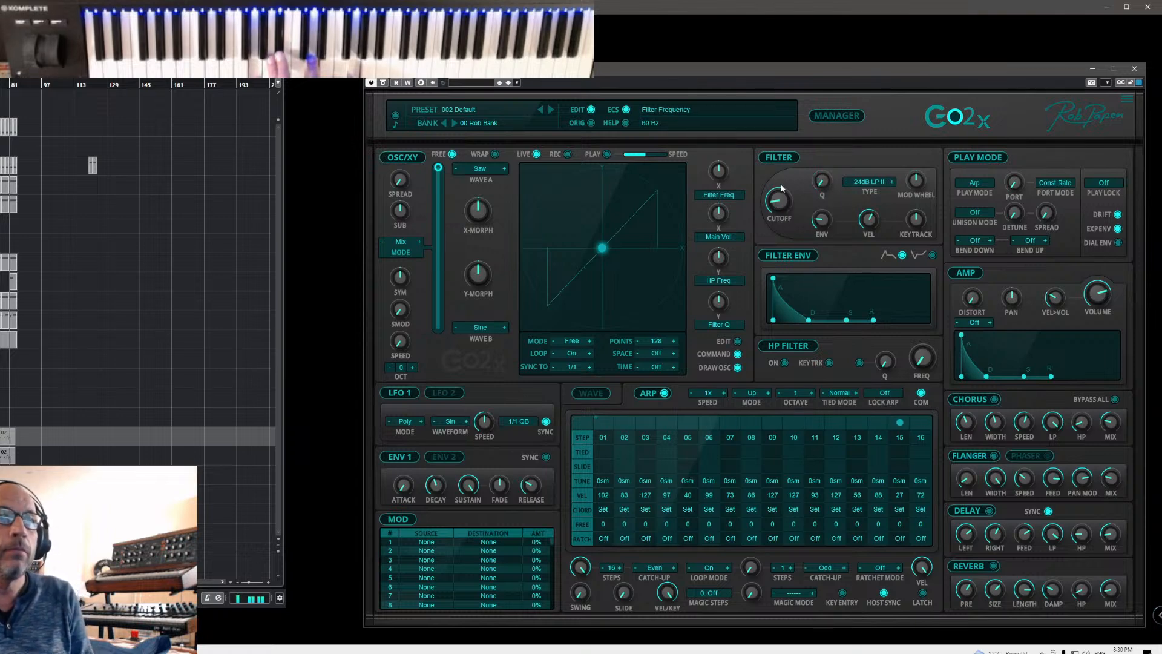
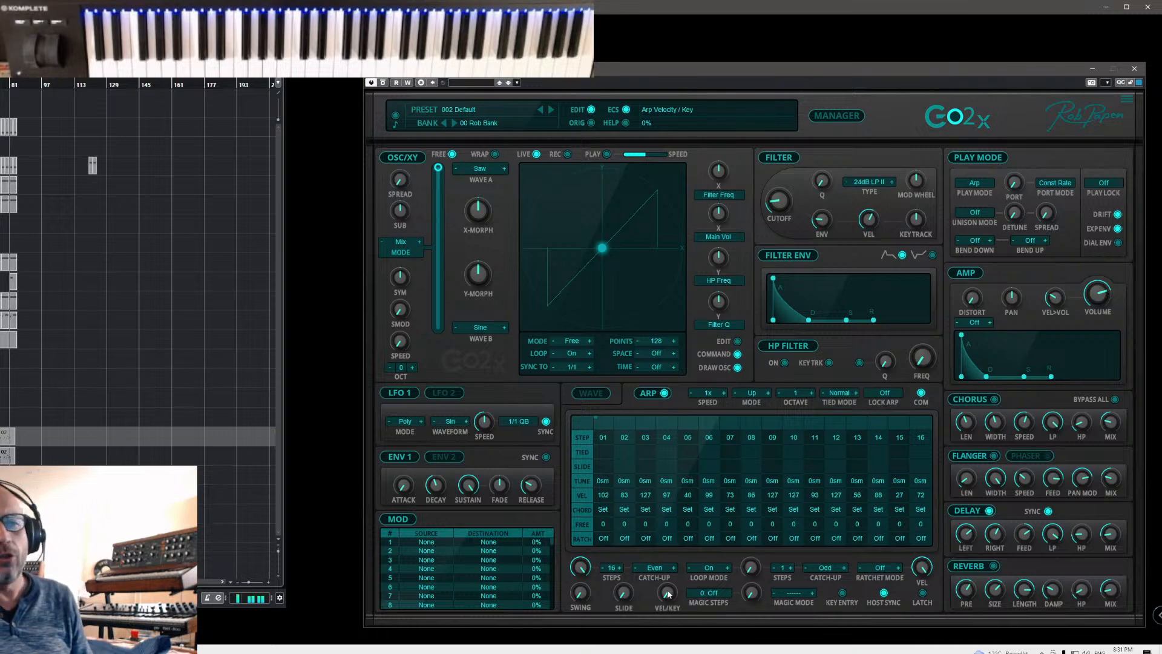
- Compare the arpeggiator's Vel/Key amount at 79% and 2%, and raise it again
drag(665, 592, 670, 598)
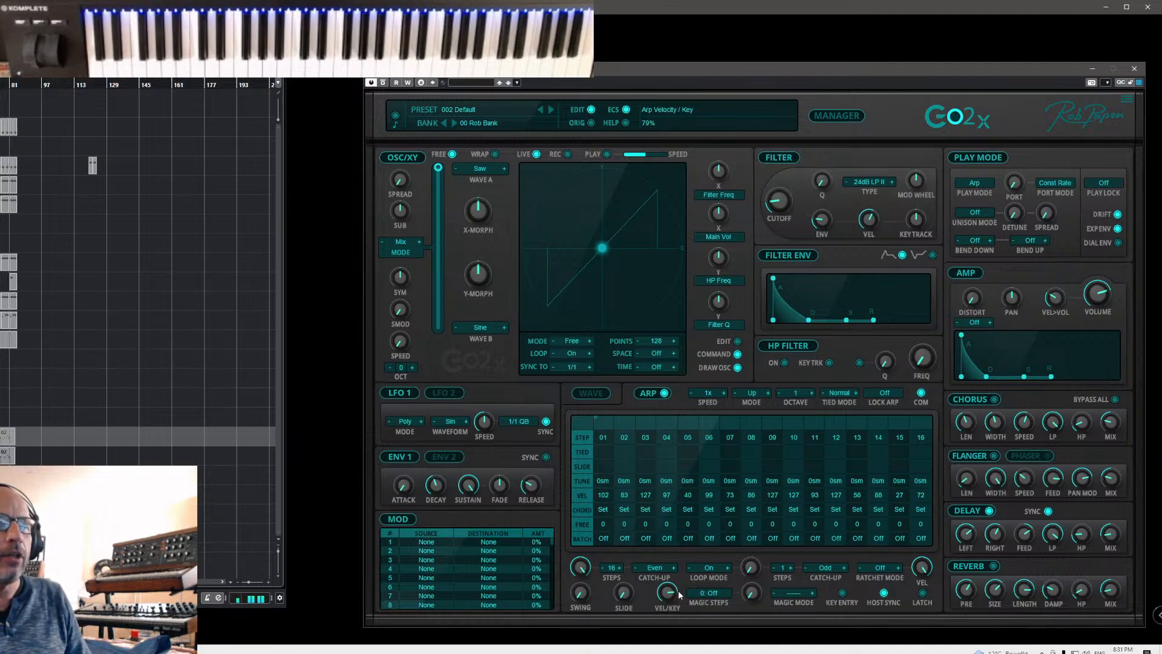
drag(670, 600, 678, 642)
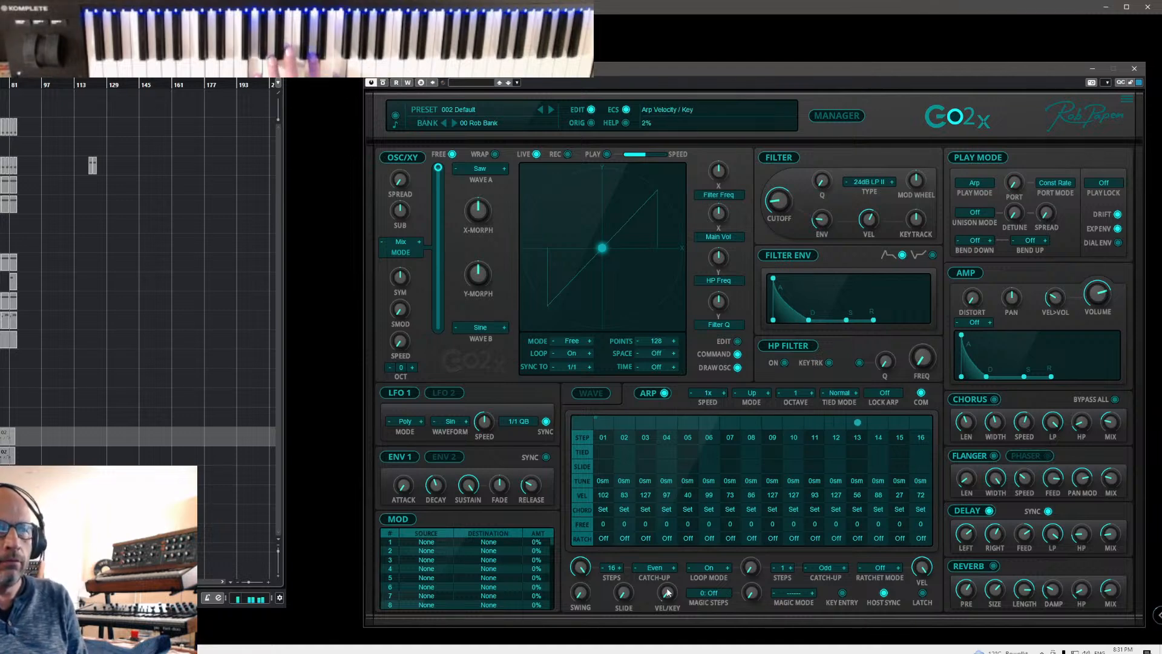
drag(668, 593, 727, 497)
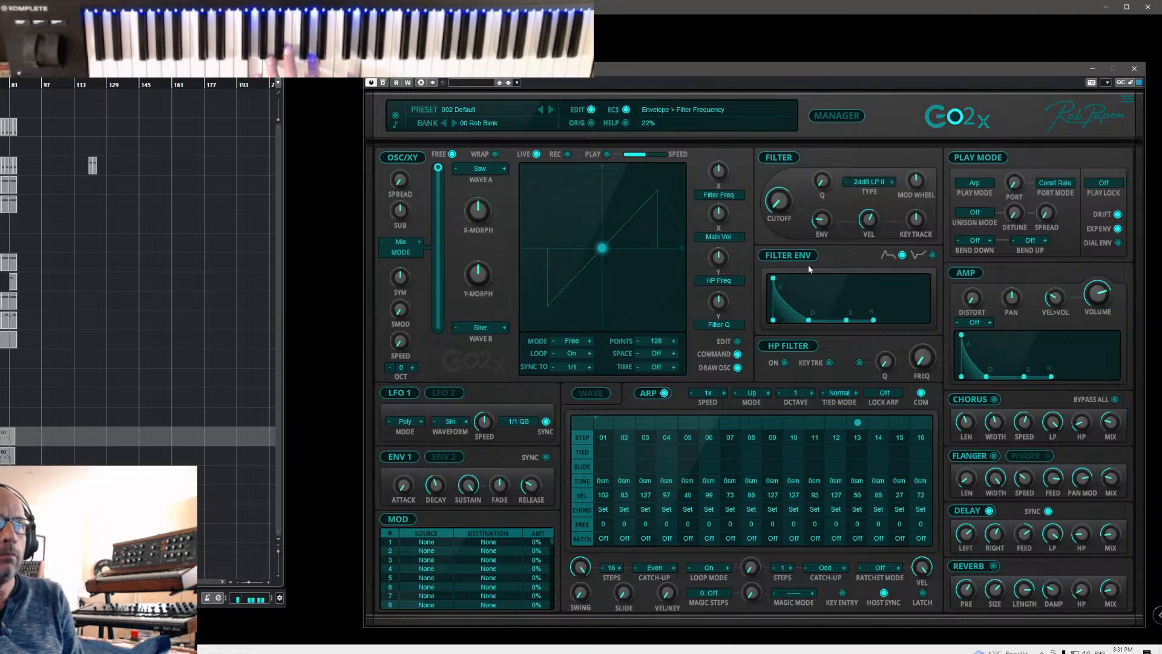
- Shorten the filter envelope's decay and set the velocity of arpeggiator step 10 to 65
drag(809, 319, 773, 323)
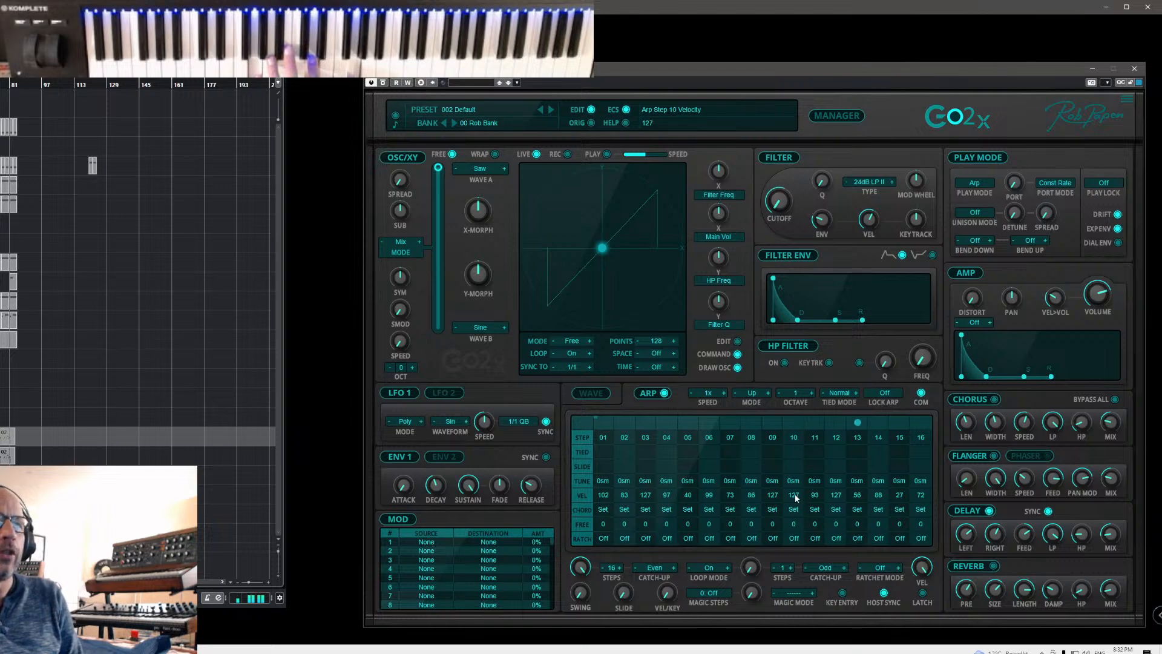
drag(796, 497, 804, 522)
drag(864, 469, 873, 429)
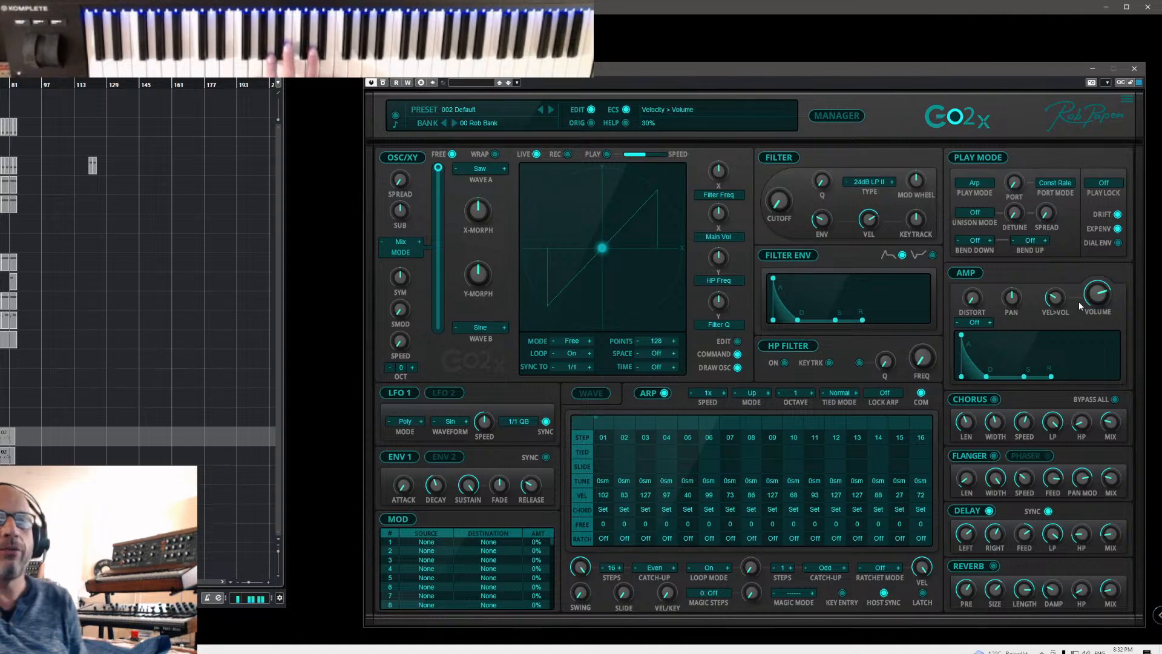
- Adjust the filter's velocity amount against the amp's velocity-to-volume amount, and increase the filter's key tracking
mouse_move(1046, 306)
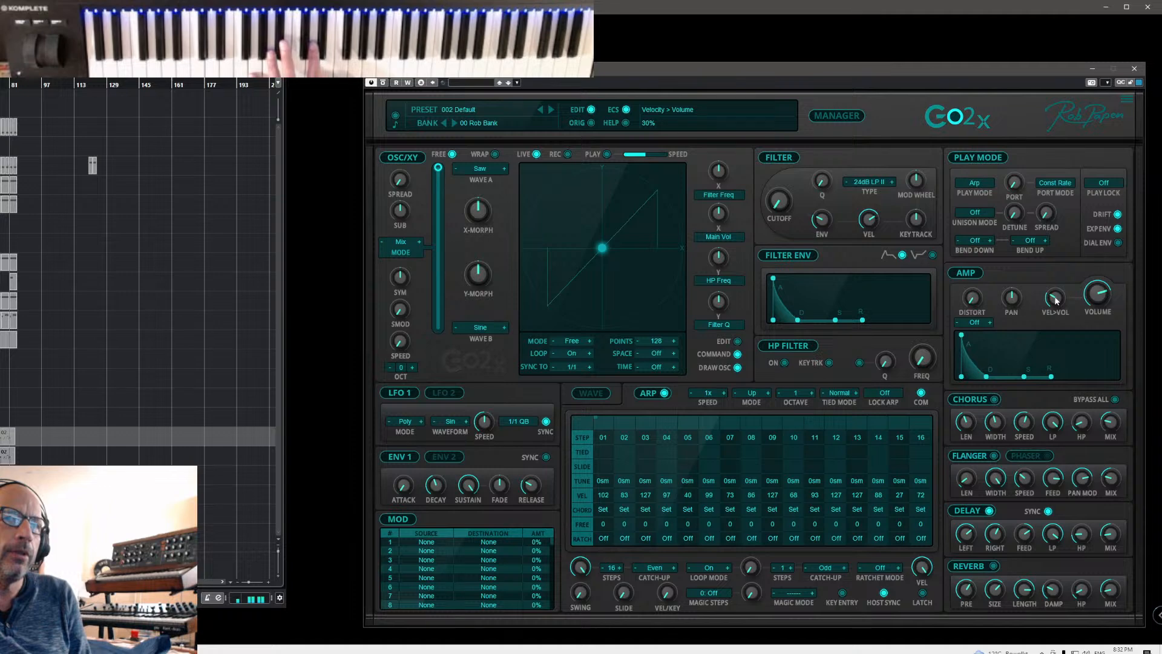
mouse_move(808, 227)
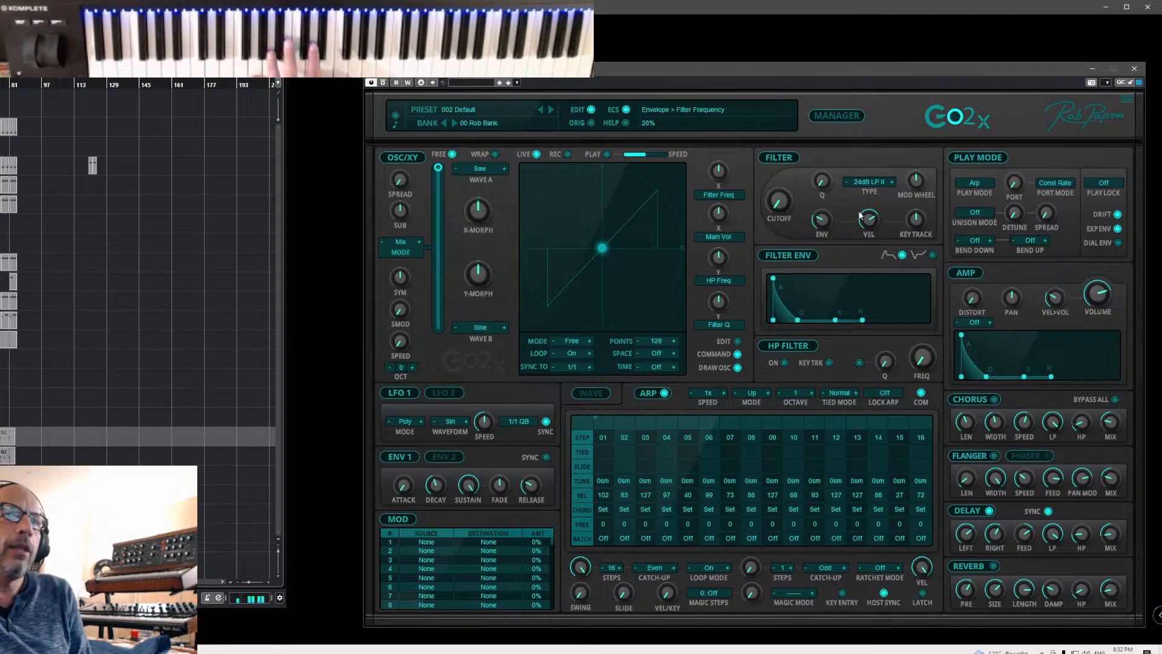
mouse_move(866, 221)
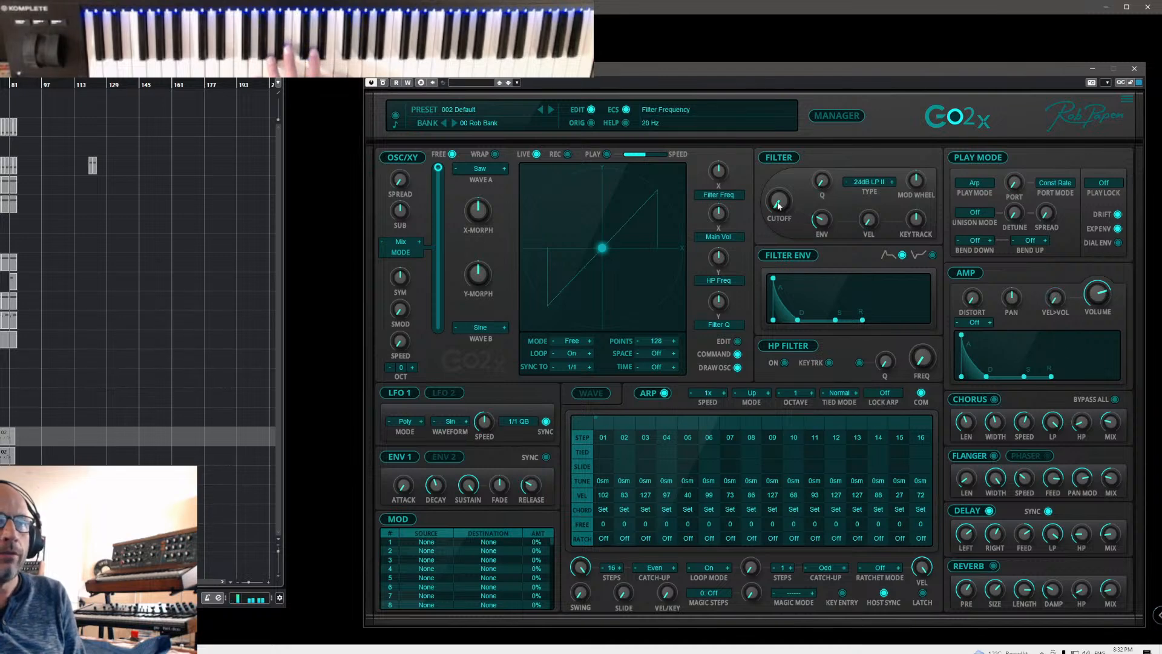
drag(1053, 301, 1070, 245)
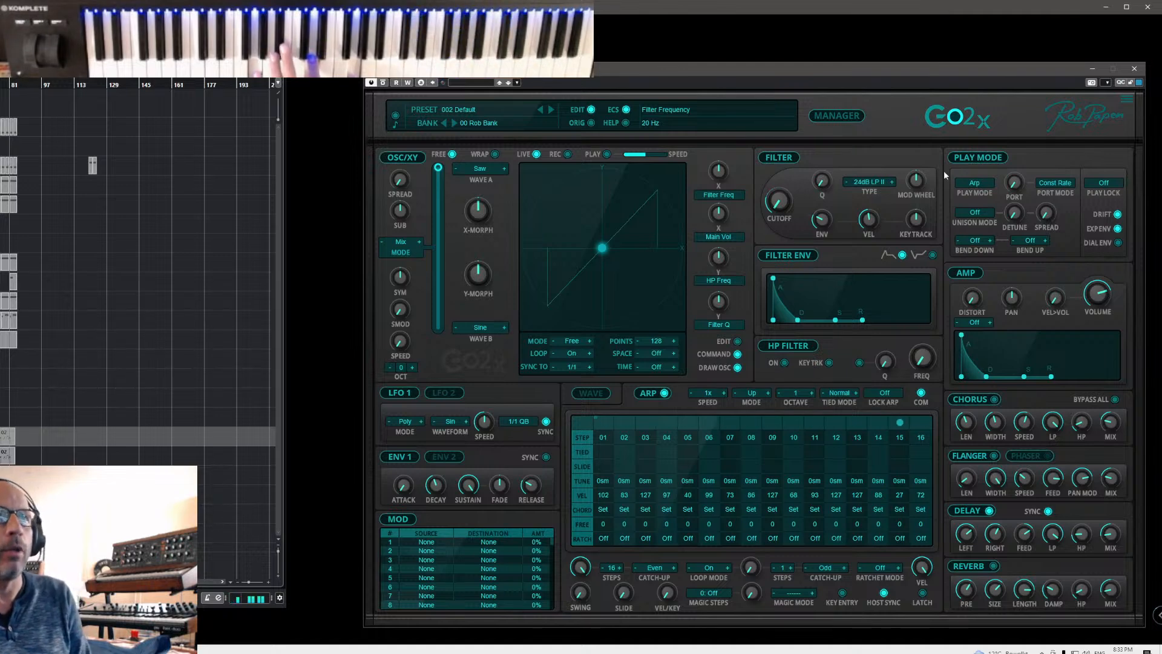
drag(918, 223, 925, 203)
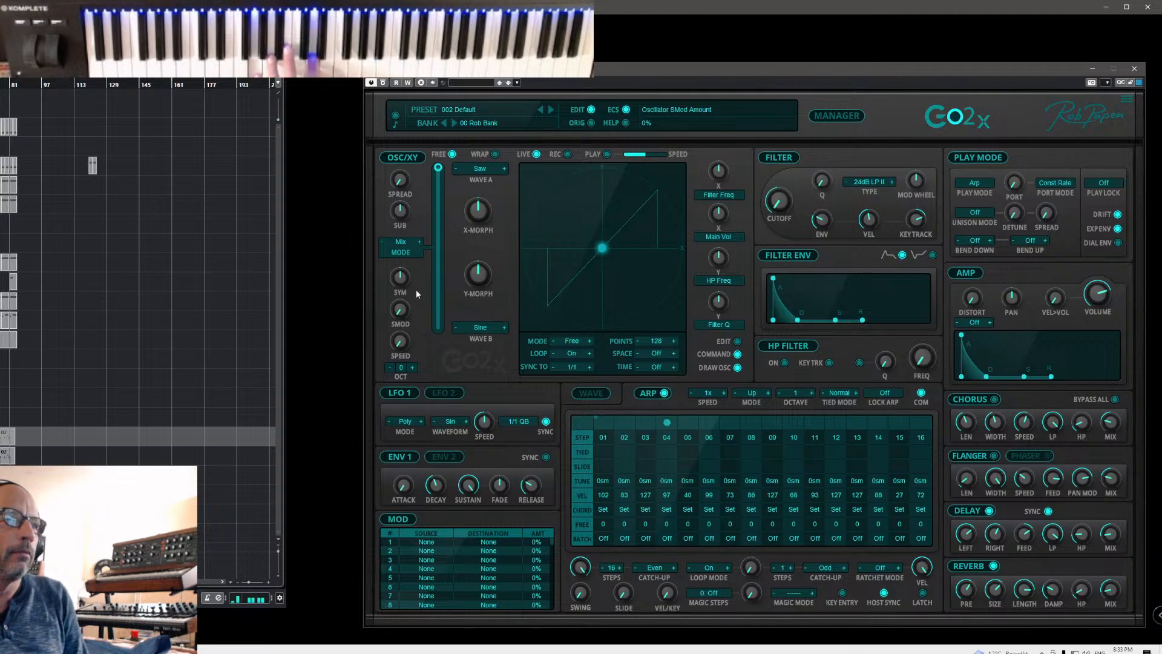
- Morph the oscillator fully to wave B, try Square and Triangle for it, and return the morph fully to the saw of wave A
drag(438, 169, 433, 331)
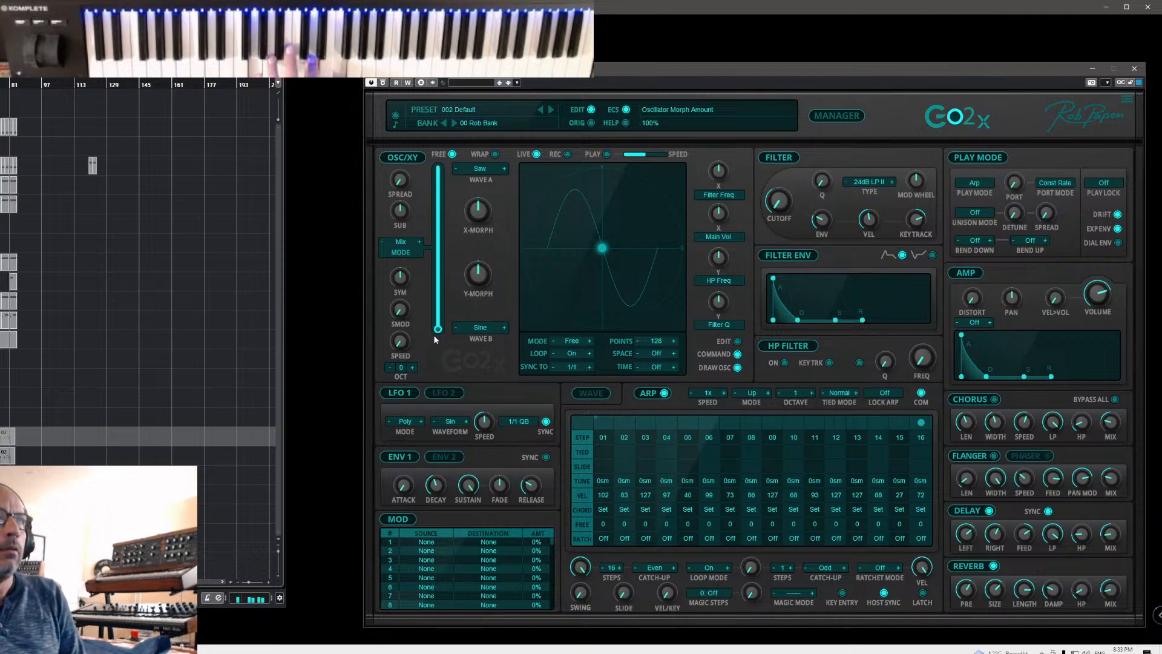
click(505, 328)
click(505, 328)
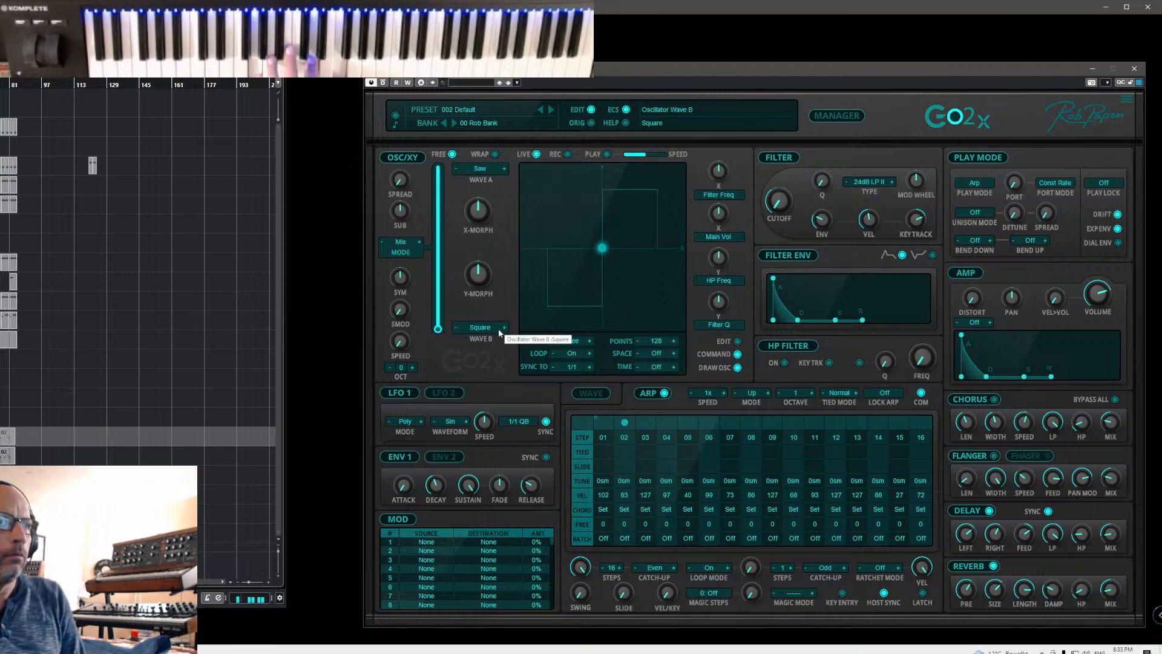
click(504, 328)
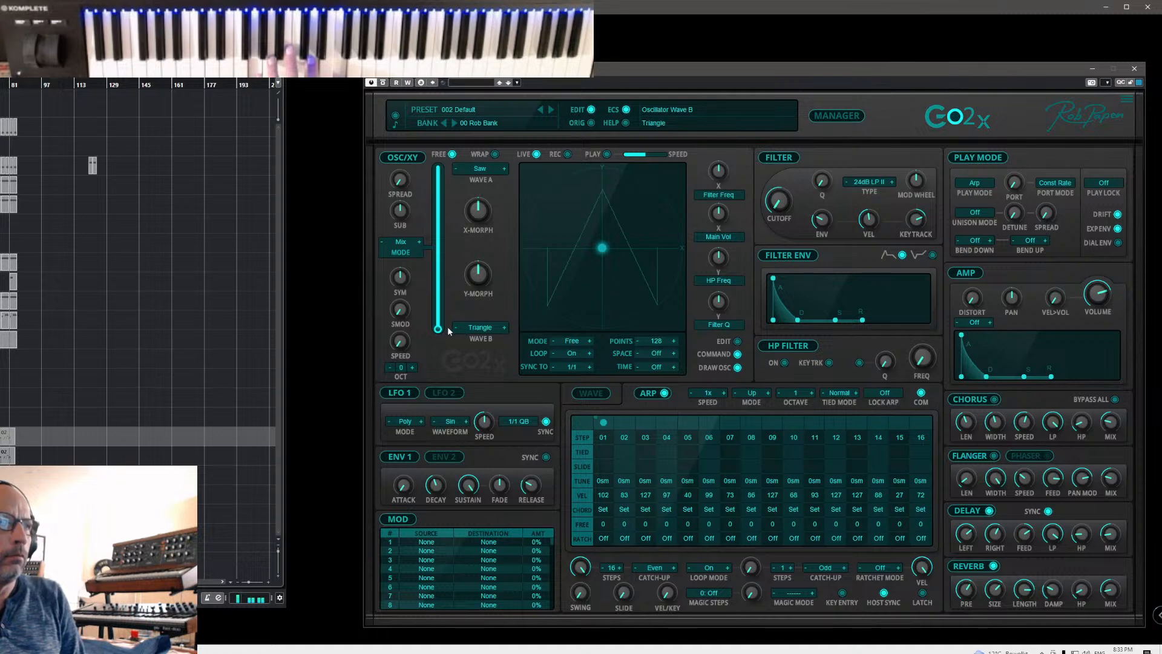
drag(438, 329, 483, 136)
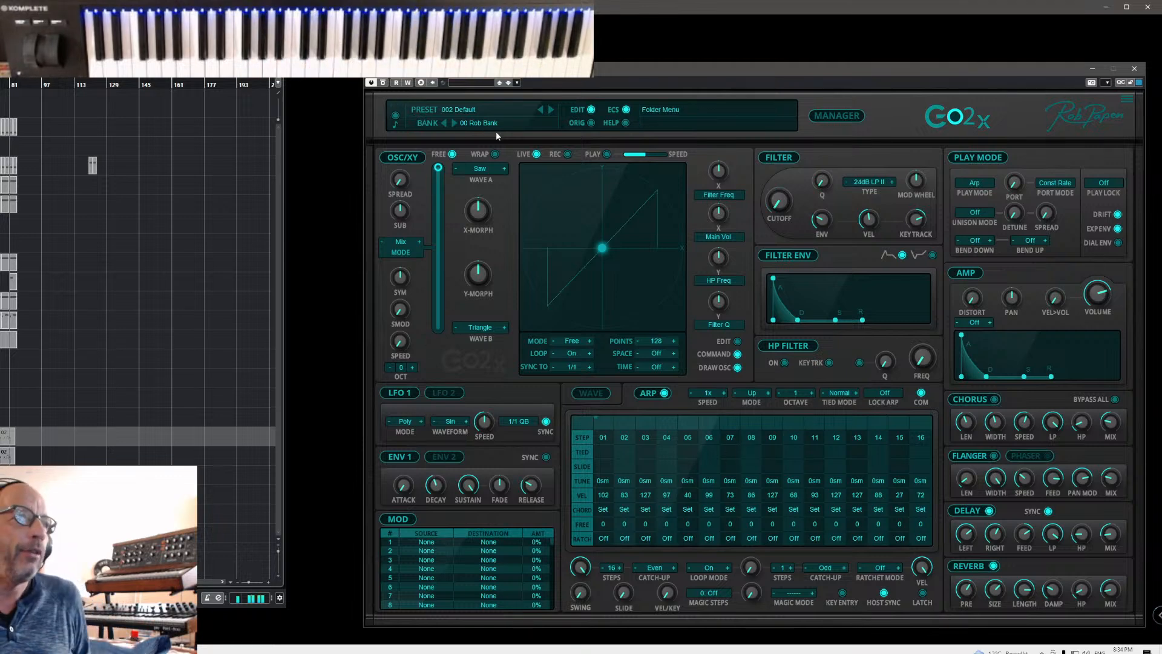
- Save the sound as a new preset named "Arp Vel ARP"
click(458, 110)
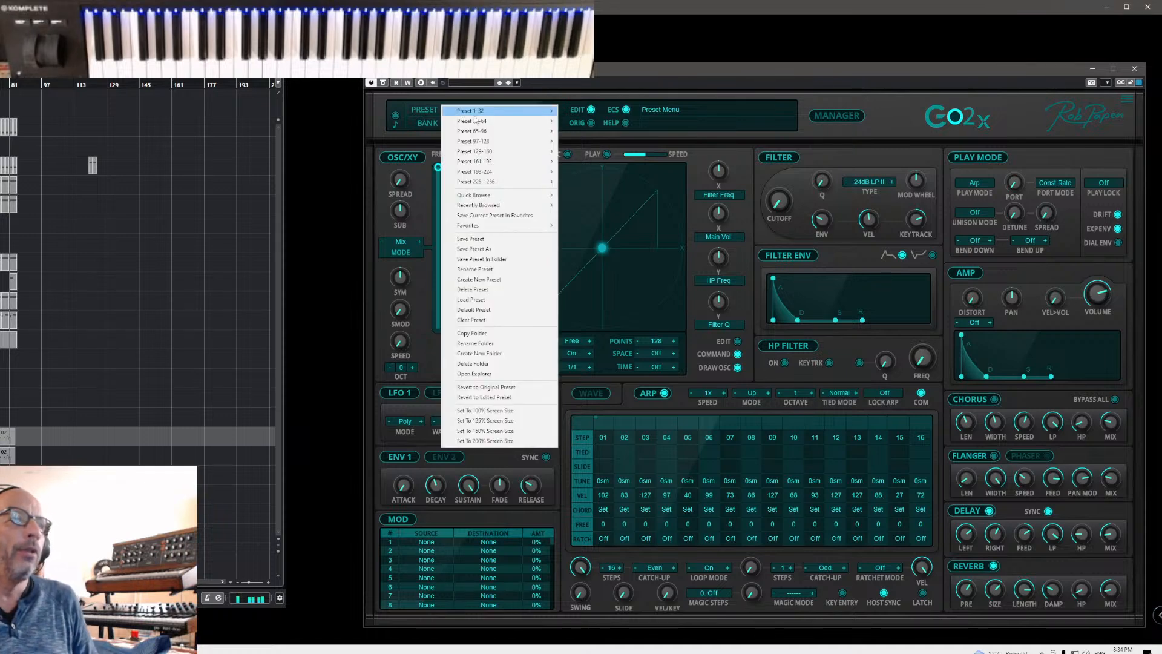
click(475, 249)
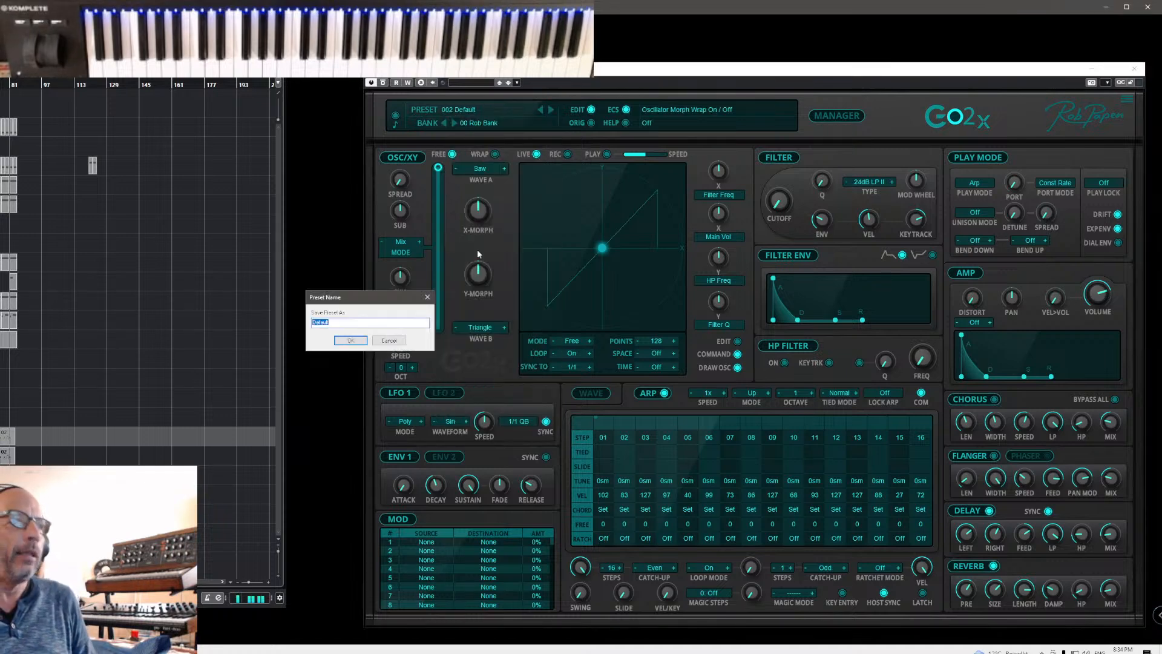
text(Arp Vel ARP)
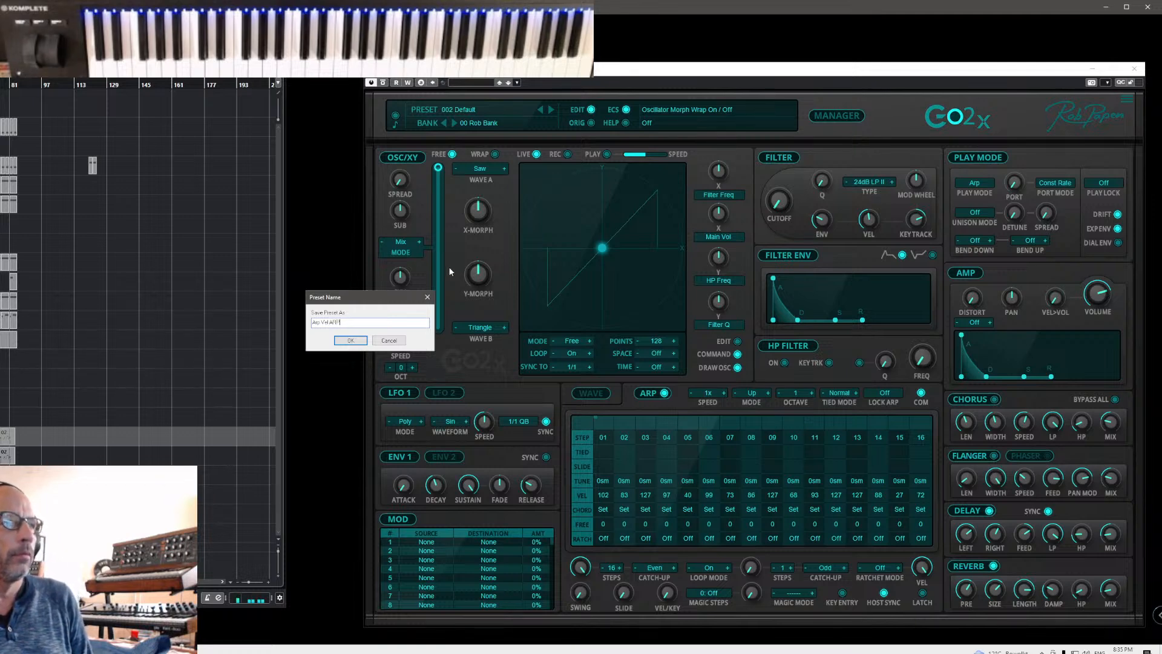
click(364, 341)
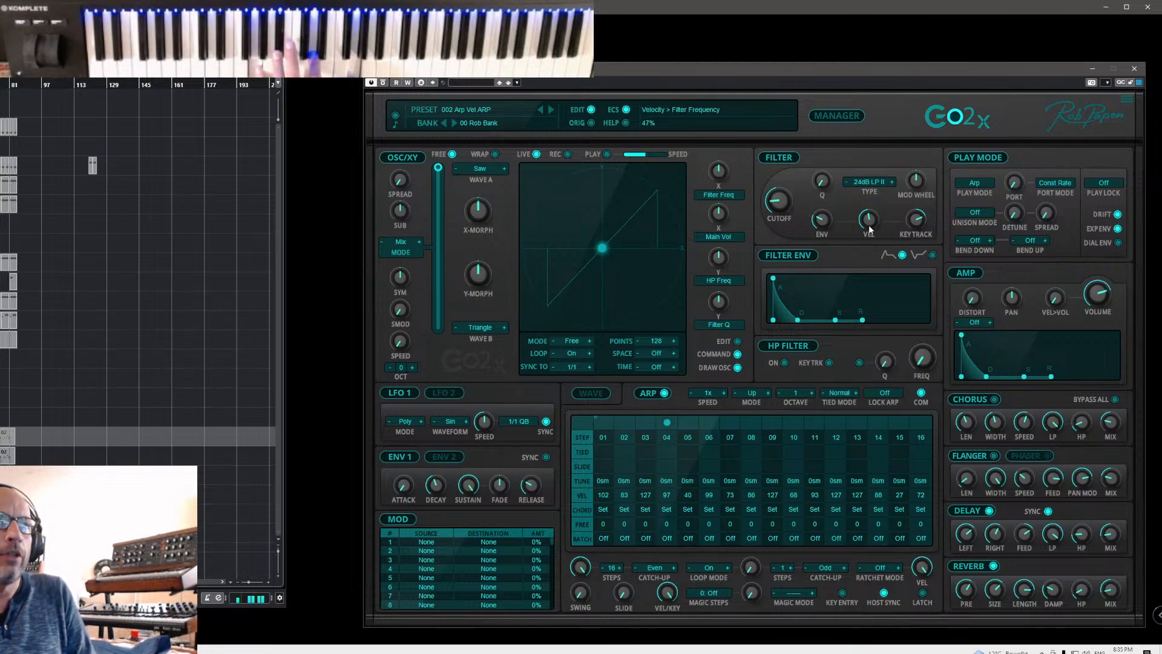
- Set the filter's velocity amount to 42% and save the sound as a new preset named "Arp Vel KEY"
mouse_move(872, 233)
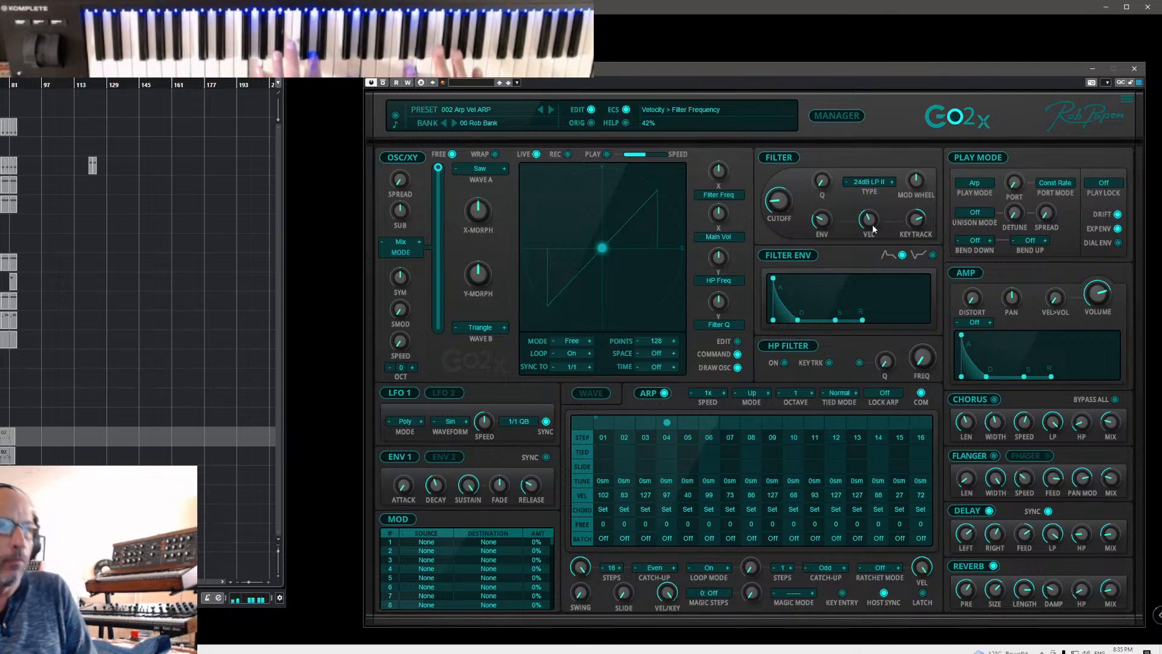
click(478, 109)
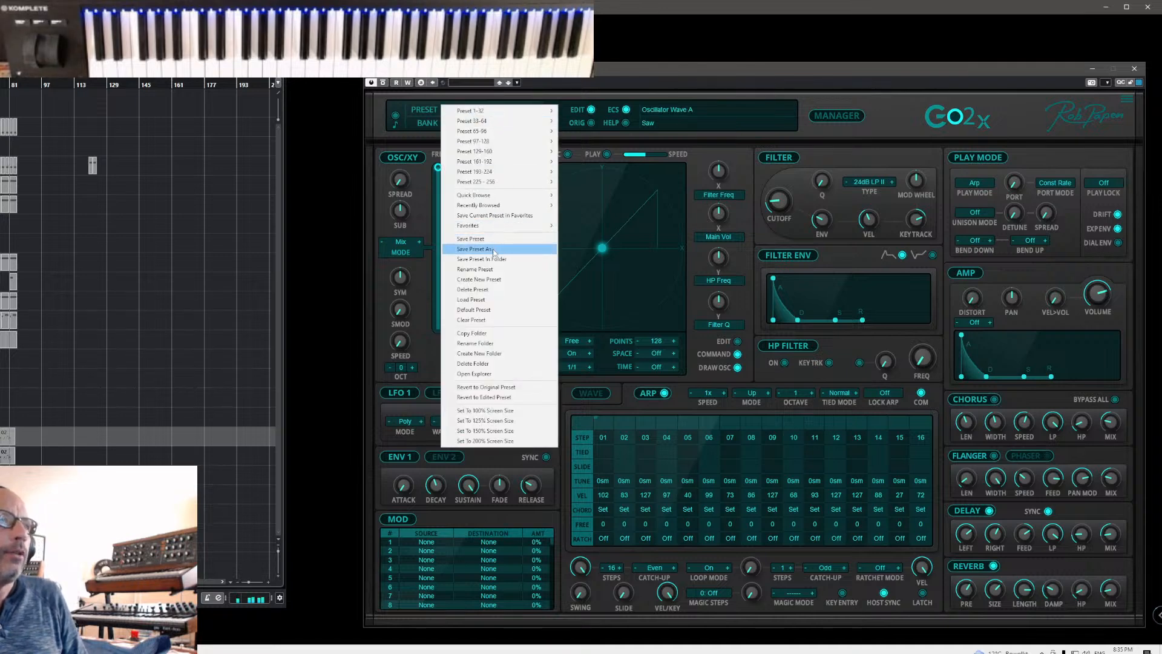
click(493, 249)
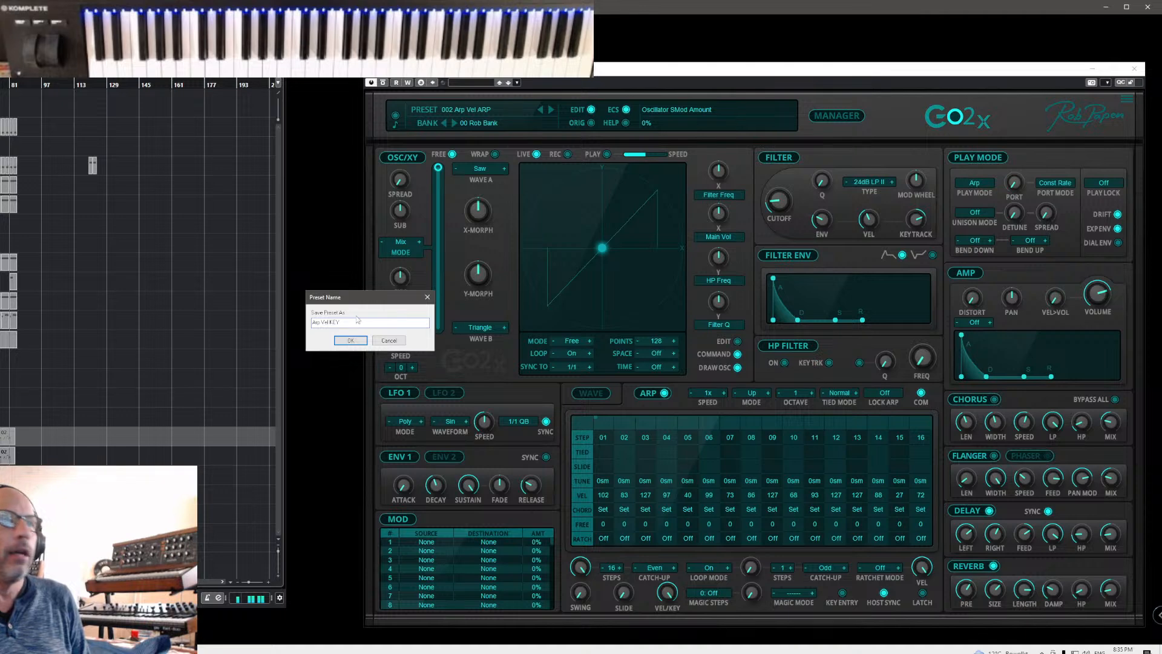
text(KEY)
click(350, 340)
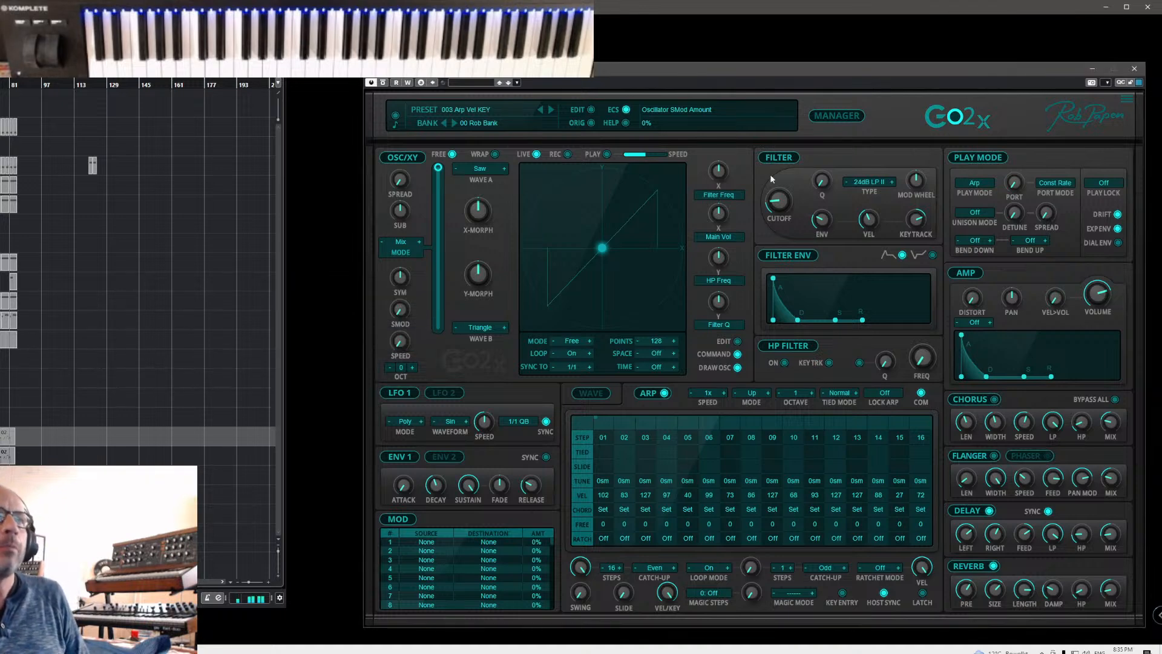
- Check the saved presets in the preset manager, return to the synth controls and set LFO 1's mode to Free
click(838, 117)
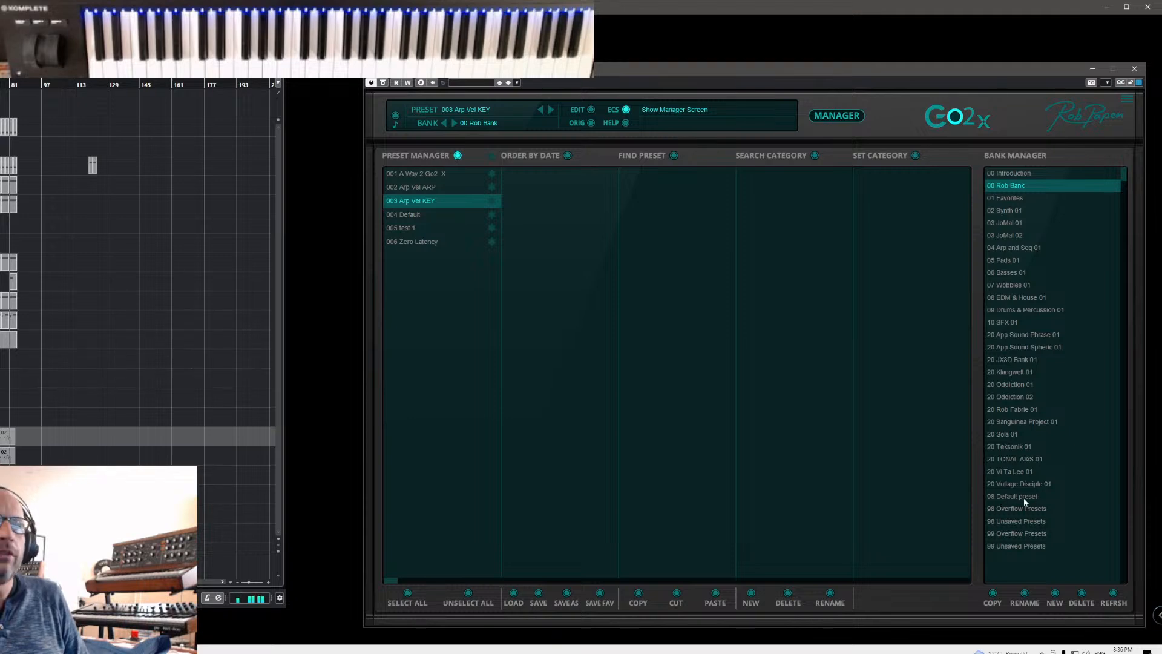
click(838, 115)
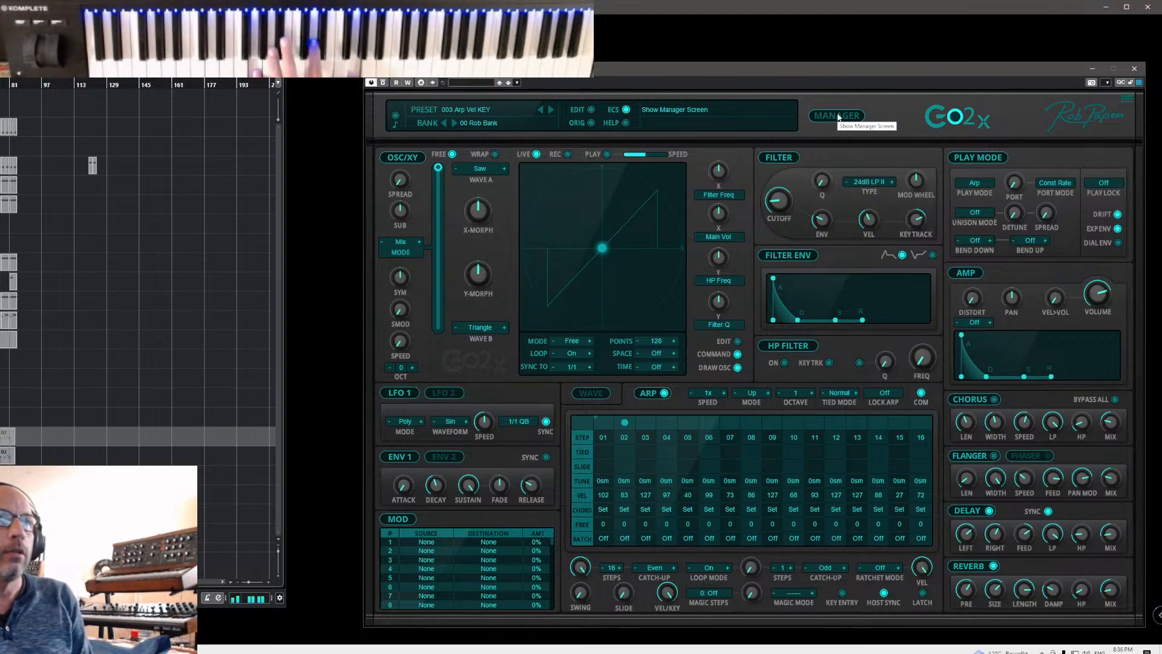
click(405, 423)
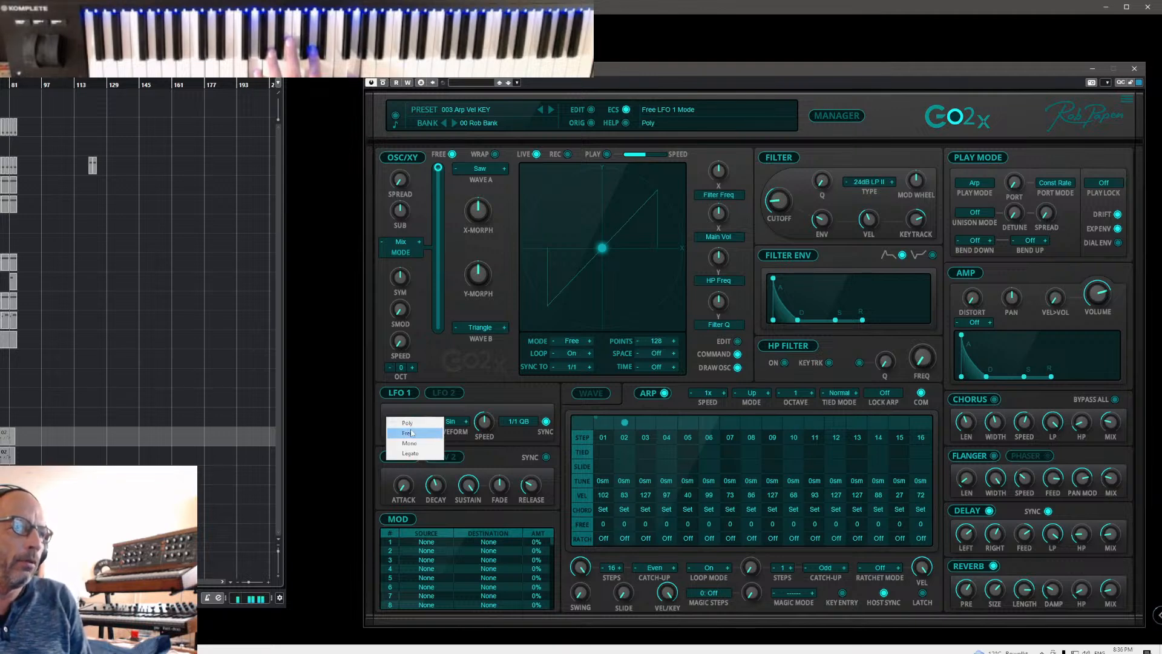
click(412, 434)
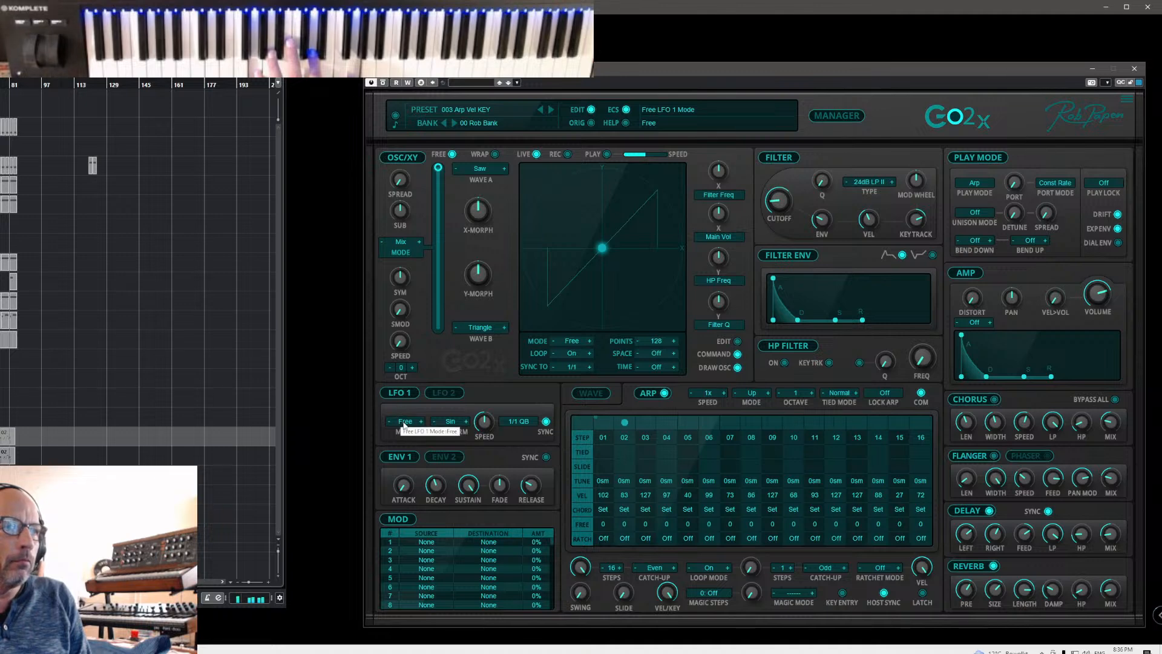
- Modulate the oscillator fine-tune with the free LFO 1 in slot 1 at 1% amount, with the LFO unsynced at 16.93 Hz
click(427, 550)
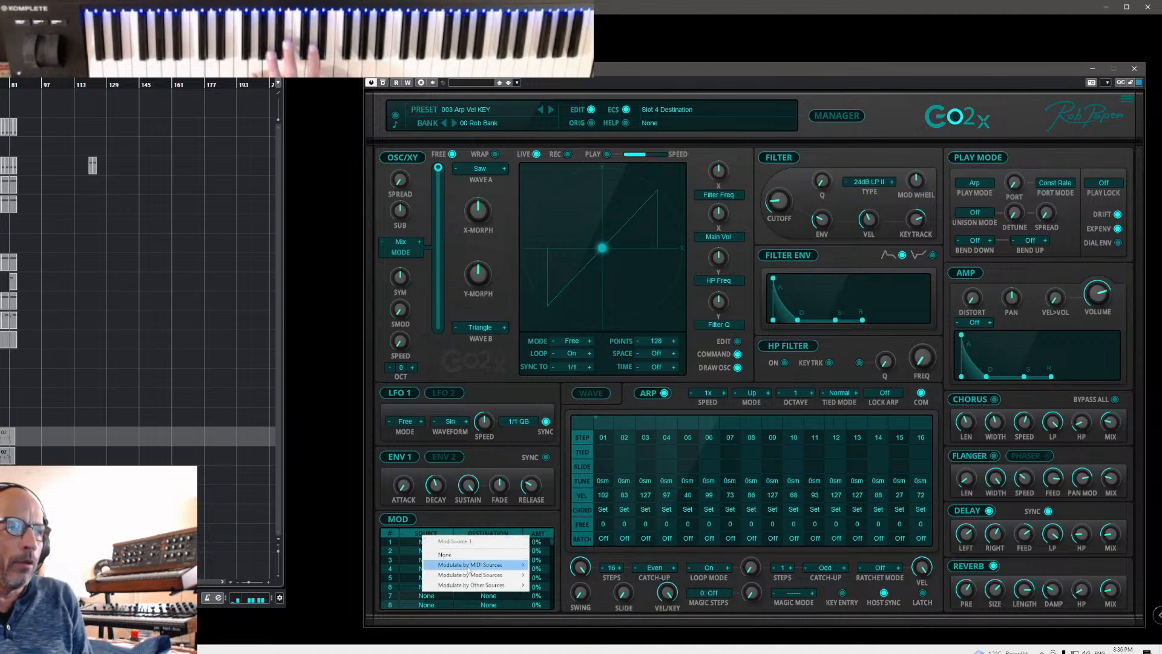
mouse_move(478, 563)
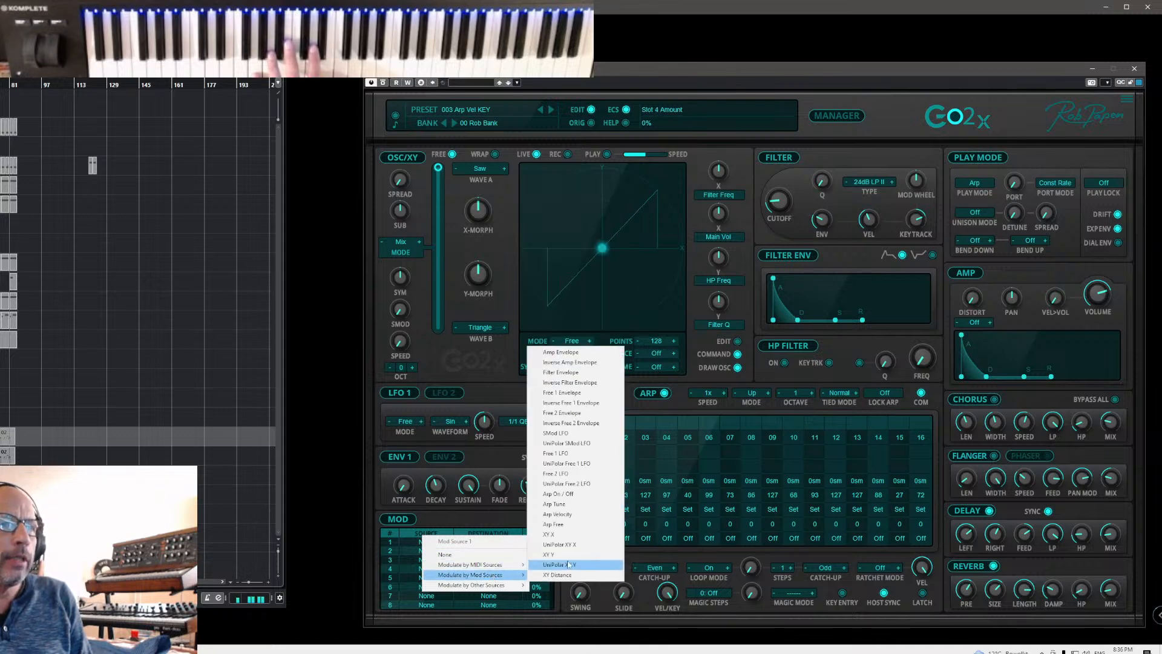
click(560, 452)
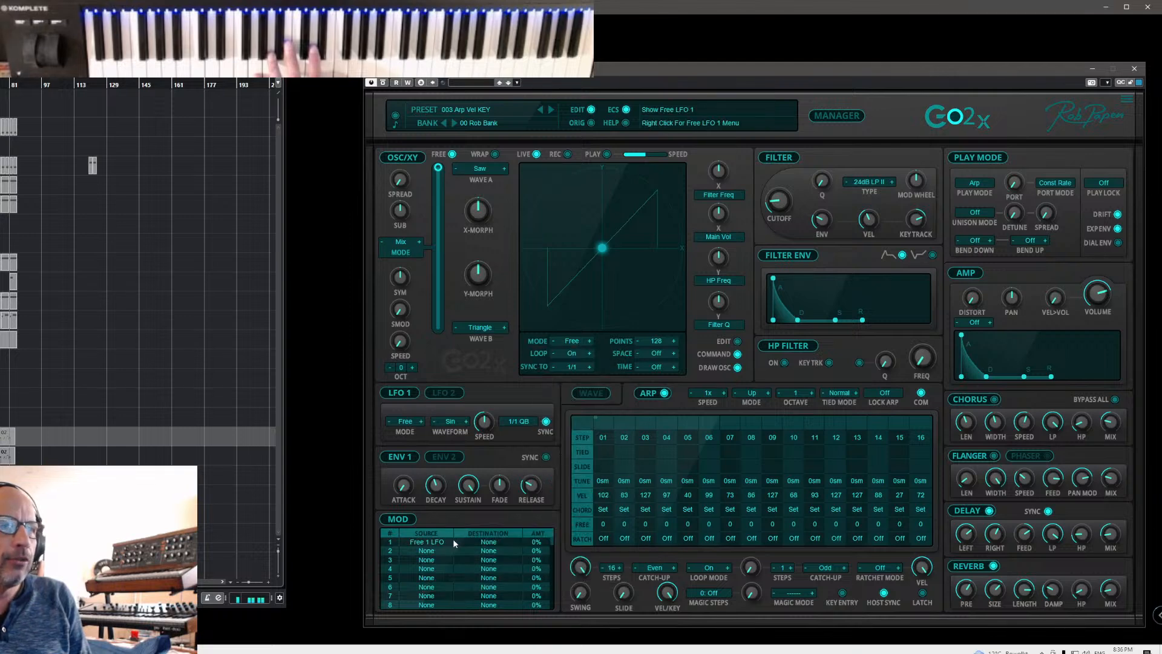
click(489, 542)
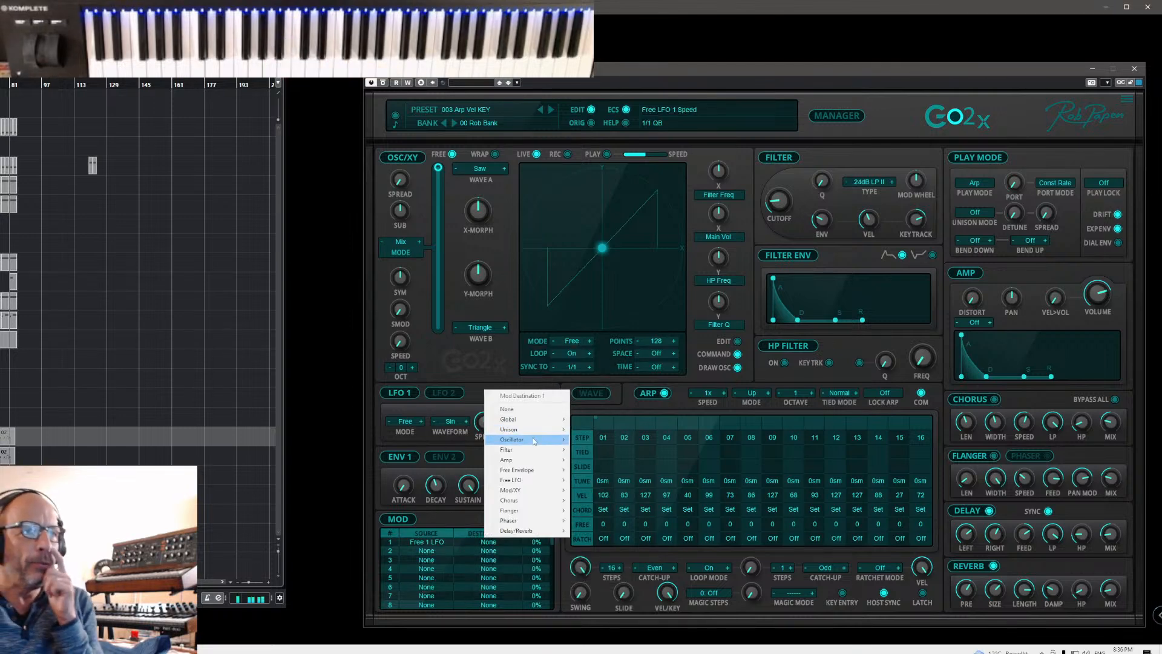
mouse_move(534, 441)
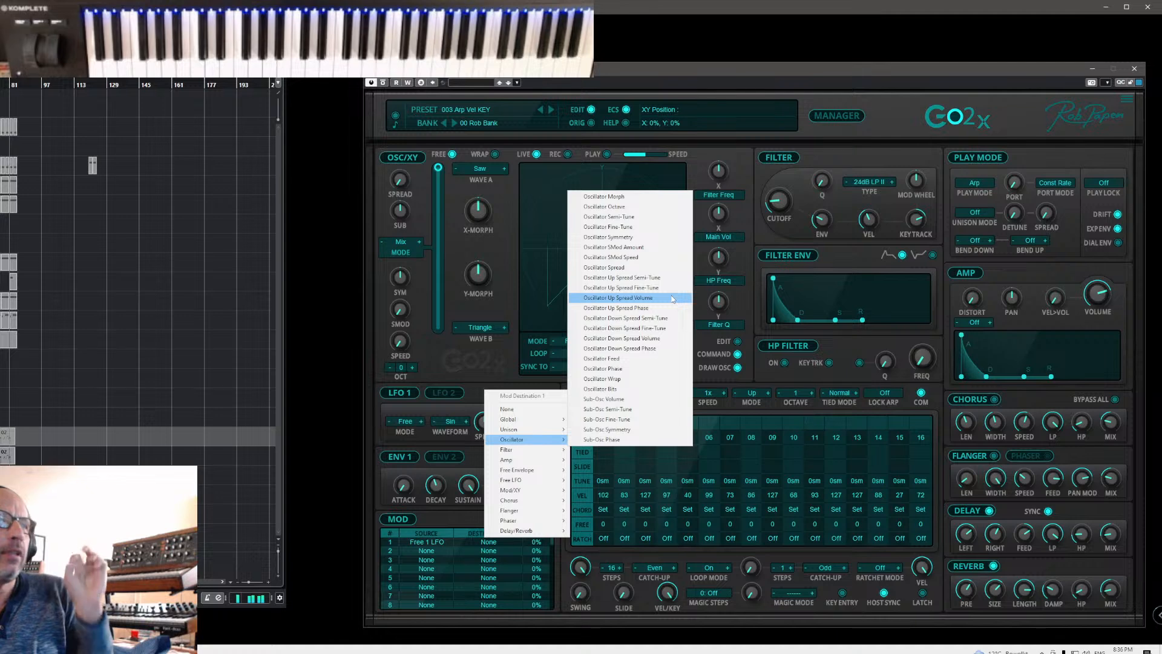
click(635, 228)
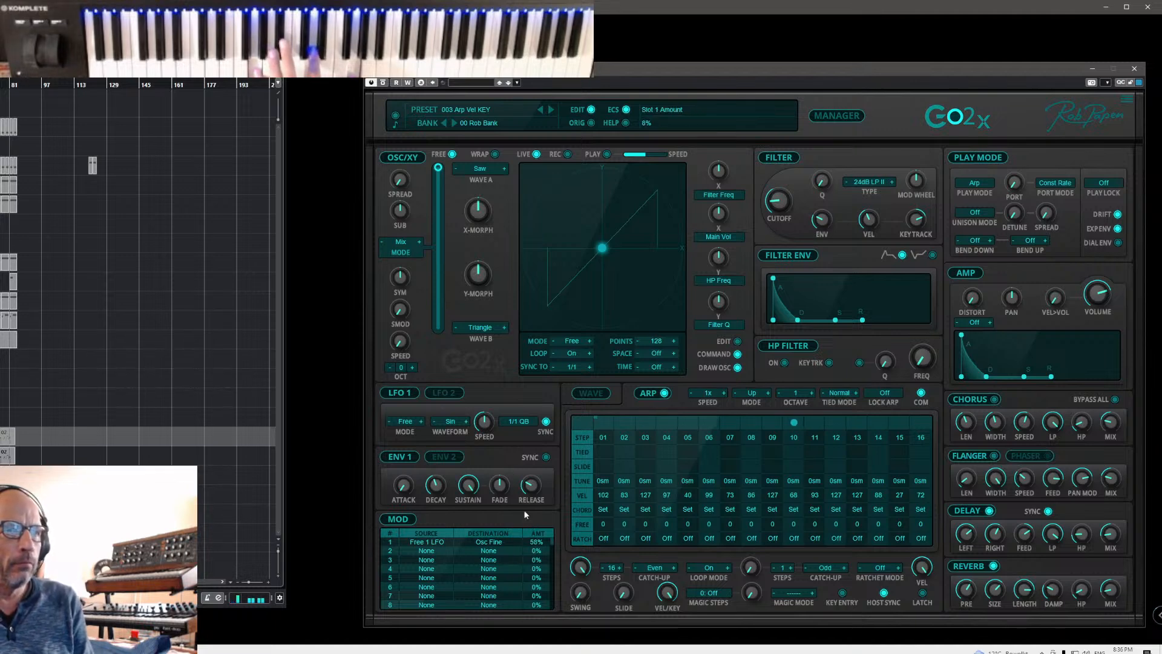
drag(487, 425, 492, 413)
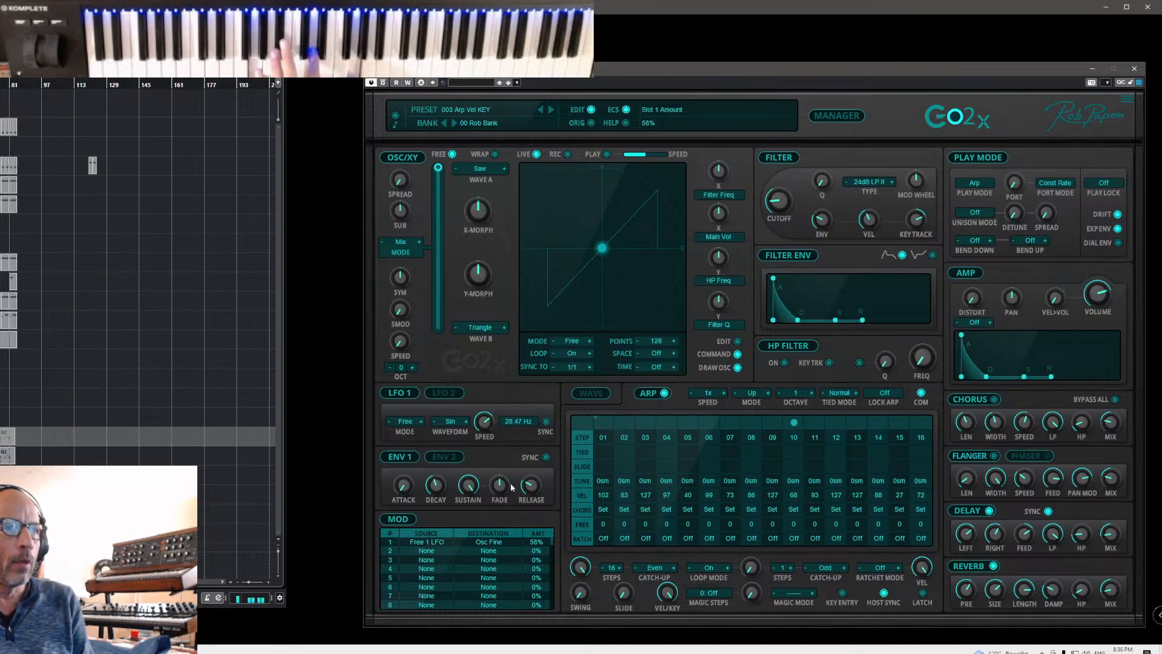
scroll(490, 428, down, 3)
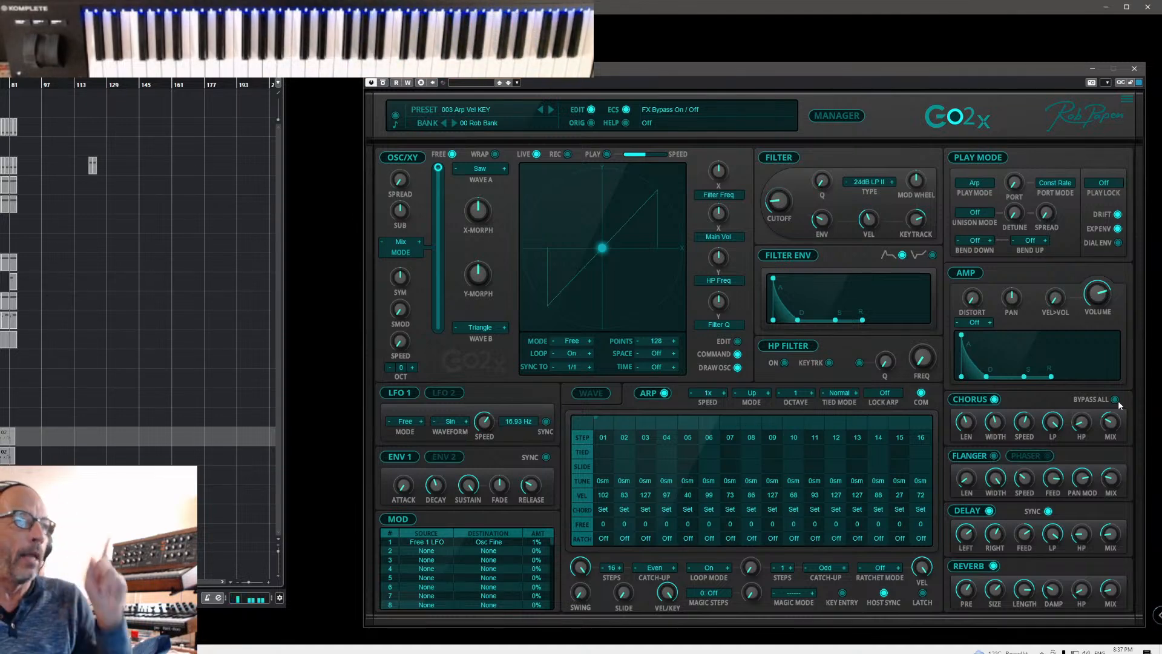
- Save the sound as a new preset named "Arp Vel KEY ModWhl"
click(453, 109)
click(506, 249)
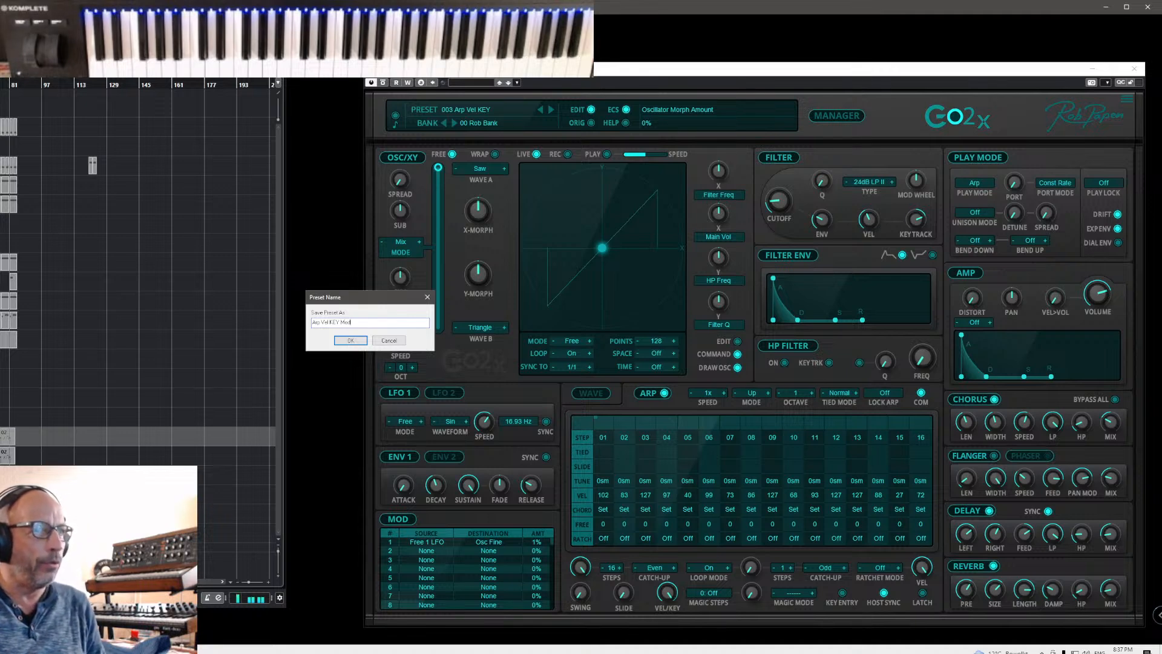
click(351, 340)
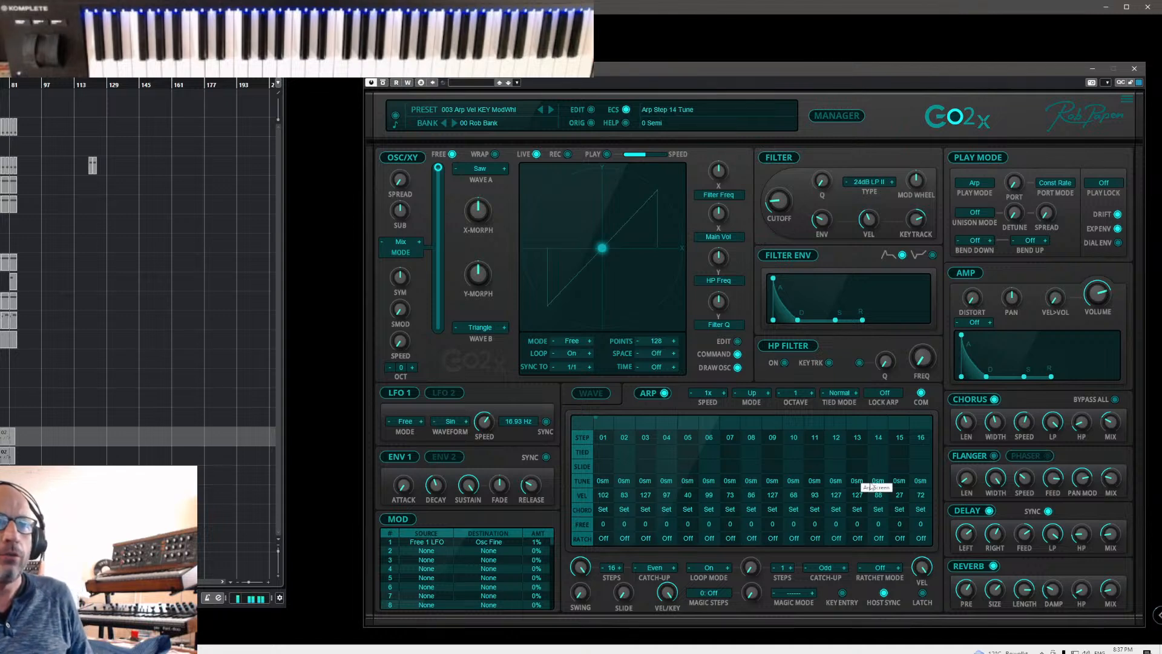
- Assign the mod wheel as the source of modulation slots 2 and 3
click(427, 552)
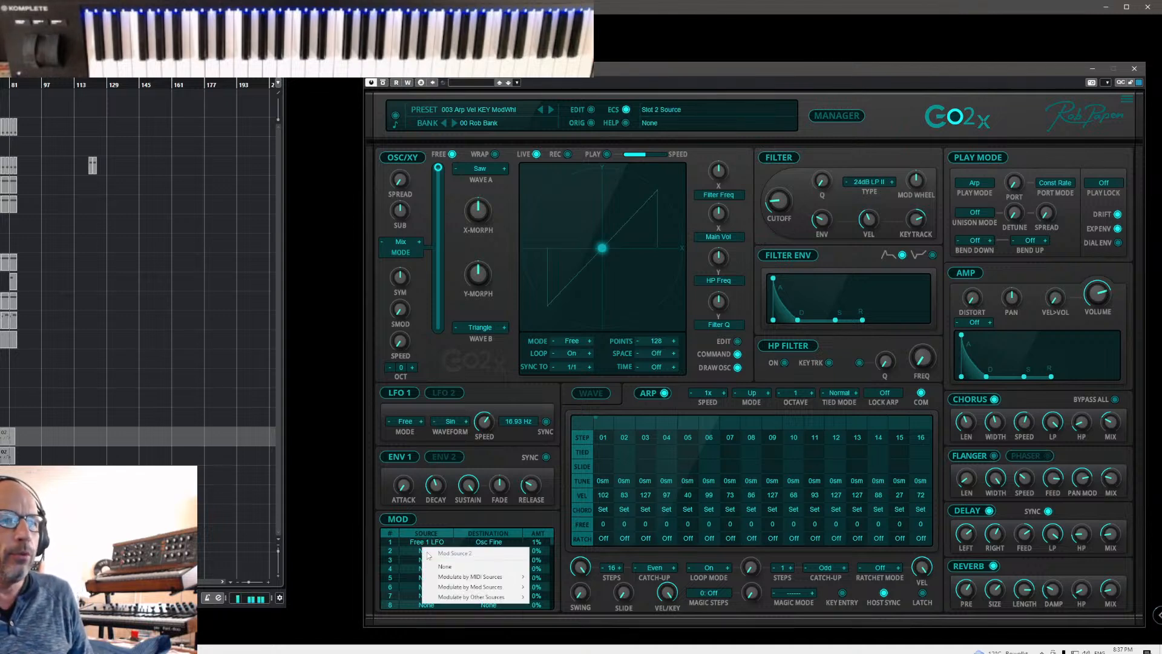
mouse_move(466, 579)
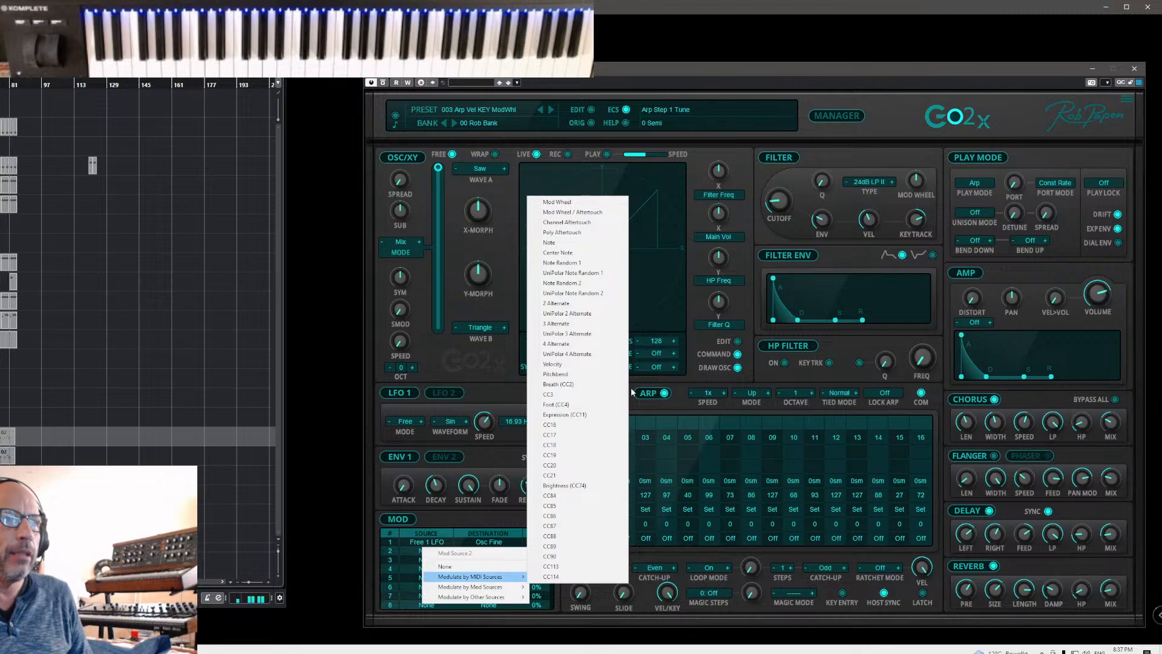
click(585, 206)
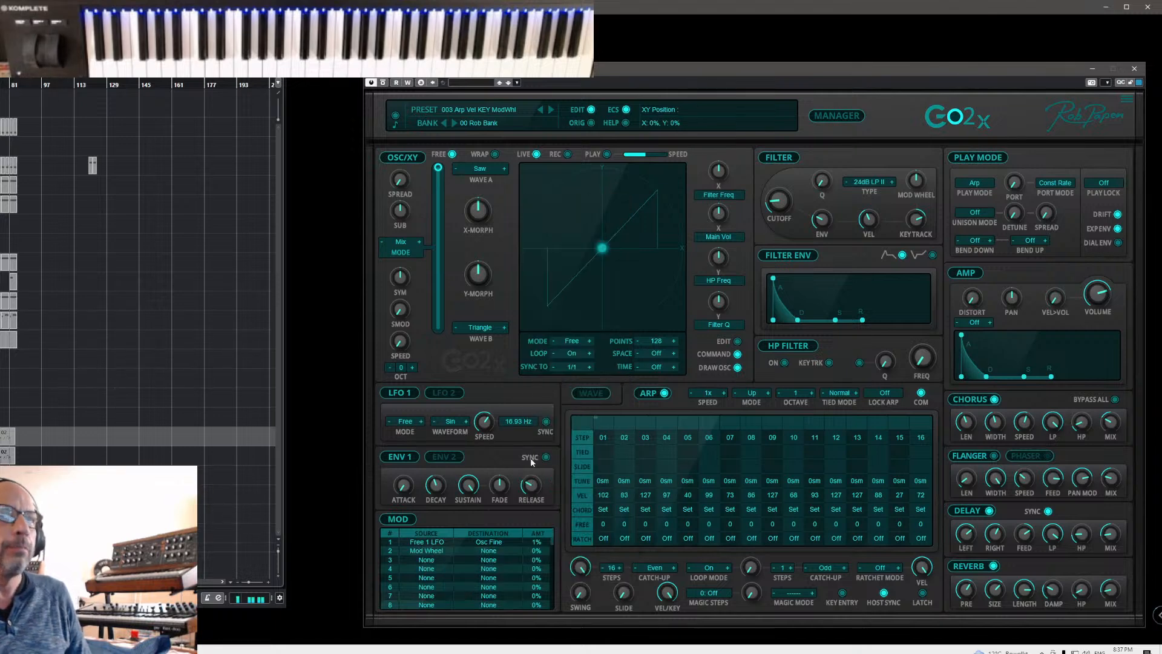
click(434, 561)
mouse_move(486, 591)
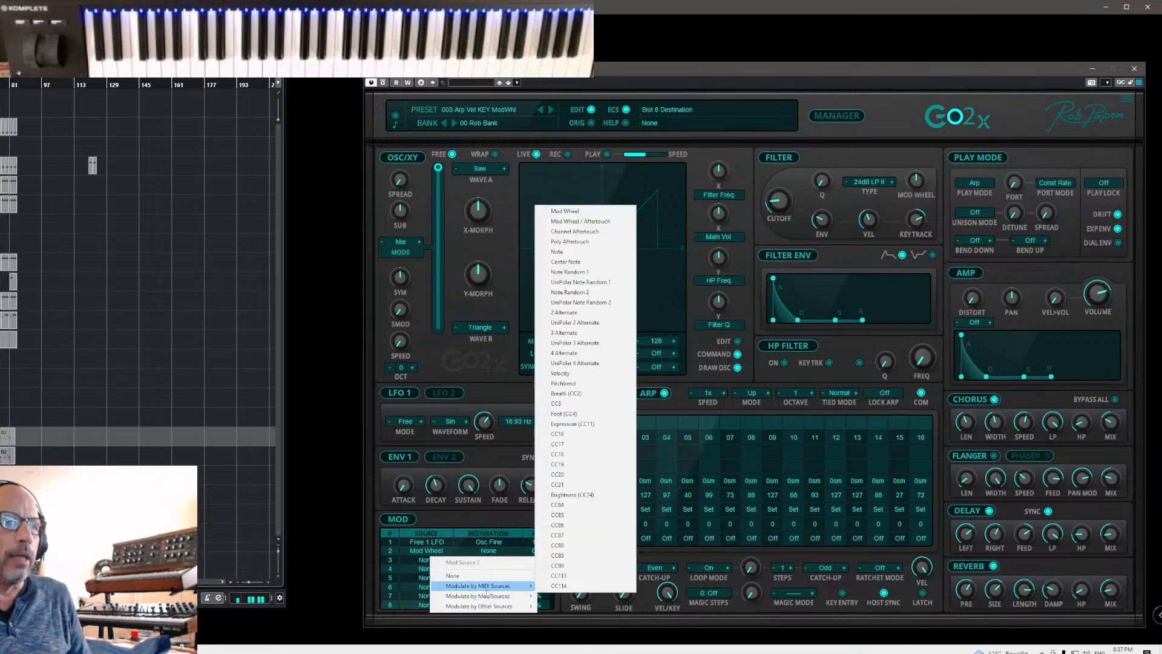
click(581, 210)
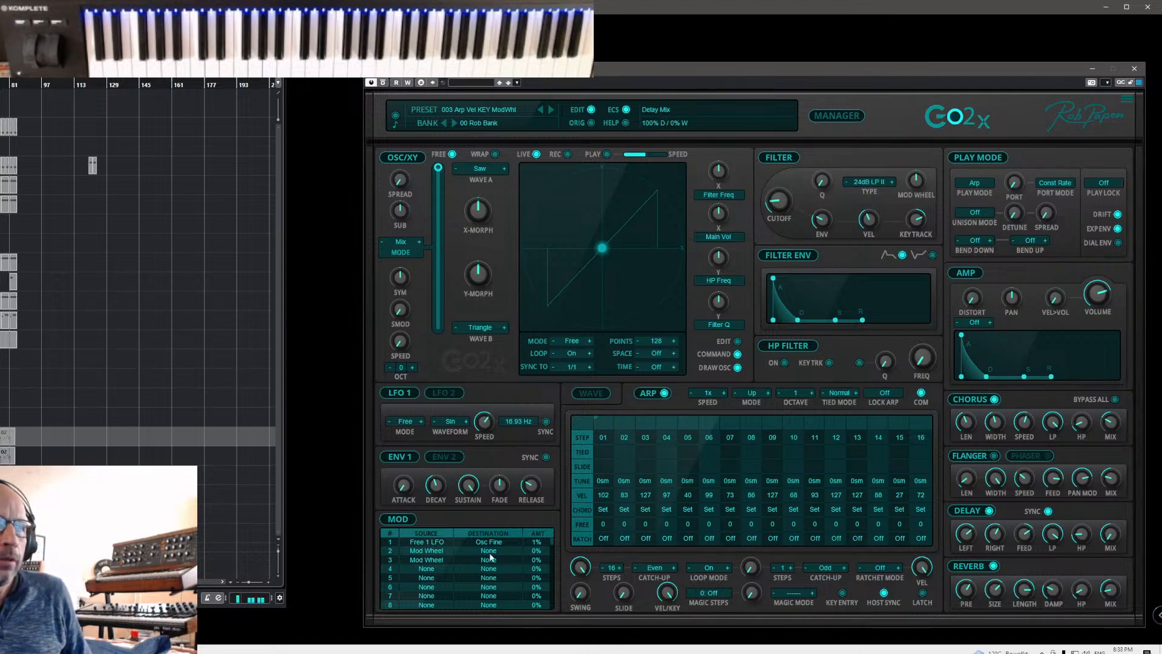
- Set the destinations of modulation slots 2 to 5 to Delay Mix, Reverb Mix, Reverb Size and Delay Feed
drag(485, 553, 485, 552)
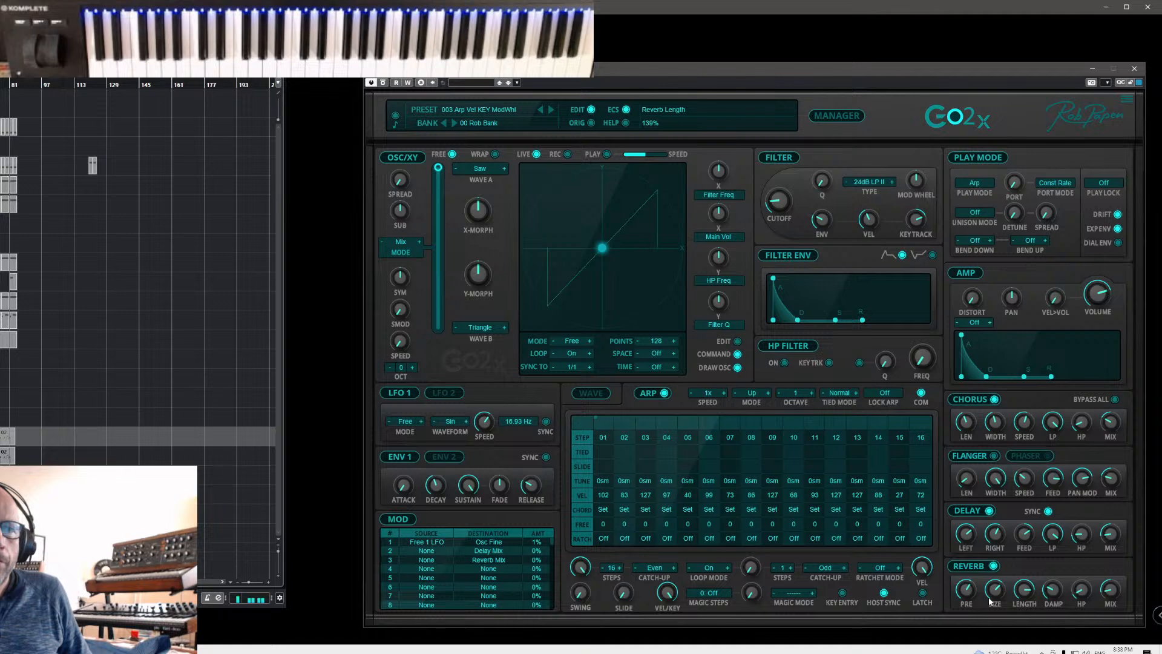
click(489, 570)
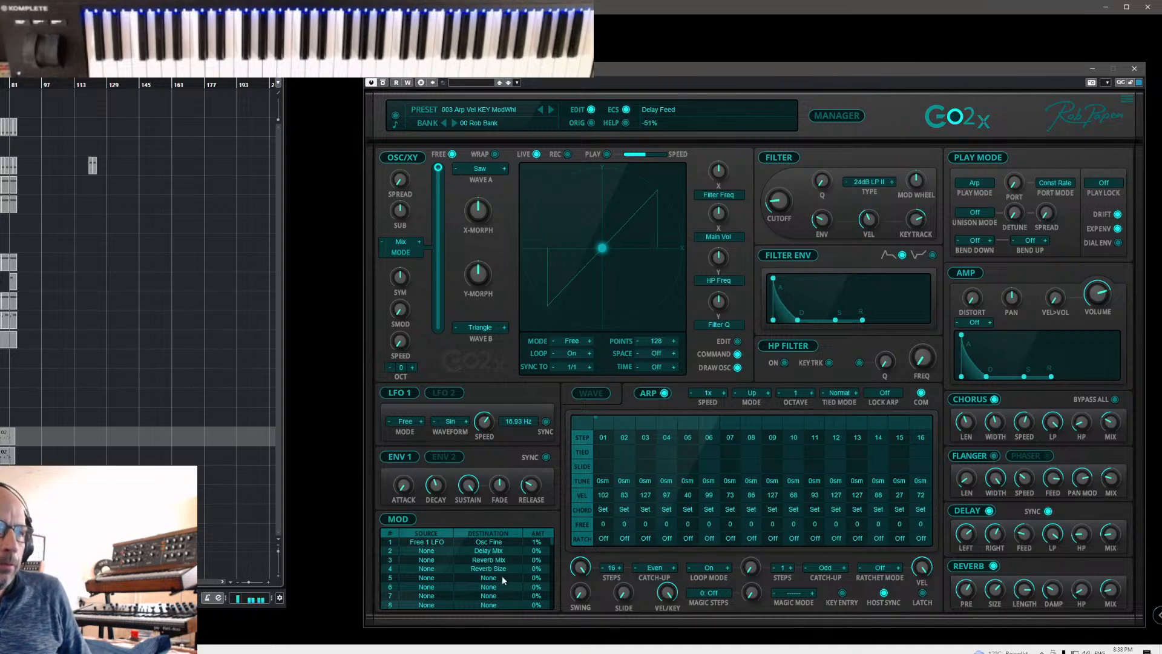
drag(502, 576, 503, 575)
- Make the mod wheel the source for the Delay Mix and Reverb Mix modulations in slots 2 and 3
click(423, 550)
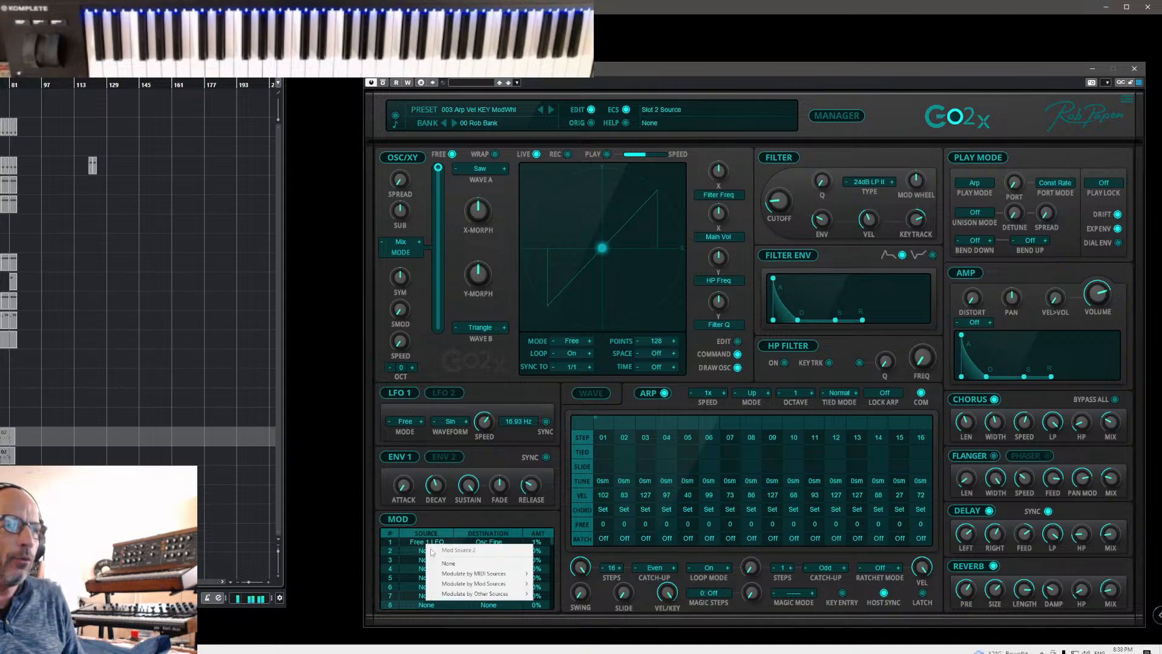
mouse_move(476, 573)
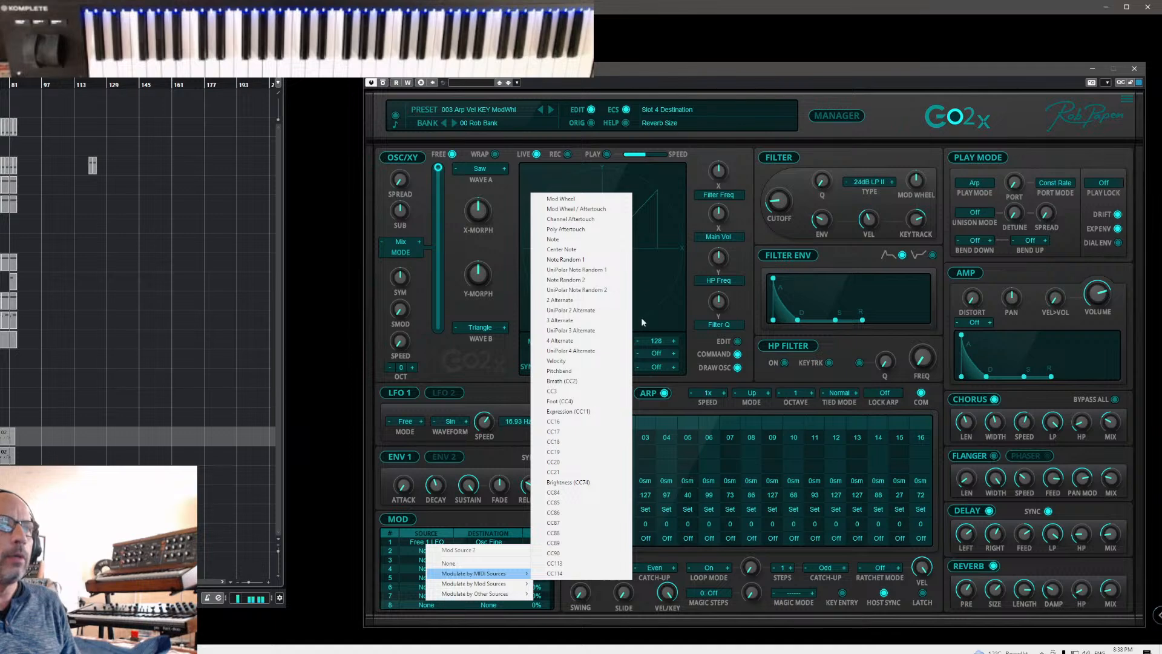
click(560, 199)
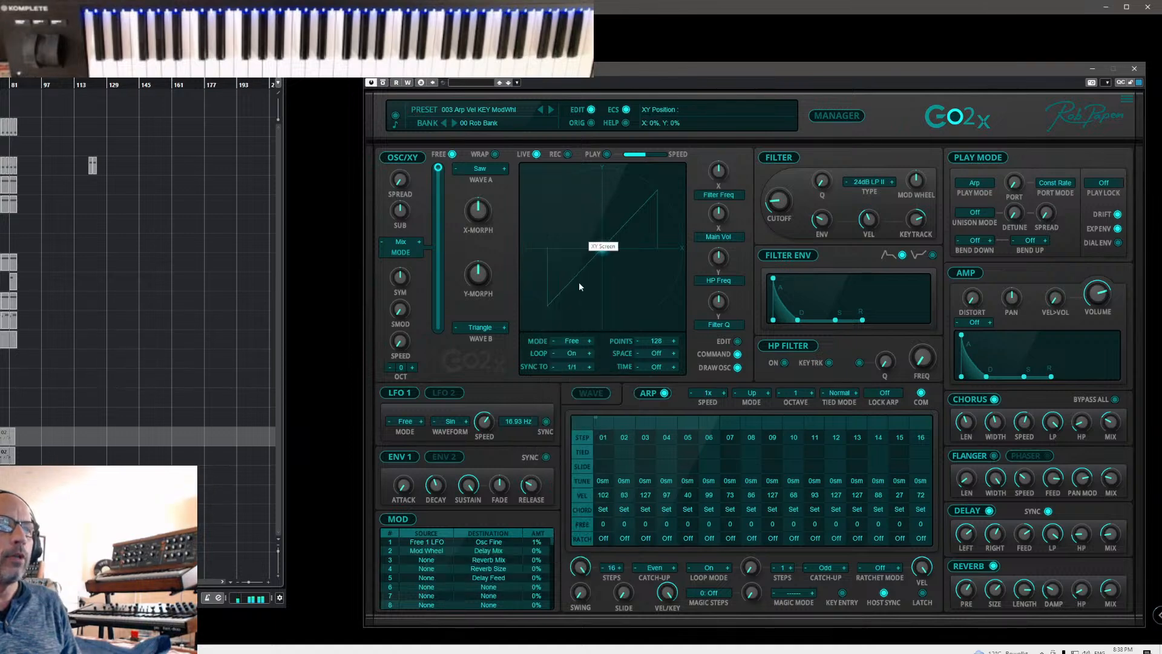
click(426, 565)
mouse_move(467, 587)
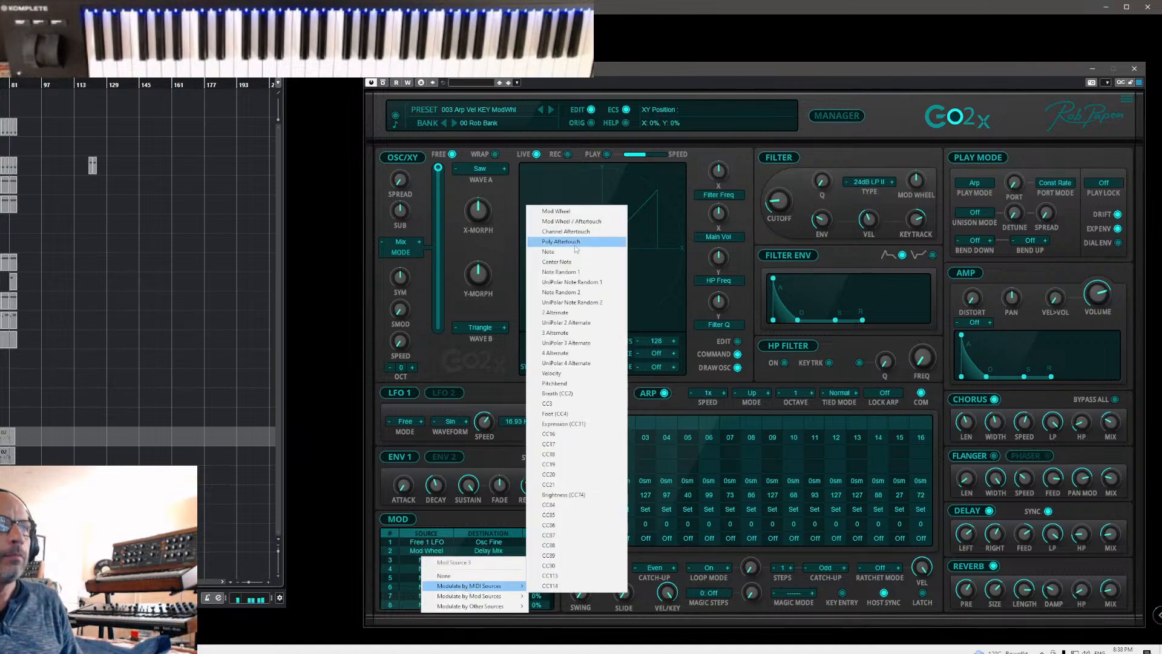
click(555, 210)
- Make the mod wheel the source for the Reverb Size and Delay Feed modulations in slots 4 and 5
click(434, 568)
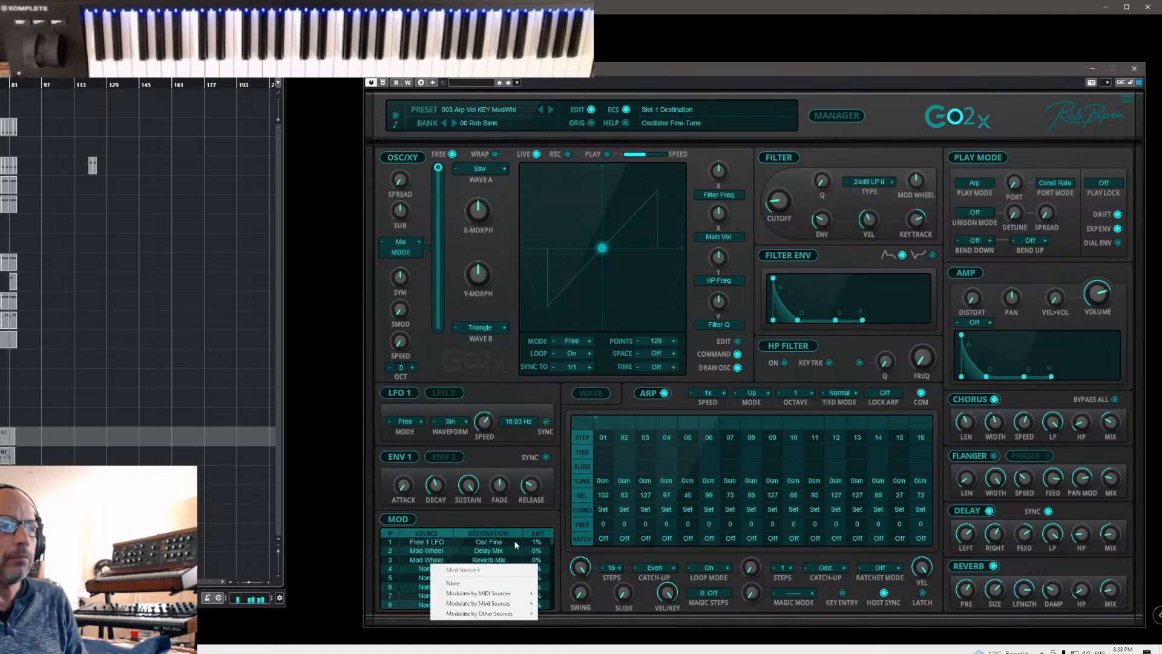
mouse_move(507, 595)
click(575, 216)
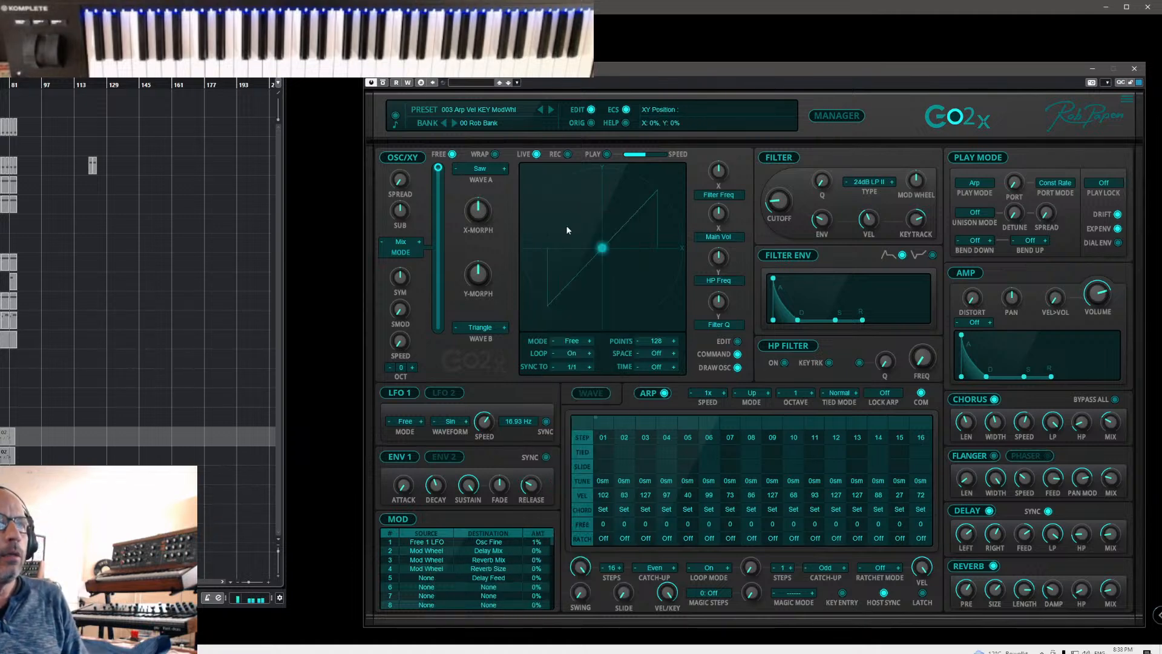
click(431, 579)
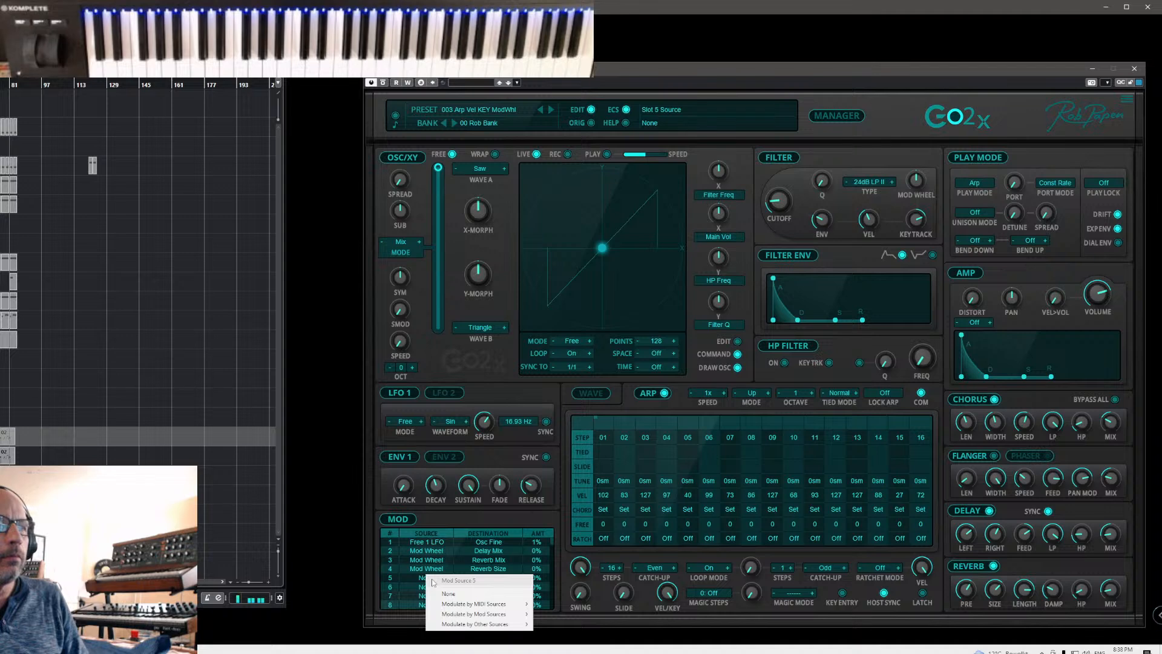
mouse_move(495, 603)
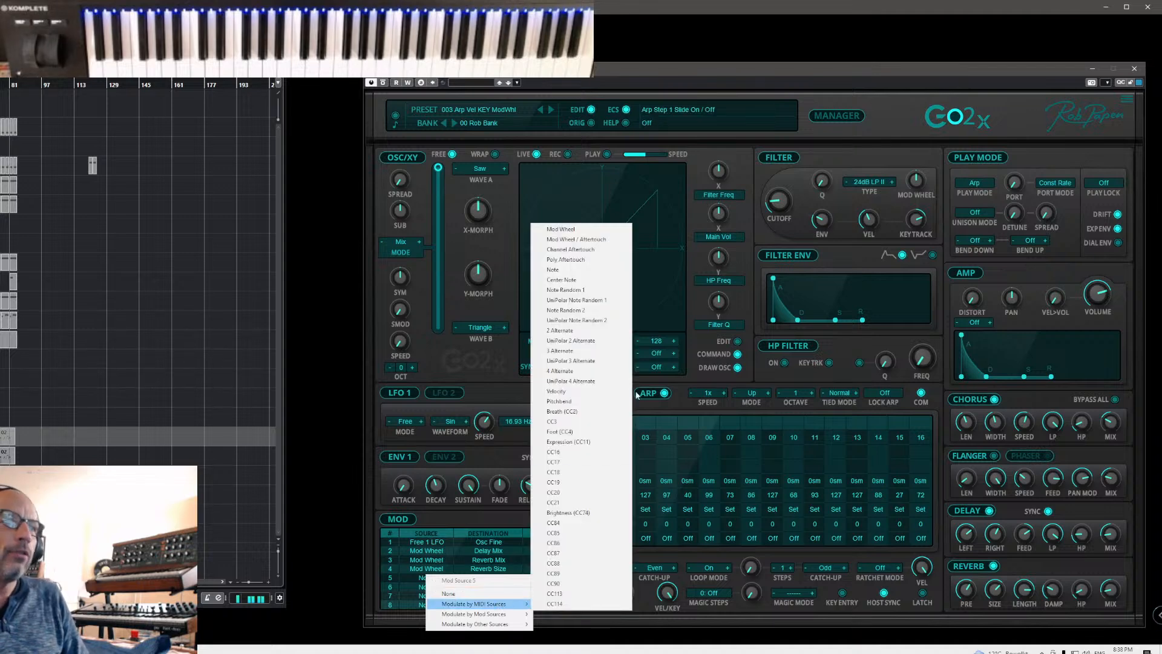
click(559, 230)
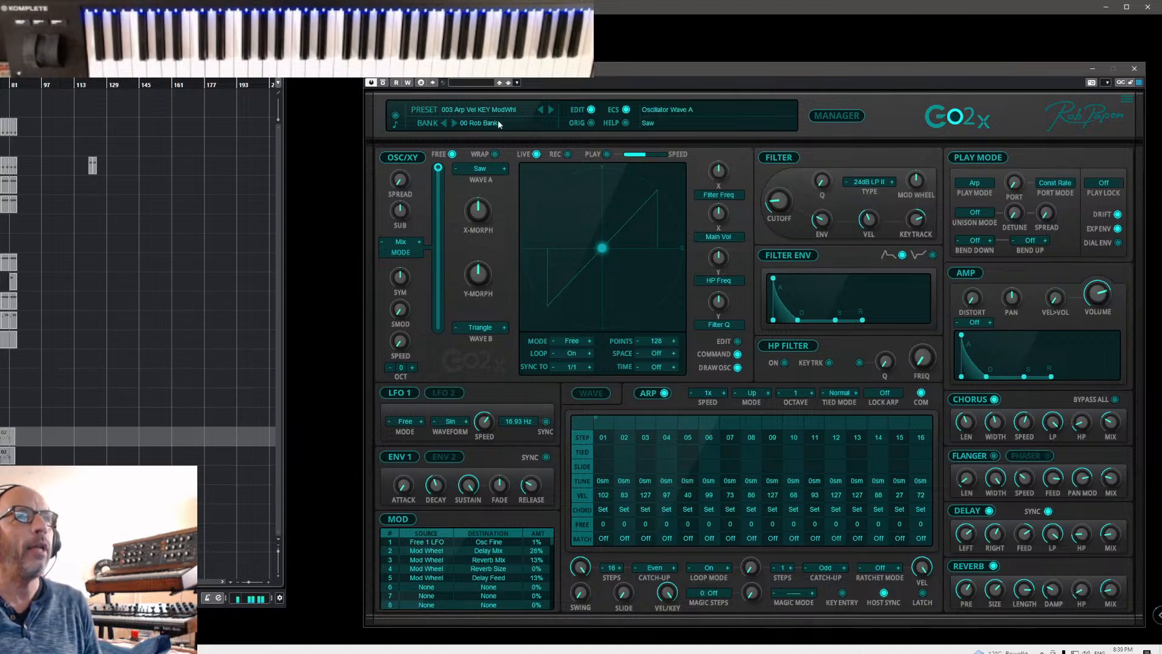
- Save the edited preset and tag it with the categories Arp, Percussive, XY Live, FX and Mod Wheel Timbre Change
click(484, 110)
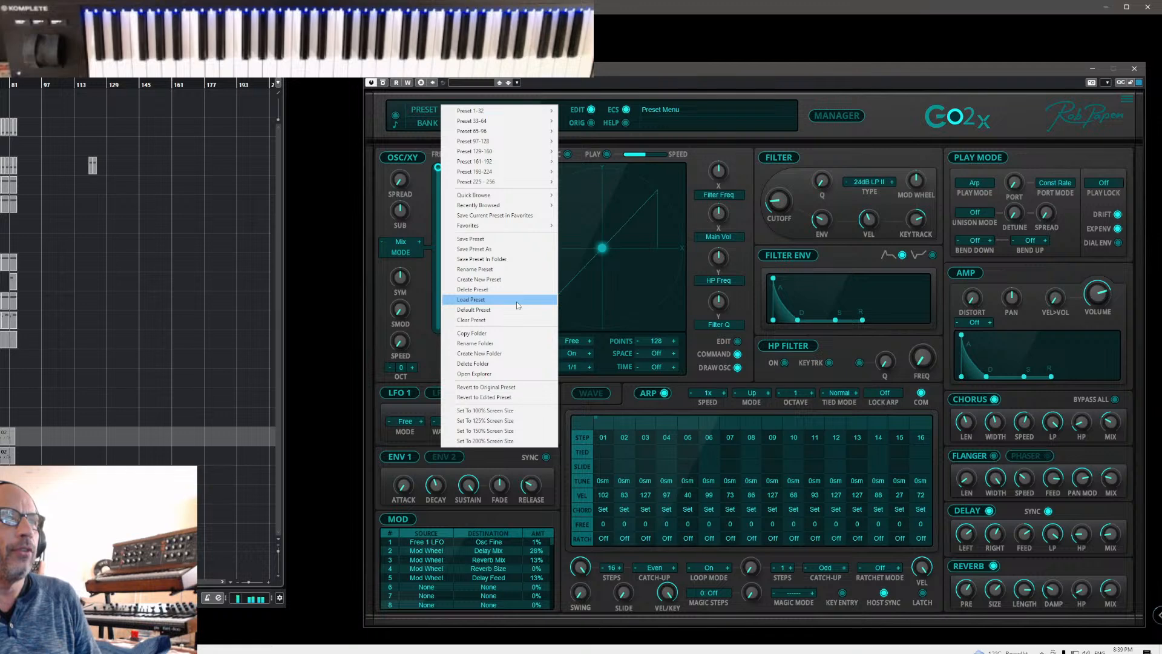
click(476, 240)
click(842, 117)
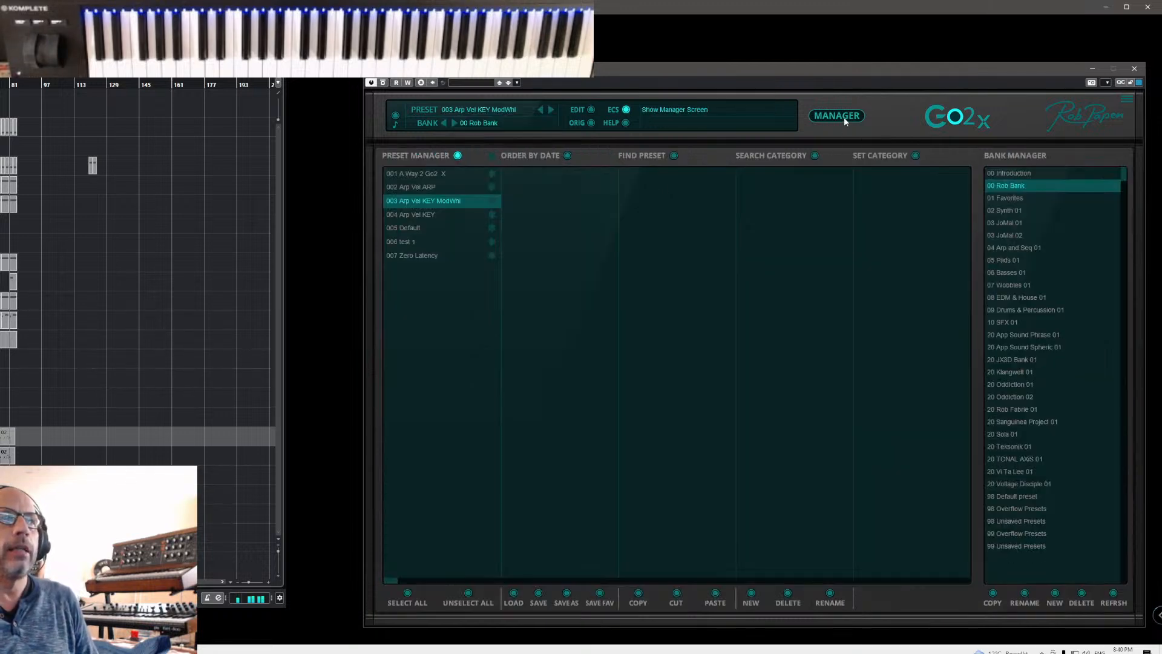
click(916, 157)
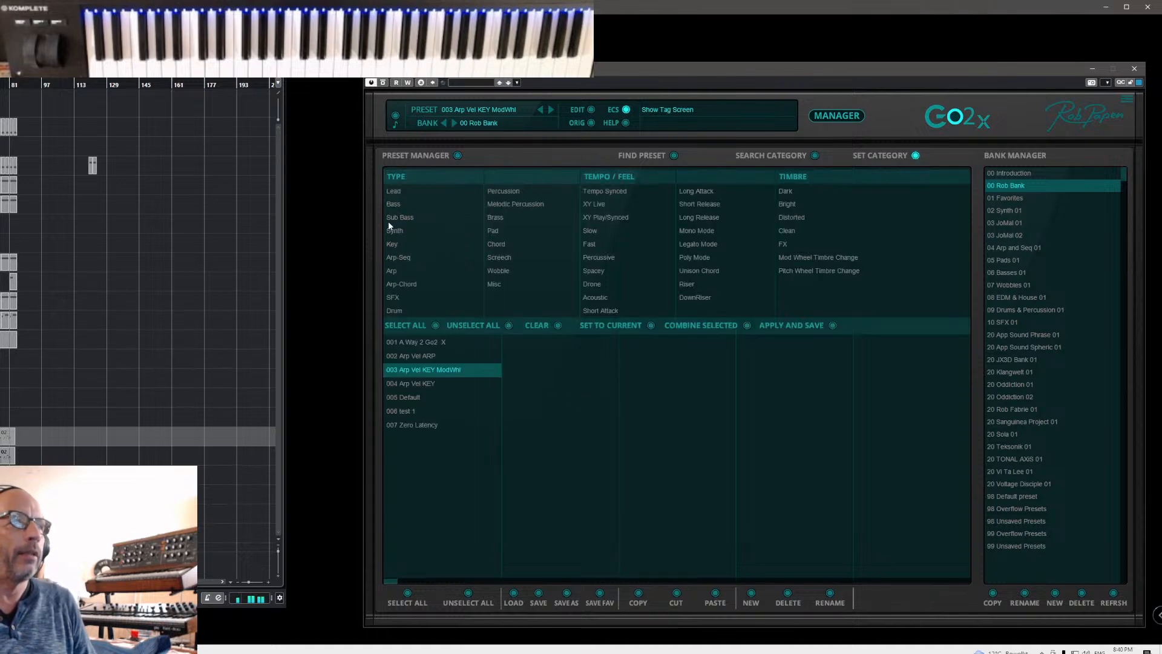
click(404, 274)
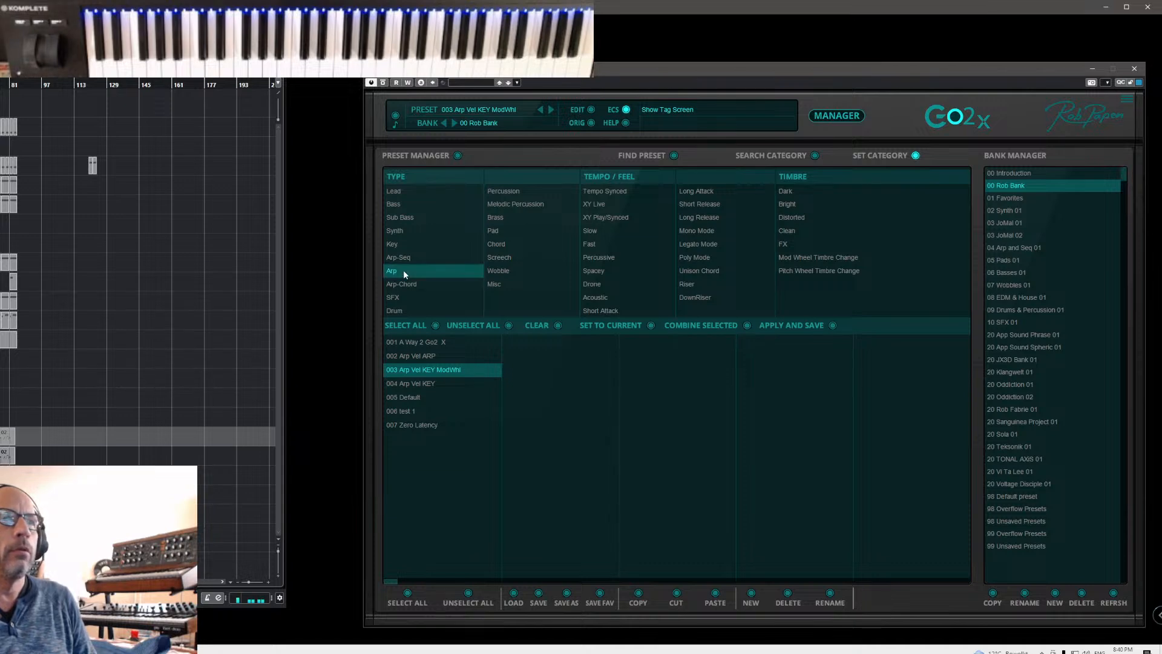
click(606, 260)
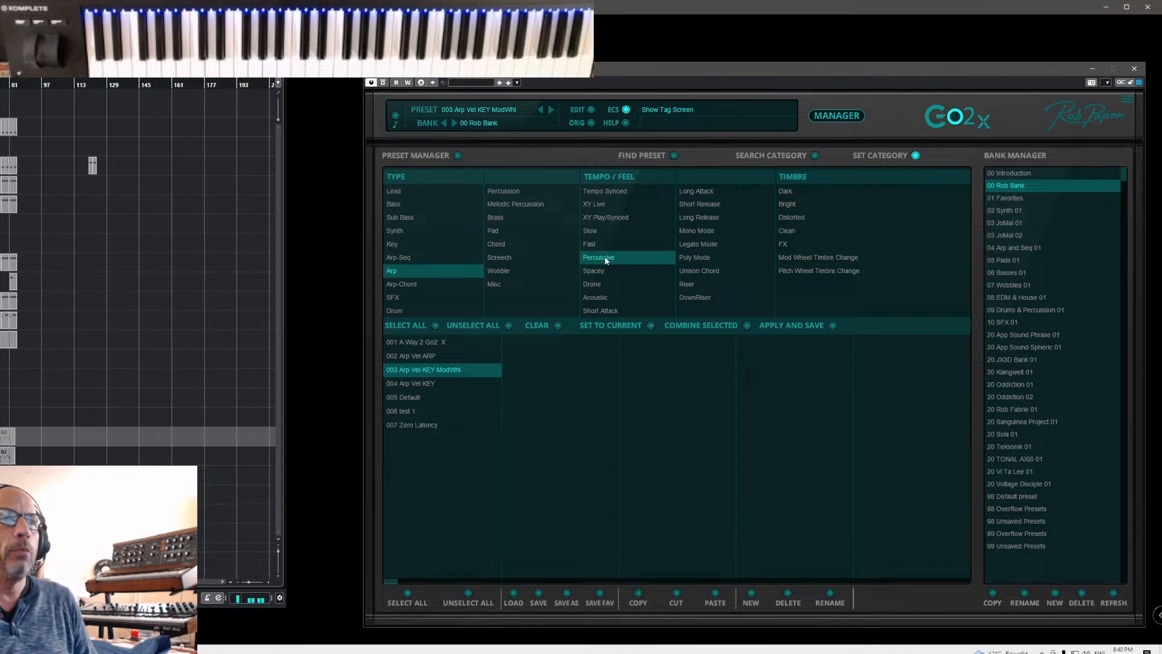
click(615, 203)
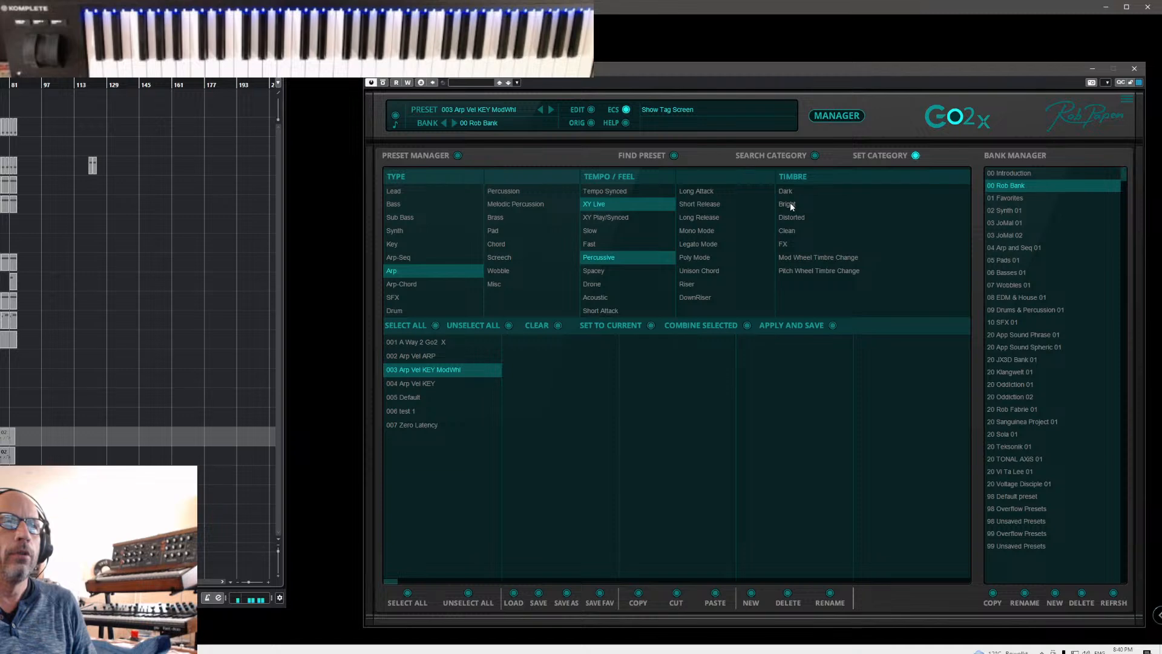
click(784, 246)
click(794, 259)
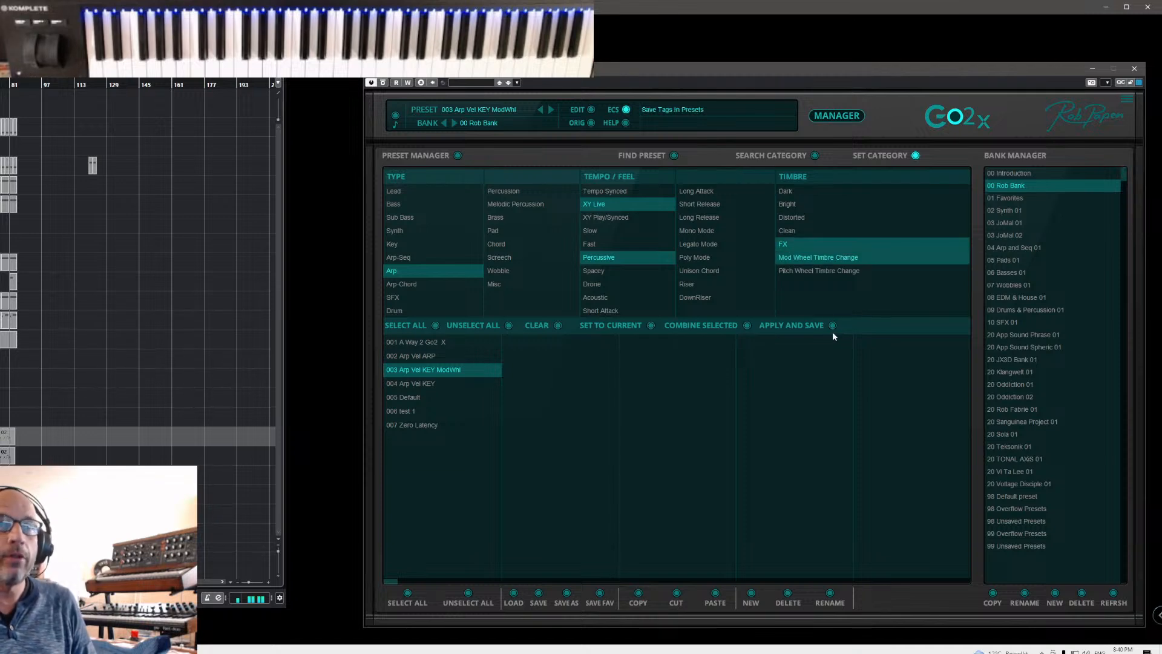
- Return to the synth controls and raise the oscillator's X-Morph and Y-Morph amounts for the XY pad
click(837, 115)
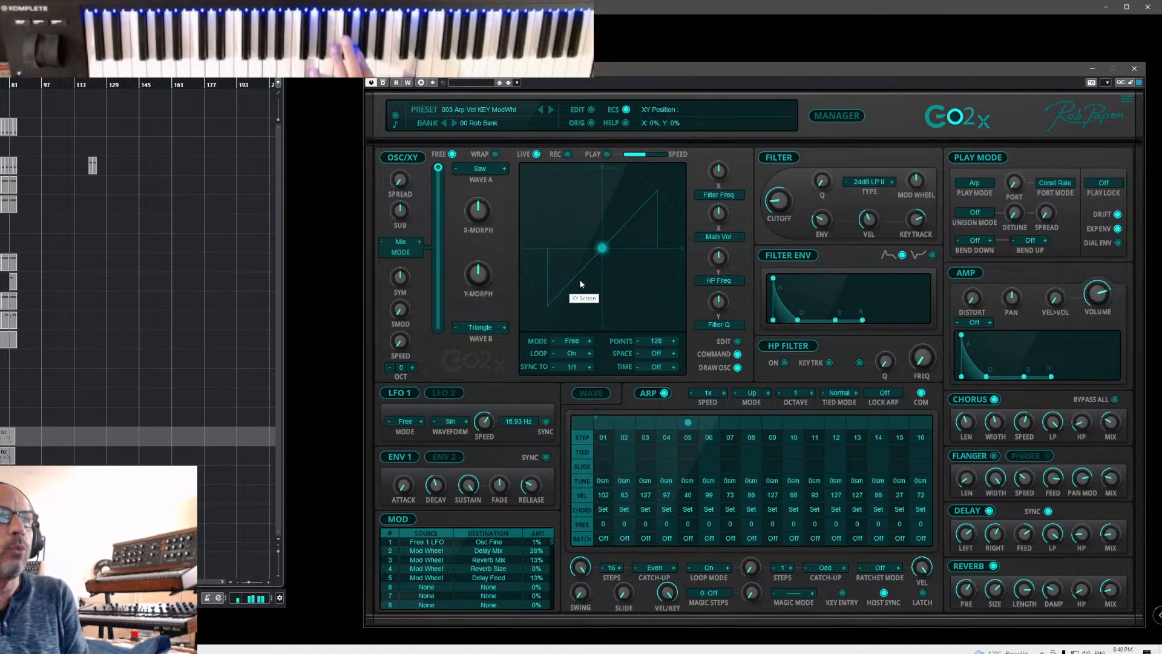
drag(478, 219, 478, 185)
drag(476, 276, 476, 242)
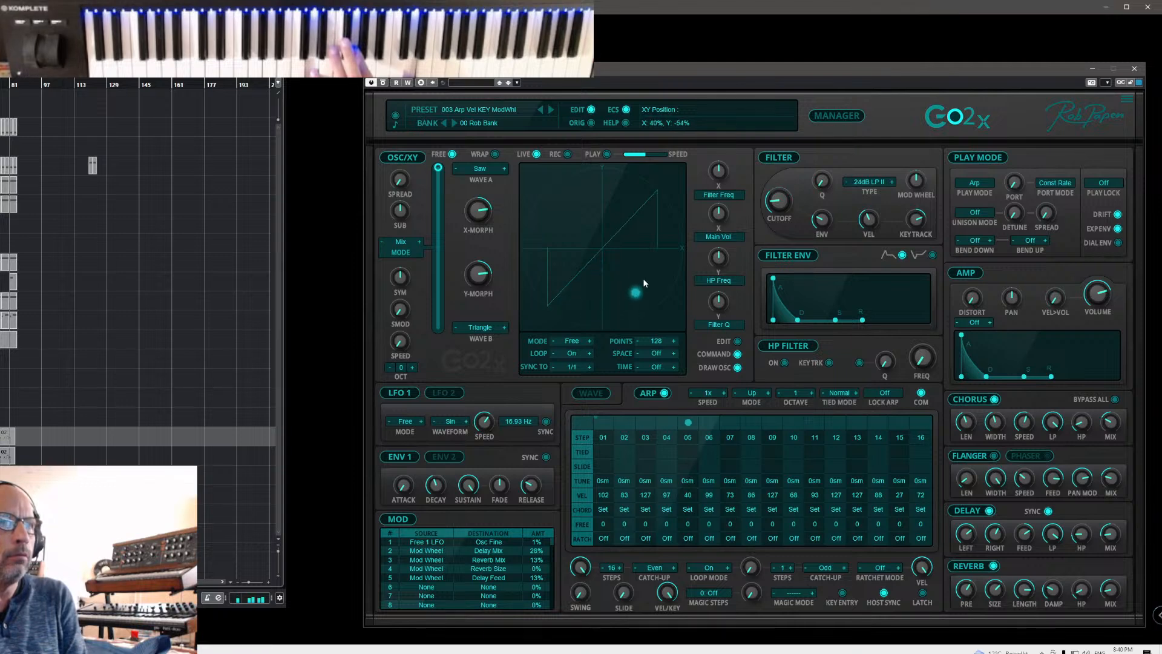
- Change oscillator Wave B to Square, auditioning different XY pad positions and returning the point to the centre
click(665, 206)
drag(665, 203, 588, 282)
click(478, 327)
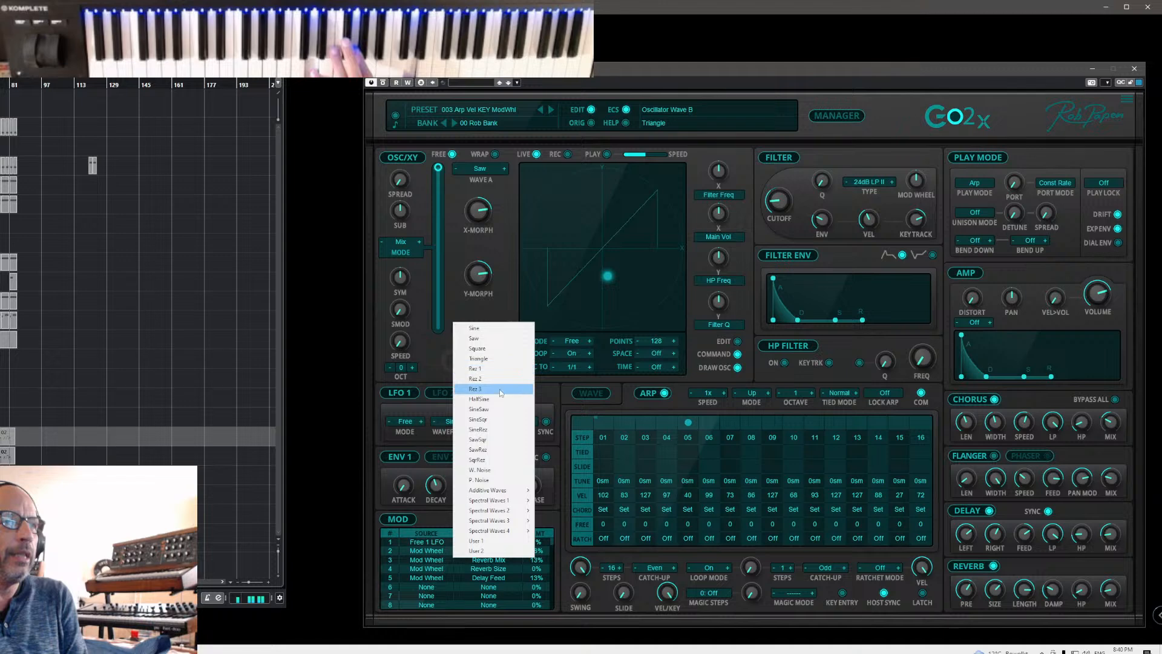
click(494, 348)
drag(607, 276, 607, 245)
- Review the category tags of preset 003 Arp Vel KEY ModWhl in the manager and return to the synth controls
click(481, 111)
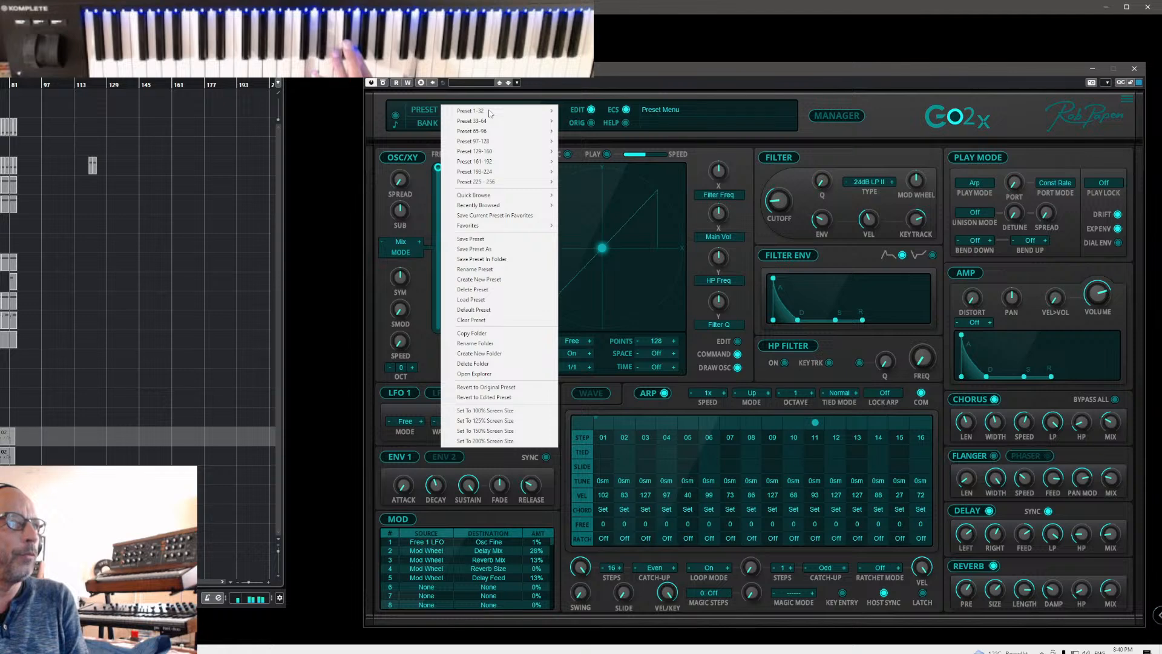
key(Escape)
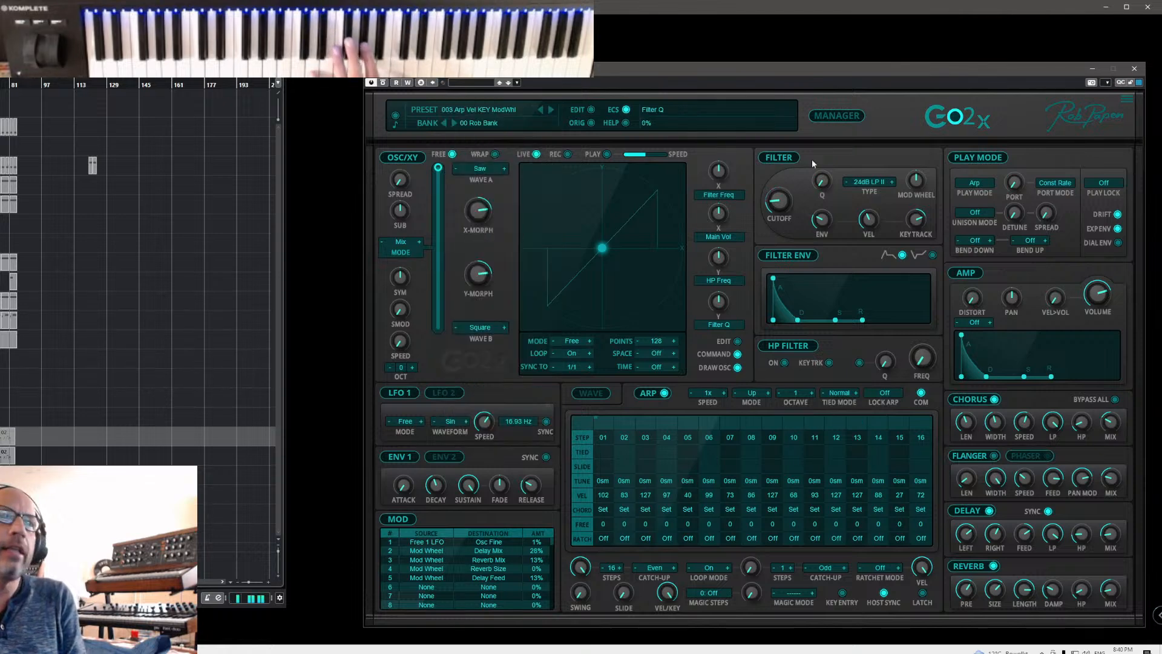
click(836, 115)
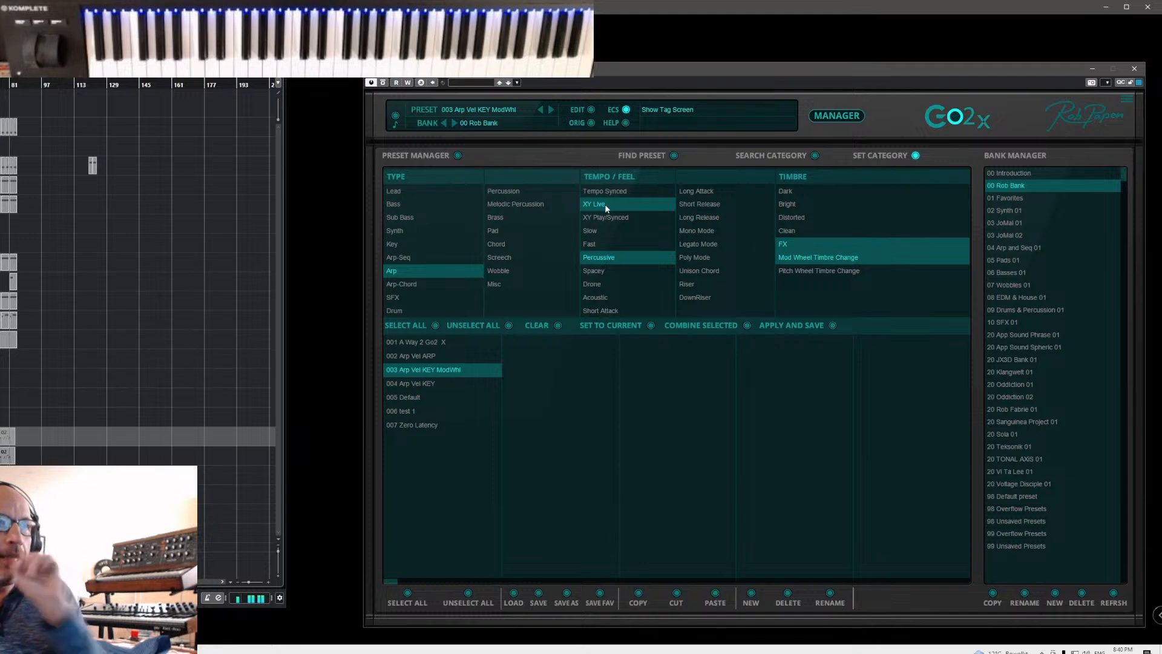
click(846, 116)
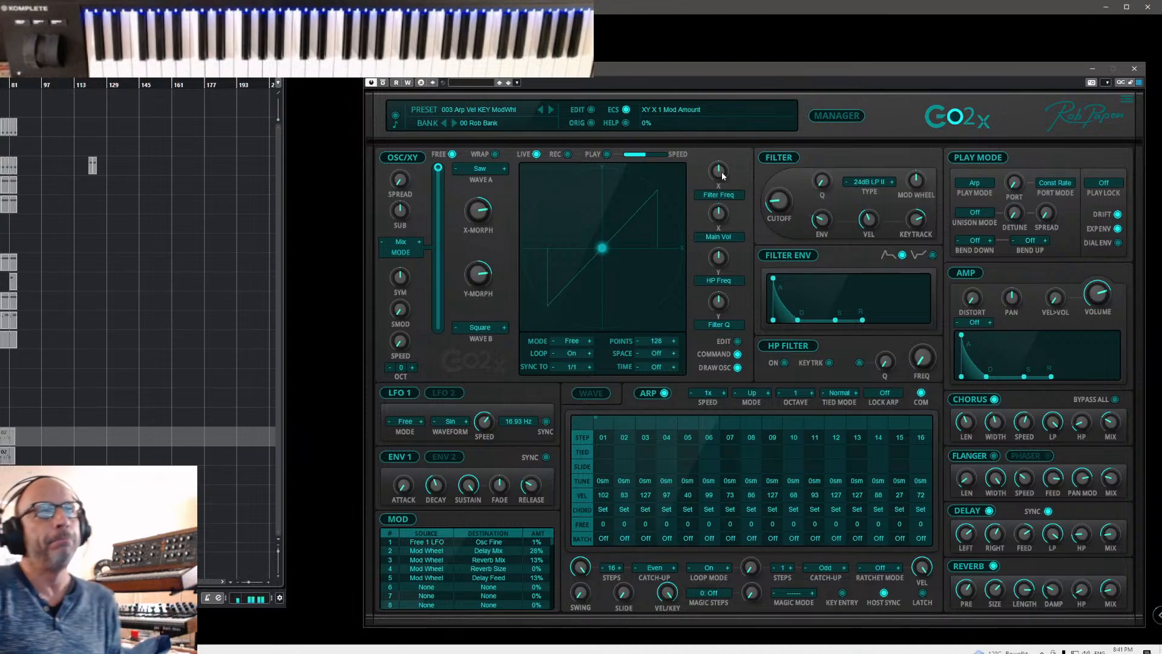
- Load preset 002 Arp Vel ARP and tag it Arp-Seq, XY Live, Bright, FX and Mod Wheel Timbre Change
click(835, 115)
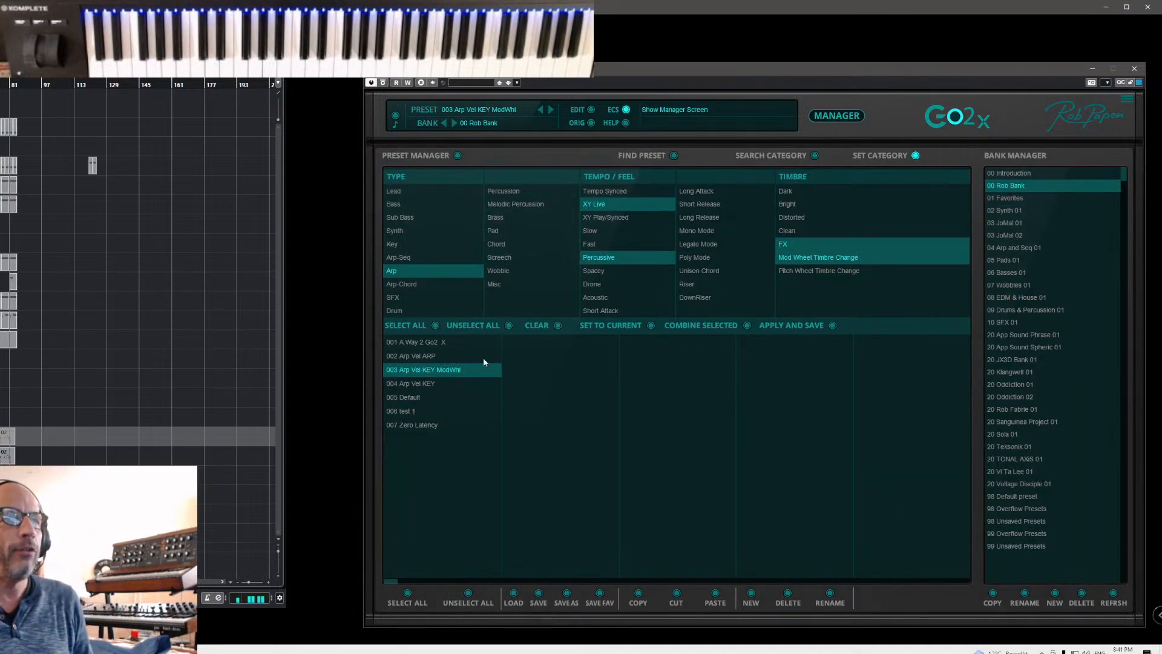
click(421, 357)
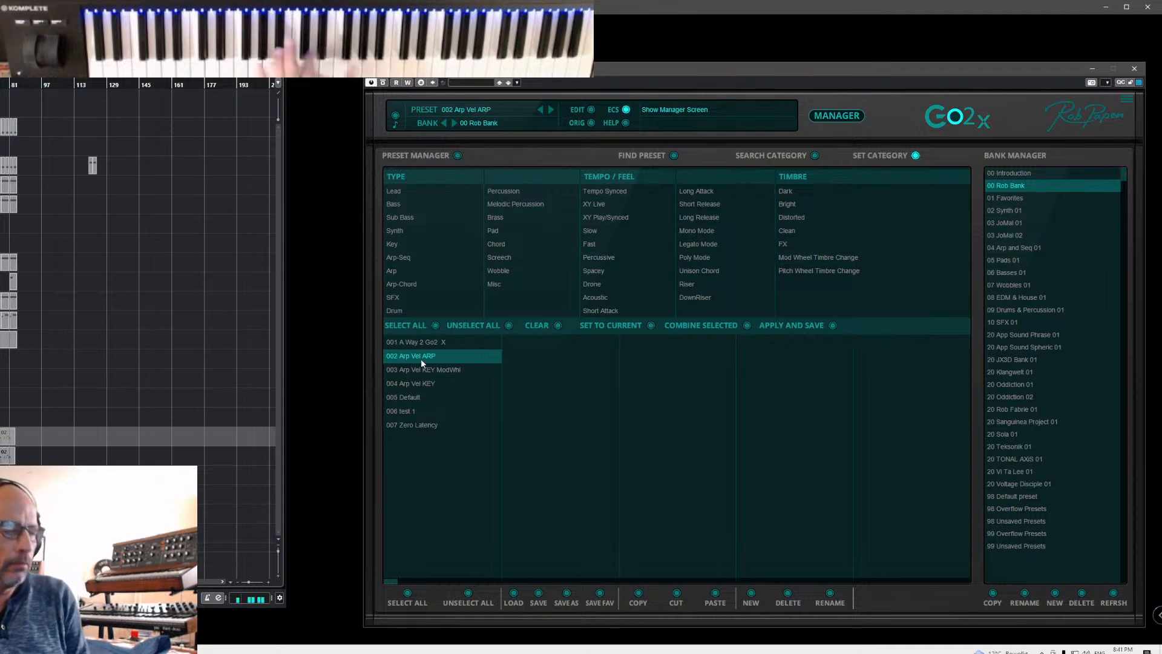
click(404, 258)
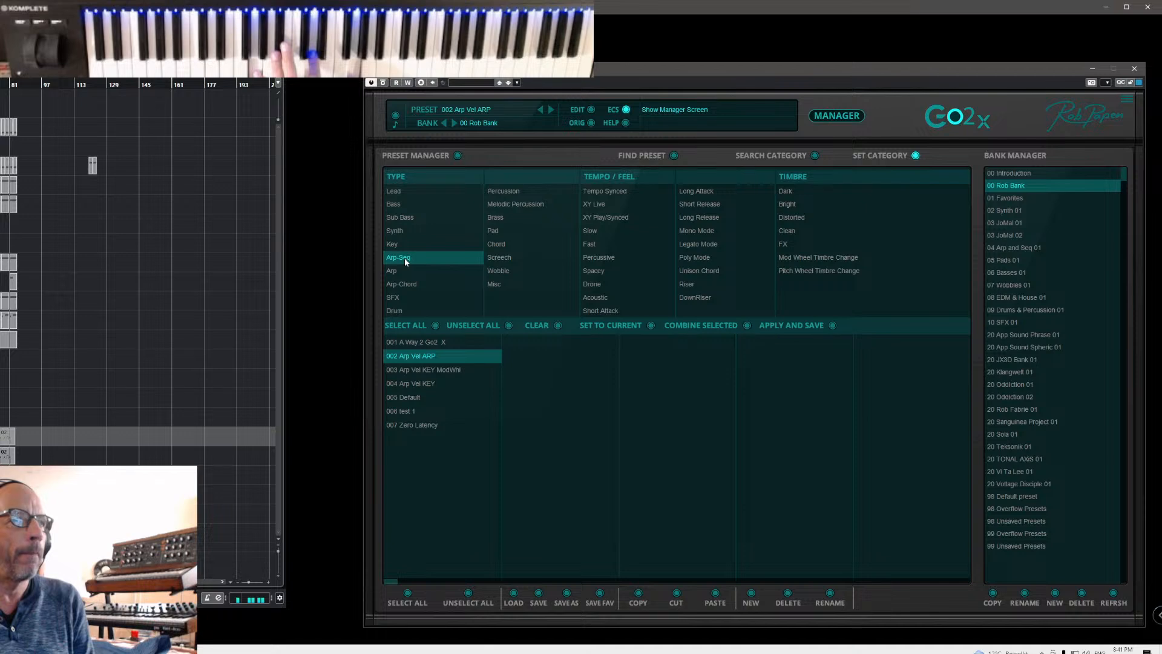
click(599, 205)
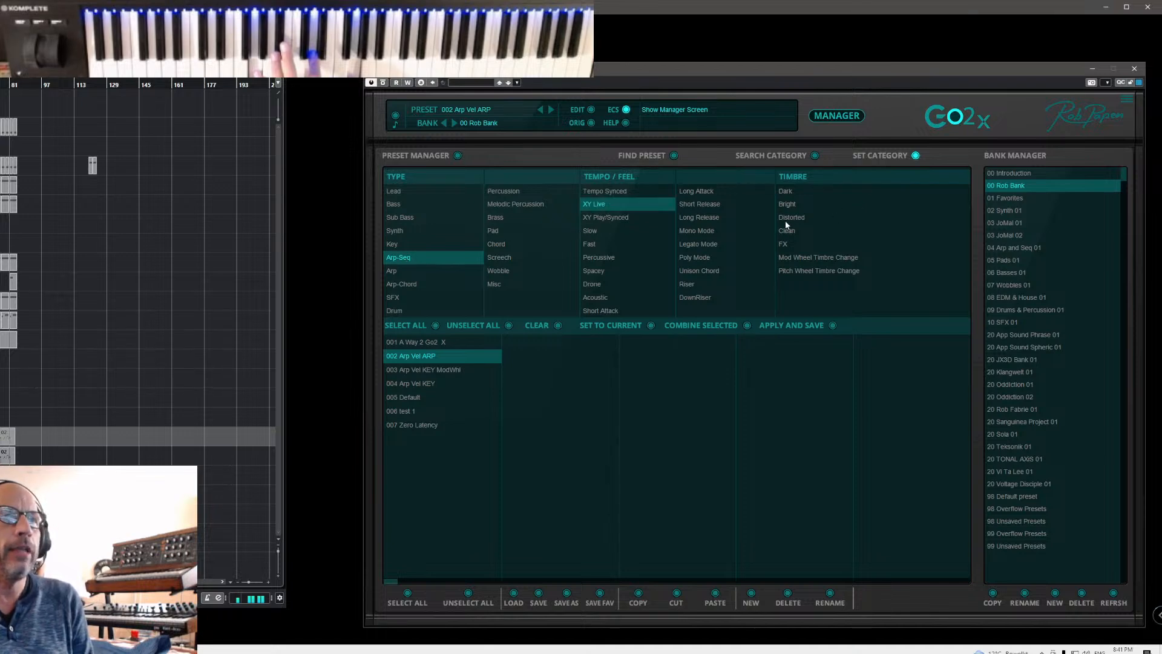
click(791, 205)
click(787, 243)
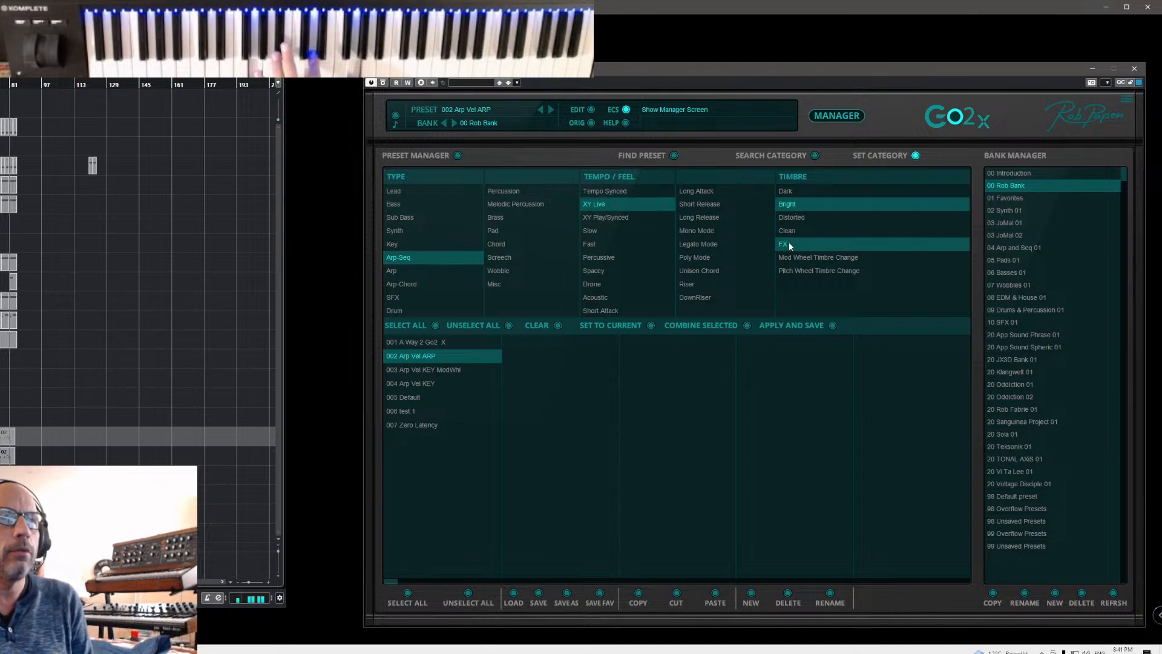
click(794, 261)
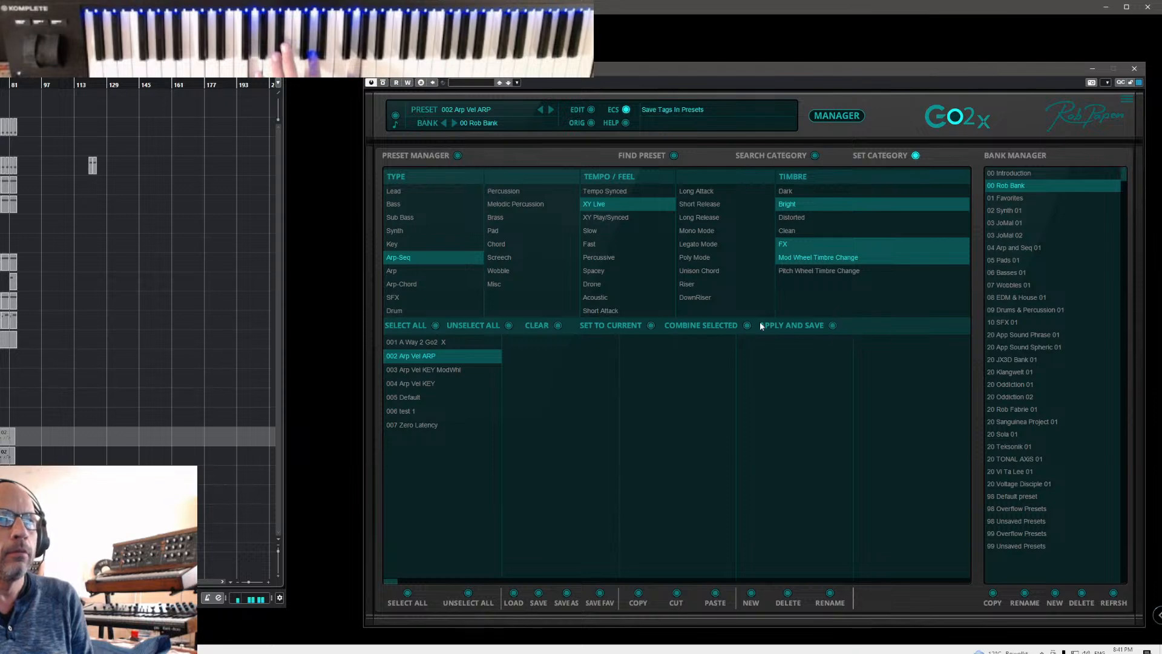
- Set the filter's Mod Wheel amount to -31% in the Arp Vel ARP preset and save the preset
click(834, 117)
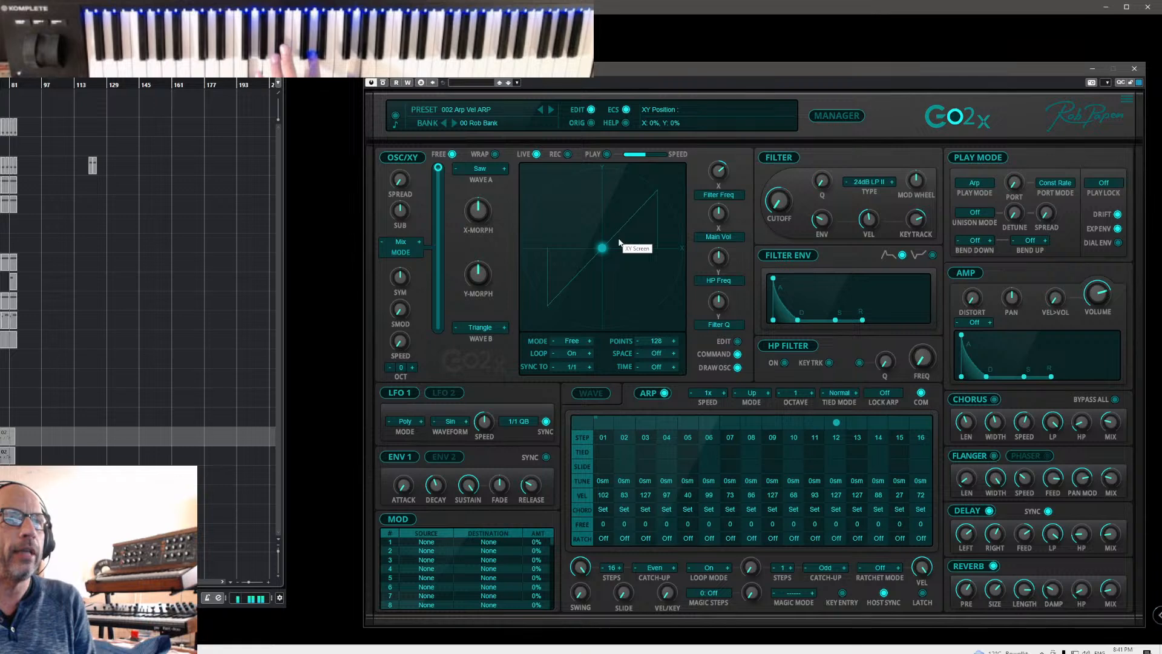
mouse_move(602, 248)
mouse_down()
mouse_move(657, 181)
mouse_move(600, 250)
mouse_up()
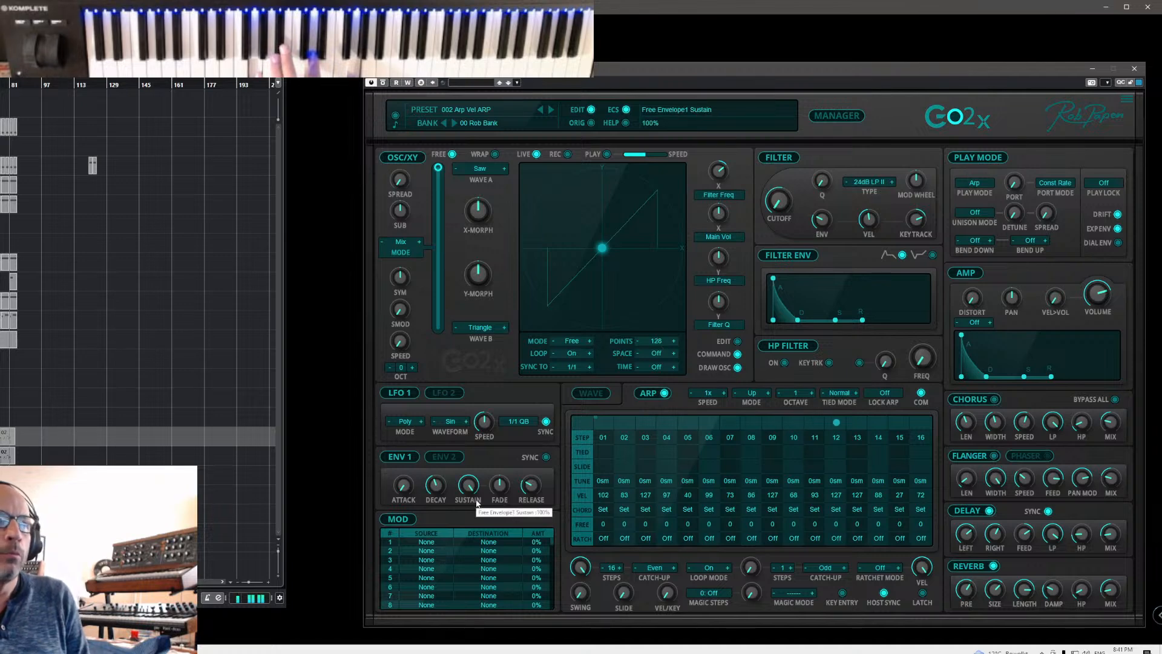
drag(920, 198, 919, 199)
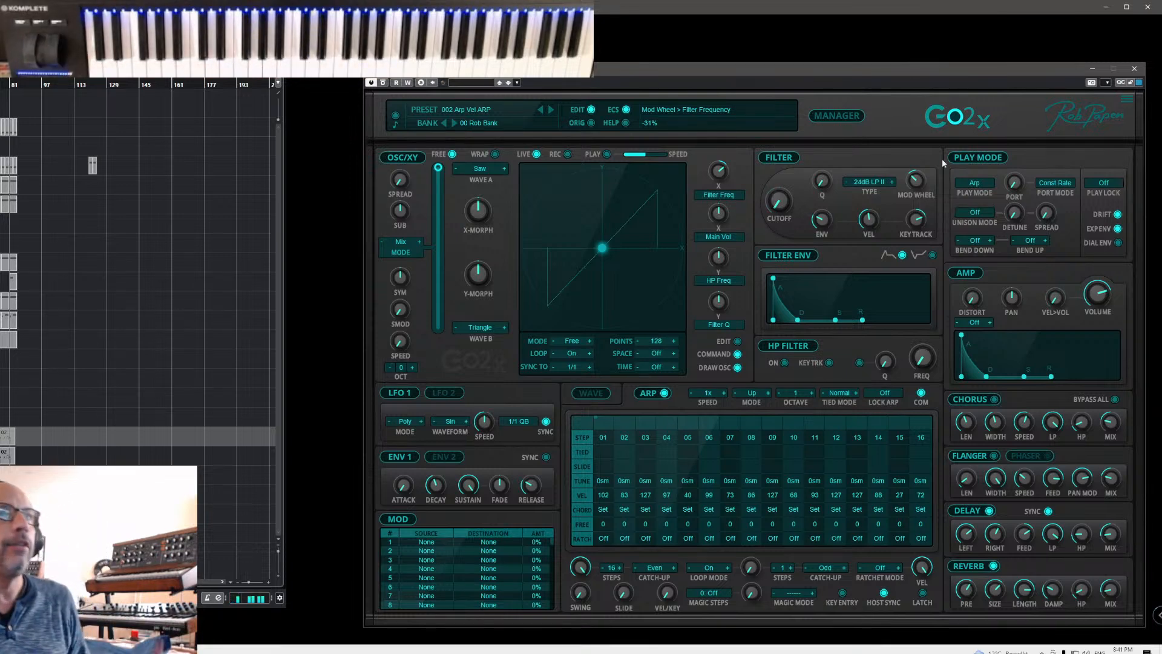
click(465, 110)
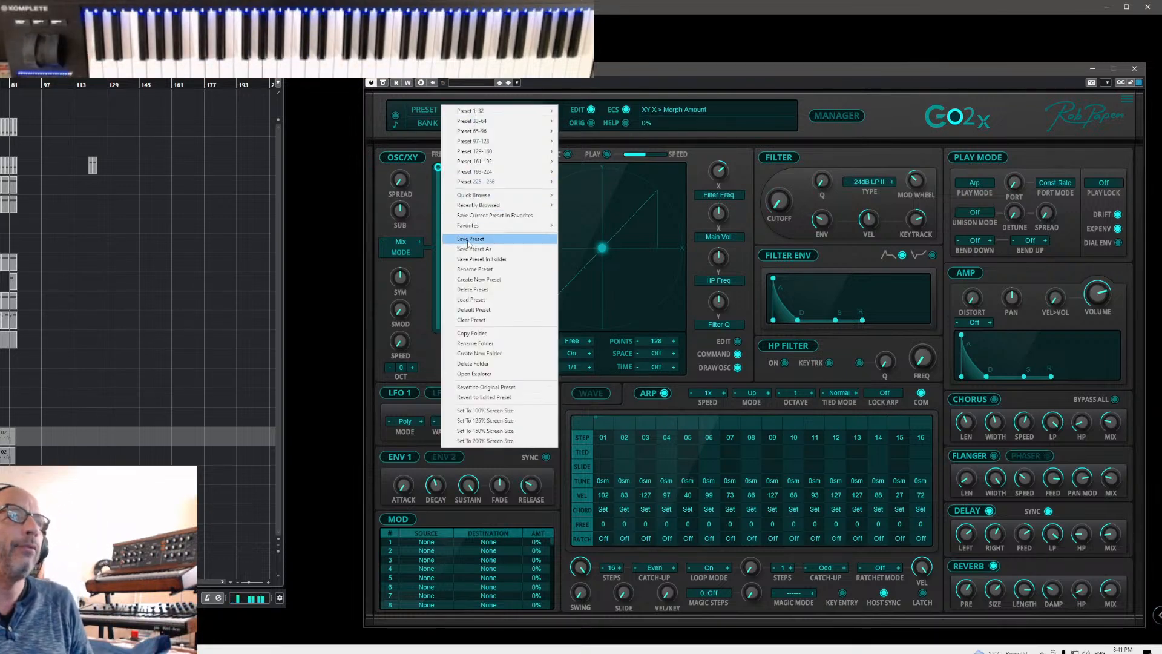
click(672, 162)
- Load preset 004 Arp Vel KEY and tag it Arp-Seq, XY Live, FX and Mod Wheel Timbre Change
click(847, 116)
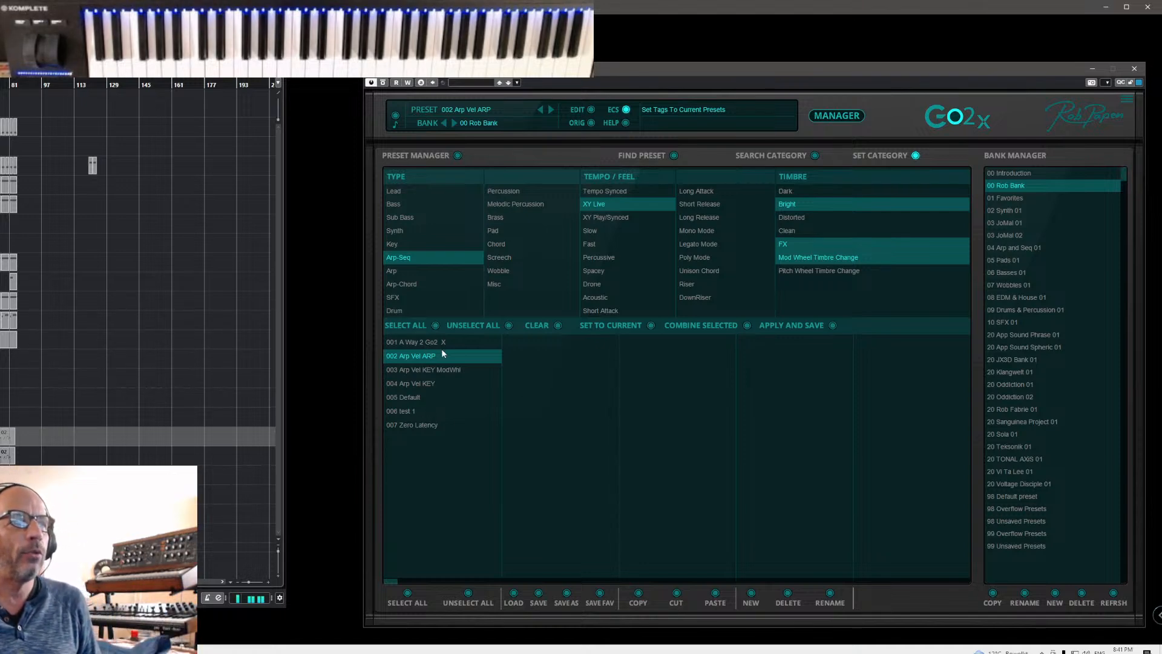
click(424, 384)
click(400, 258)
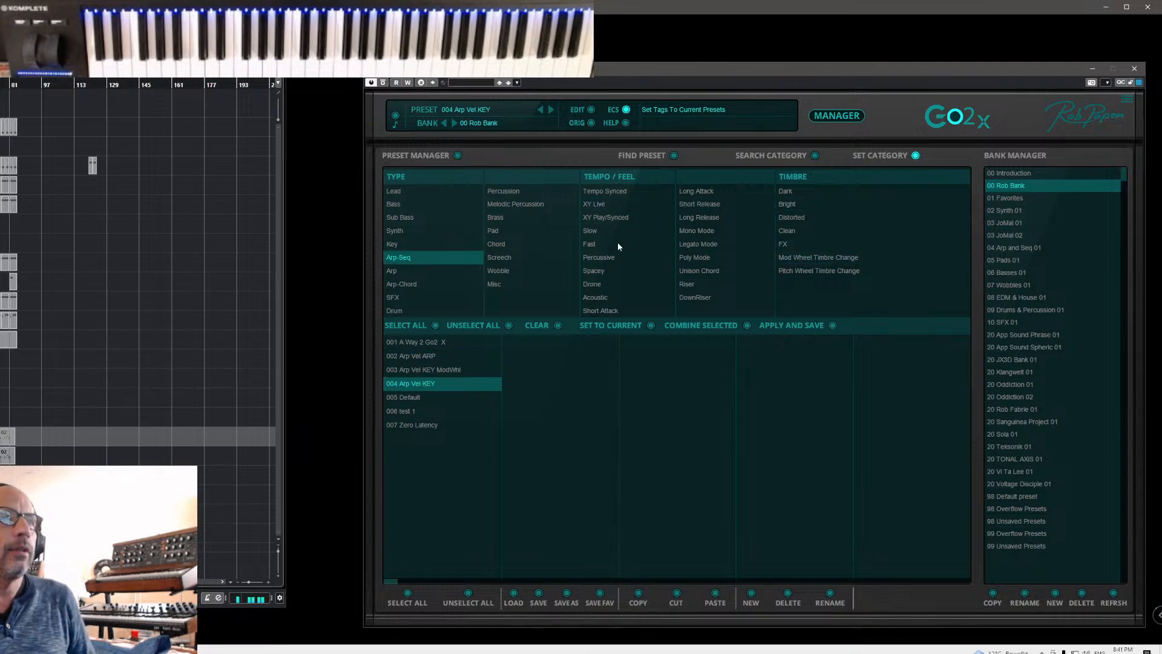
click(595, 205)
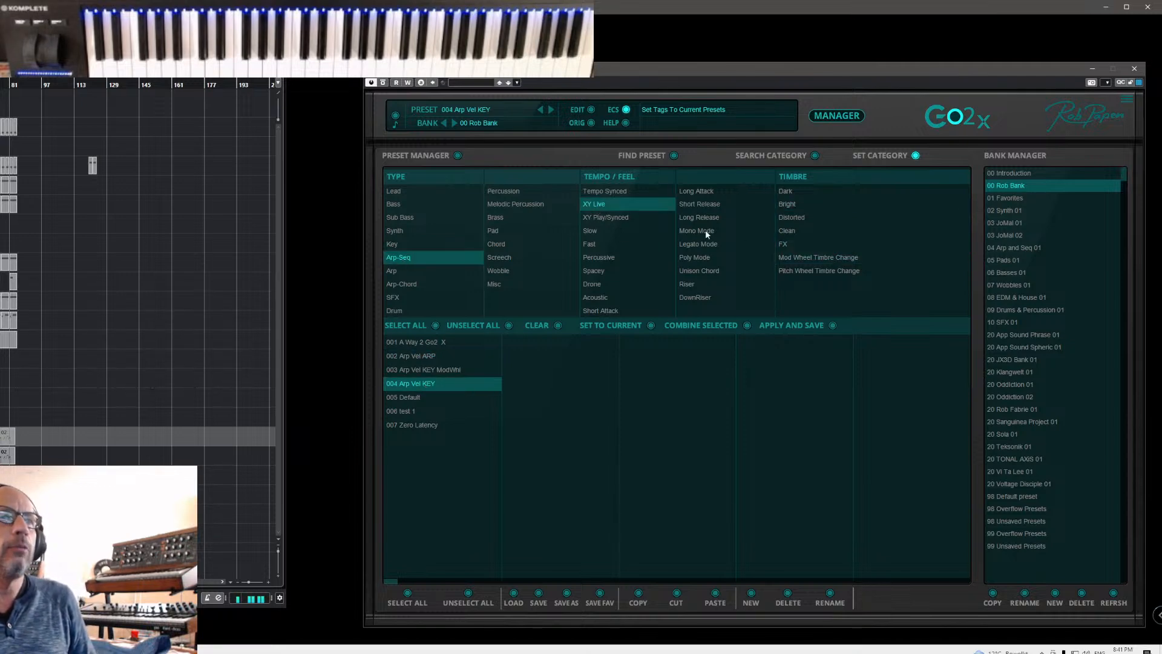
click(784, 244)
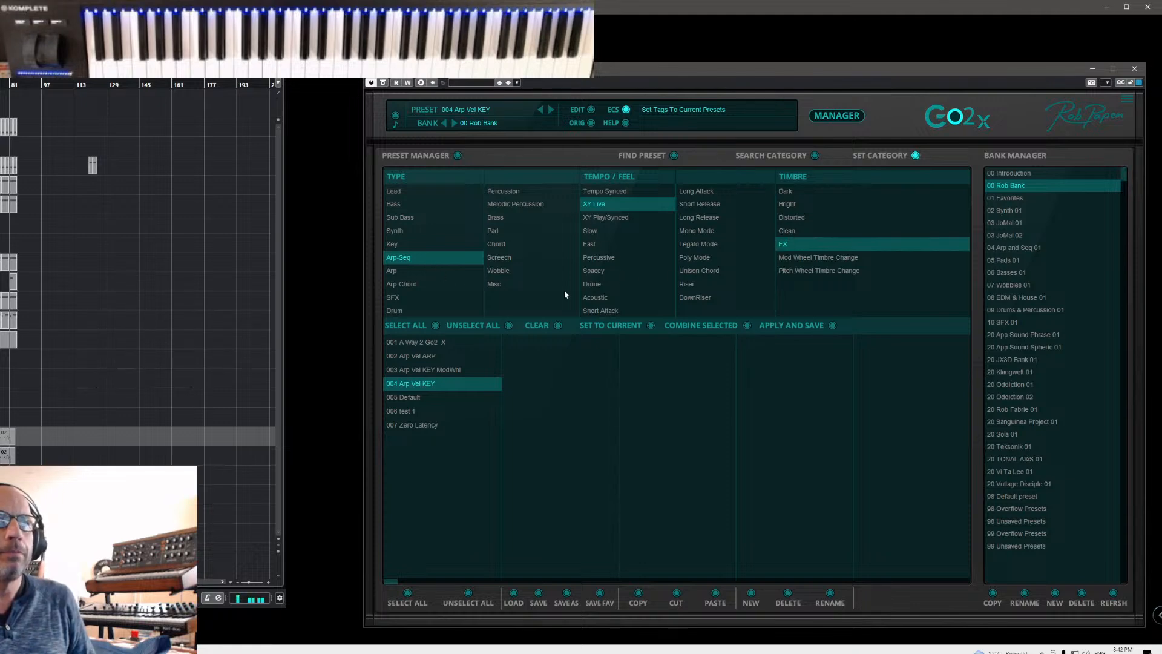
click(804, 257)
- Raise the filter's Mod Wheel amount and the XY pad's X Filter Freq amount, audition the pad, and save the Arp Vel KEY preset
click(837, 121)
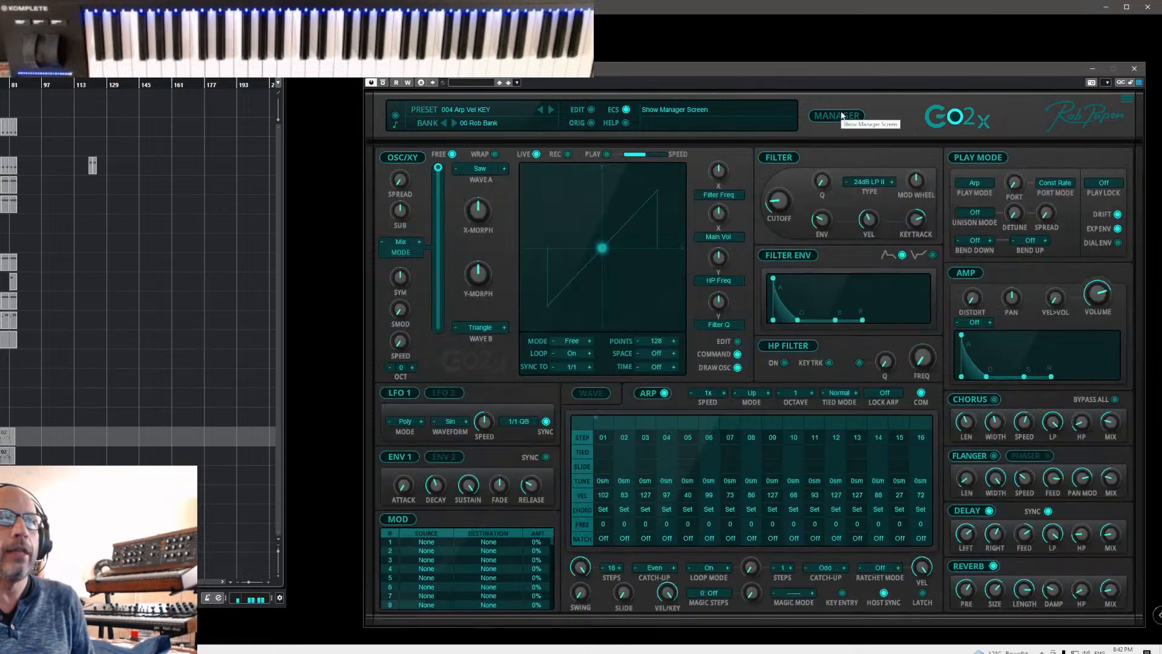
drag(915, 184, 924, 172)
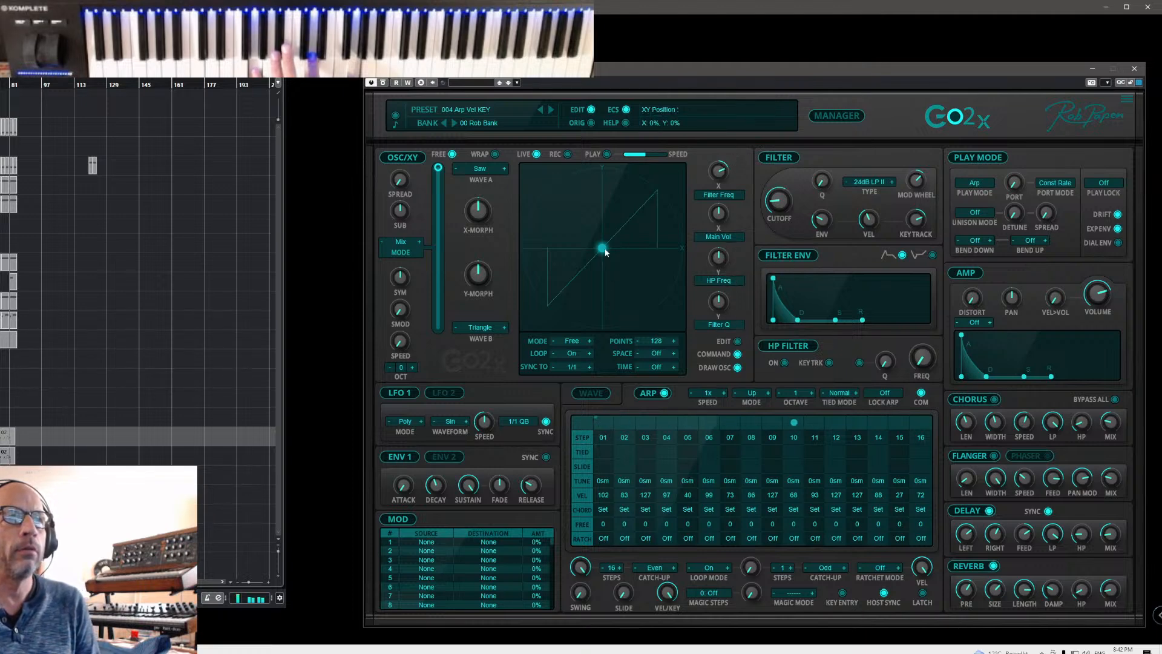
drag(602, 247, 627, 218)
double_click(625, 214)
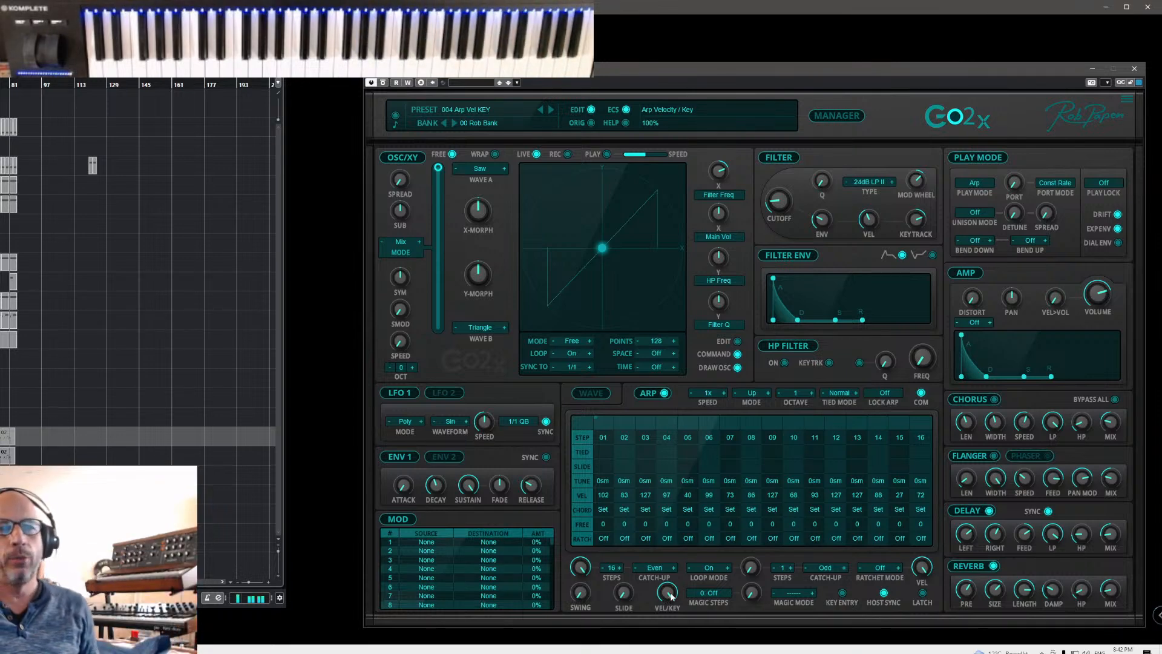
mouse_move(673, 594)
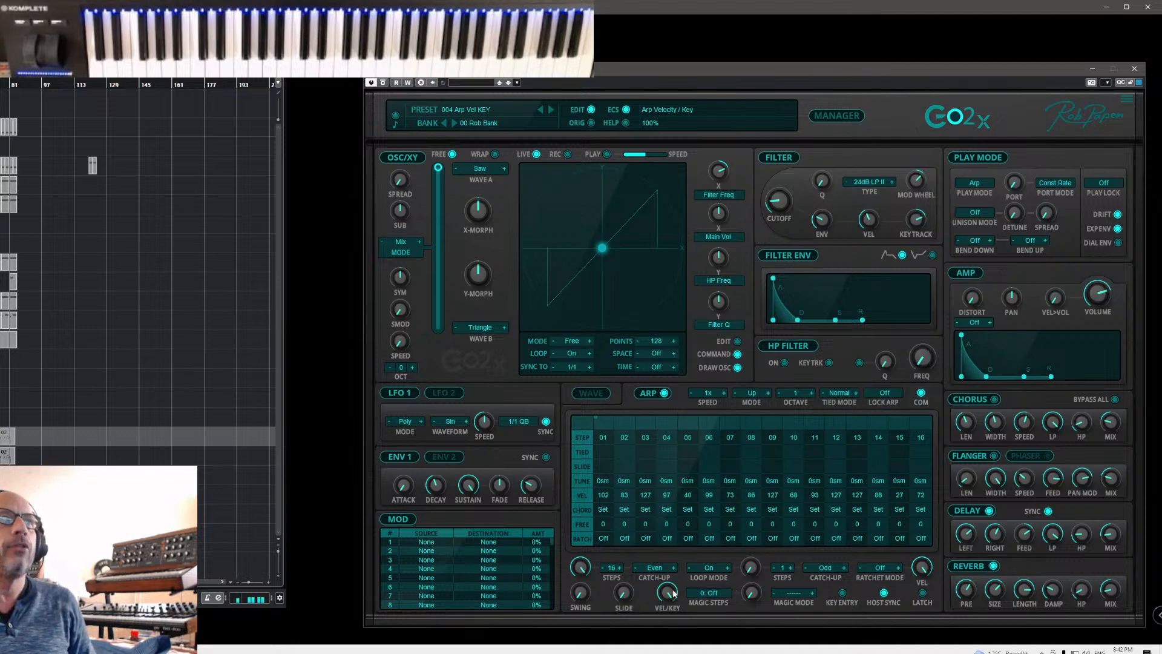
click(475, 108)
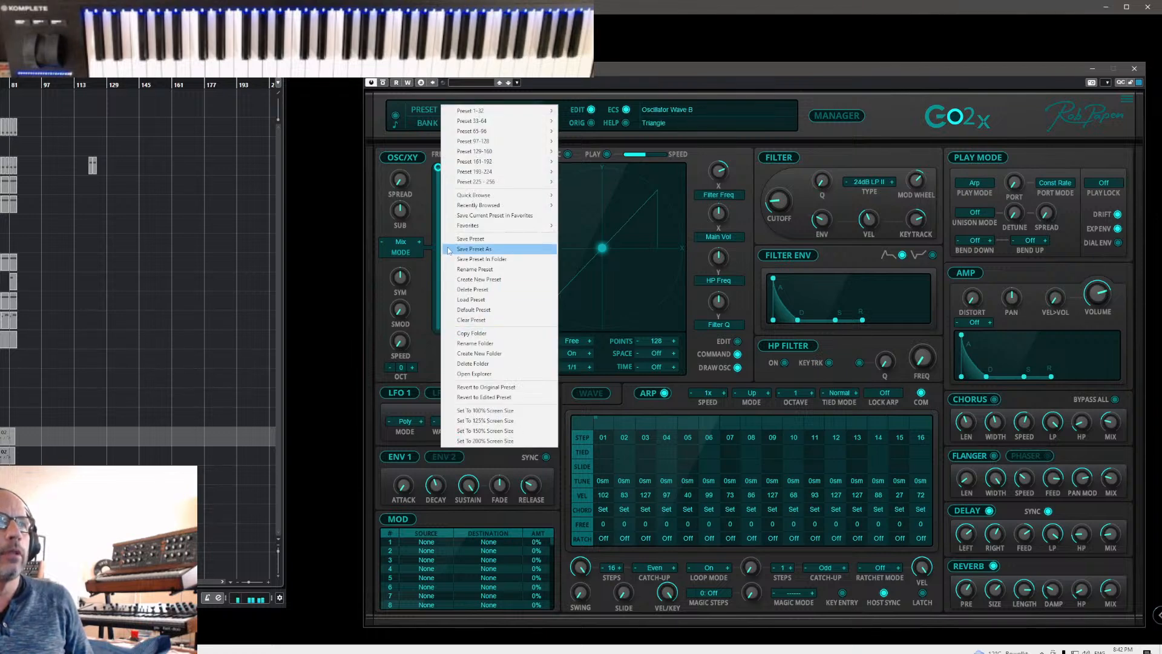
click(481, 239)
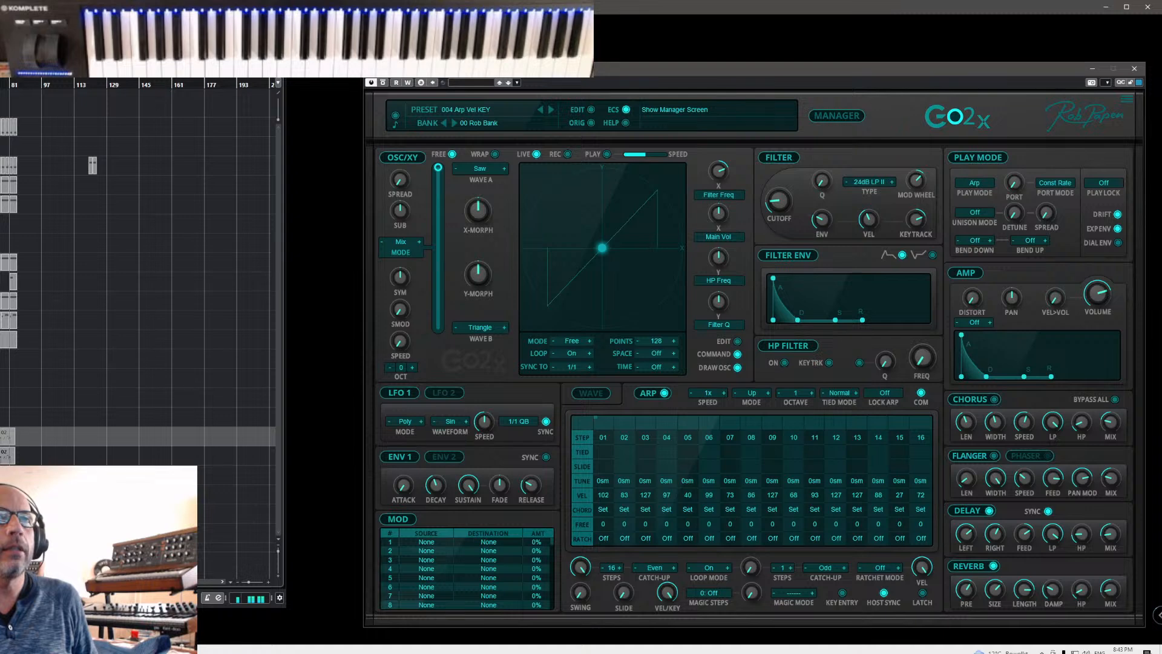
- Search presets by the Lead category from bank 02 Synth 01 and audition Dee Lead and Kind Reed Lead 2
click(842, 114)
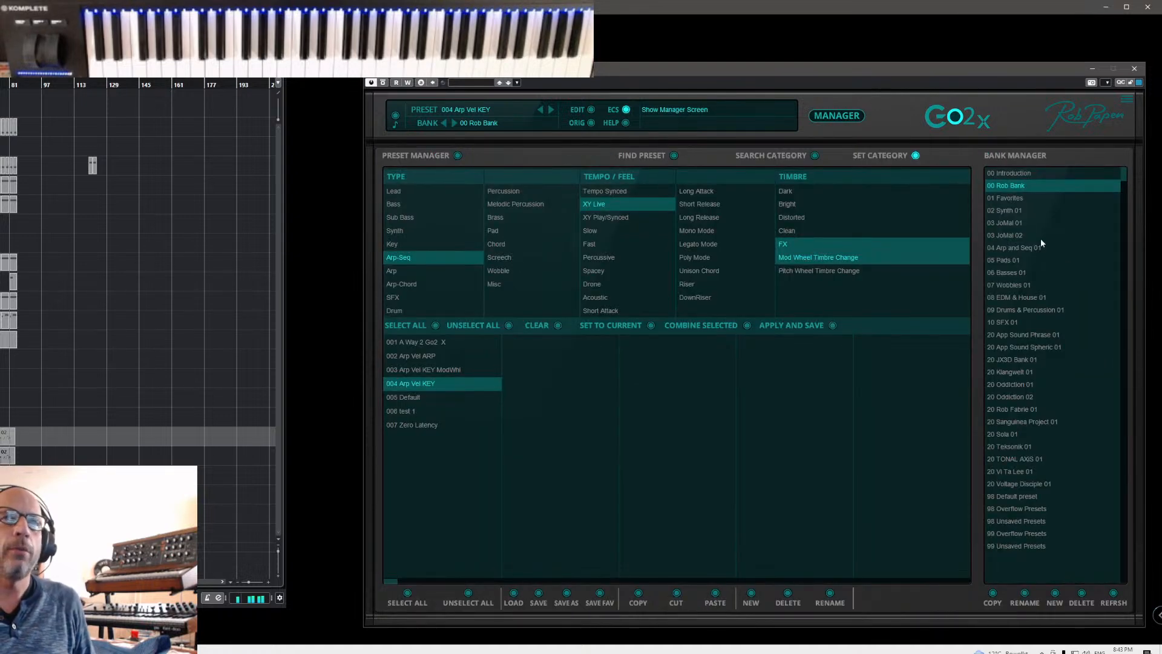
click(1004, 212)
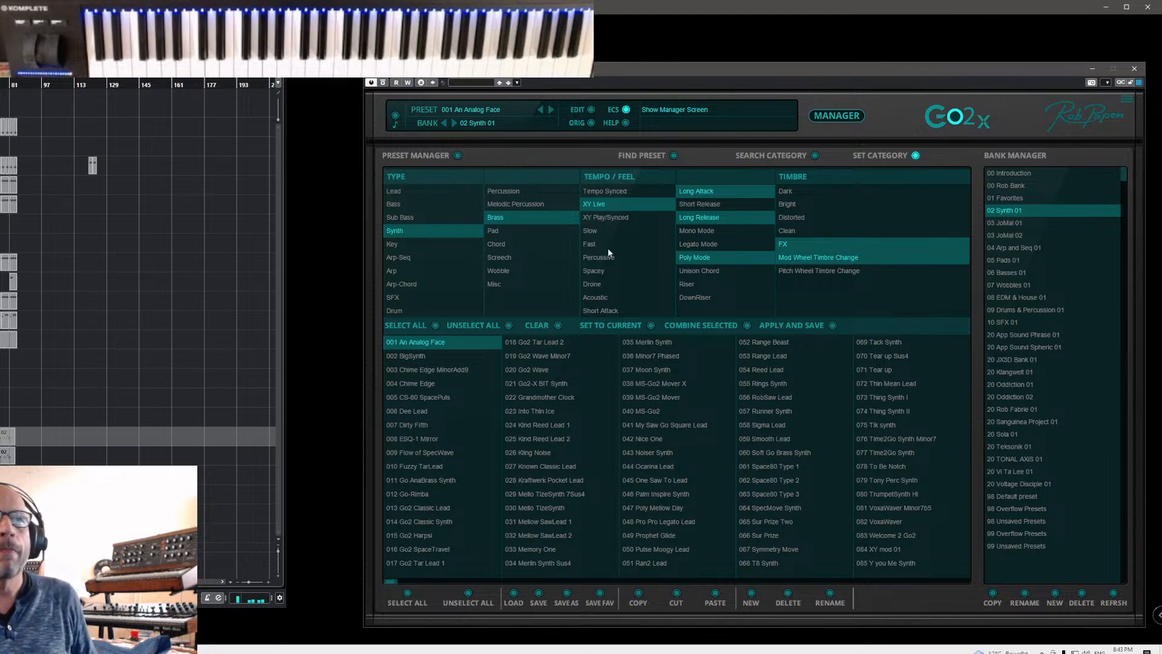
click(815, 155)
click(398, 191)
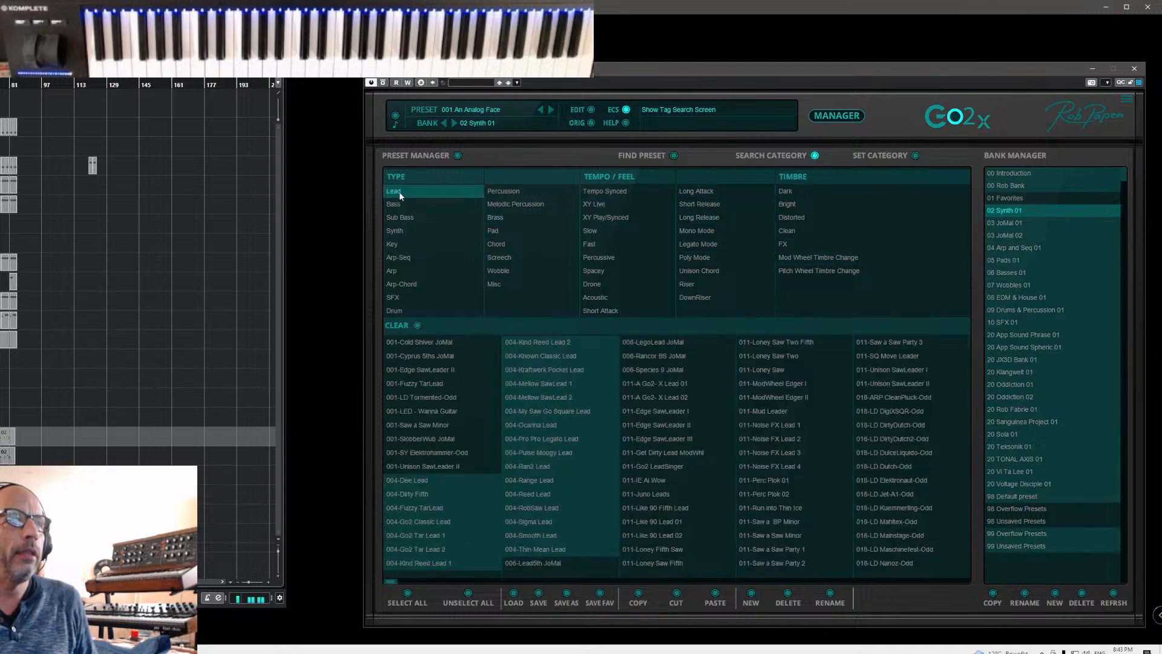
click(420, 481)
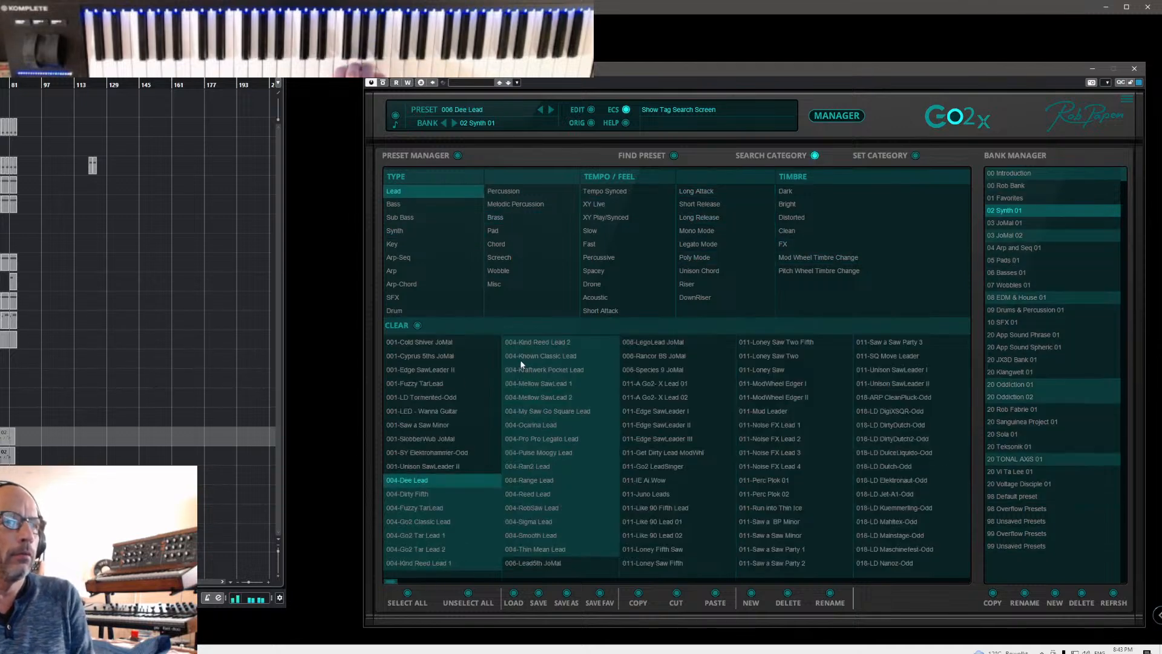
click(542, 343)
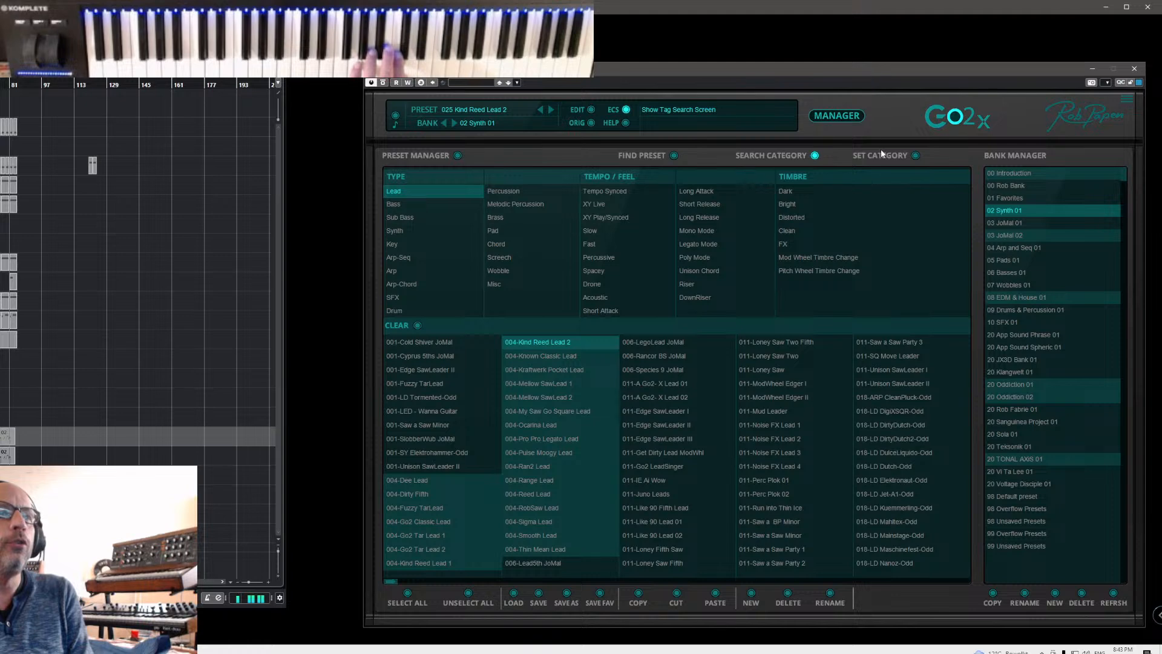
- Raise the oscillator Spread of the Kind Reed Lead 2 preset and set its Symmetry to 76%
click(850, 117)
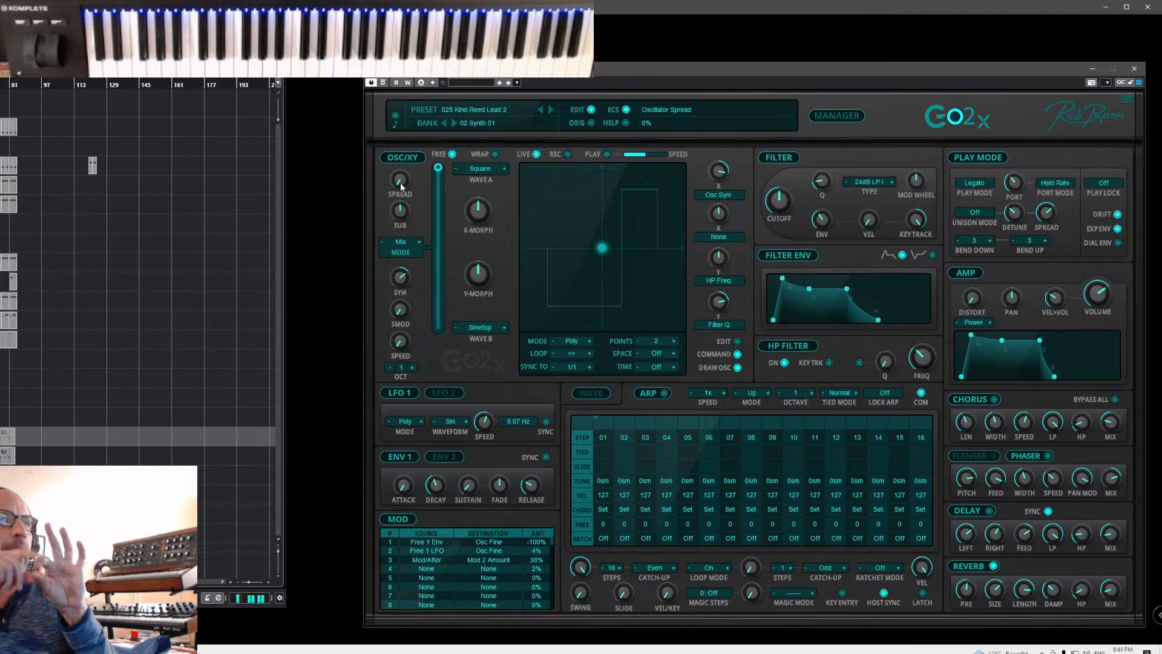
drag(401, 186, 409, 164)
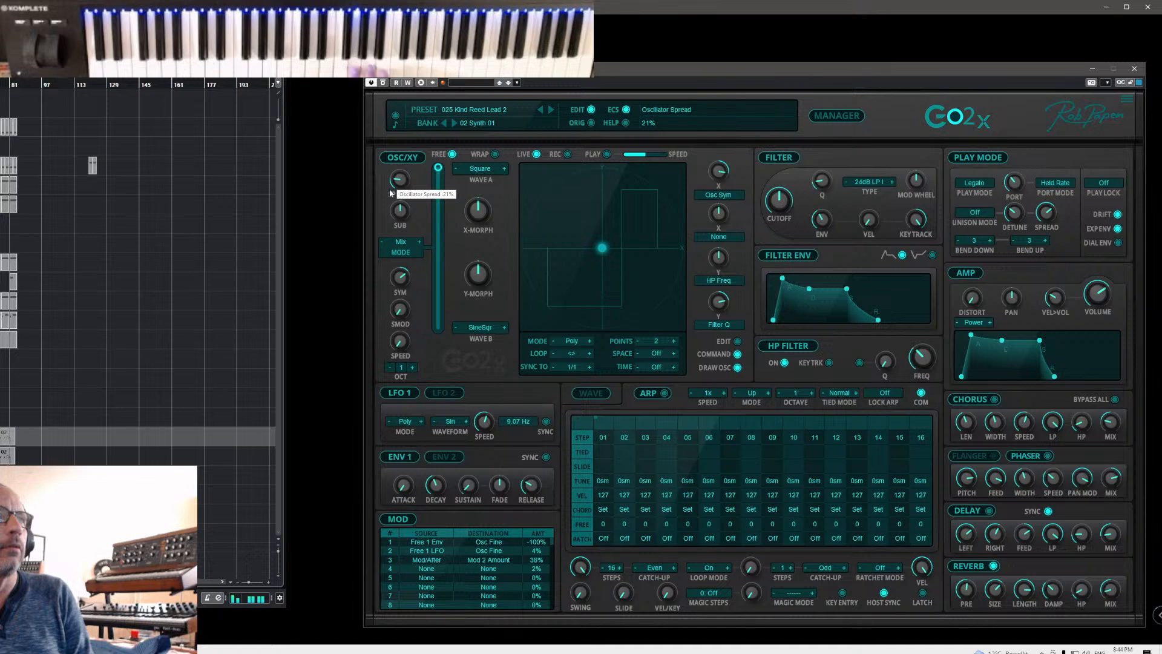
drag(400, 182, 409, 147)
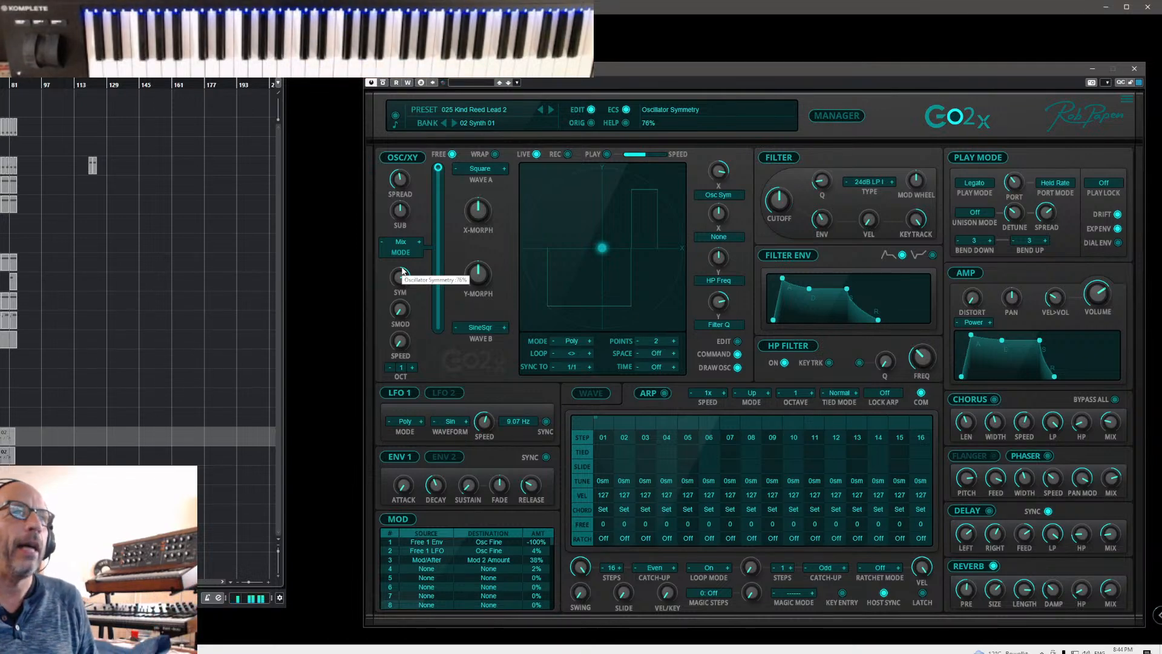
- Load My Saw Go Square Lead from the Lead category results in the manager
click(836, 115)
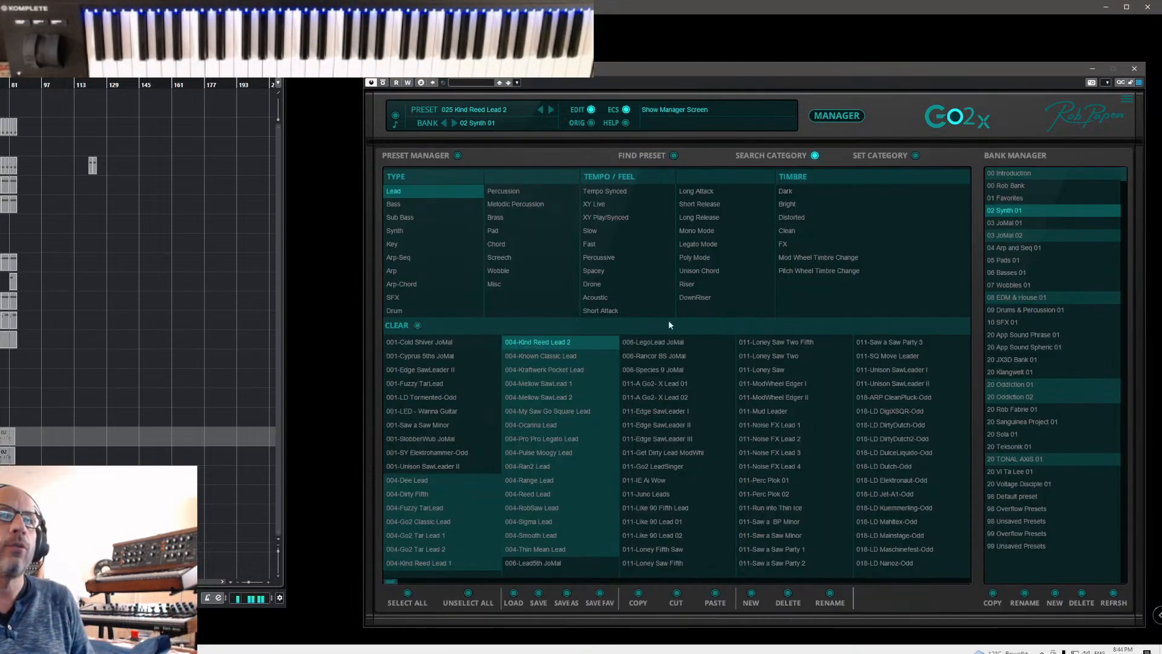
click(530, 412)
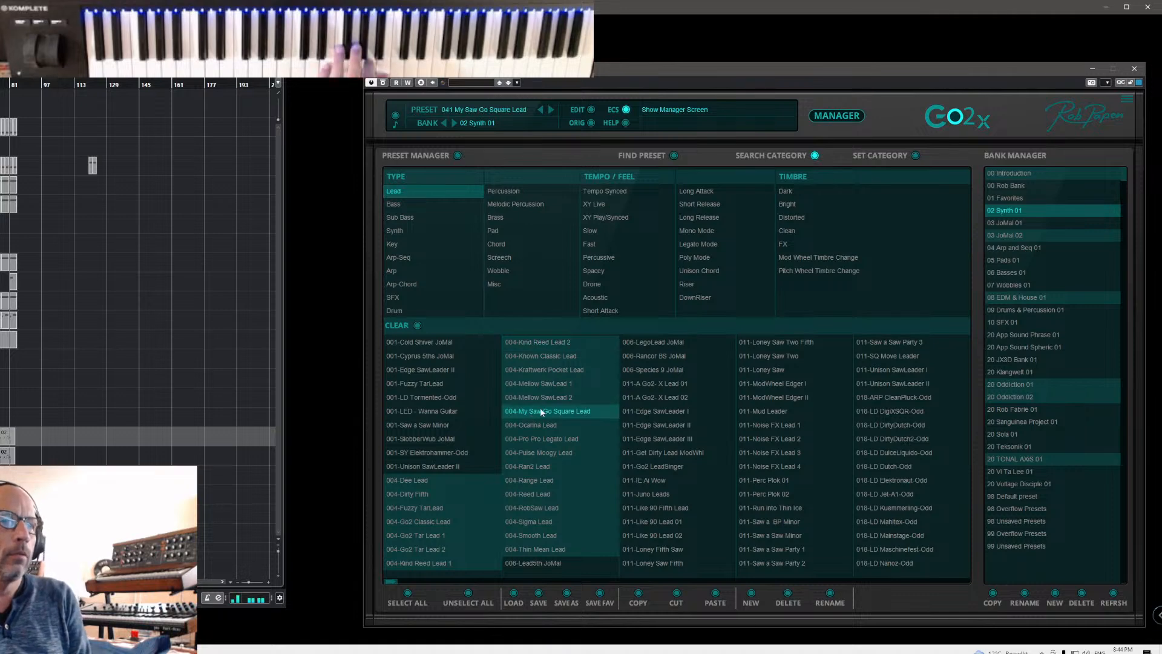
- Load Mellow SawLead 2 from the Lead category results, try its oscillator Spread in the editor and restore the original preset
click(539, 397)
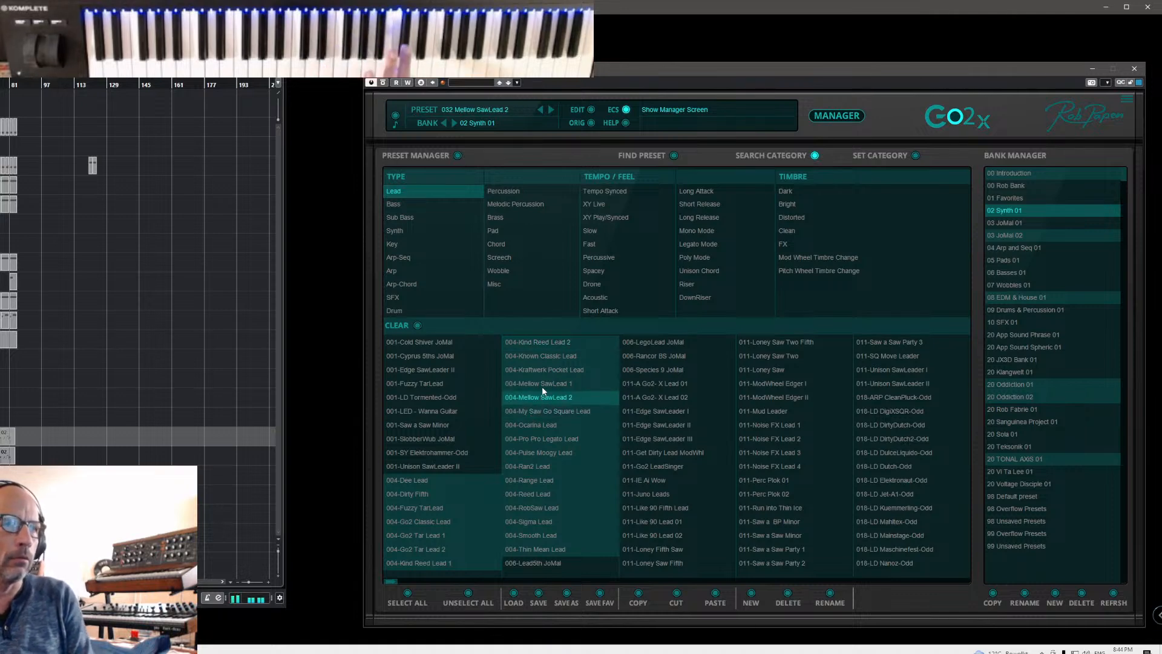
click(841, 115)
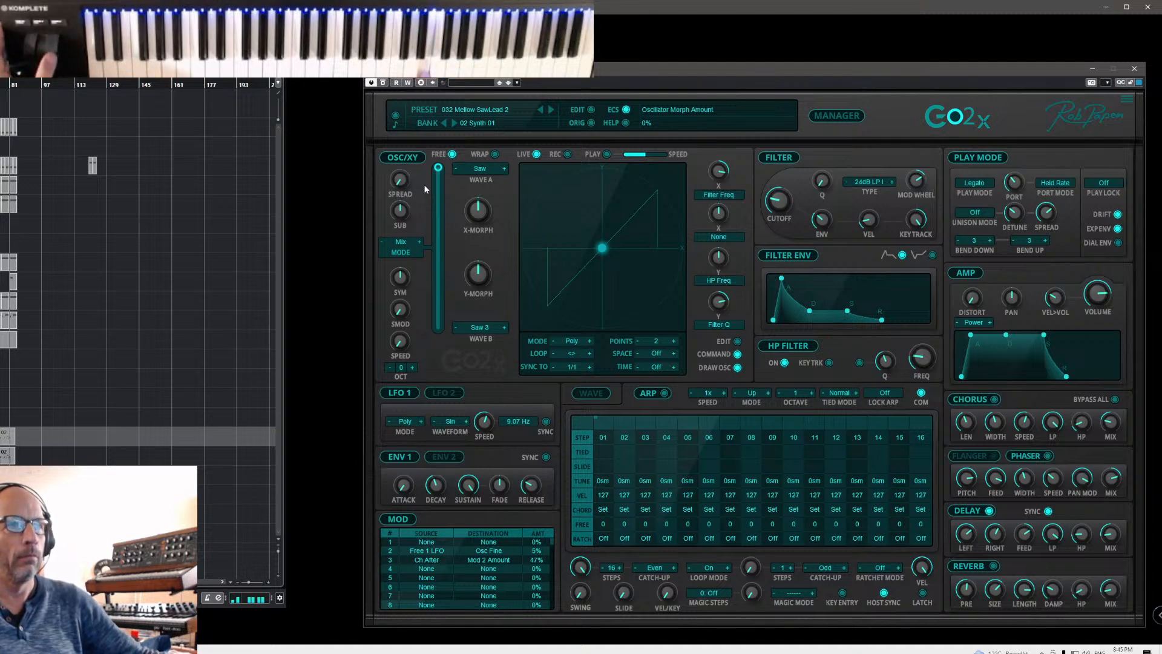
drag(401, 181, 401, 179)
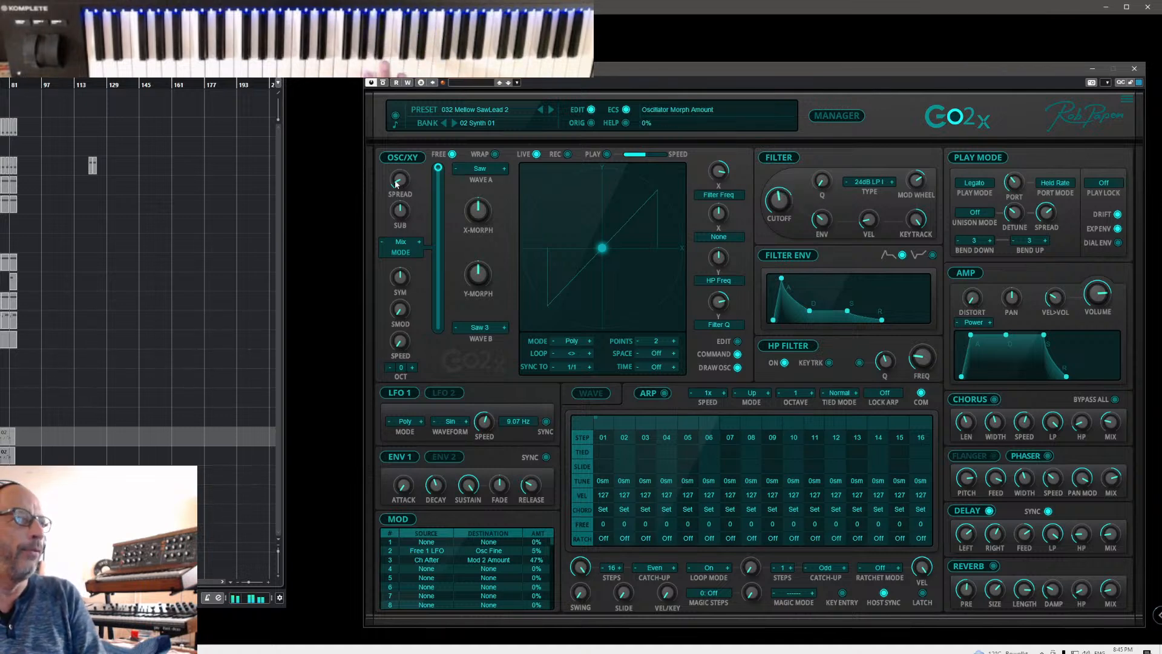
click(592, 124)
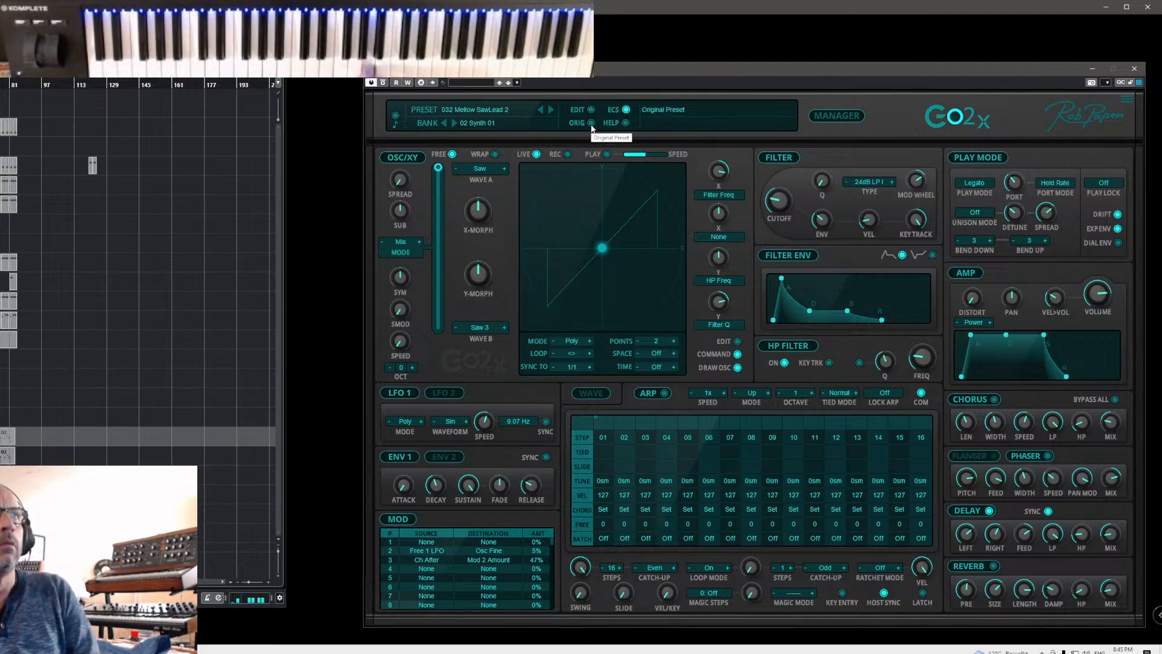
- Set the oscillator's Wave A to Triangle and its octave to 1
click(475, 170)
click(495, 203)
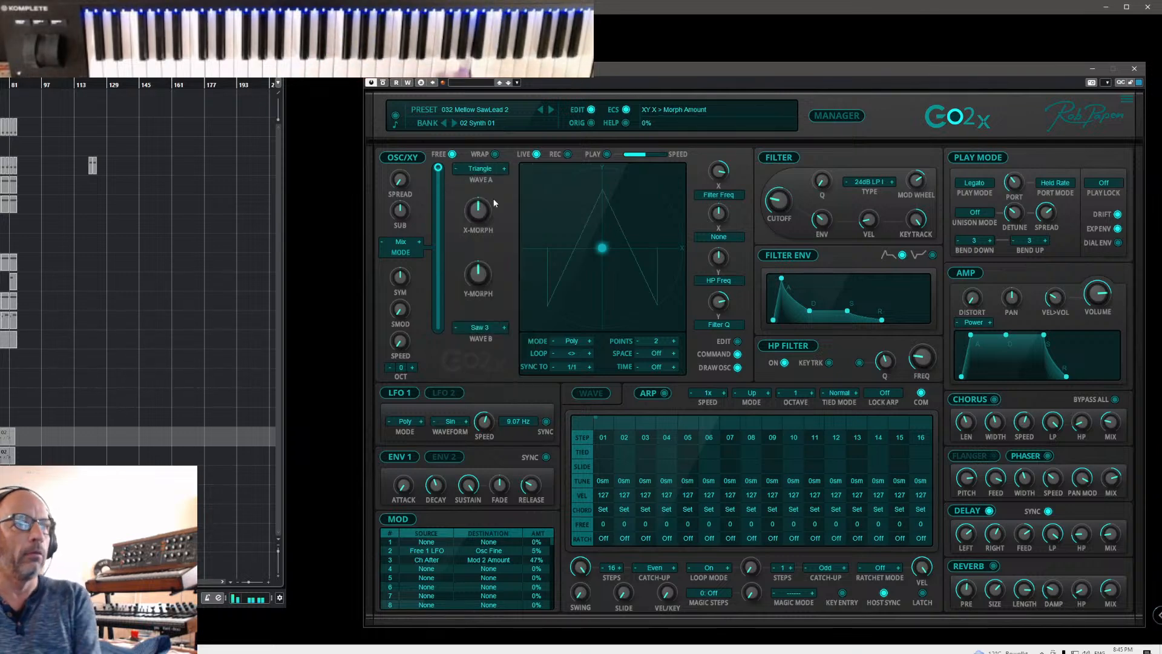
click(411, 367)
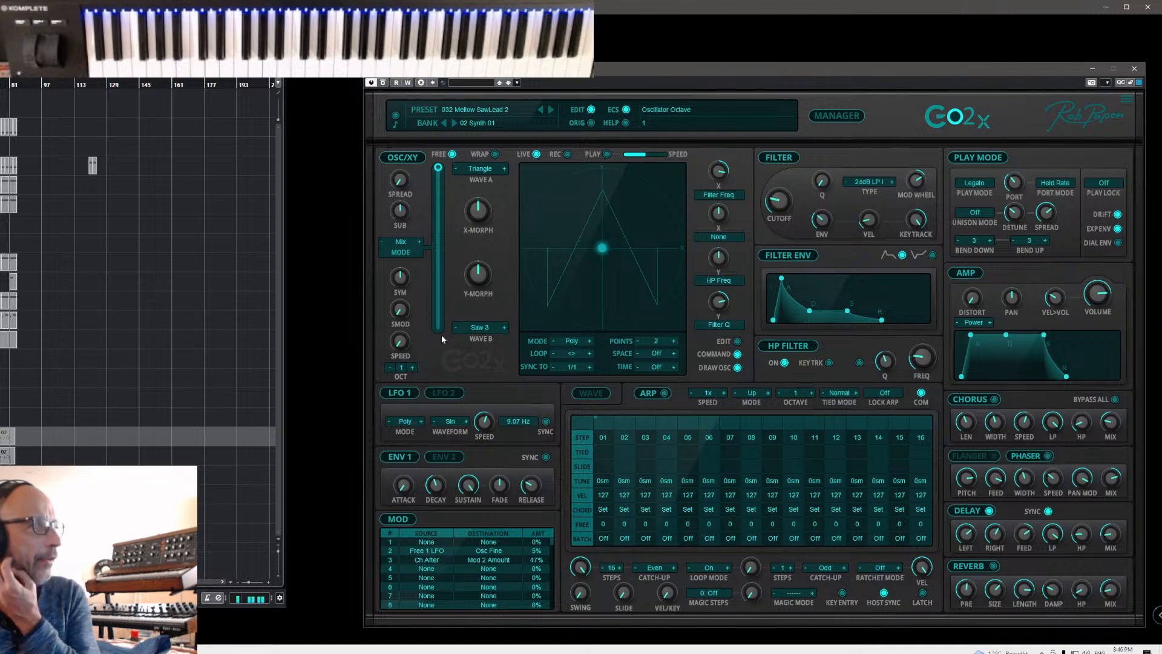
- Raise the filter envelope Sustain to 67% while trying octave 2, and set the oscillator octave back to 1
click(413, 368)
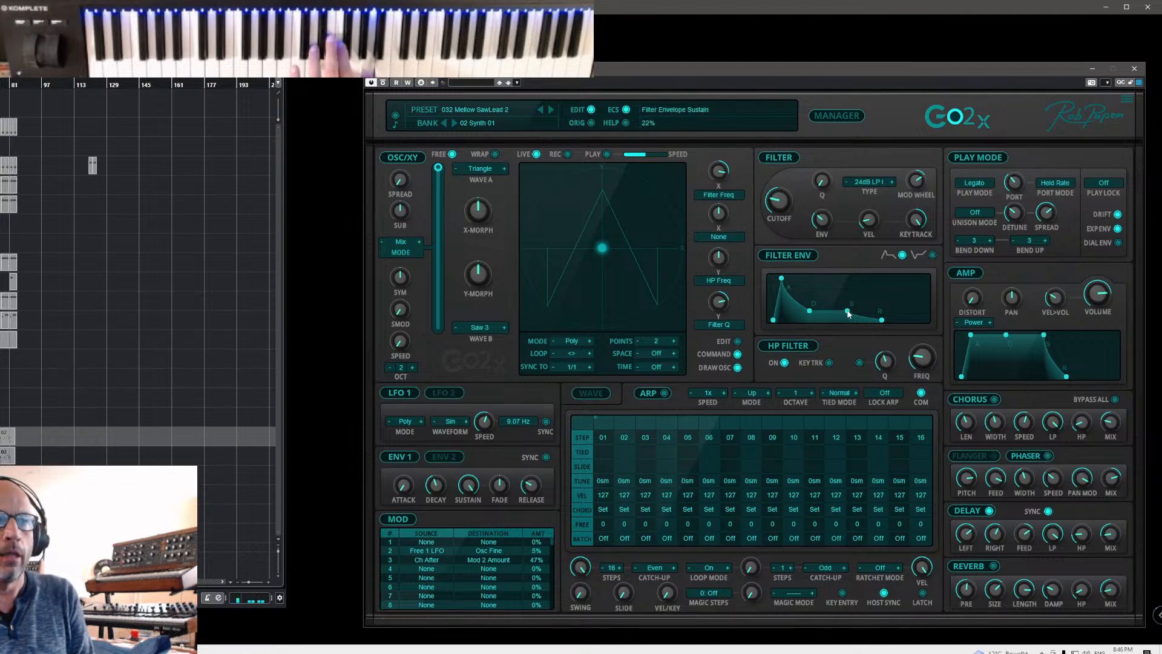
drag(851, 291, 851, 274)
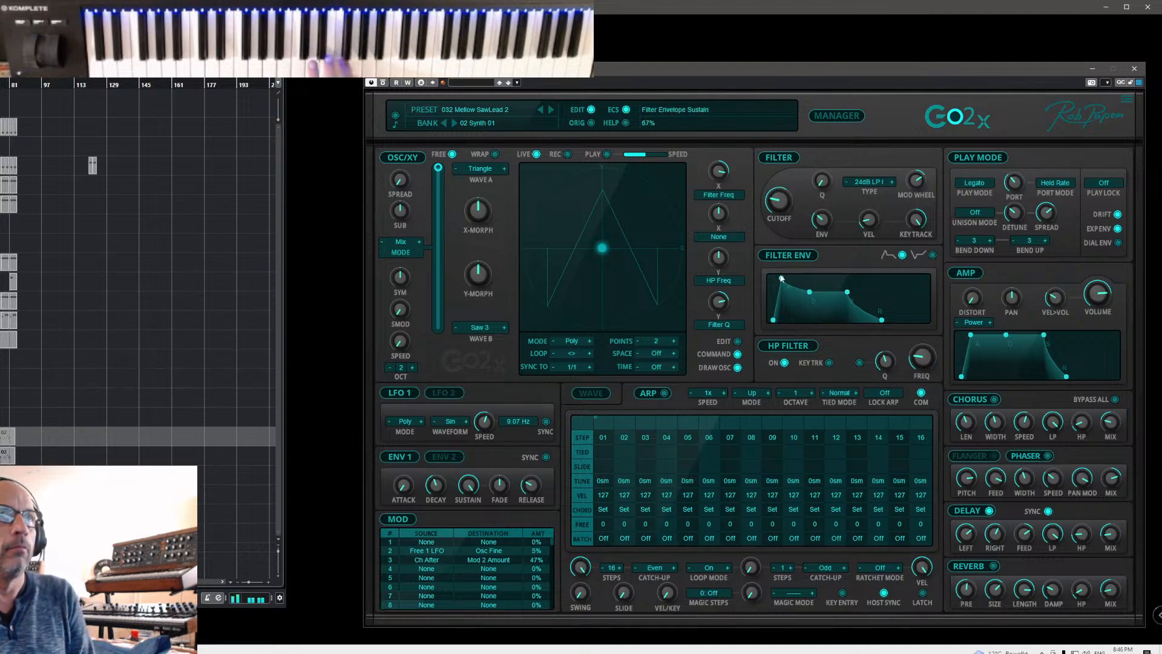
click(390, 368)
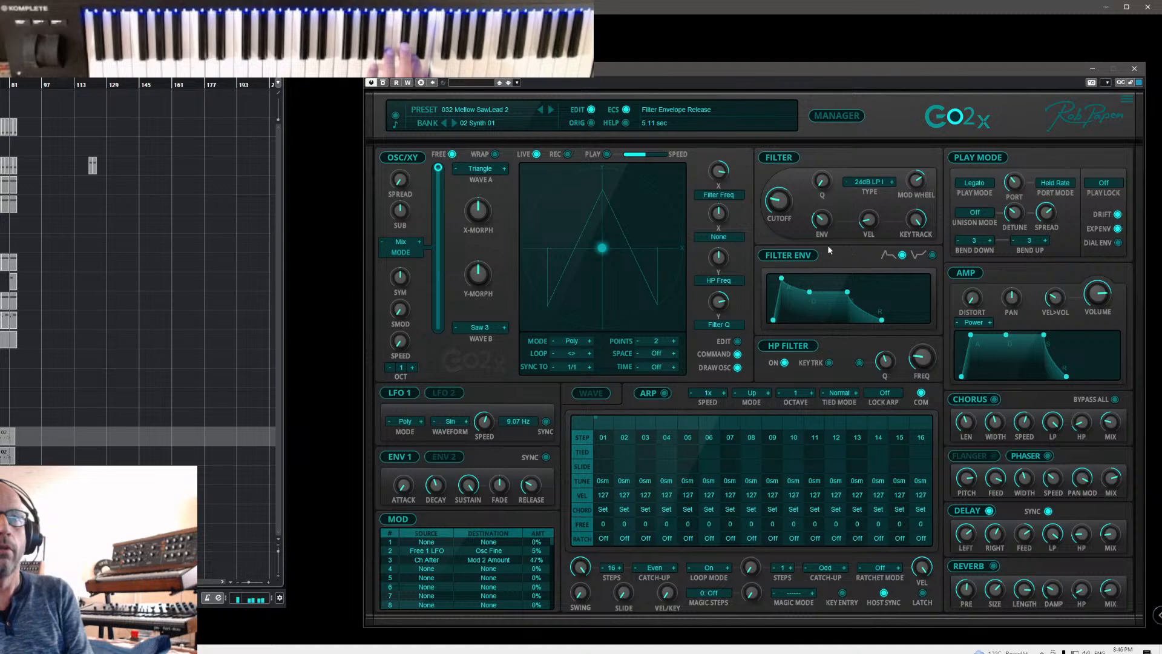
- Set both the Bend Down and Bend Up ranges in the play mode section to 2
click(957, 242)
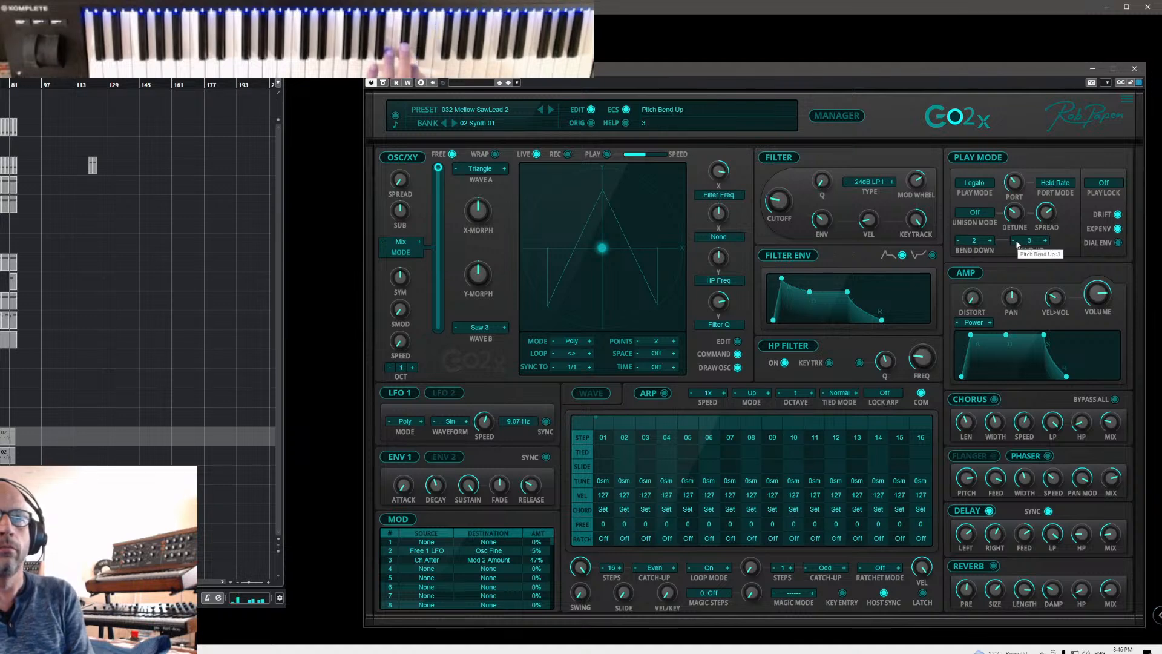
click(1014, 241)
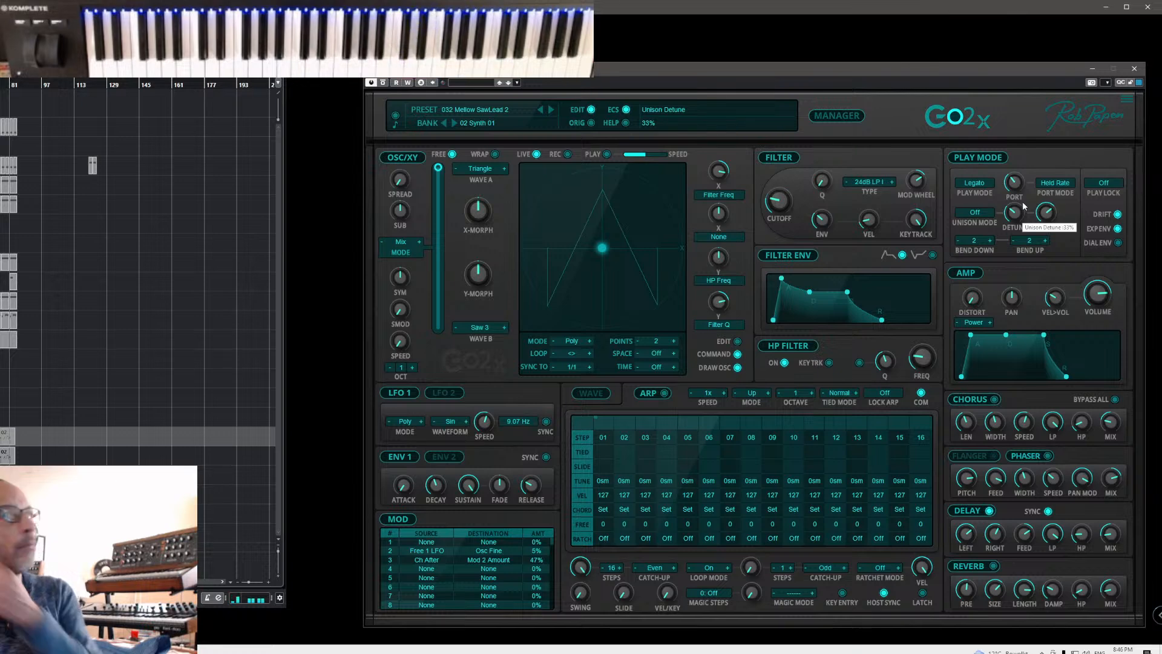
- Save the edited Mellow SawLead 2 sound as a new preset named Recorder Lead
click(484, 113)
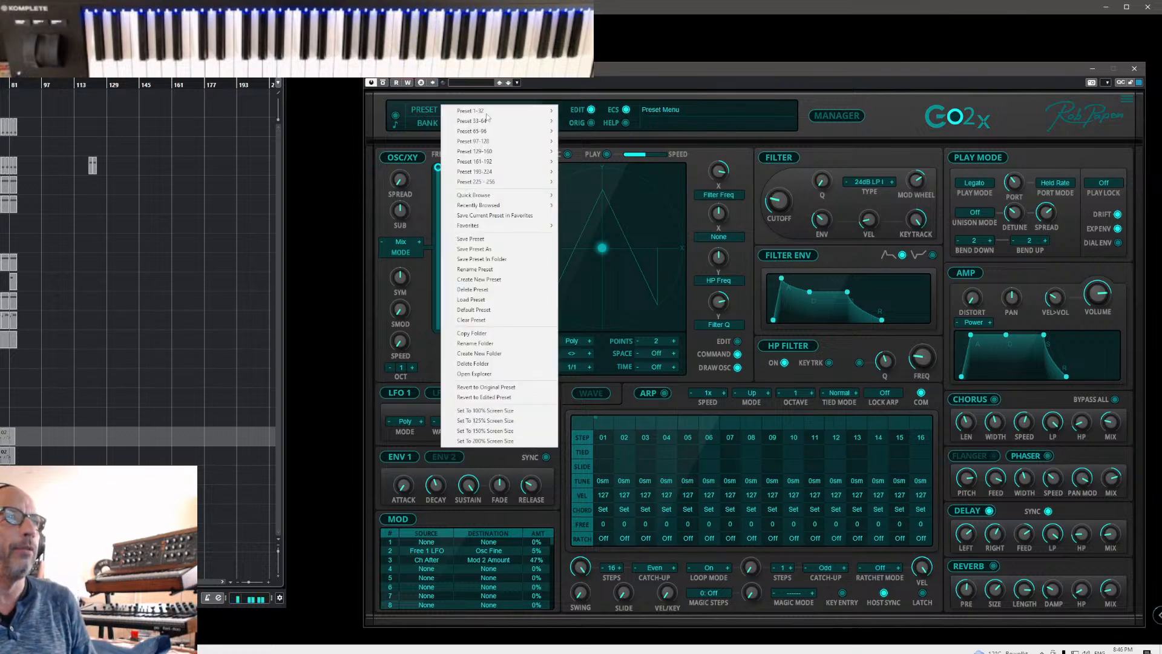
click(493, 249)
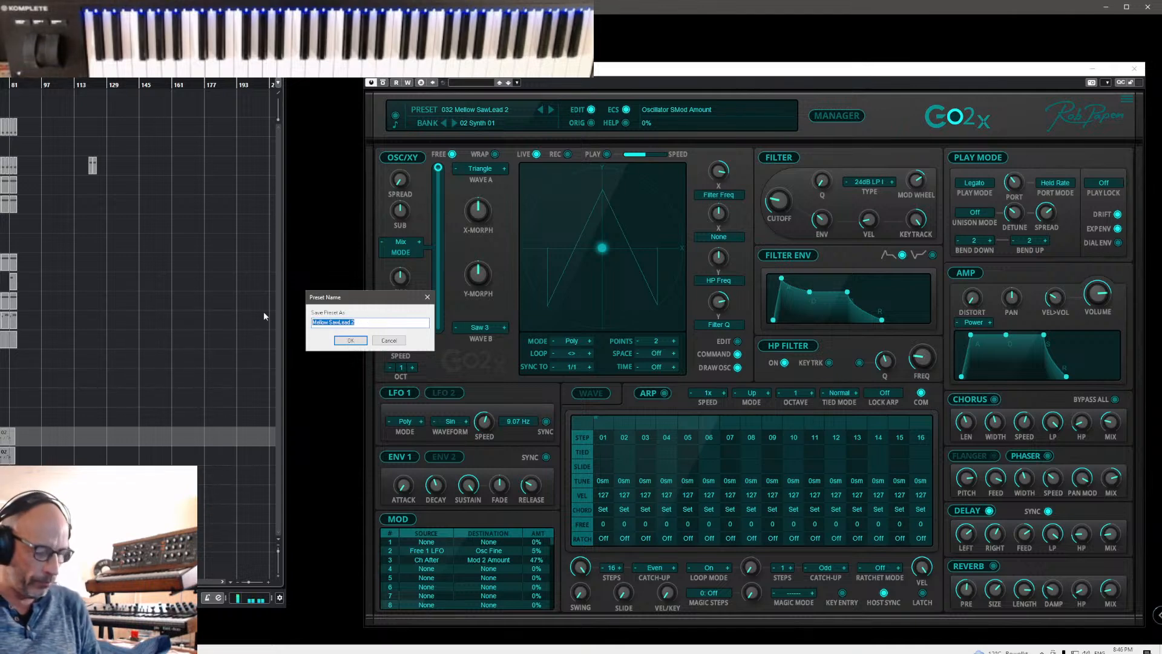
text(Red)
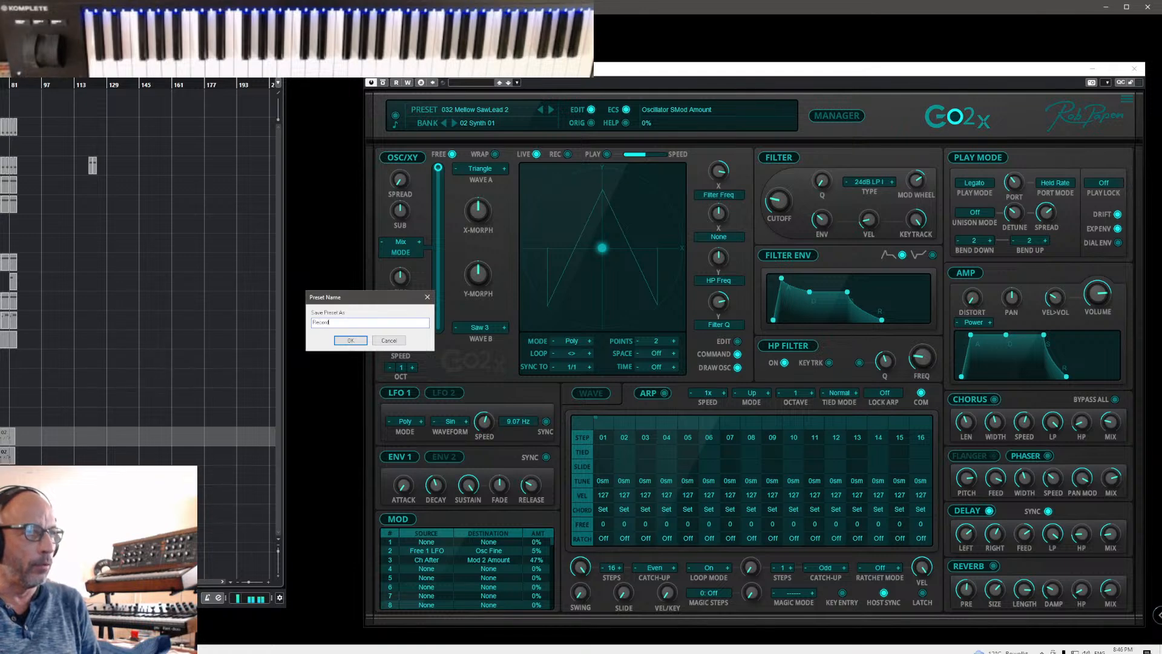
text(order Lead)
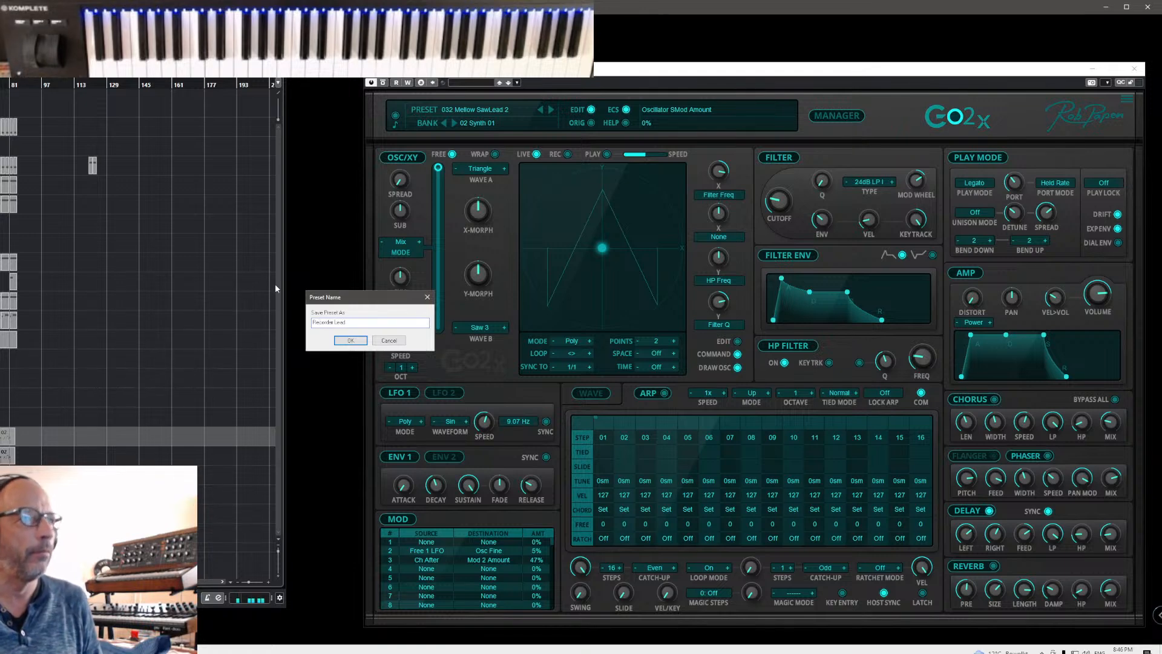
click(358, 340)
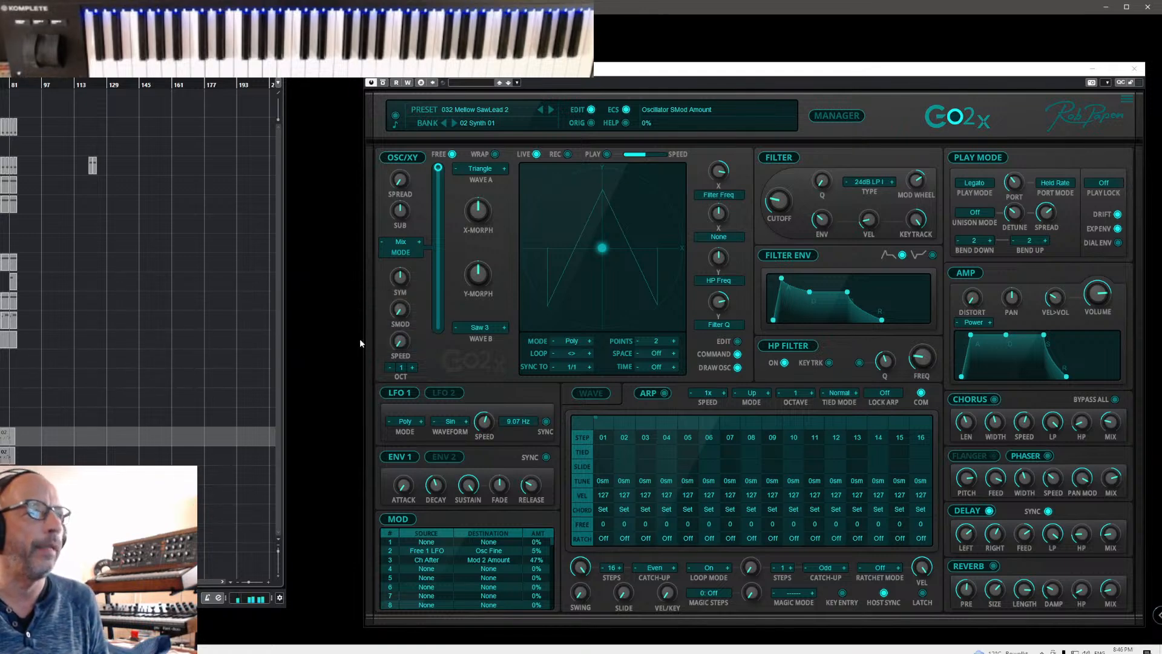
- Edit the Recorder Lead preset's category tags, replacing the Clean timbre with FX, and return to the synth editor
click(837, 116)
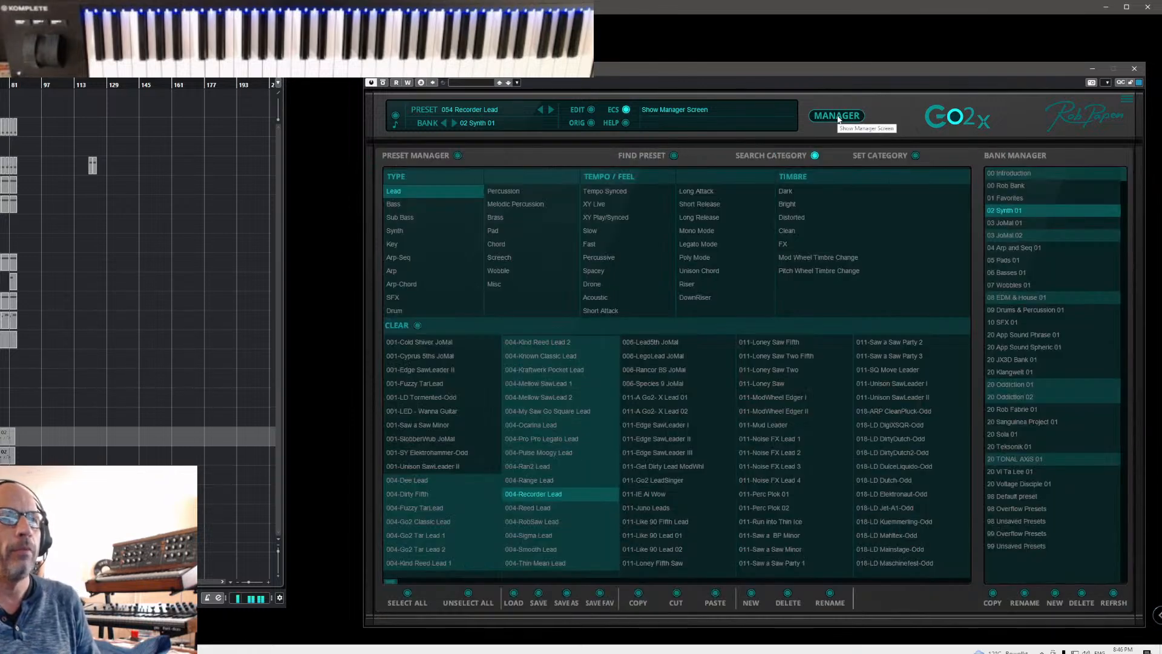
click(915, 156)
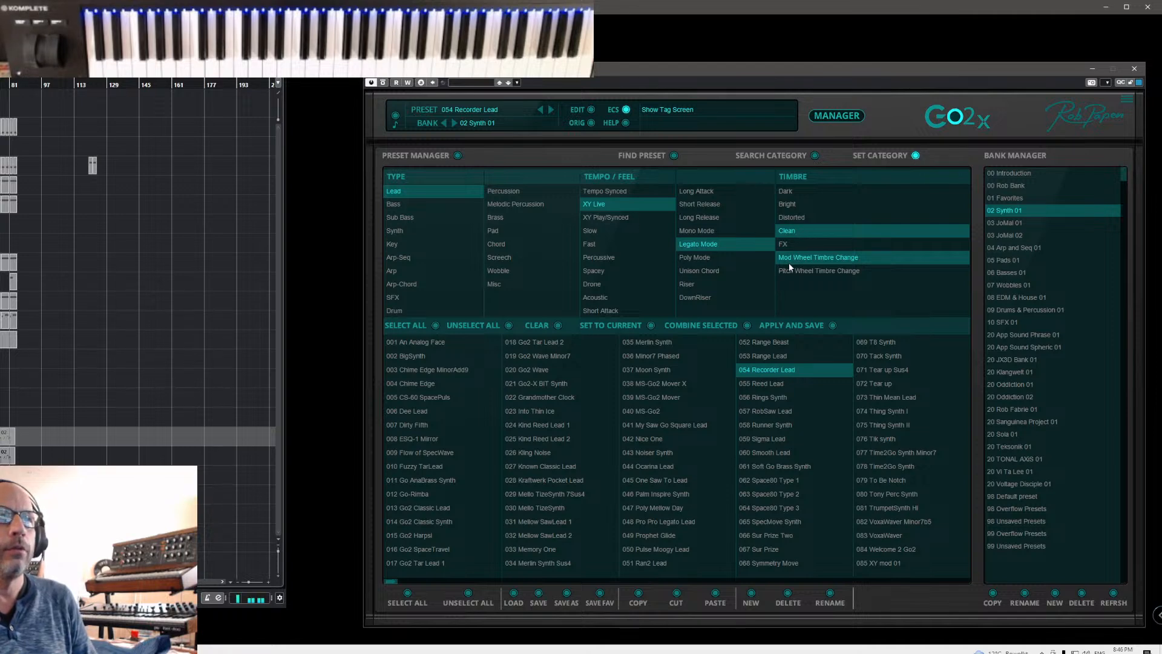
click(789, 242)
click(789, 232)
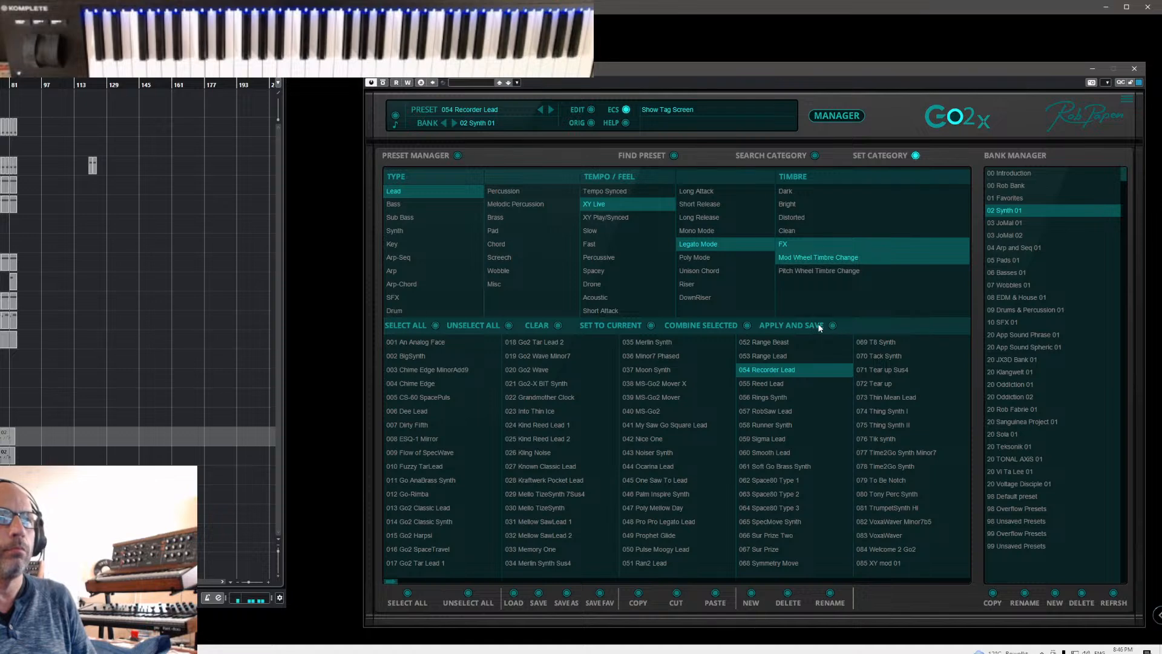
click(842, 118)
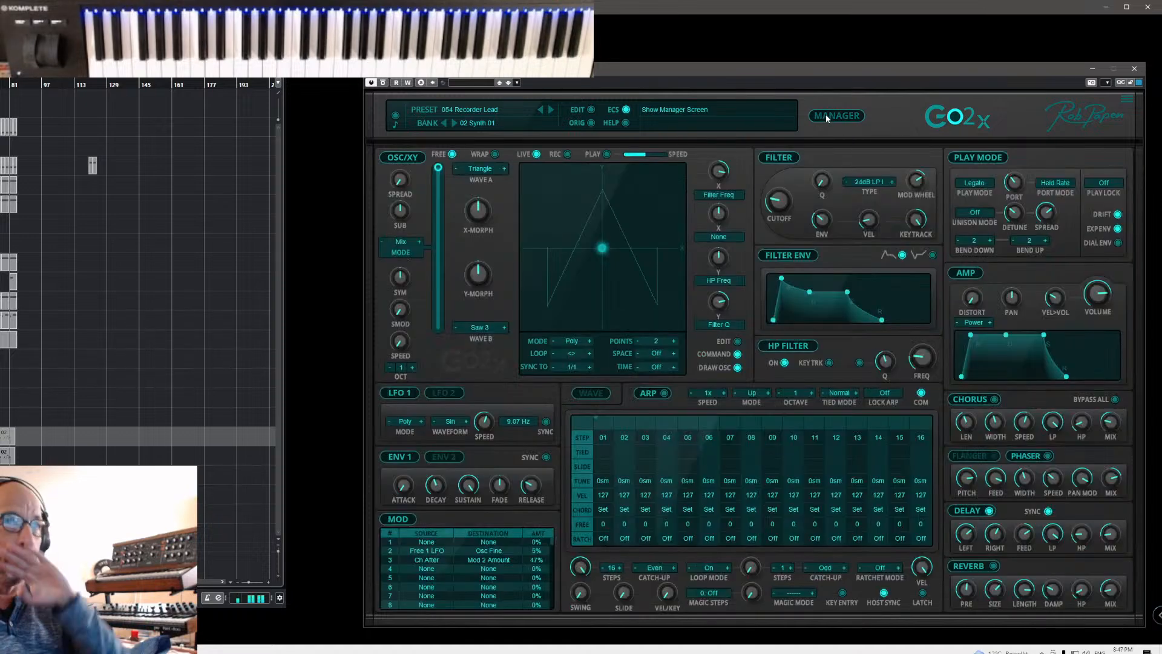
- Show the plain preset list in the manager and open bank 00 Introduction to audition A Way 2 Go2-X
click(826, 114)
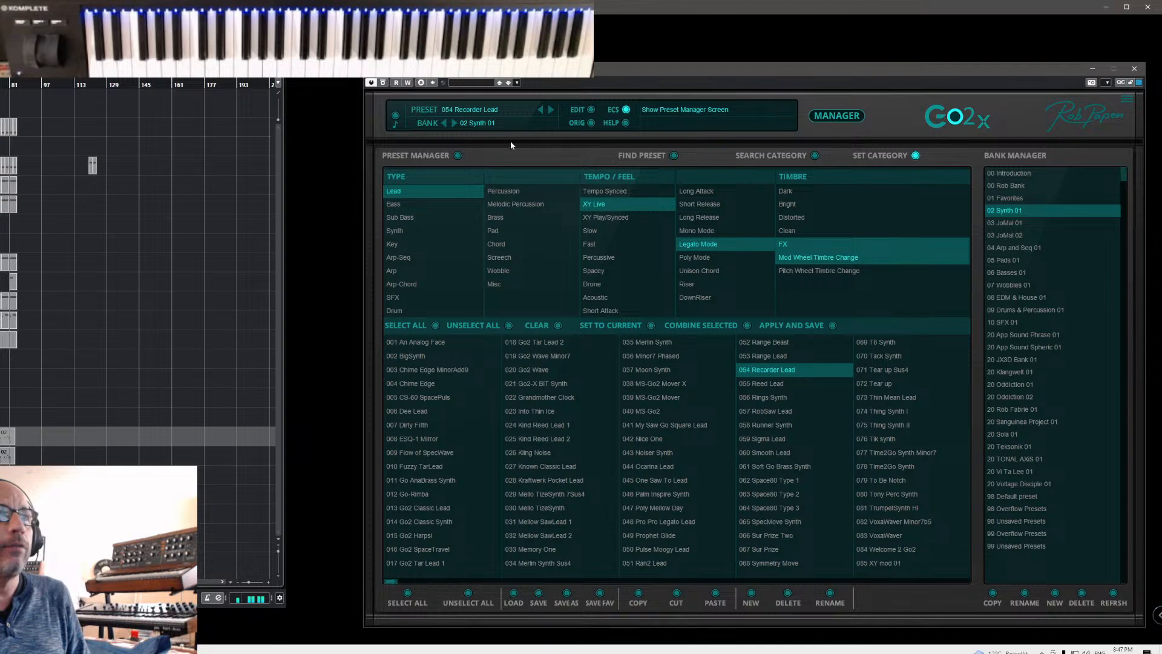
click(458, 156)
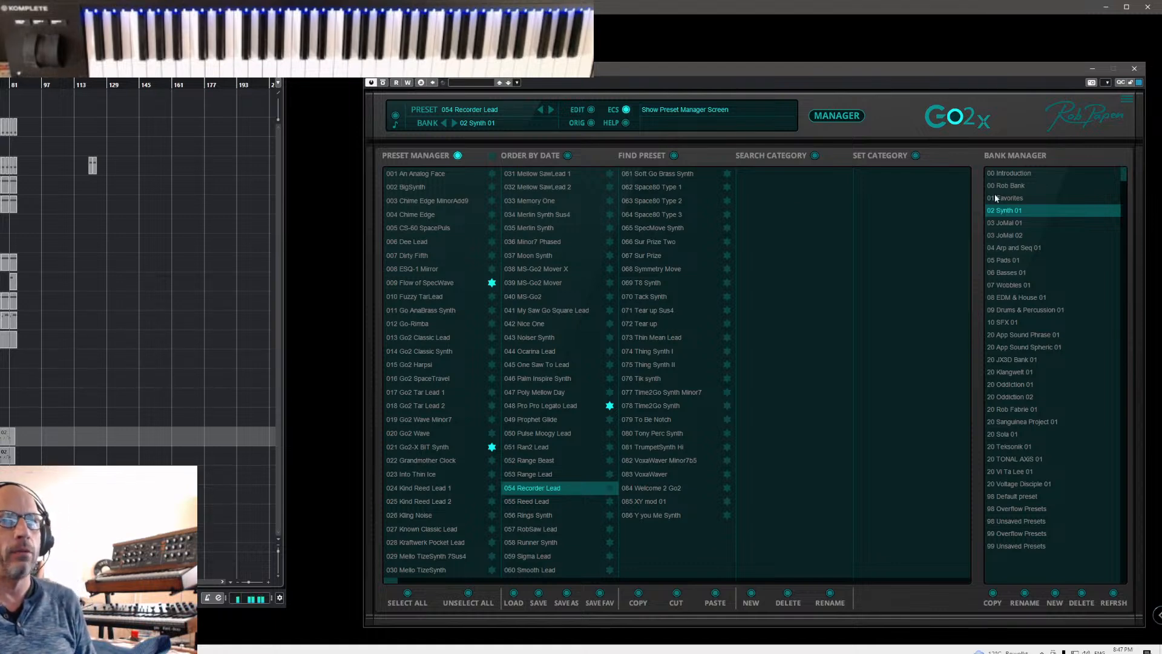
click(1006, 175)
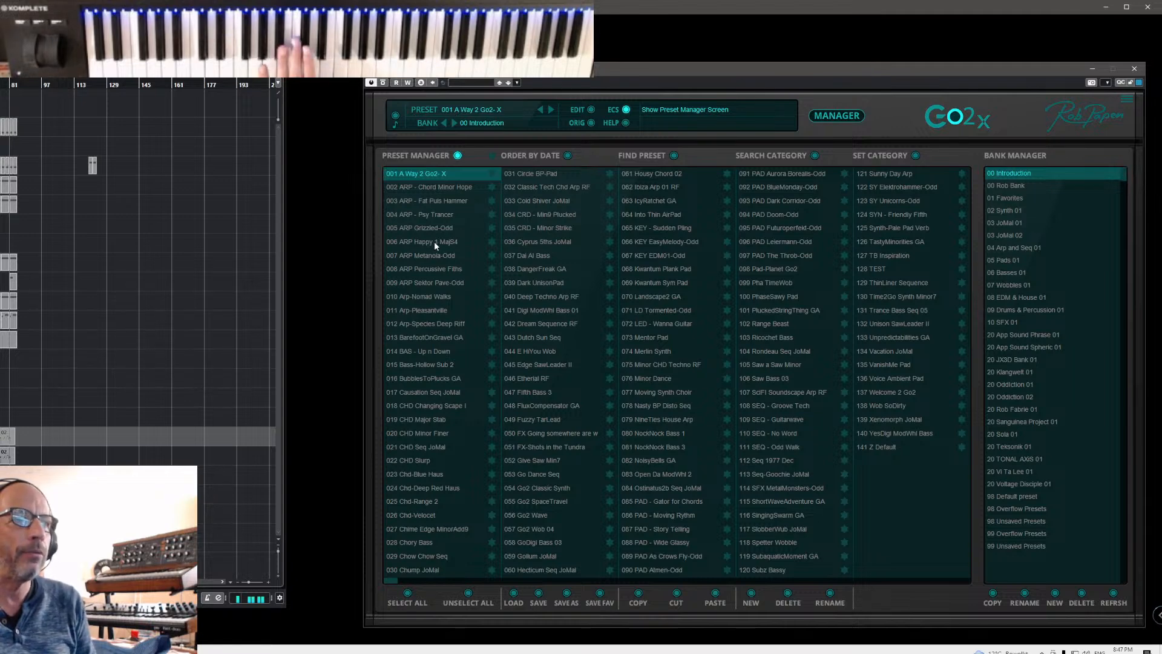
- Order the presets of bank 04 Arp and Seq 01 by date and load TB LowFi Nation into the editor
click(1001, 248)
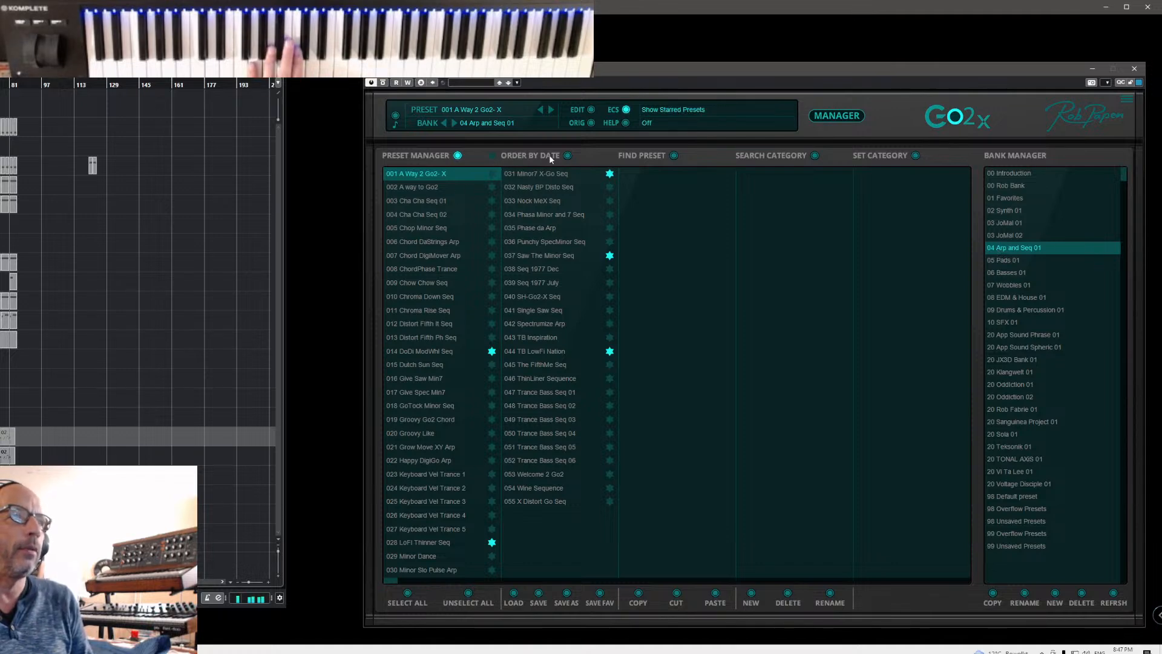
click(566, 156)
click(409, 186)
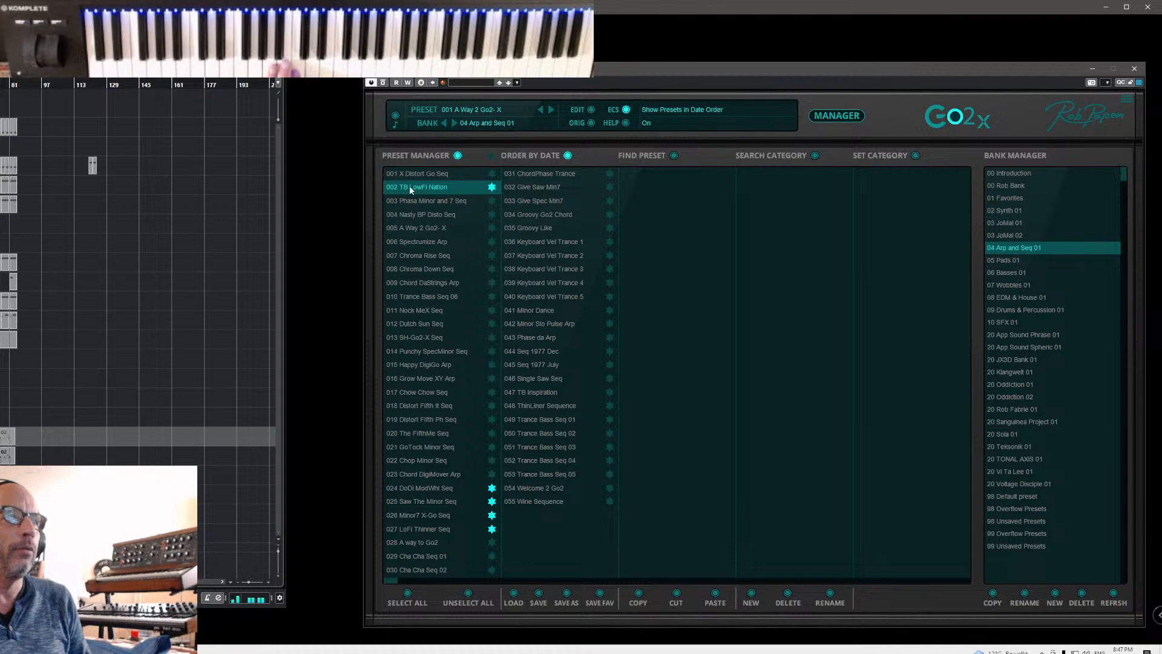
click(835, 117)
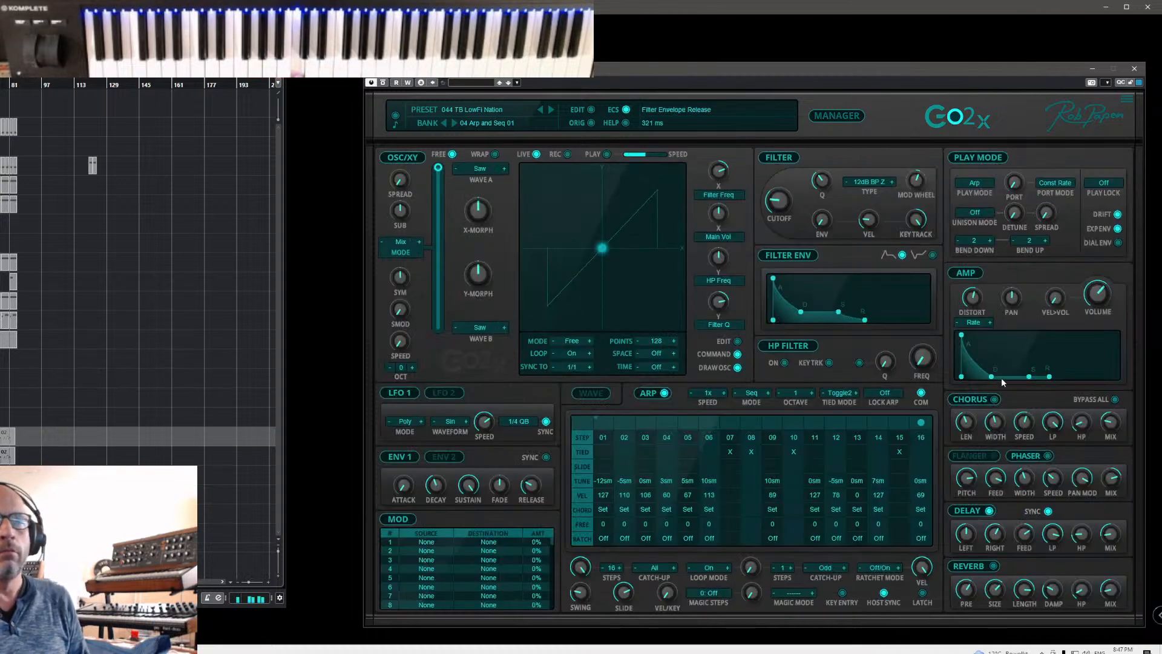
- Try the TB LowFi Nation sequence with the amp's distort mode Off while sweeping the filter Cutoff
click(975, 323)
click(977, 328)
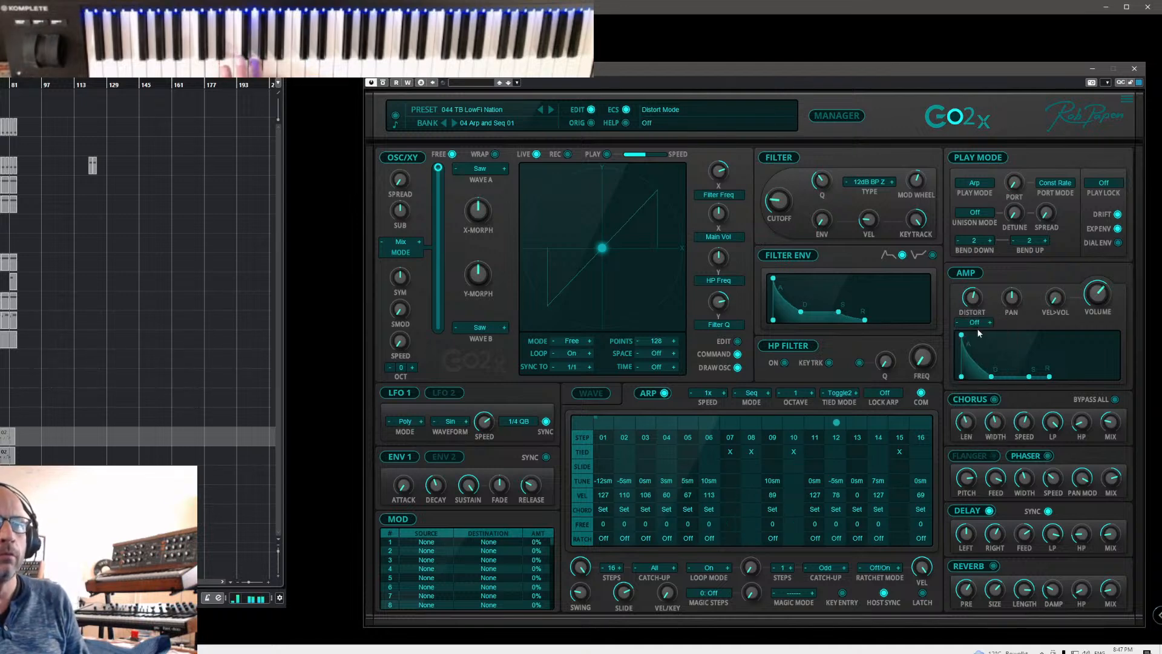
mouse_move(787, 180)
mouse_down()
mouse_move(789, 157)
mouse_move(790, 198)
mouse_up()
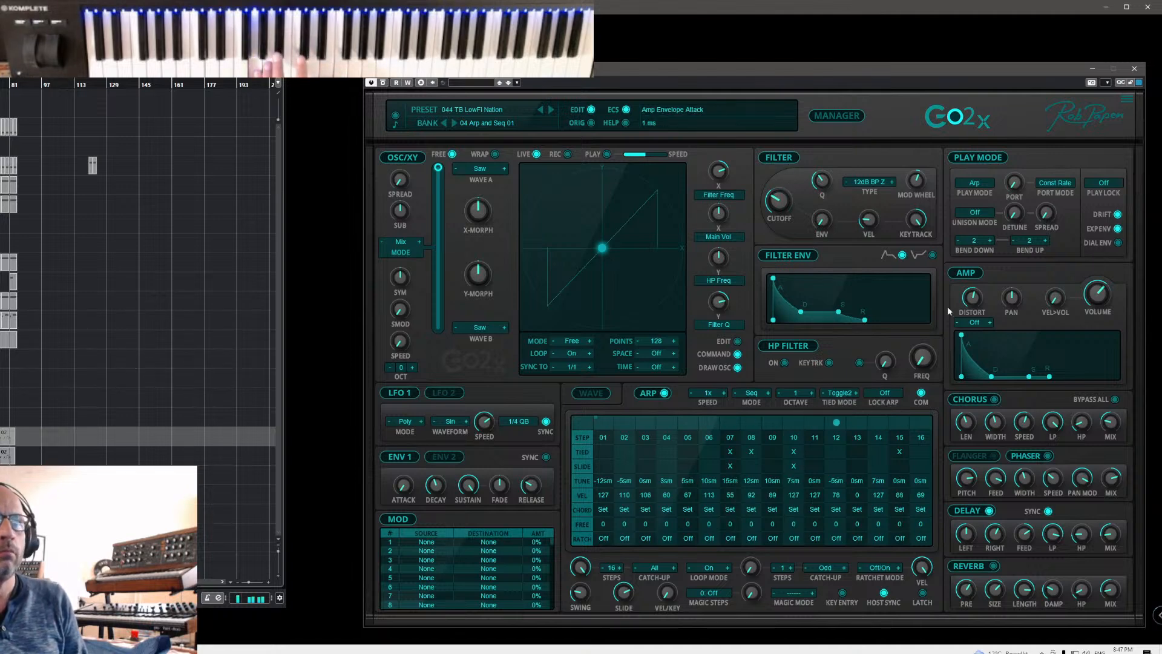
- Try the Atan distort mode in the amp section while sweeping the filter Cutoff
click(975, 322)
click(983, 332)
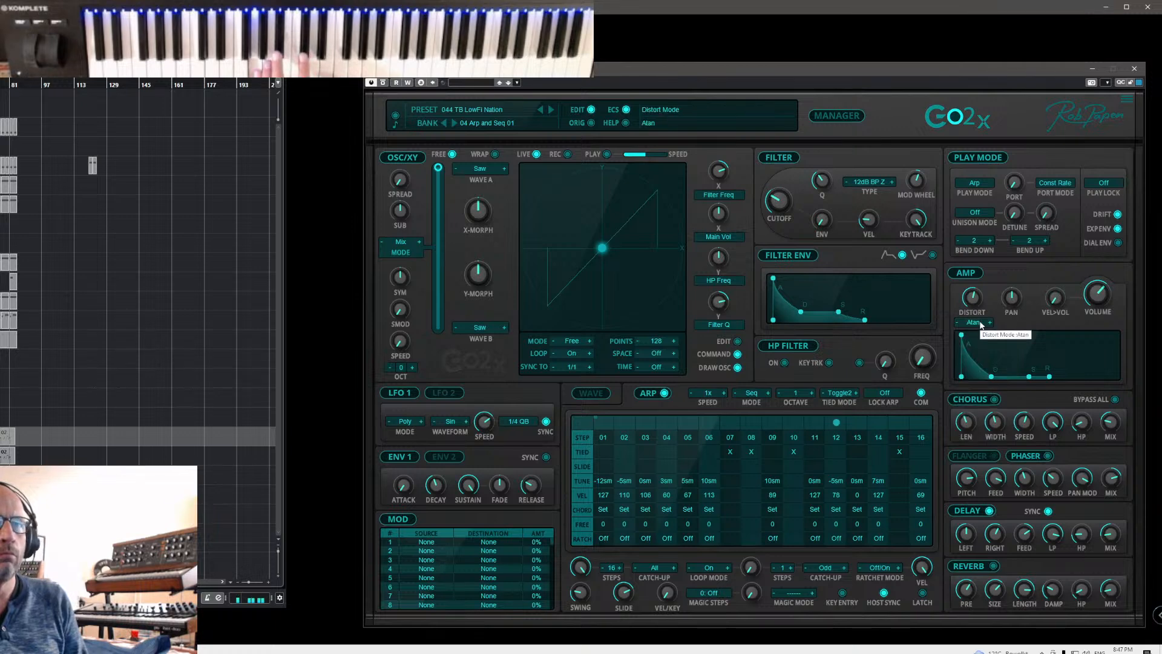
drag(789, 178, 807, 210)
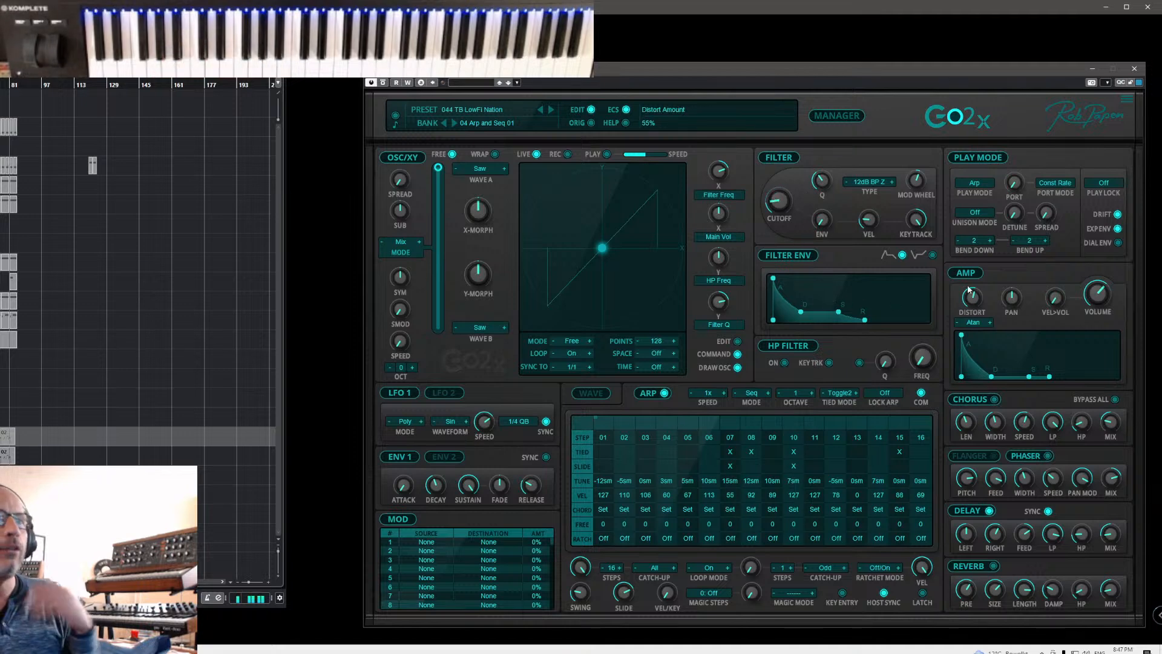
- Set the amp's distort mode to Rate, raise the Distort amount from zero and sweep the filter Cutoff
click(973, 322)
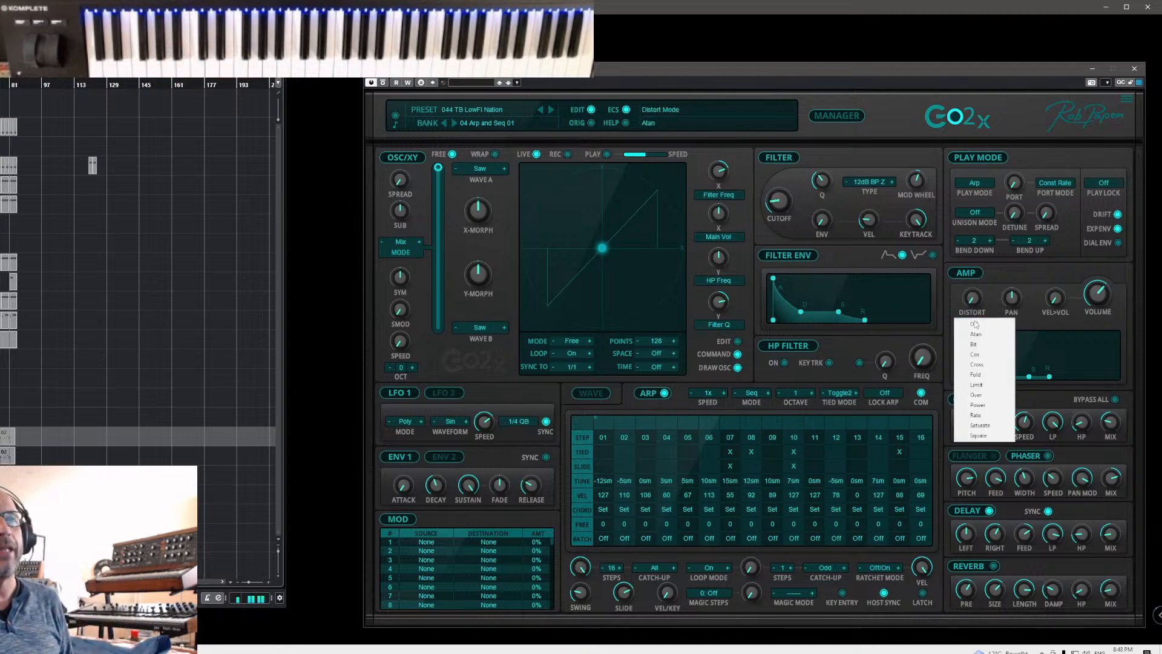
click(981, 416)
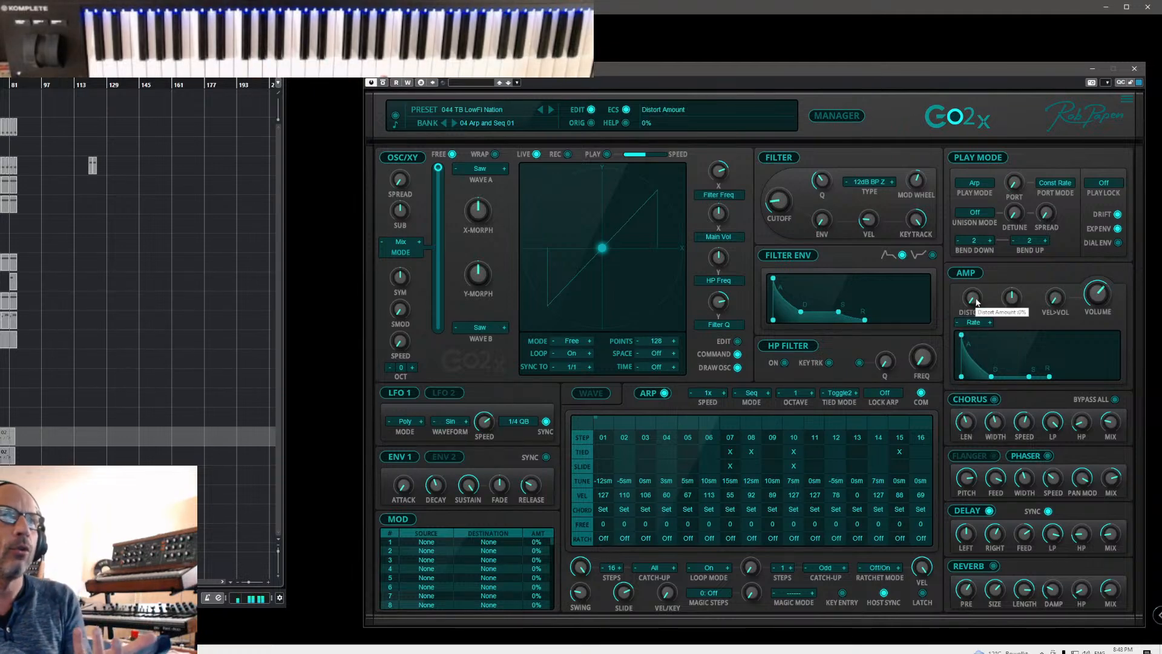
drag(976, 301, 986, 251)
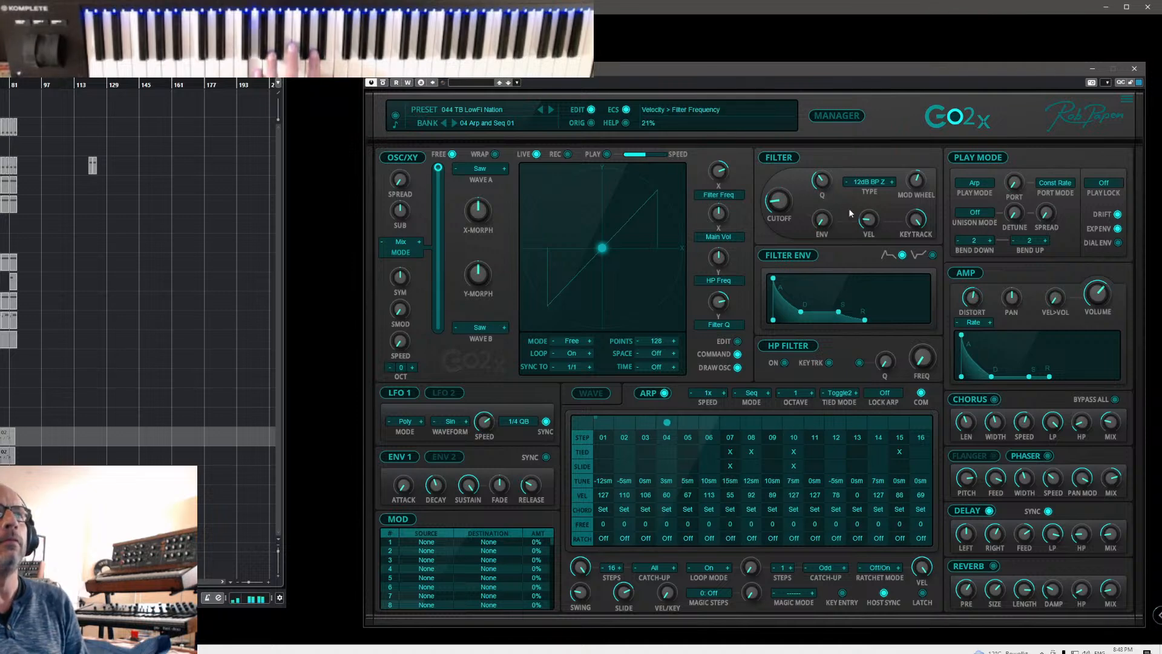
drag(790, 206, 815, 195)
click(846, 118)
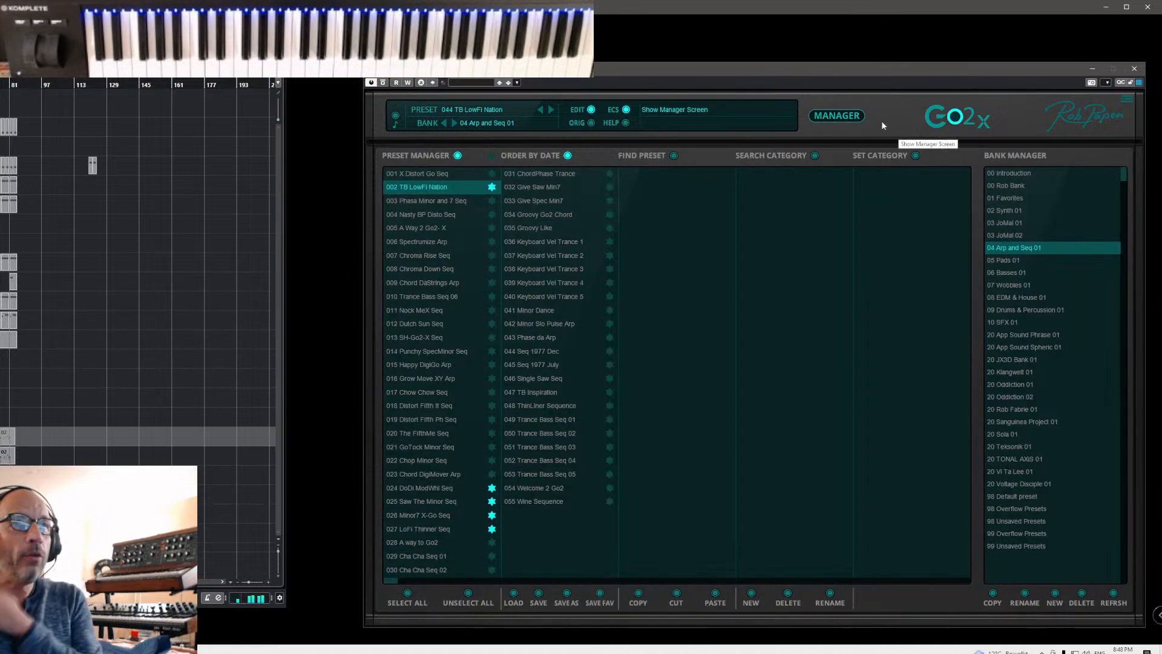
click(853, 121)
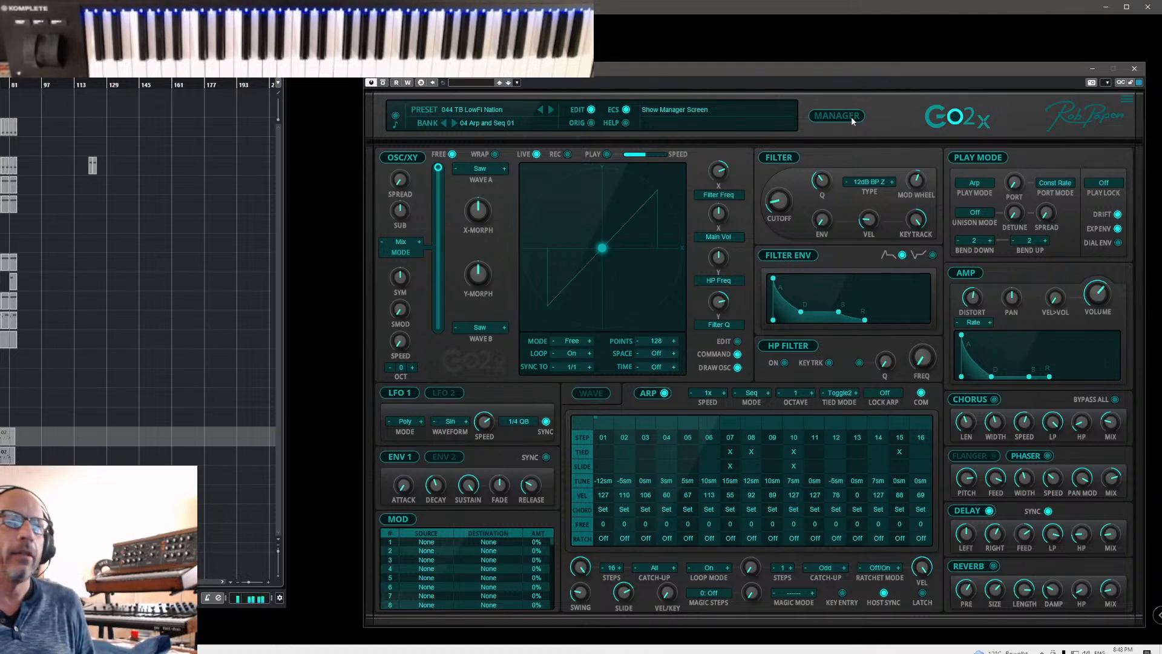
- Examine the arp's Tied Mode and Mode options, keeping Toggle2 and Sequencer selected
click(849, 396)
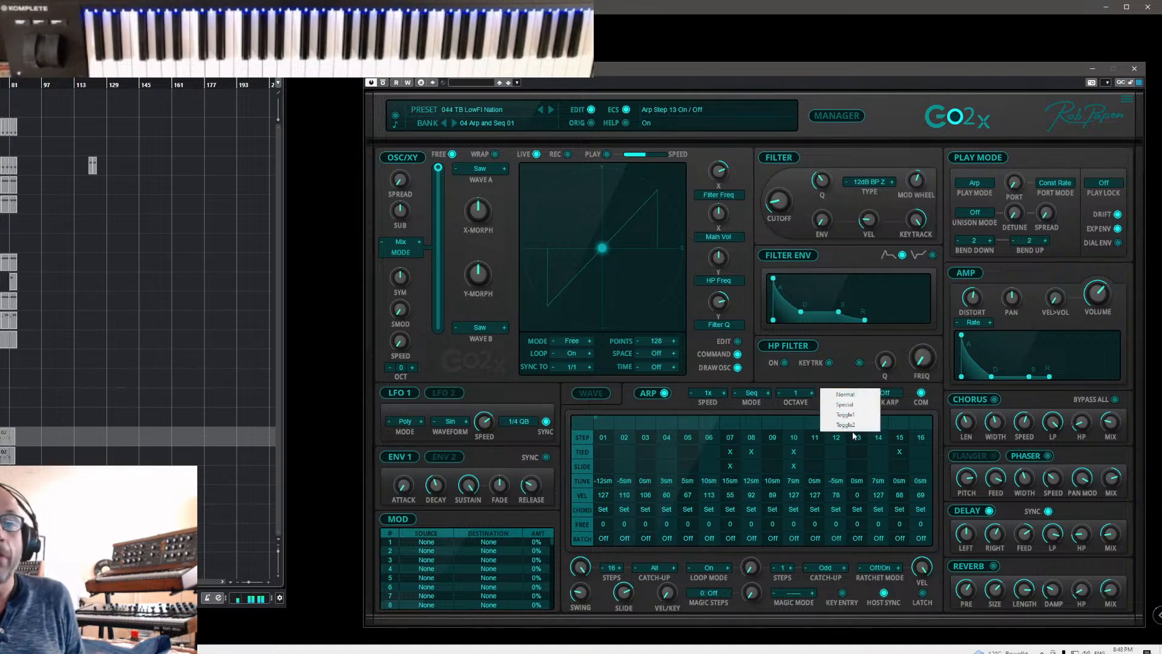
click(774, 403)
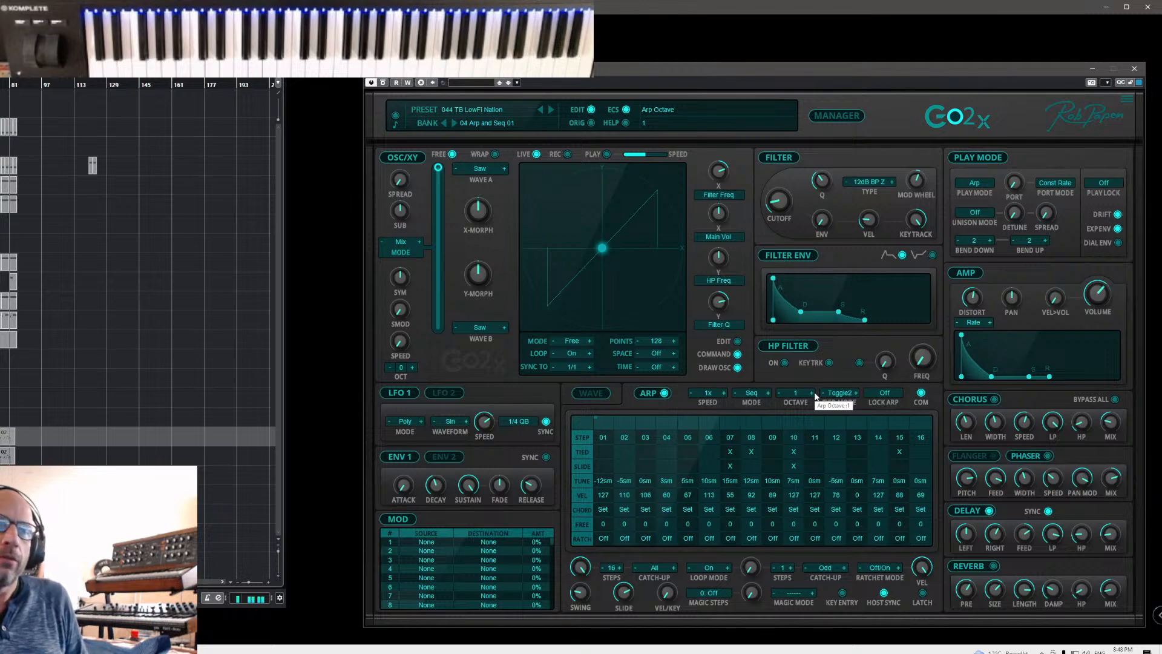
click(754, 399)
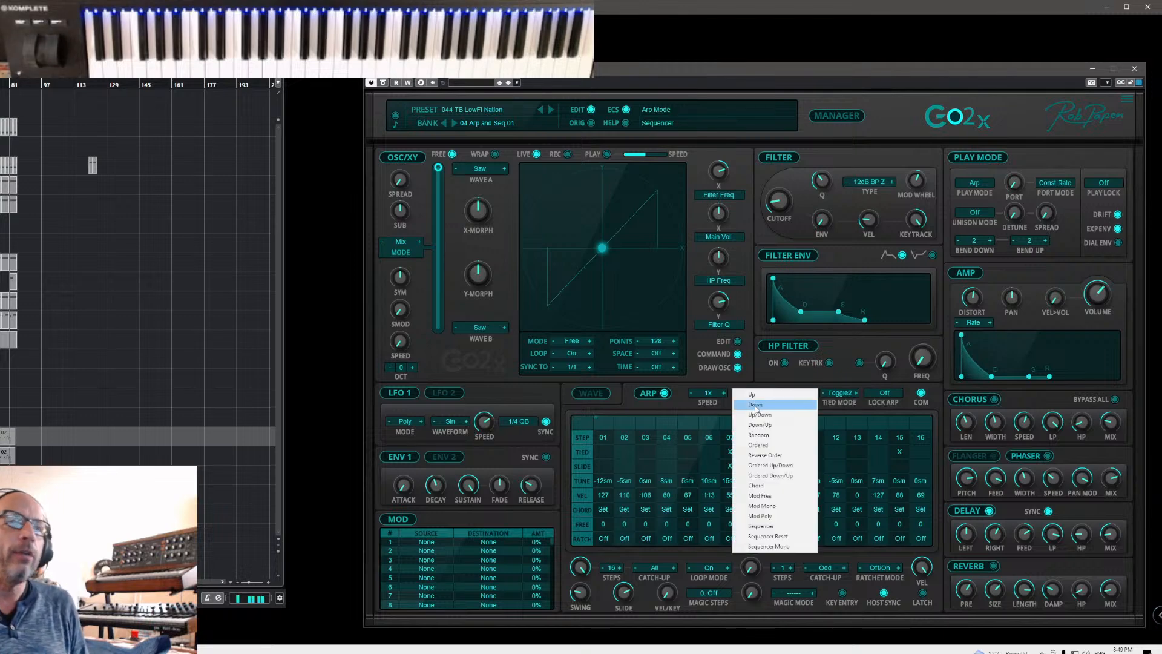
click(760, 526)
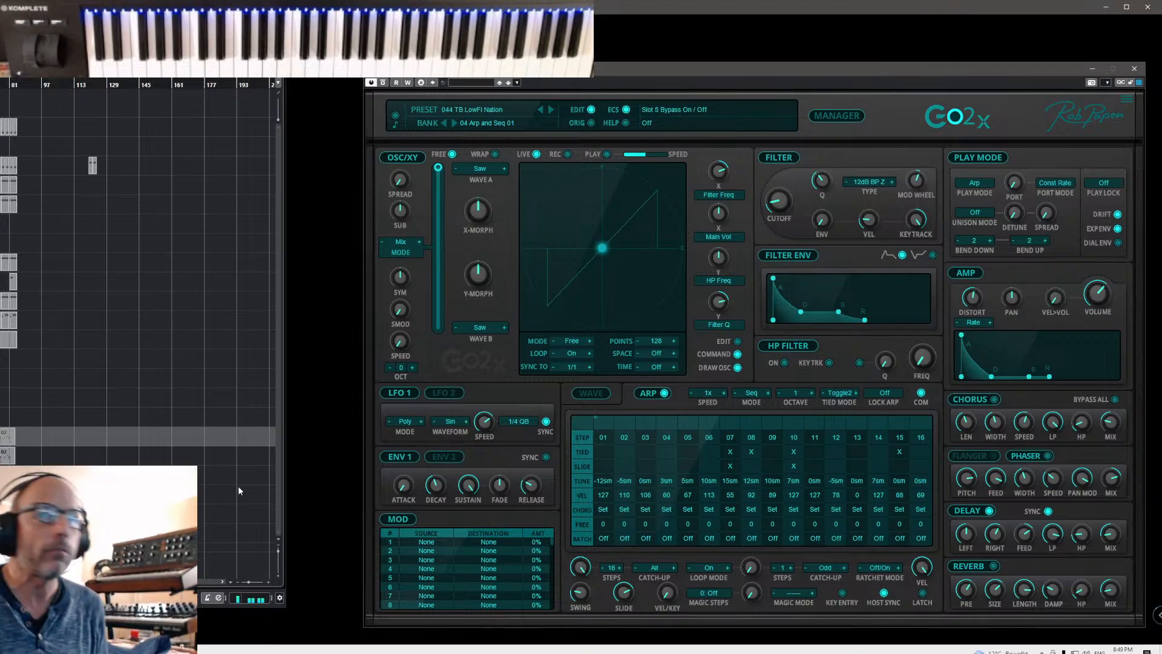
- Close the Go2-X window, switch to the SoundCloud page in the browser, move it clear and play the track Dark Exploration
click(1134, 69)
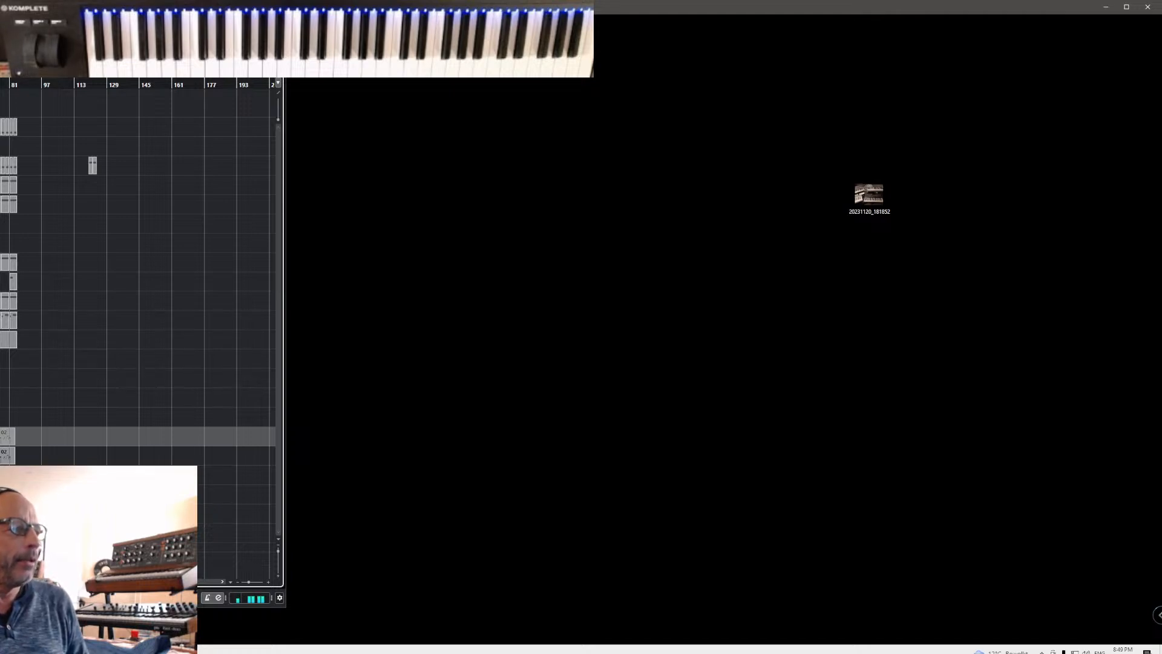
key(alt+Tab)
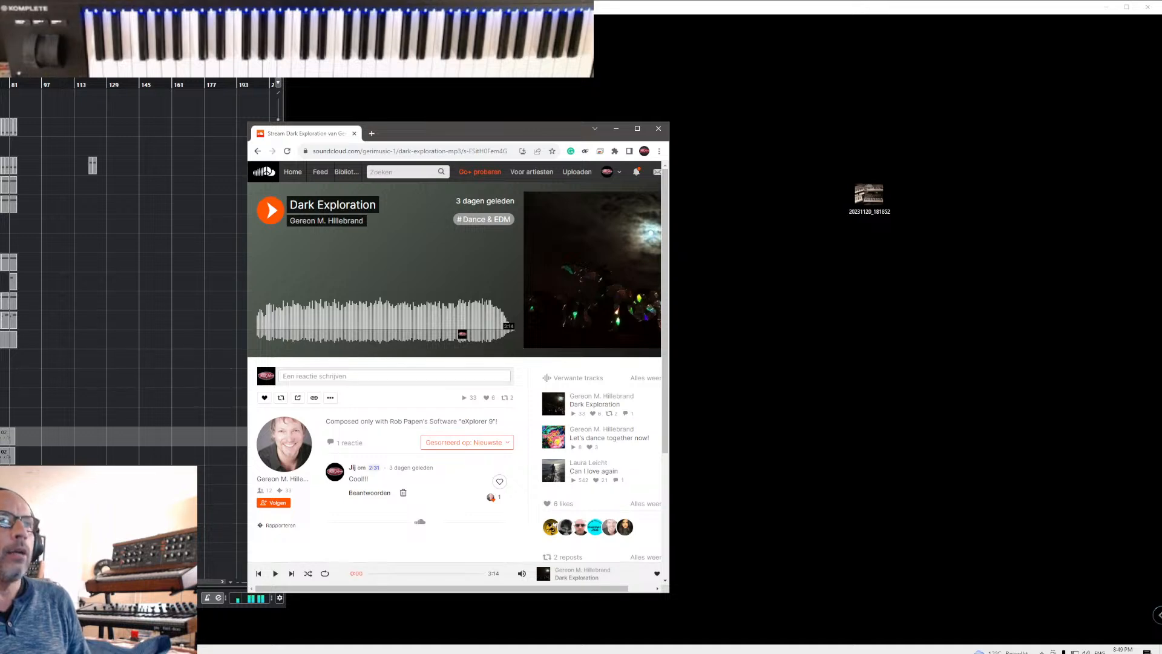
drag(449, 136, 871, 162)
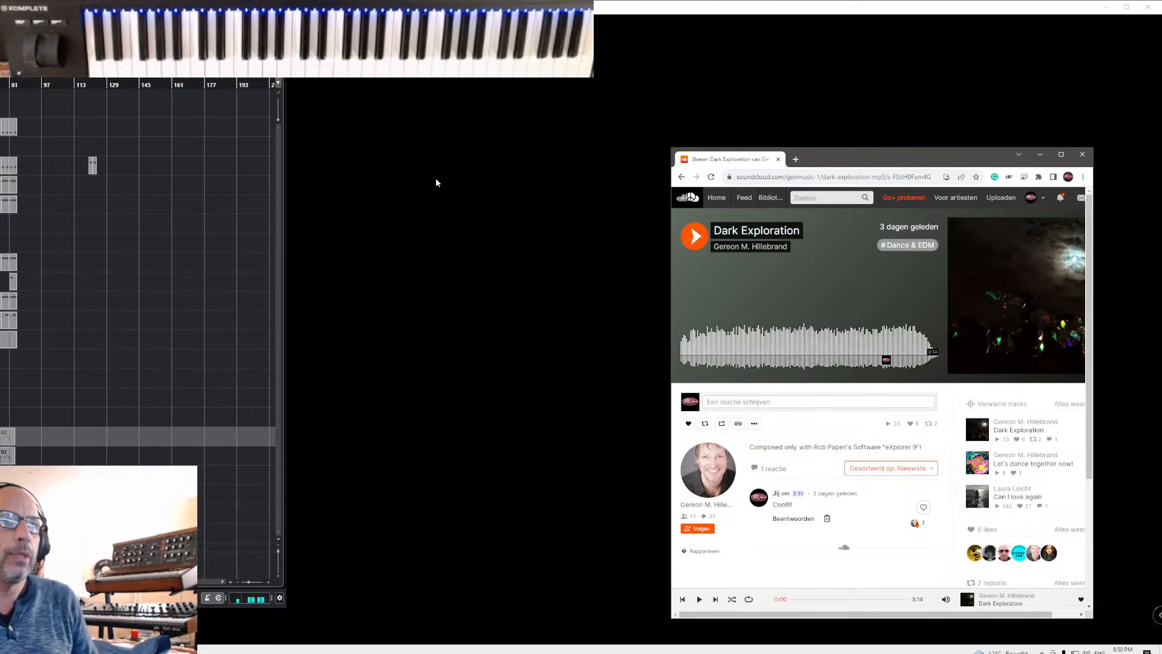
click(690, 244)
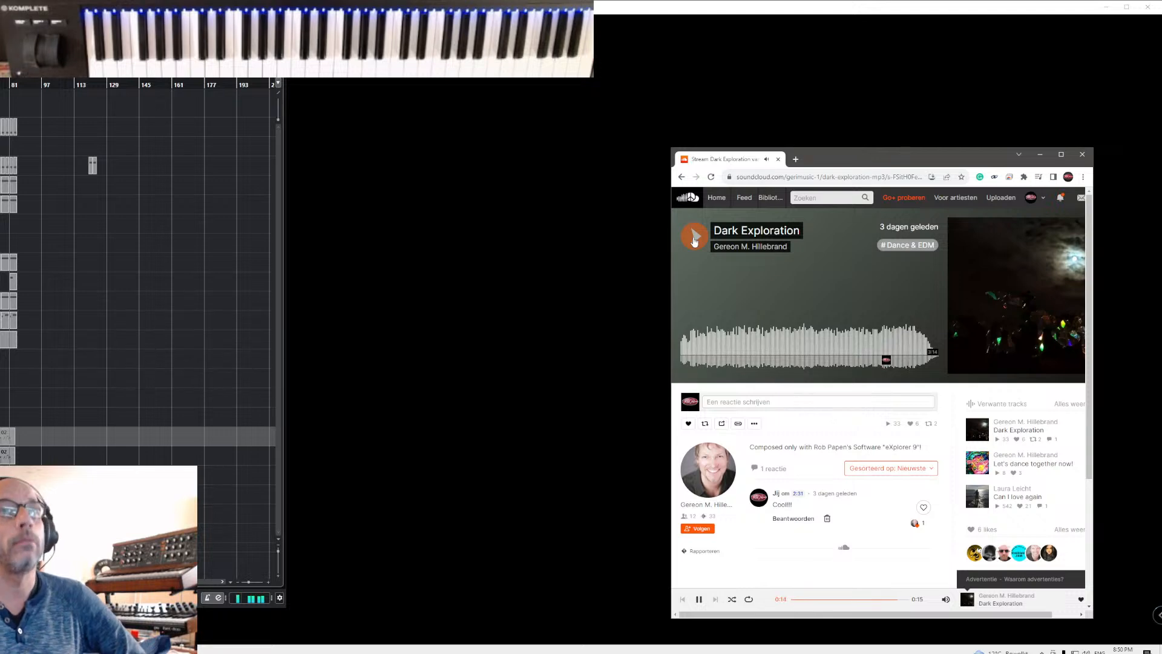
click(695, 241)
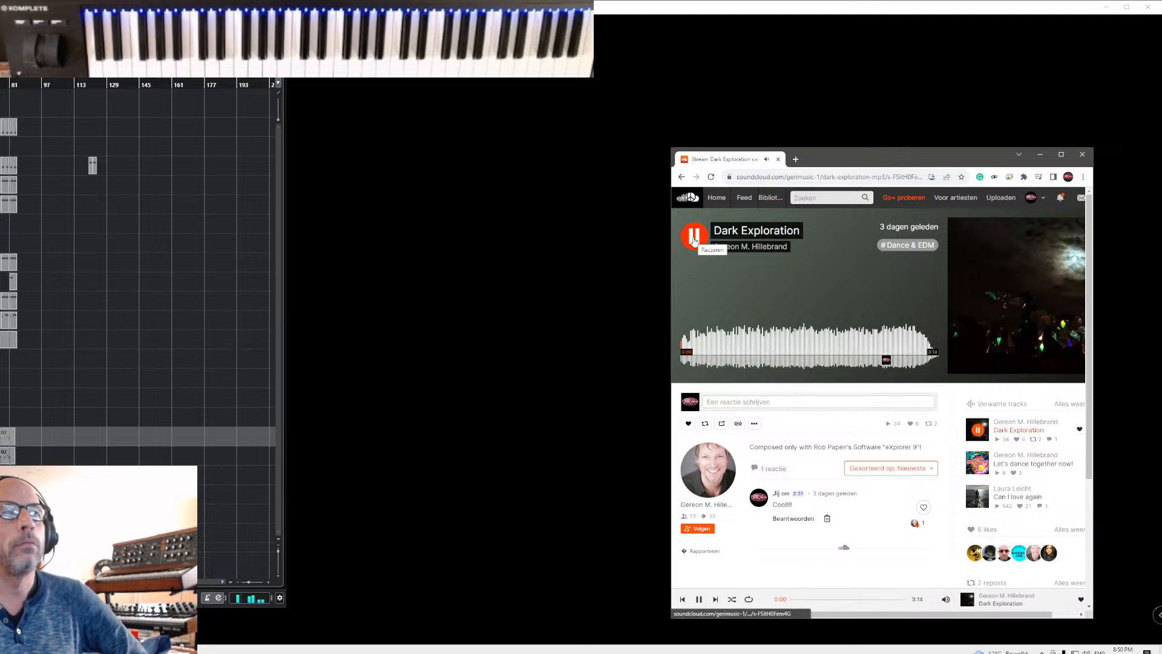